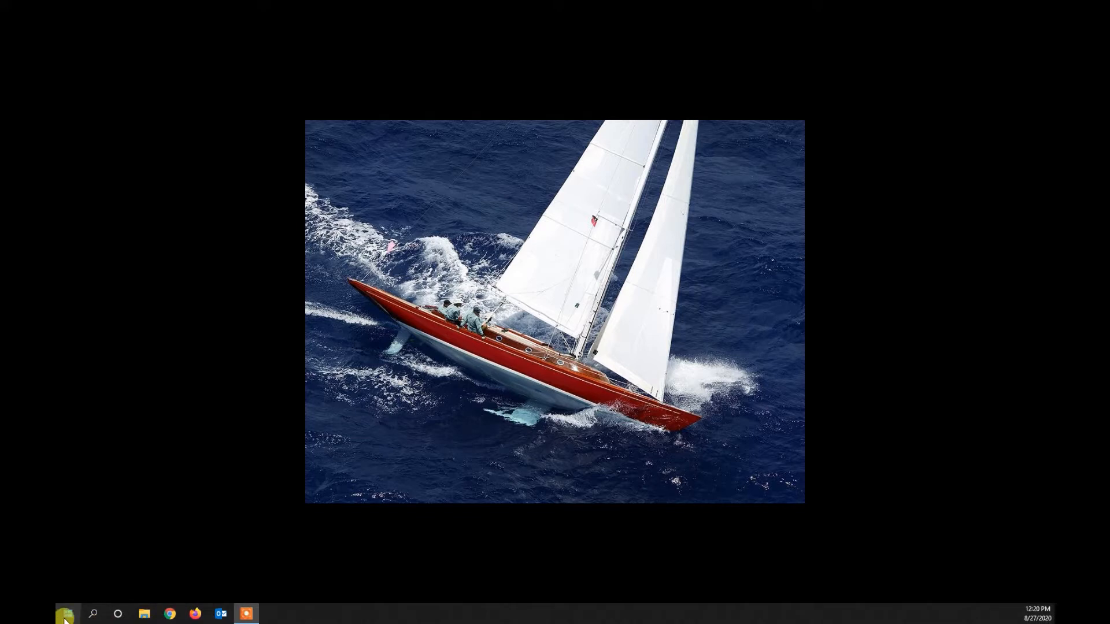
Launch Adobe Illustrator 2020 and start a new document.
{"action": "left_click", "coordinate": [68, 618]}
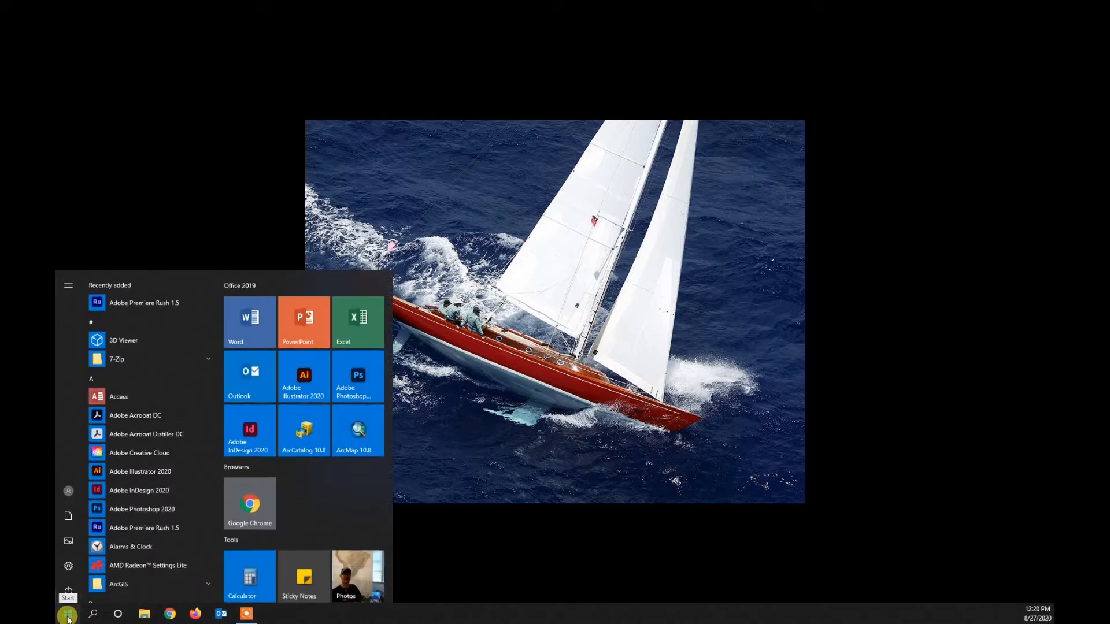
{"action": "left_click", "coordinate": [290, 372]}
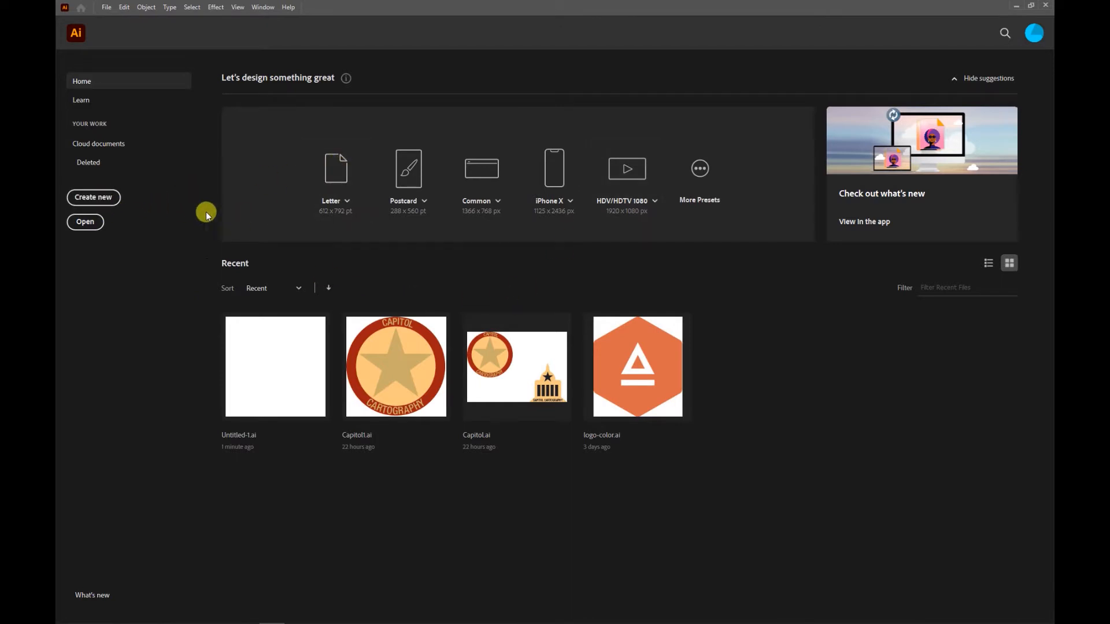
{"action": "left_click", "coordinate": [102, 200]}
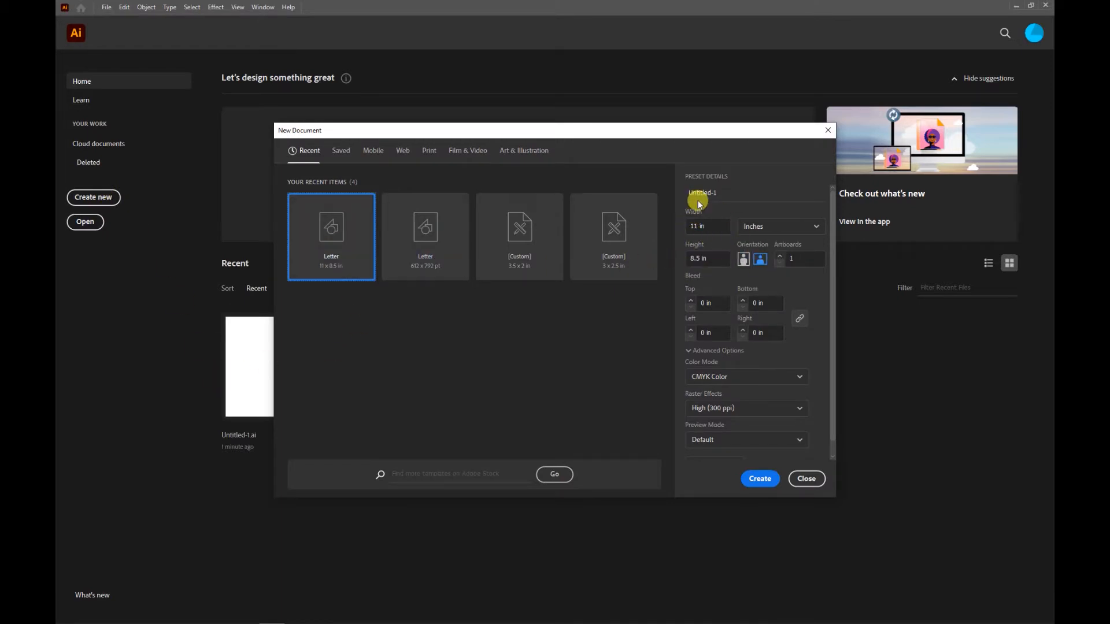
Create the Letter document at 11 x 8.5 in with inches as units, landscape orientation, CMYK color and 300 ppi raster effects.
{"action": "left_click", "coordinate": [822, 227]}
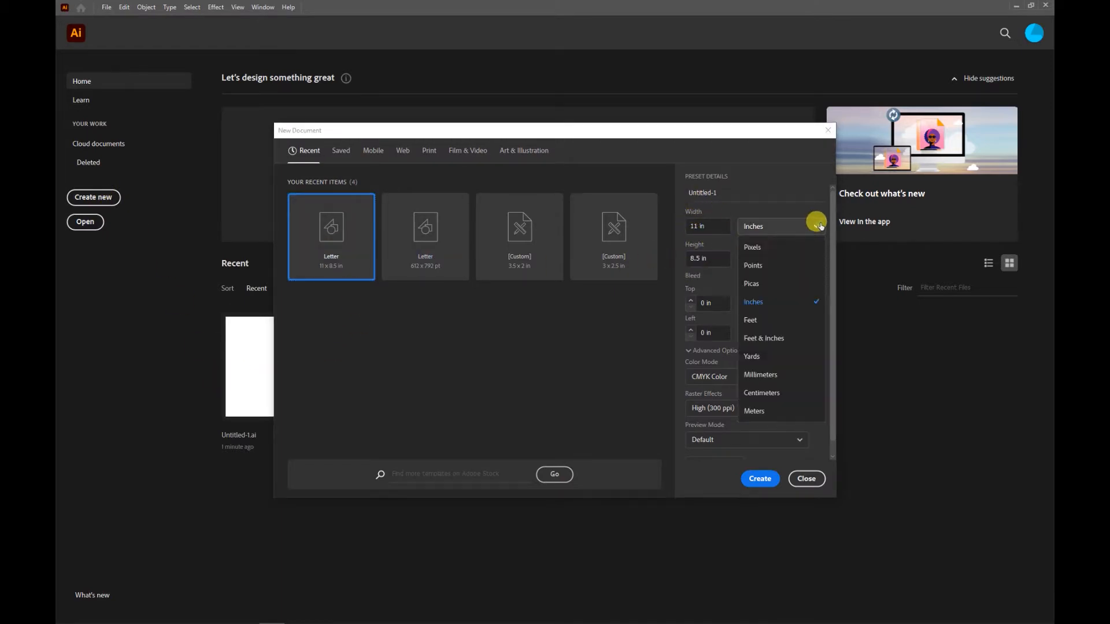
{"action": "left_click", "coordinate": [750, 253]}
{"action": "left_click", "coordinate": [782, 224]}
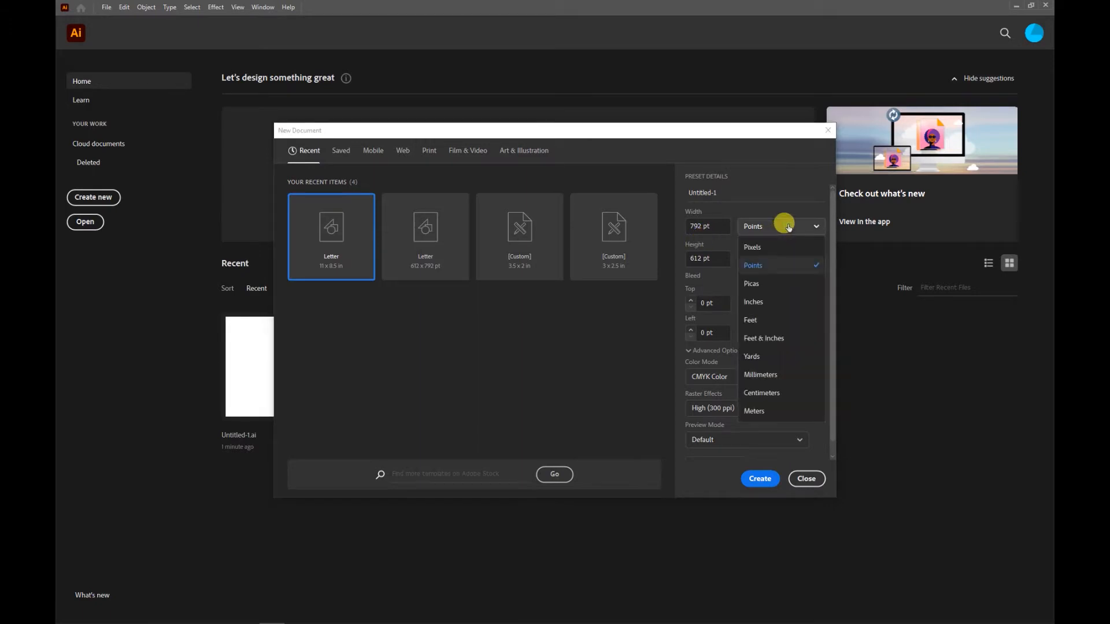
{"action": "left_click", "coordinate": [761, 302]}
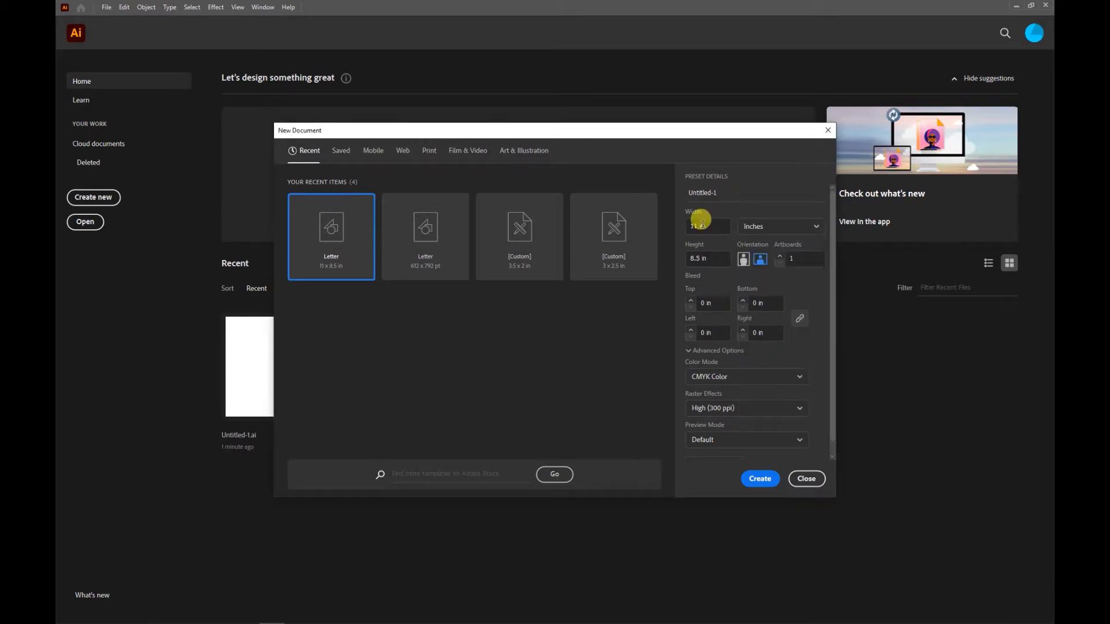
{"action": "left_click", "coordinate": [742, 259]}
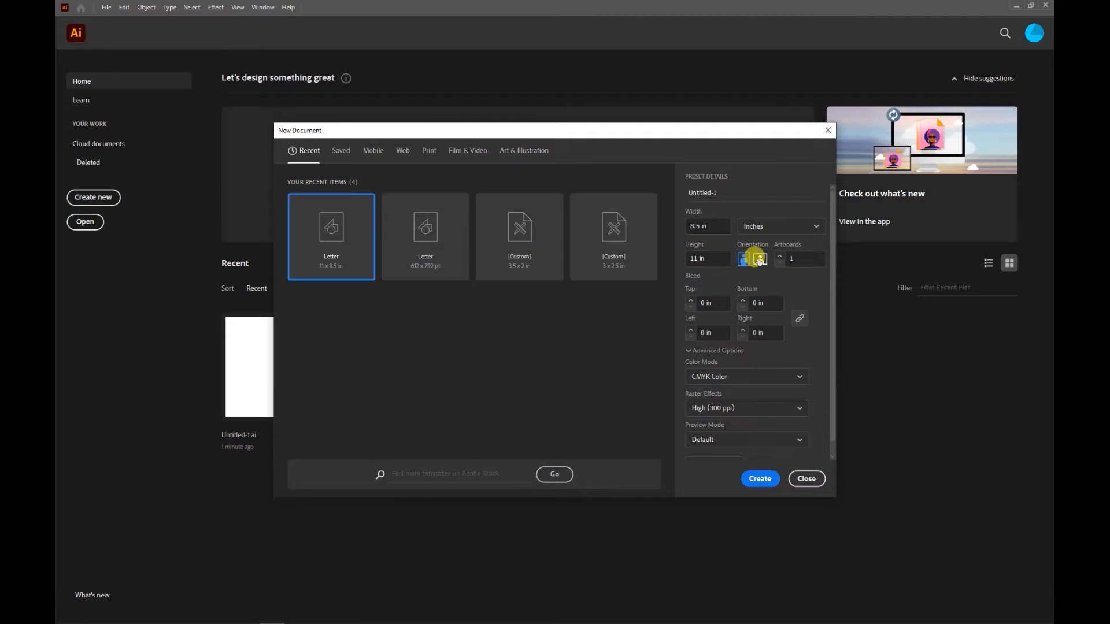
{"action": "left_click", "coordinate": [759, 261]}
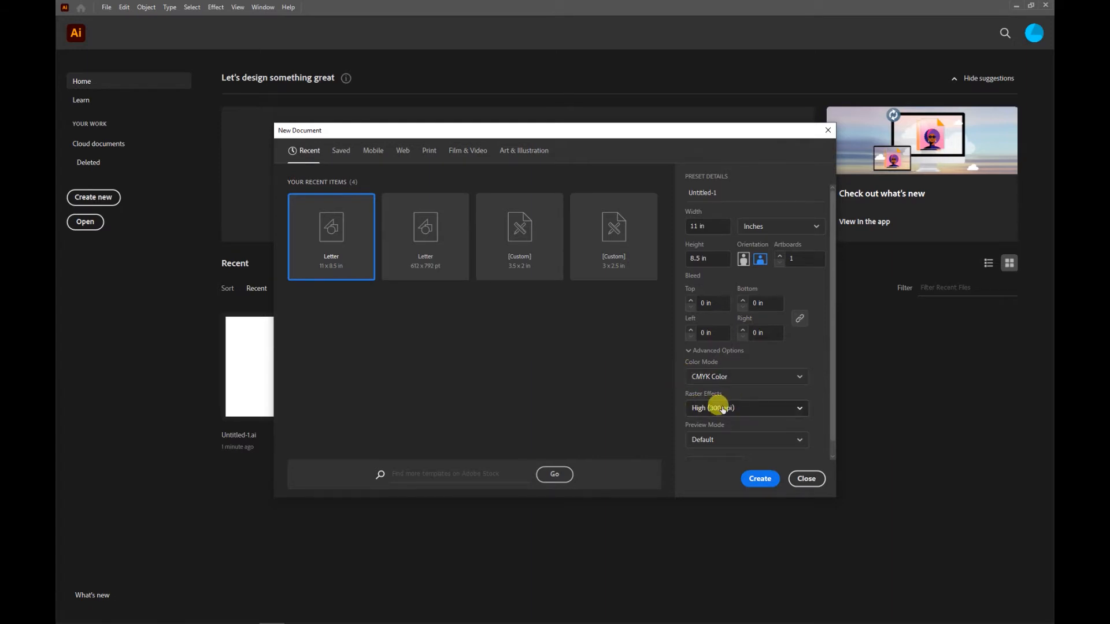
{"action": "left_click", "coordinate": [762, 479]}
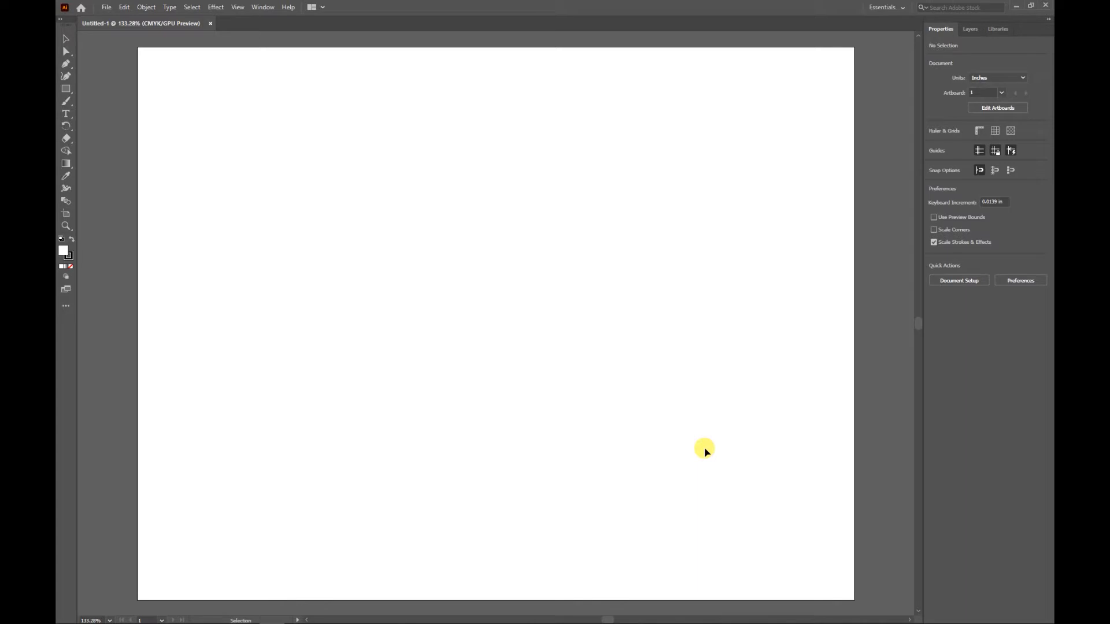
Switch the workspace to Printing and Proofing and view the color spectrum before returning to the swatches.
{"action": "left_click", "coordinate": [905, 7]}
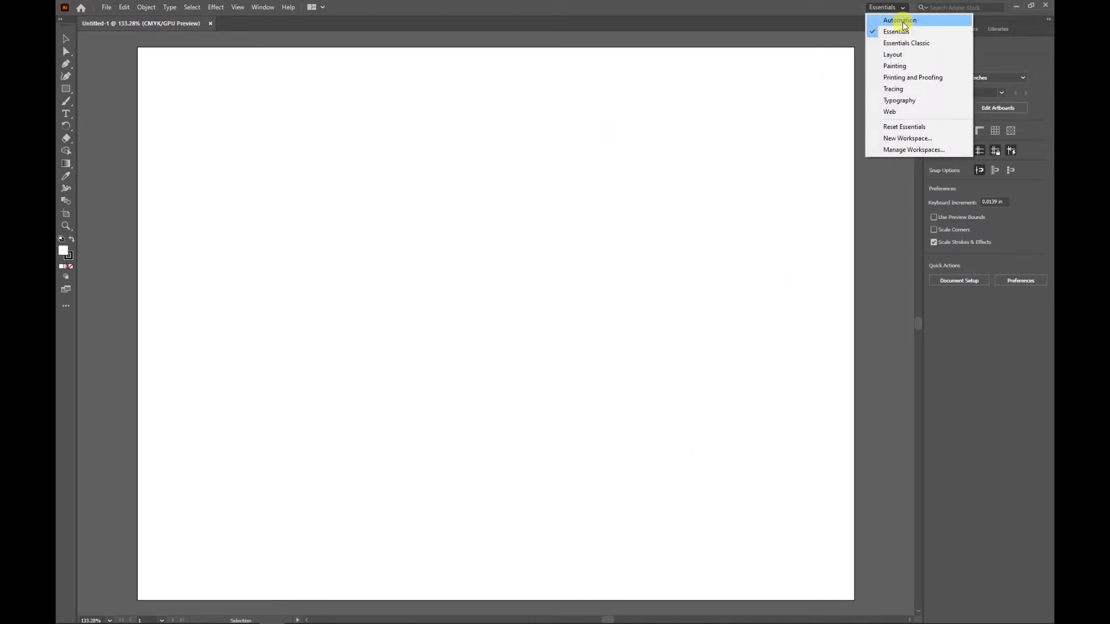
{"action": "left_click", "coordinate": [899, 20]}
{"action": "left_click", "coordinate": [906, 7]}
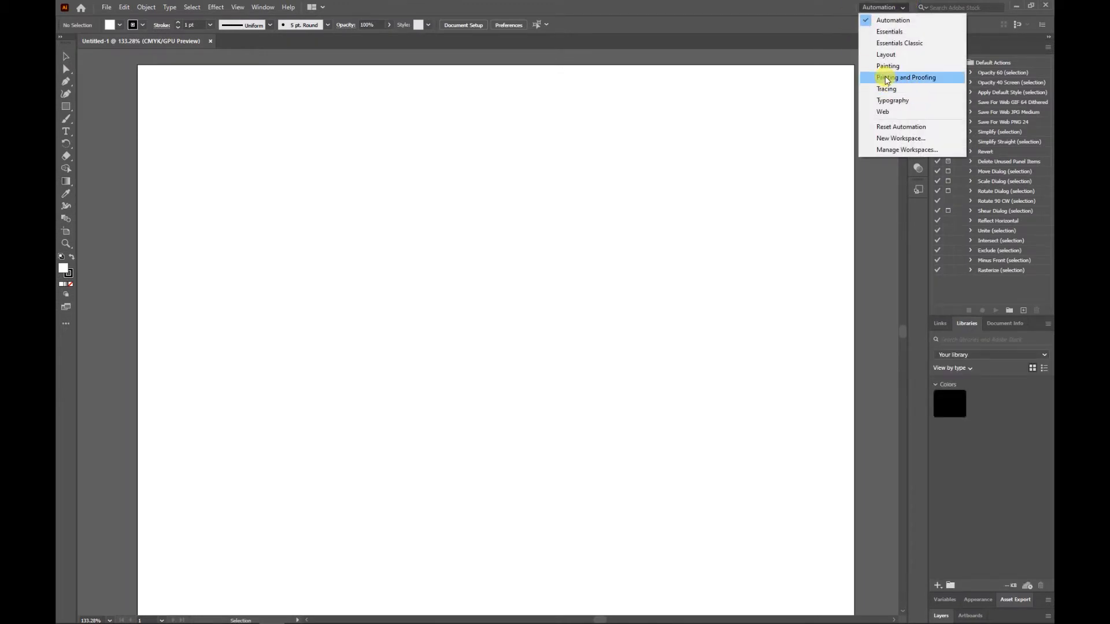
{"action": "left_click", "coordinate": [887, 79]}
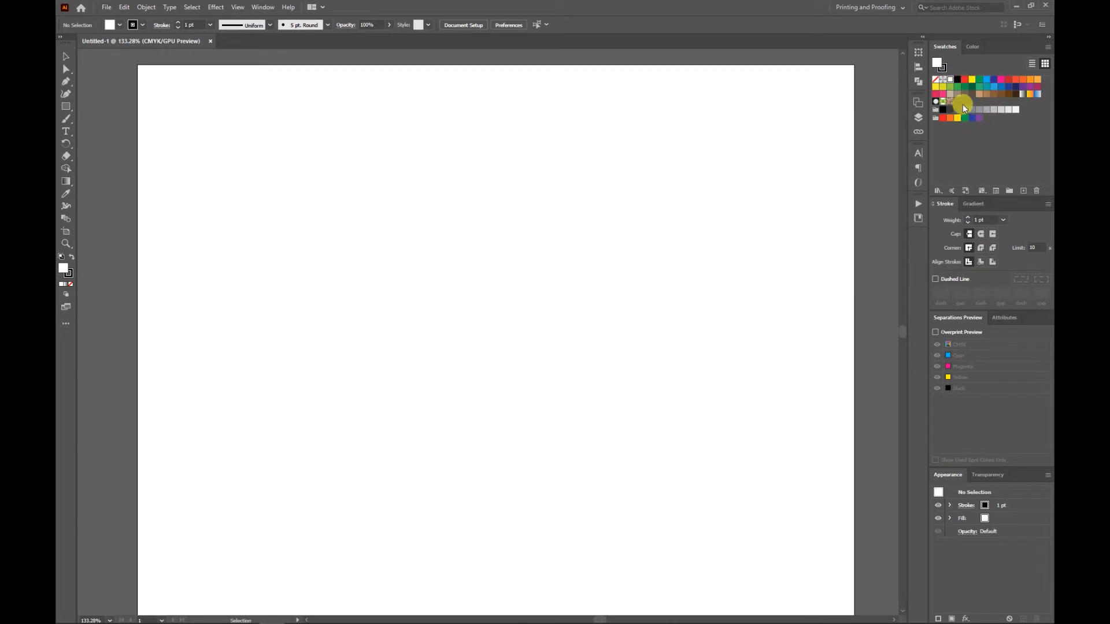
{"action": "left_click", "coordinate": [976, 47]}
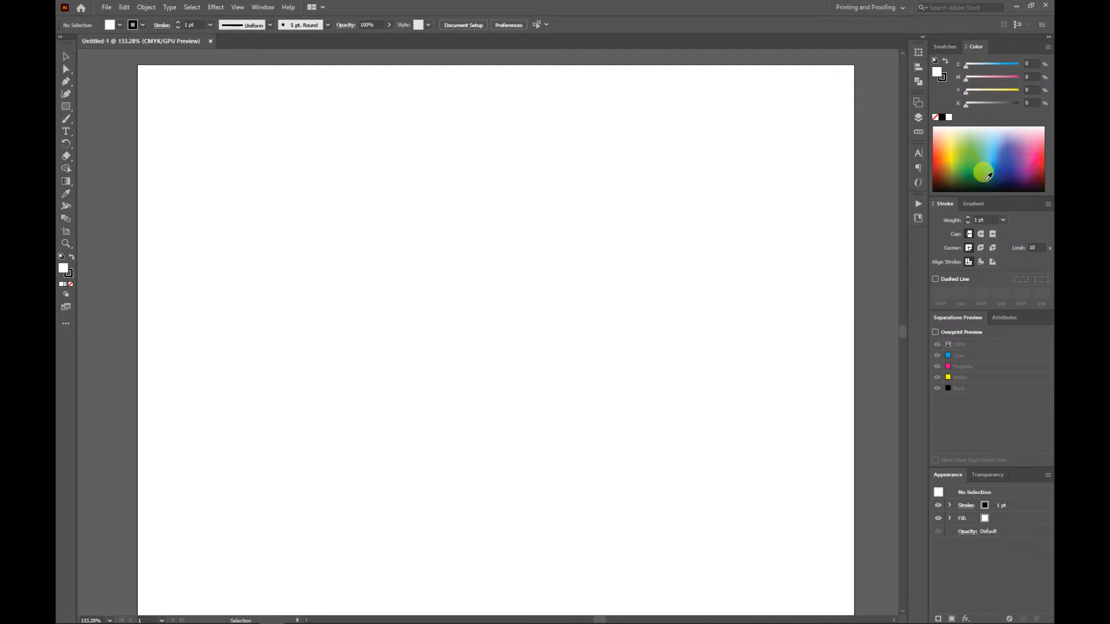
{"action": "left_click", "coordinate": [945, 46]}
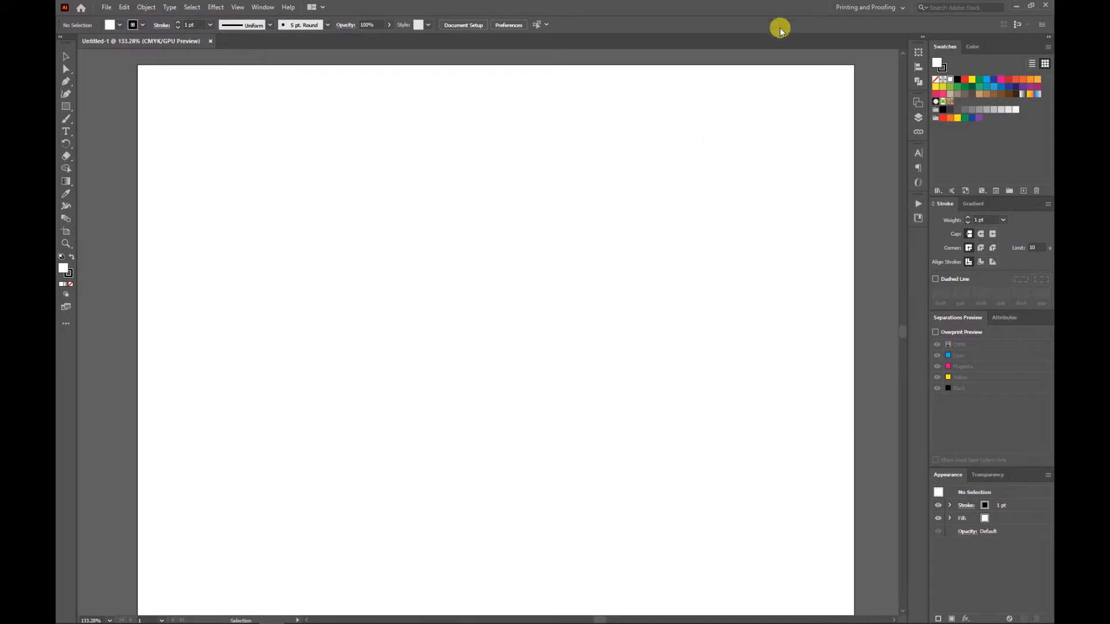
Show the Layers panel, detach it from its docked group and float it over the artboard's upper right area.
{"action": "left_click", "coordinate": [108, 8]}
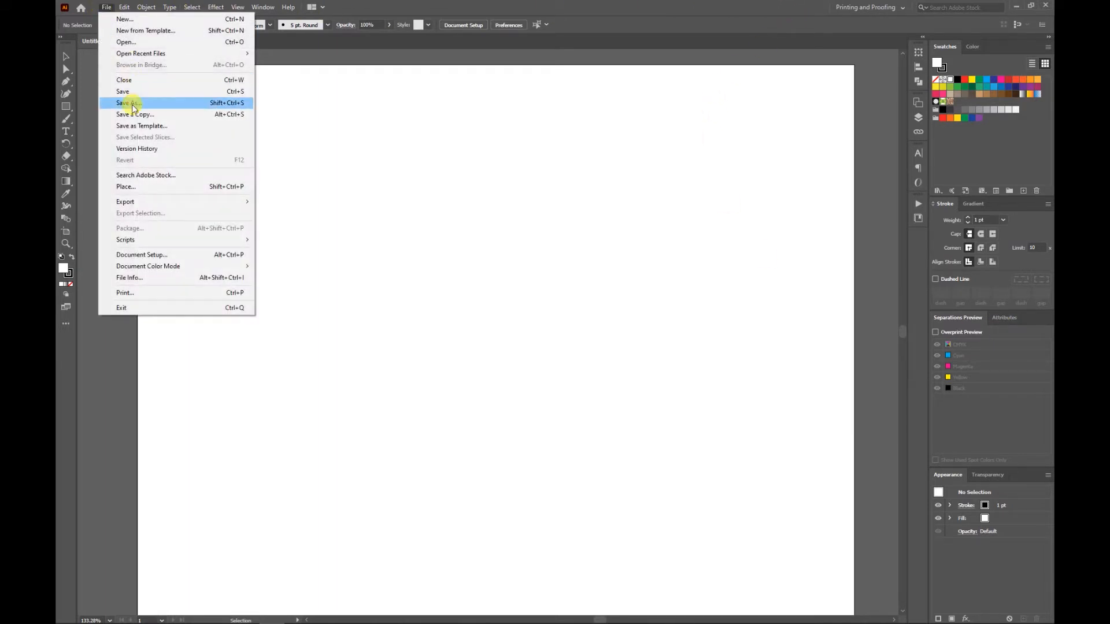
{"action": "mouse_move", "coordinate": [125, 8]}
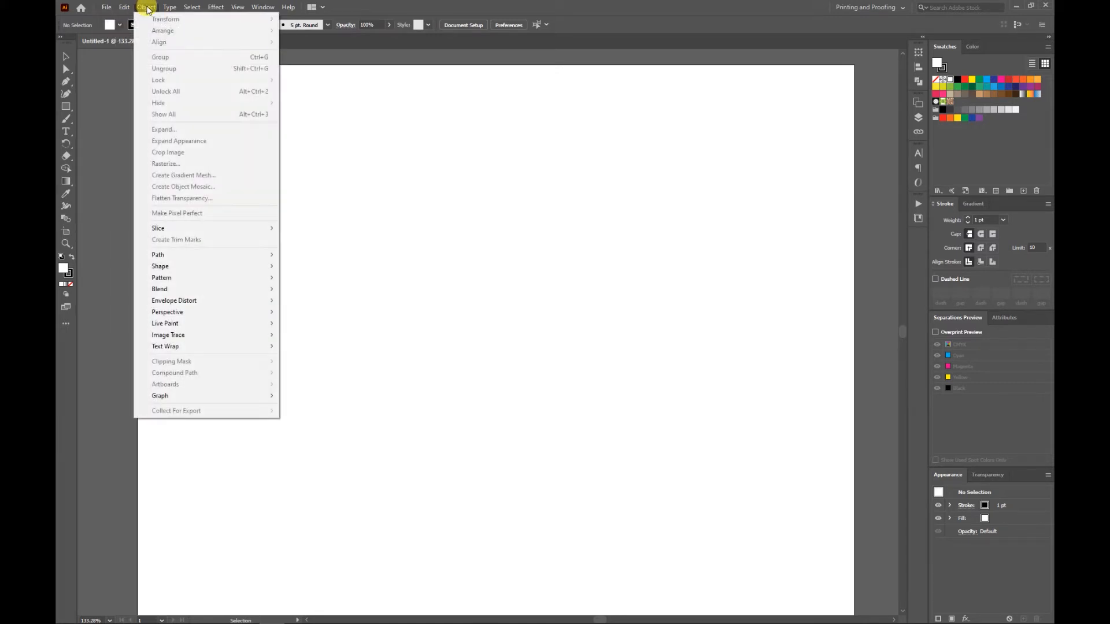
{"action": "mouse_move", "coordinate": [167, 8]}
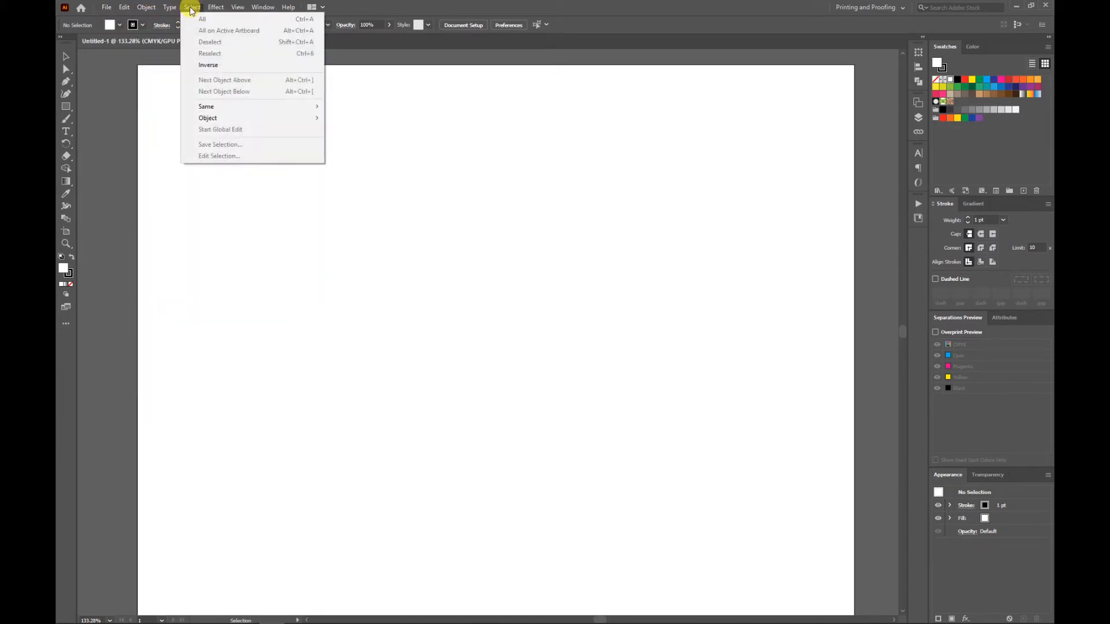
{"action": "mouse_move", "coordinate": [220, 12]}
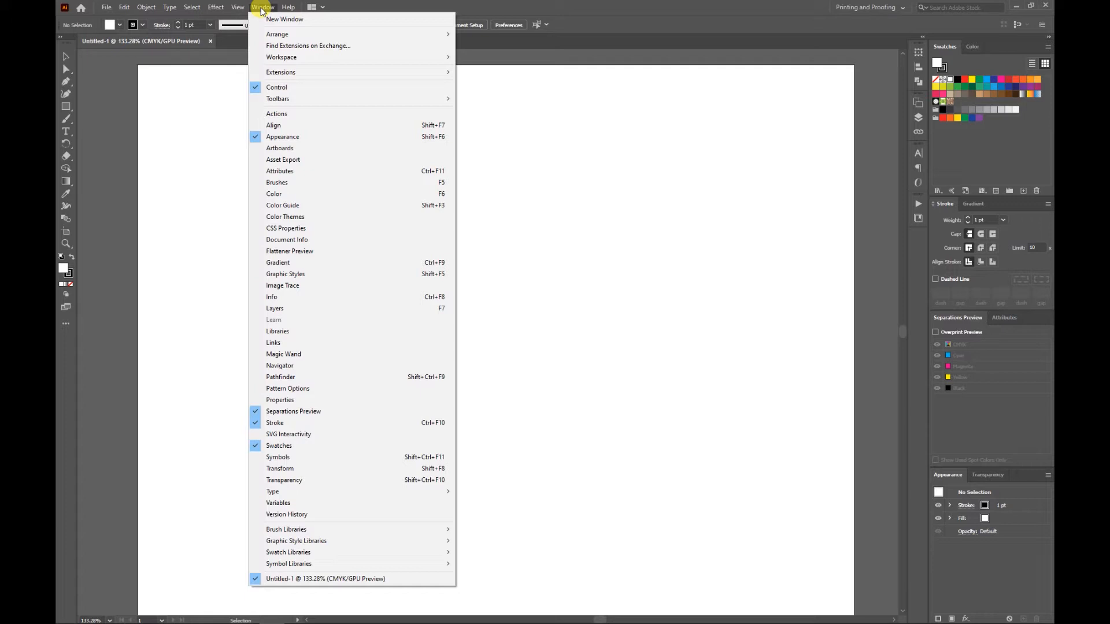
{"action": "left_click", "coordinate": [281, 310]}
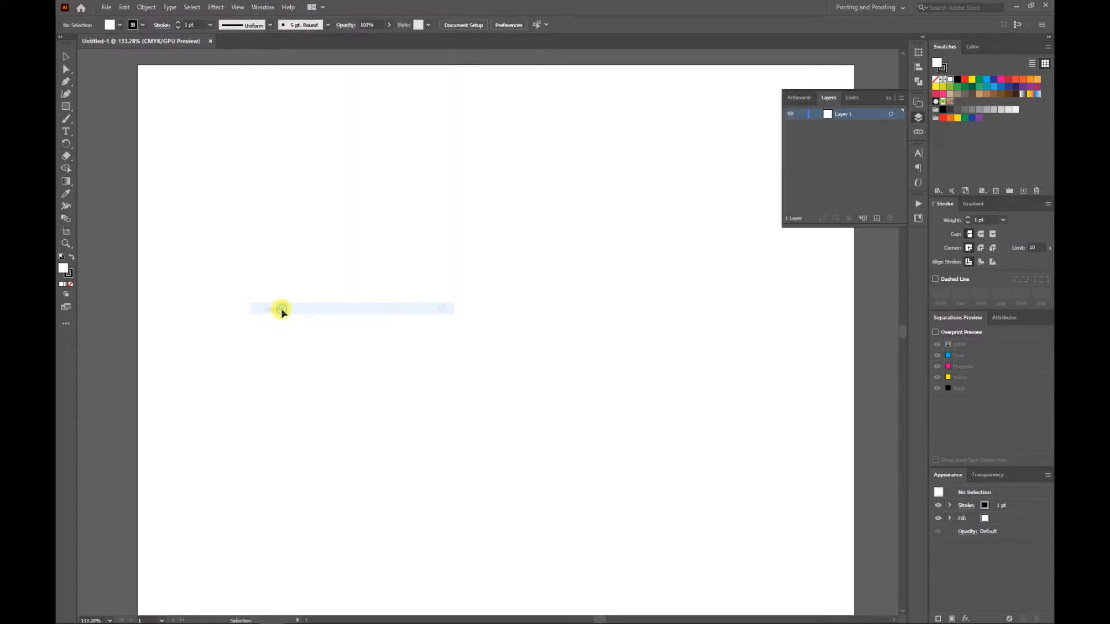
{"action": "left_click_drag", "start_coordinate": [830, 98], "coordinate": [621, 208]}
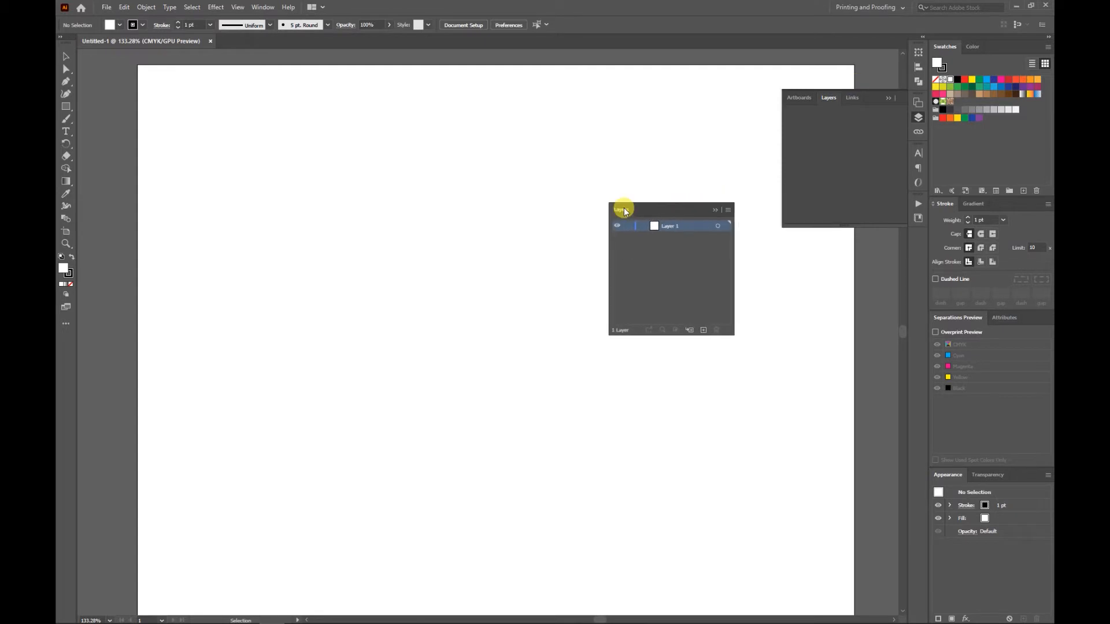
{"action": "left_click", "coordinate": [890, 102]}
{"action": "left_click_drag", "start_coordinate": [677, 198], "coordinate": [841, 83]}
Set the view to 100% and position the floating Layers panel beside the artboard.
{"action": "scroll", "coordinate": [549, 317], "scroll_direction": "up", "scroll_amount": 1}
{"action": "key", "text": "space"}
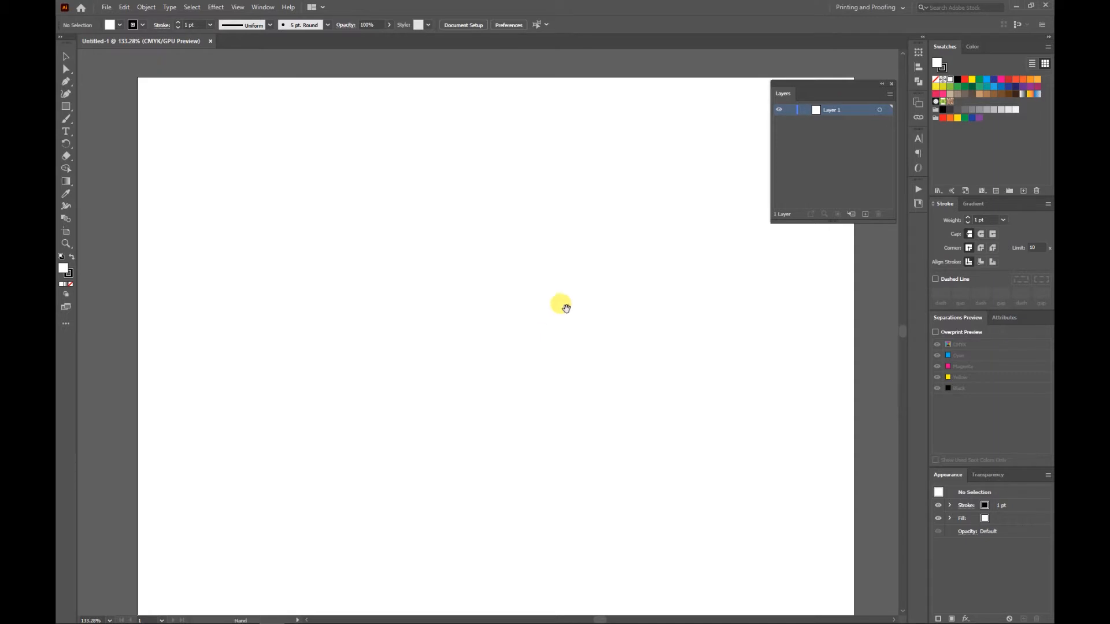
{"action": "left_click_drag", "start_coordinate": [563, 307], "coordinate": [484, 301]}
{"action": "key", "text": "ctrl+1"}
{"action": "key", "text": "space"}
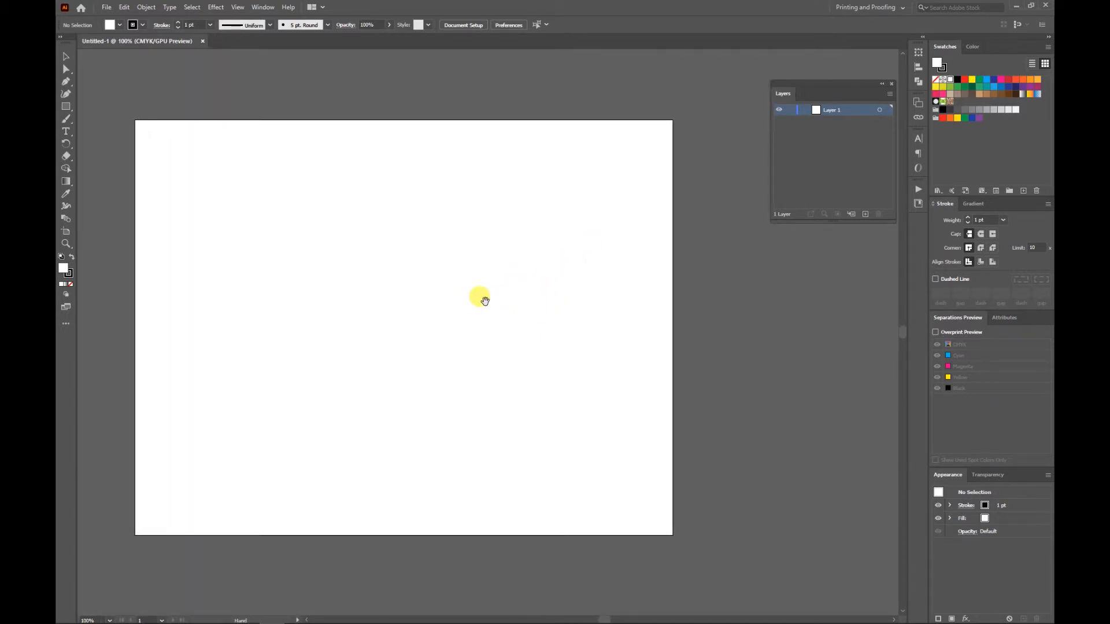
{"action": "left_click_drag", "start_coordinate": [832, 84], "coordinate": [829, 61]}
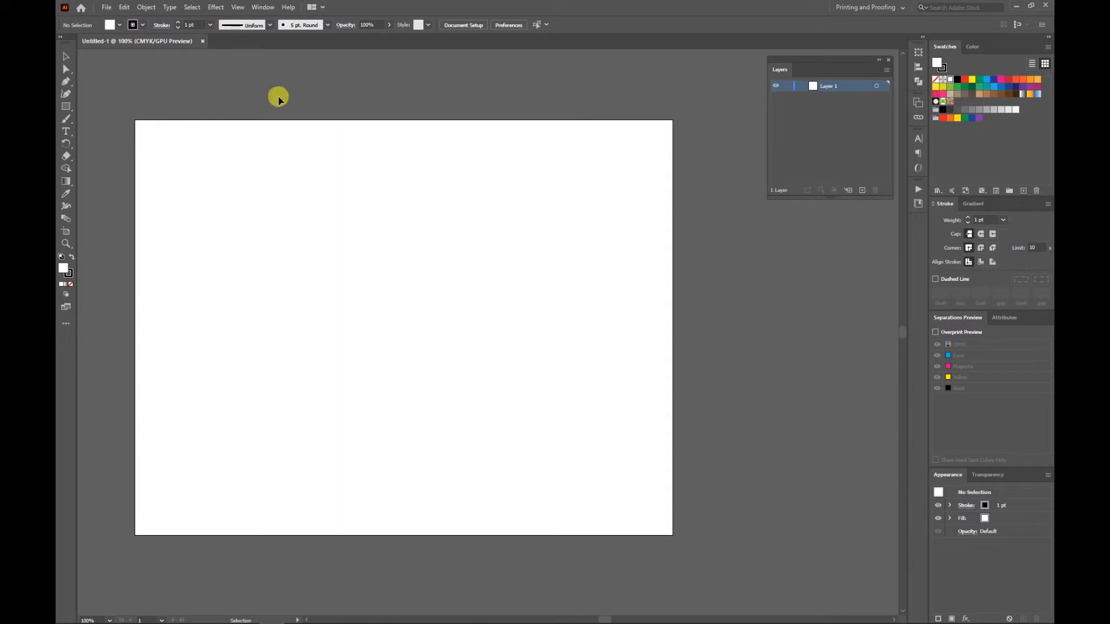
Show the Character panel, detach it from its docked group and place it directly beneath the Layers panel.
{"action": "left_click", "coordinate": [263, 8]}
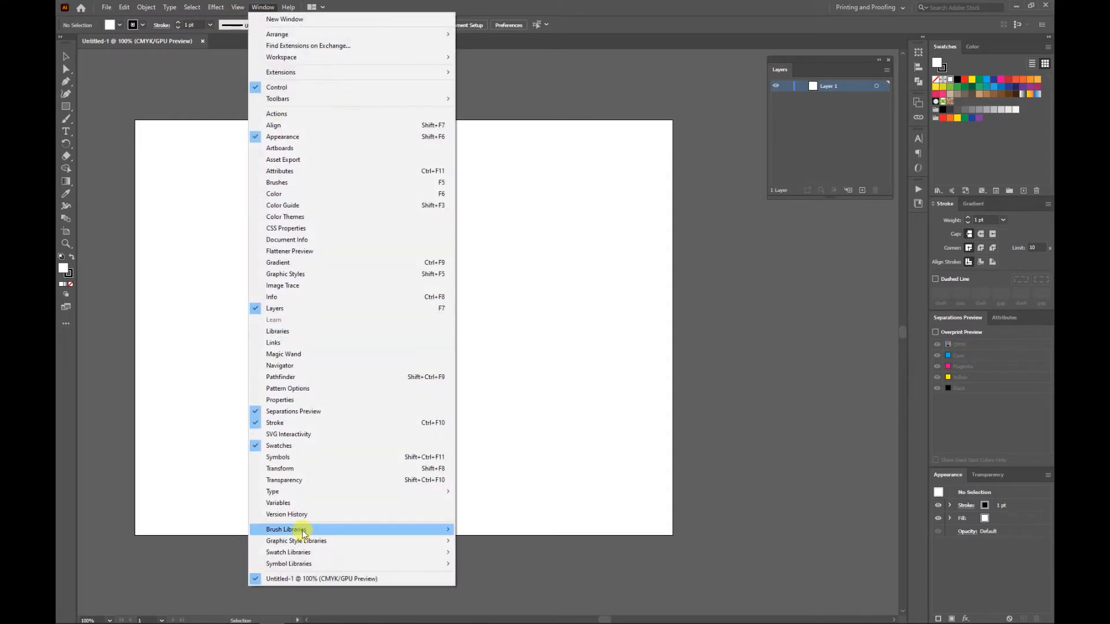
{"action": "mouse_move", "coordinate": [280, 493]}
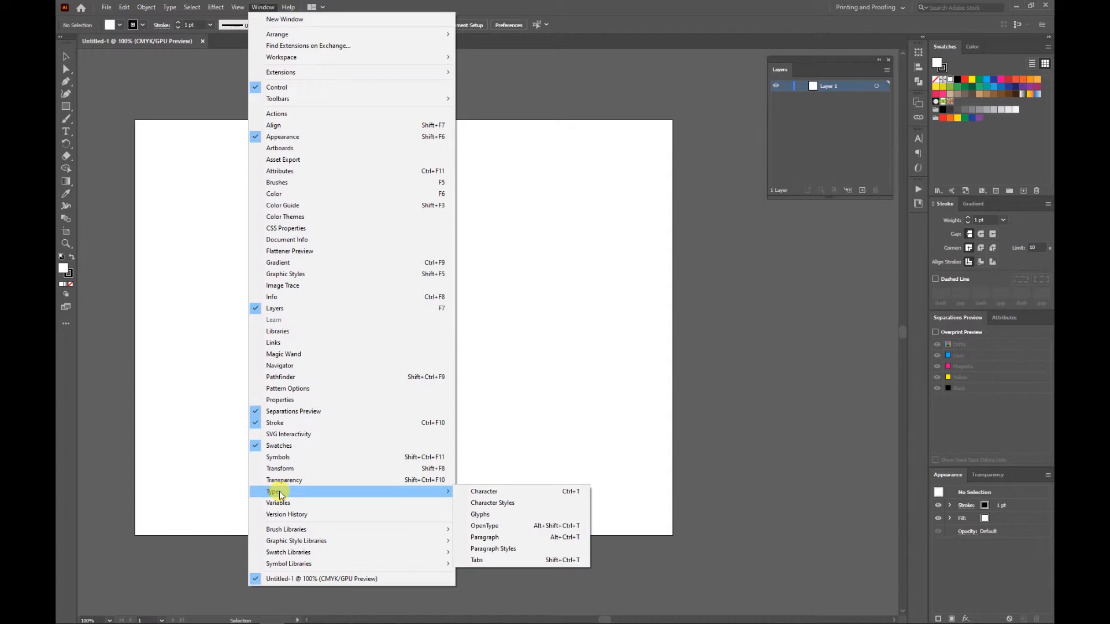
{"action": "left_click", "coordinate": [488, 493]}
{"action": "left_click_drag", "start_coordinate": [806, 133], "coordinate": [766, 328]}
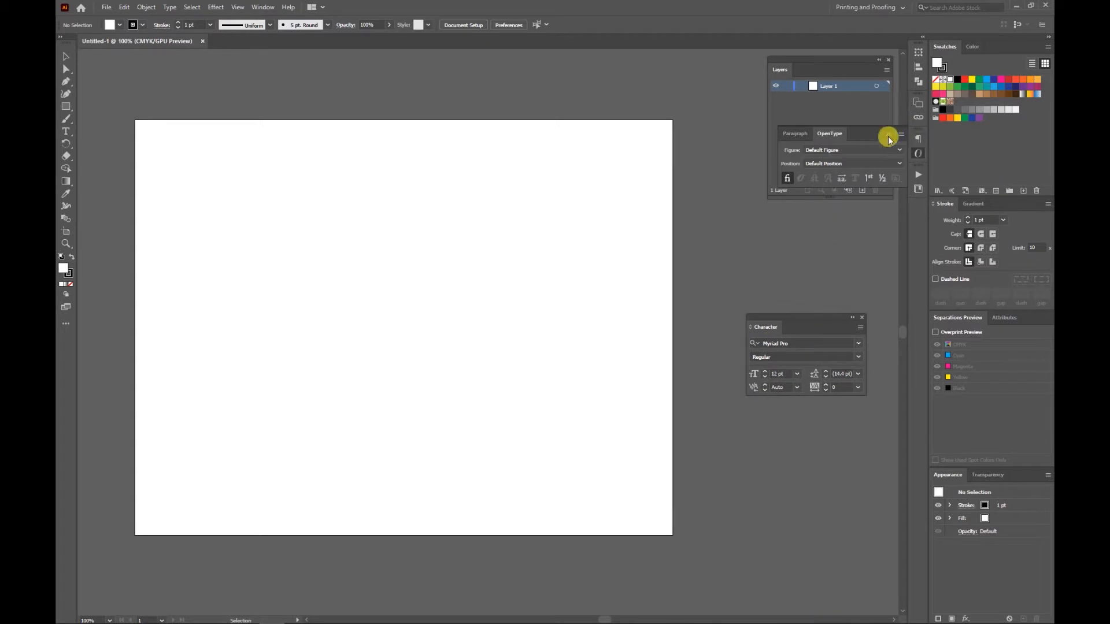
{"action": "left_click", "coordinate": [801, 137]}
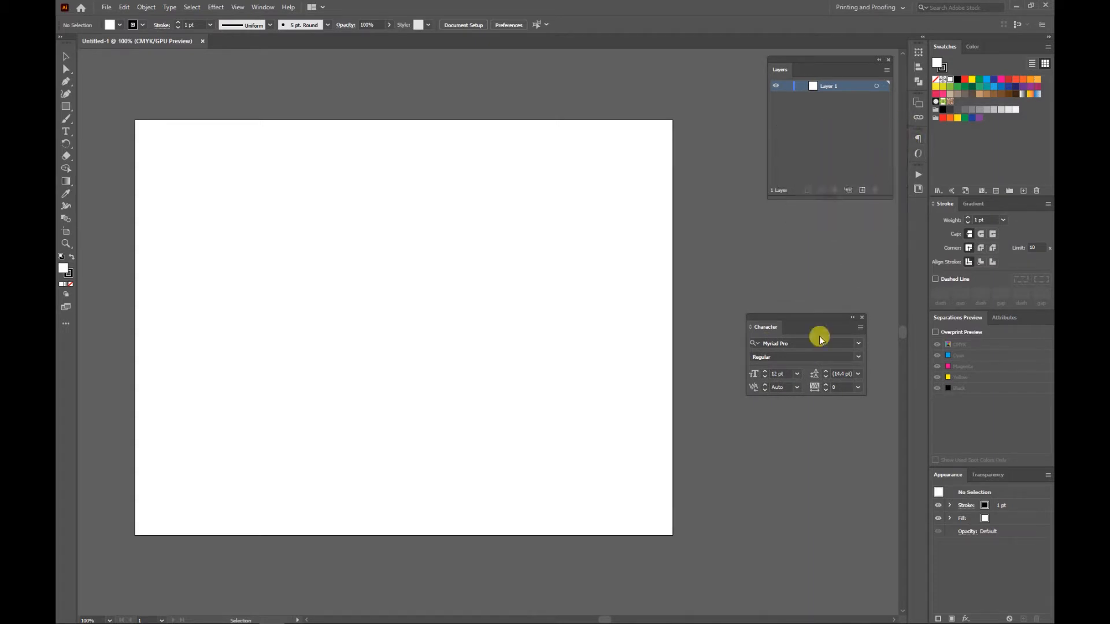
{"action": "left_click_drag", "start_coordinate": [815, 317], "coordinate": [834, 223]}
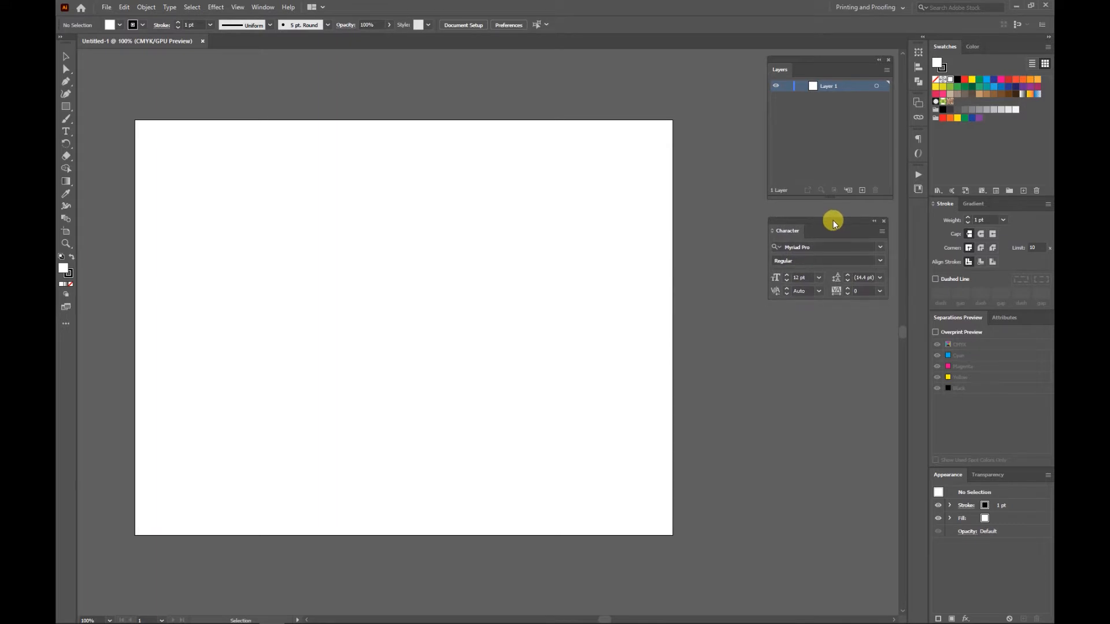
Draw a circle about 3.7 in in diameter in the upper left part of the artboard with the Ellipse tool.
{"action": "left_click", "coordinate": [64, 70]}
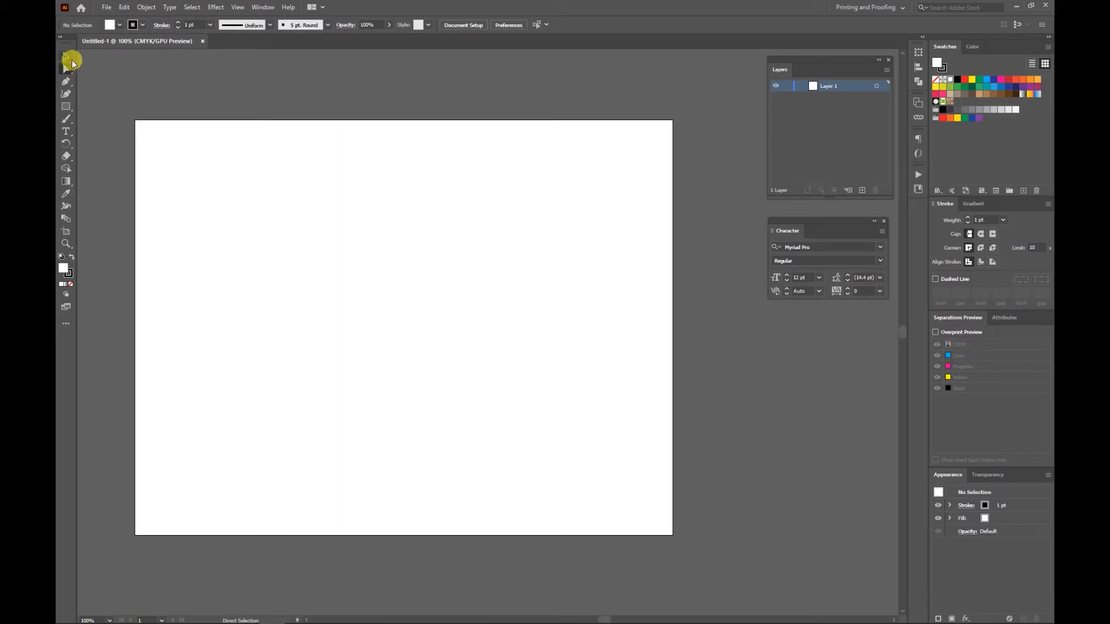
{"action": "left_click", "coordinate": [68, 58]}
{"action": "left_click", "coordinate": [71, 111]}
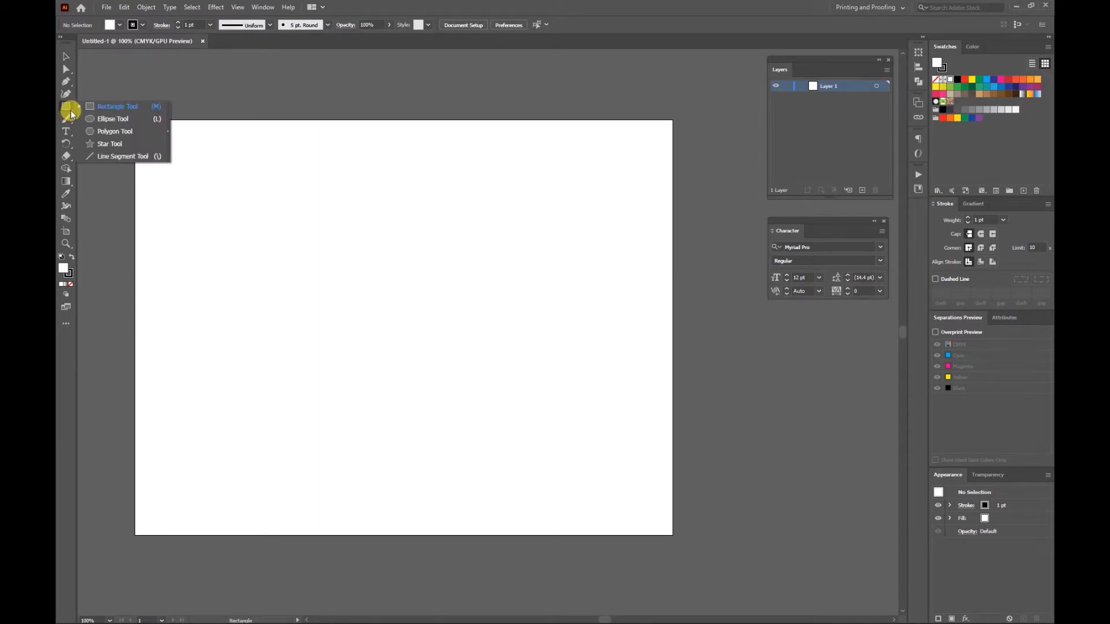
{"action": "left_click", "coordinate": [109, 119]}
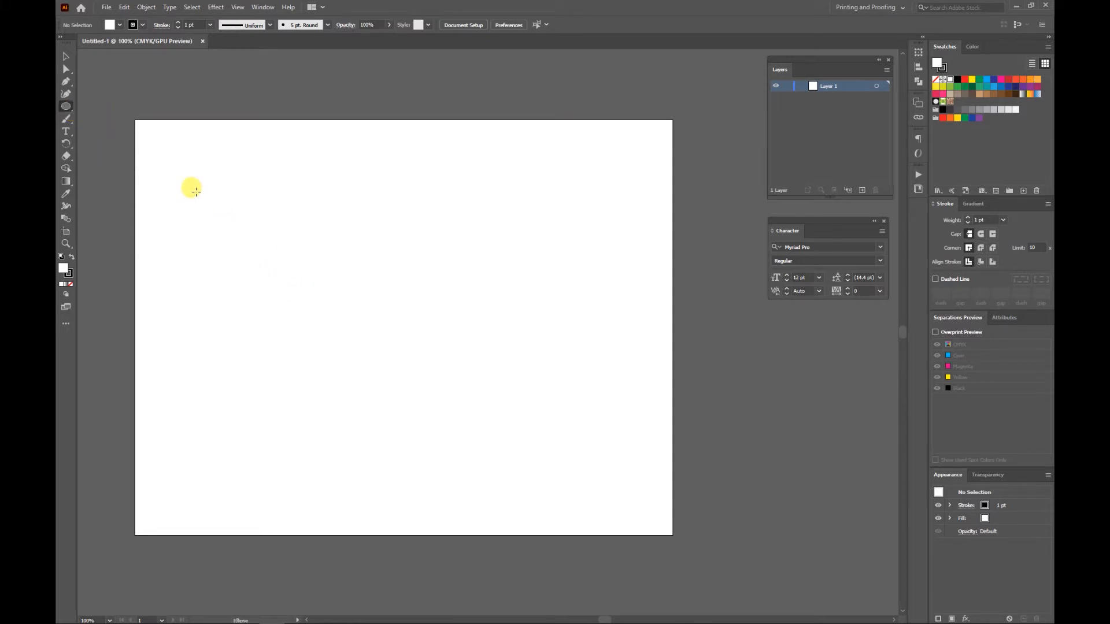
{"action": "left_click_drag", "start_coordinate": [187, 176], "coordinate": [369, 311]}
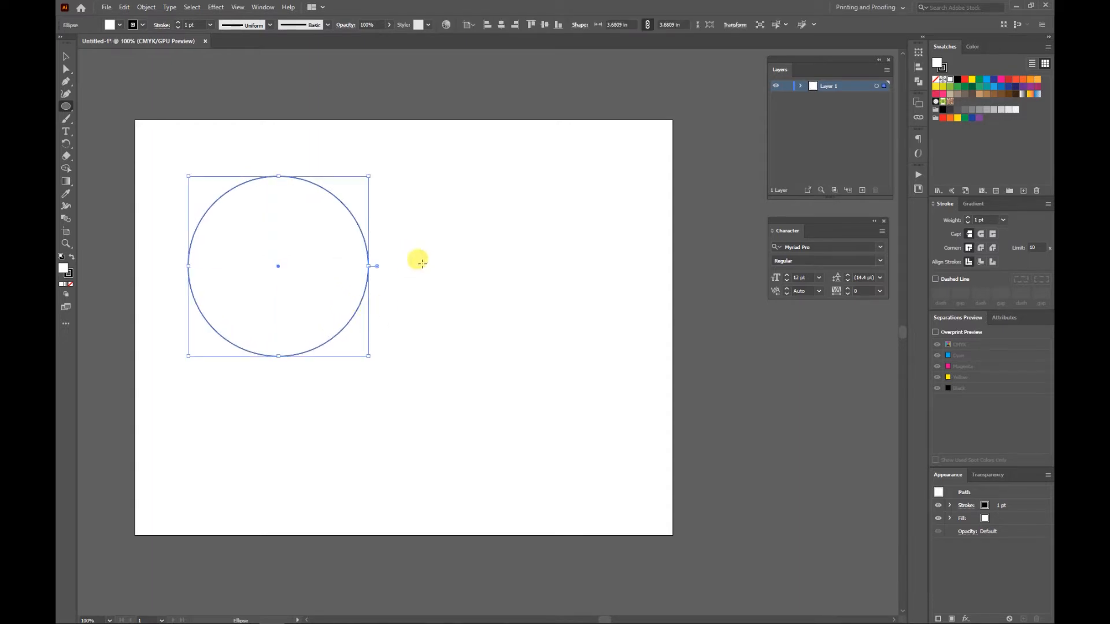
Fill the circle with the bright pink swatch.
{"action": "left_click", "coordinate": [65, 56]}
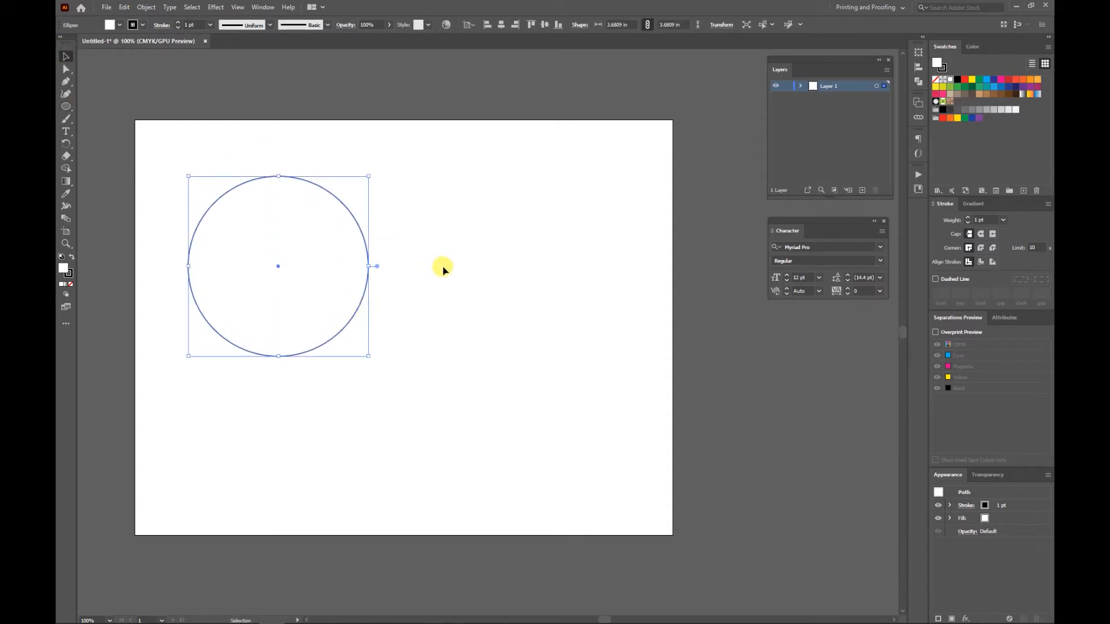
{"action": "left_click", "coordinate": [70, 277]}
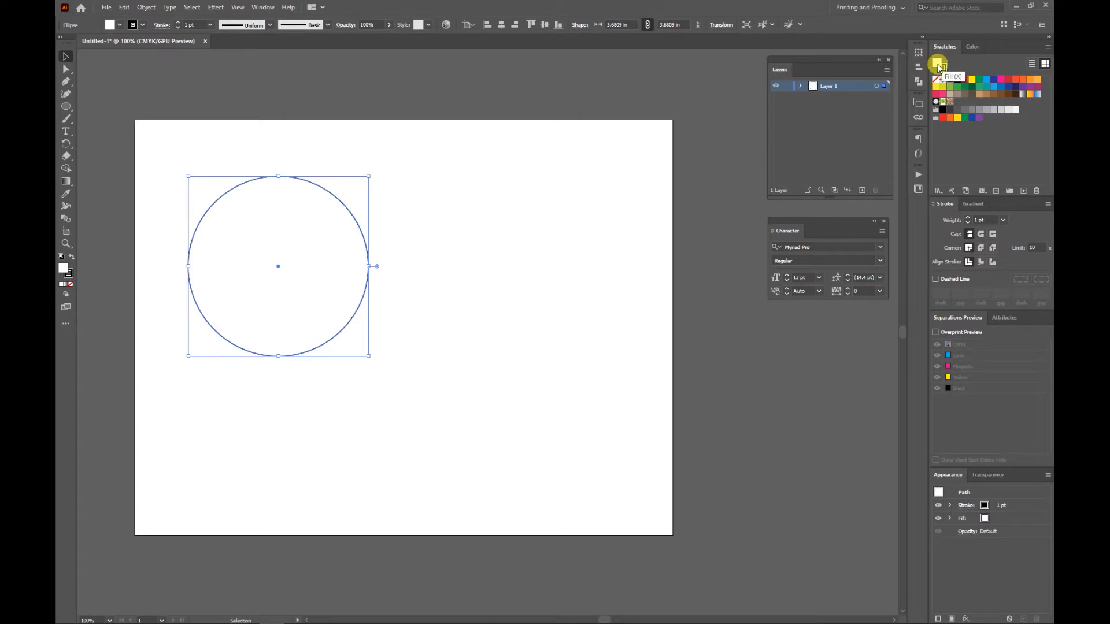
{"action": "left_click", "coordinate": [941, 94]}
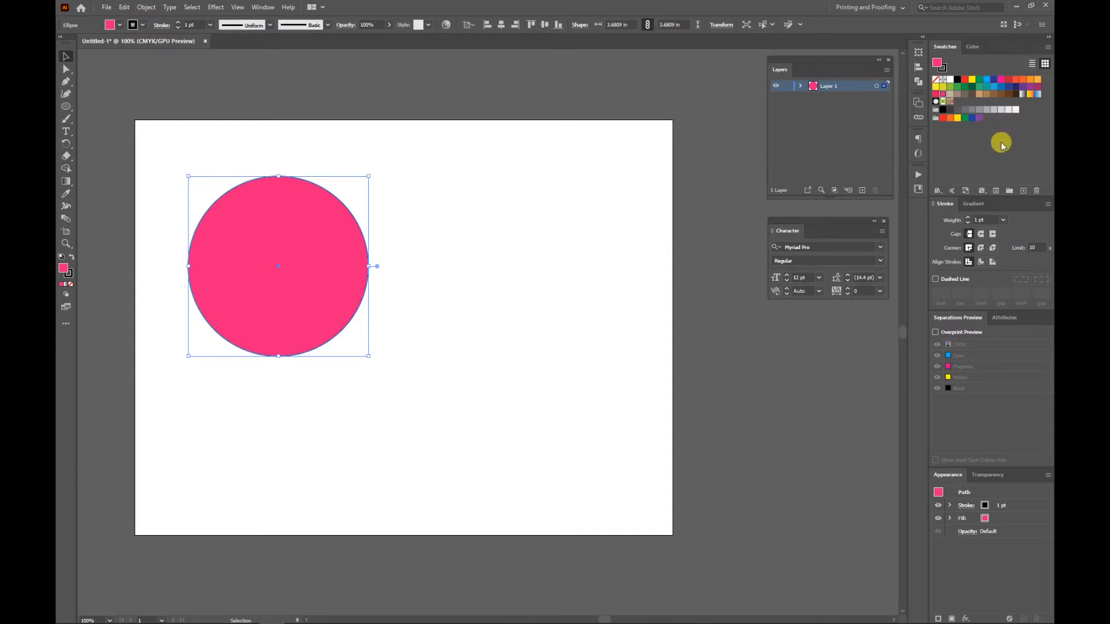
Open the Earthtone swatch library, enlarge its panel, and add its last color group to the document's swatches, closing the library.
{"action": "left_click", "coordinate": [1047, 50]}
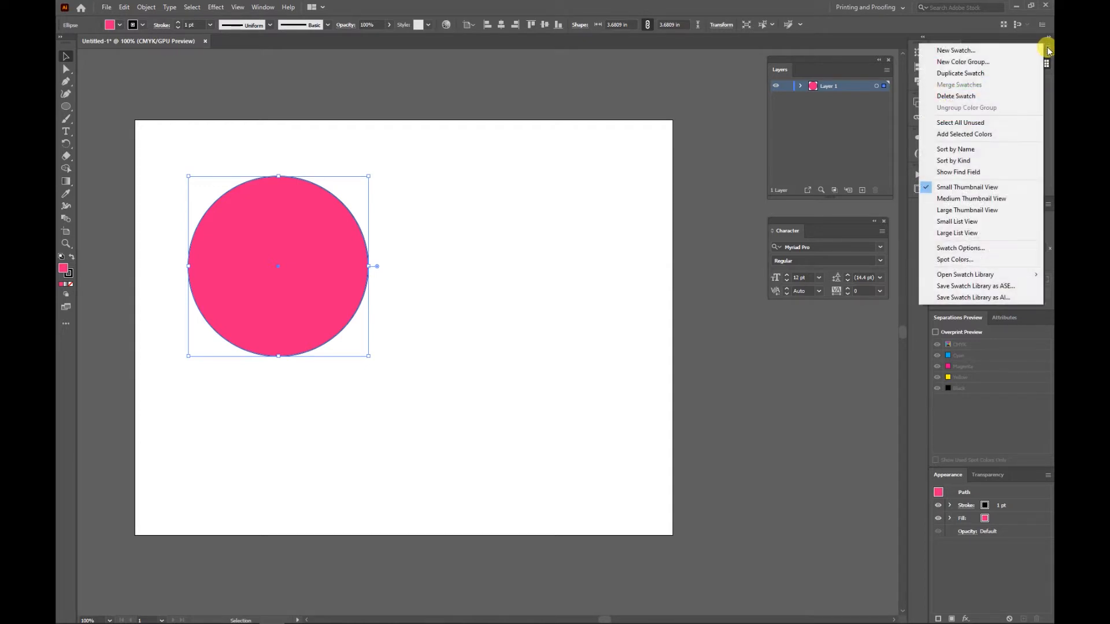
{"action": "mouse_move", "coordinate": [987, 277]}
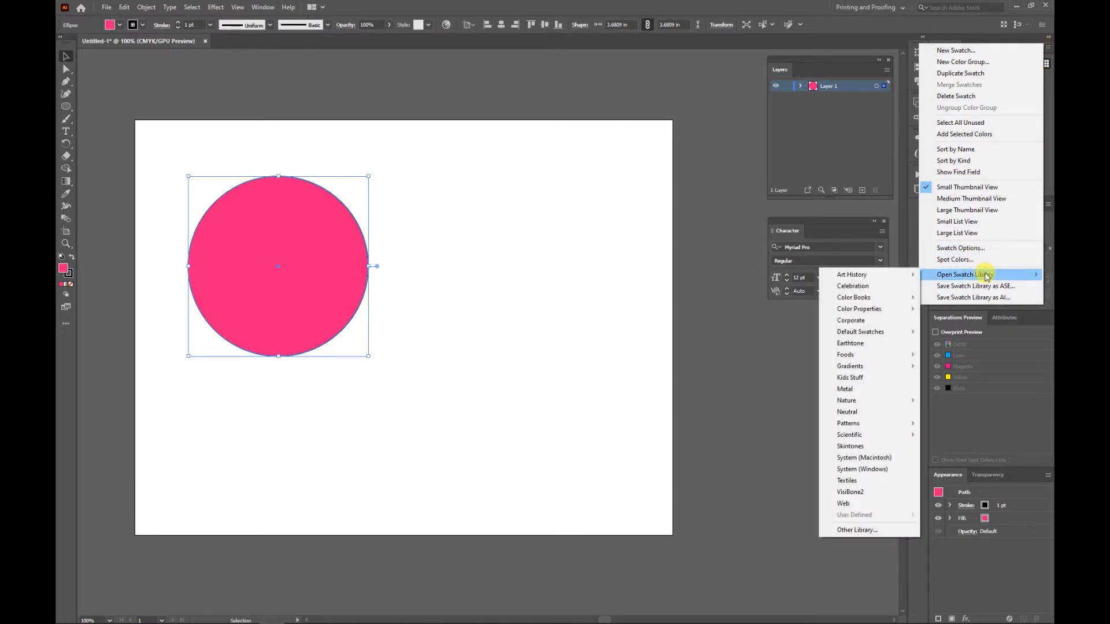
{"action": "left_click", "coordinate": [853, 344]}
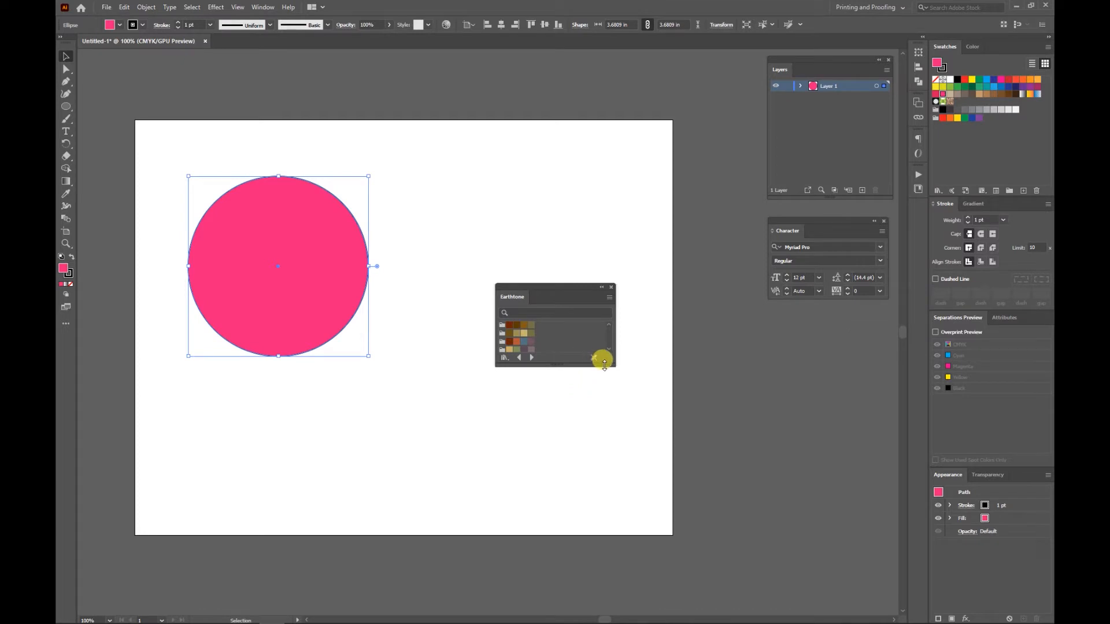
{"action": "left_click_drag", "start_coordinate": [604, 363], "coordinate": [604, 491]}
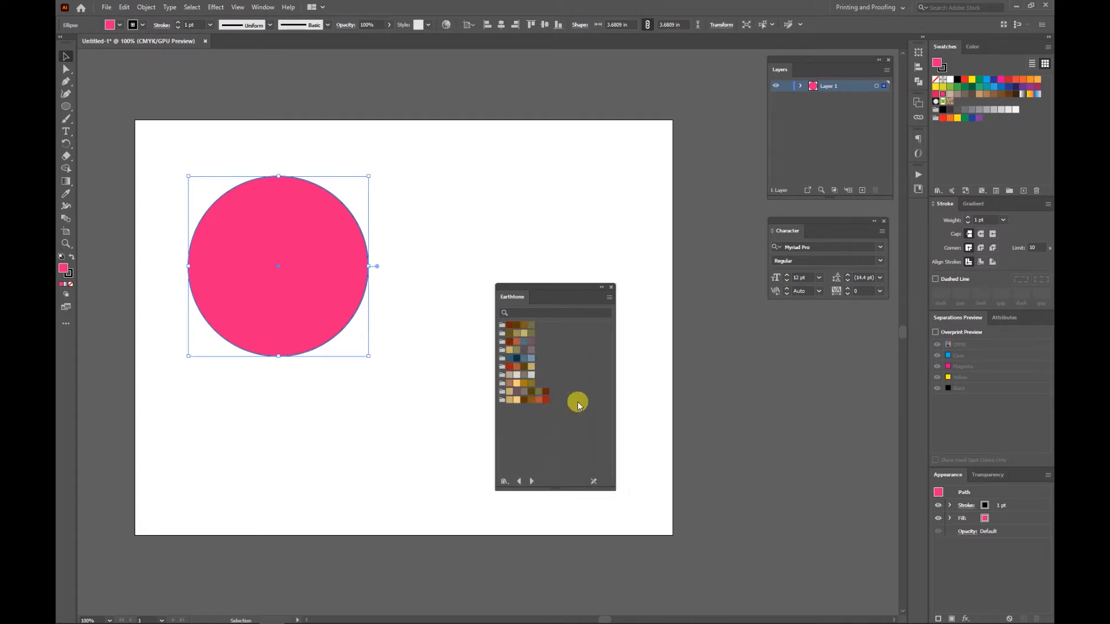
{"action": "left_click", "coordinate": [502, 401]}
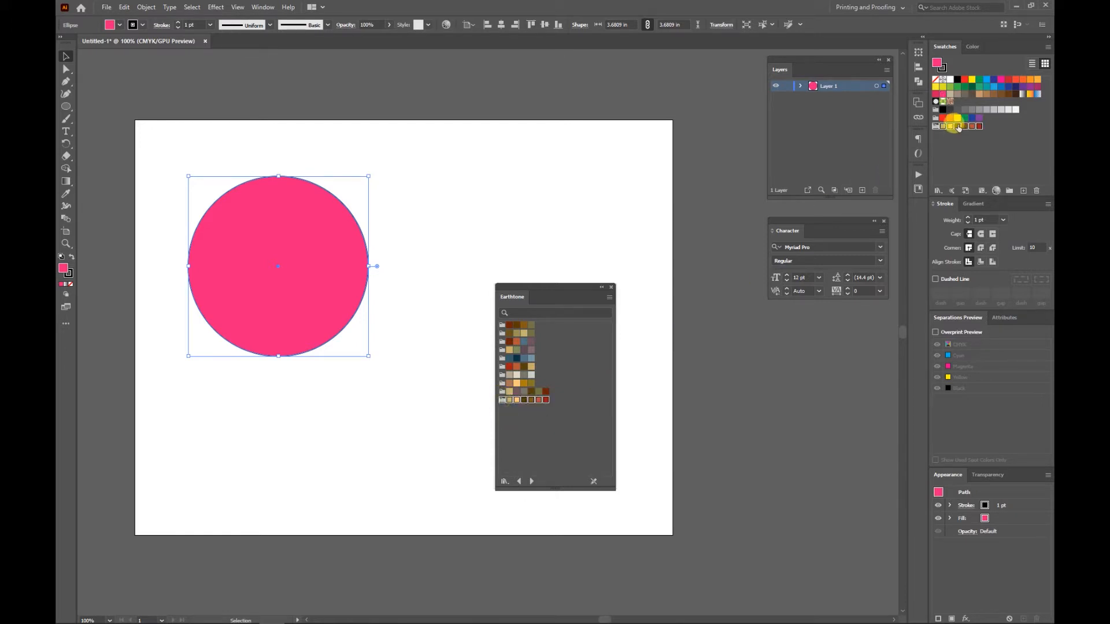
{"action": "left_click", "coordinate": [611, 288]}
{"action": "left_click", "coordinate": [1003, 147]}
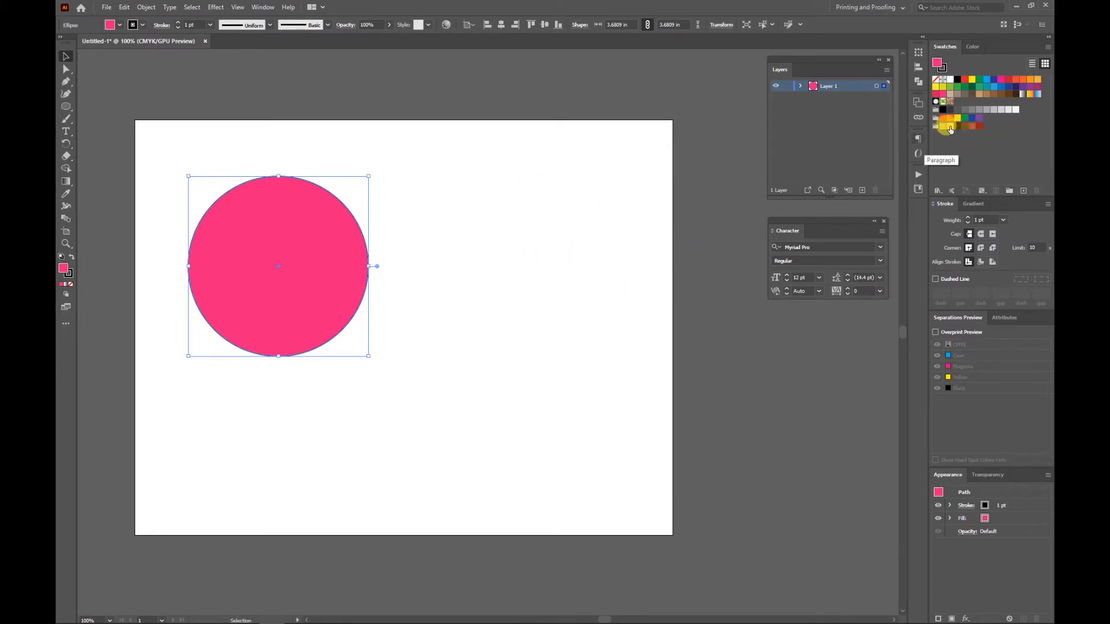
Fill the circle with the light orange earthtone swatch and color its stroke with the dark red one.
{"action": "left_click", "coordinate": [949, 127]}
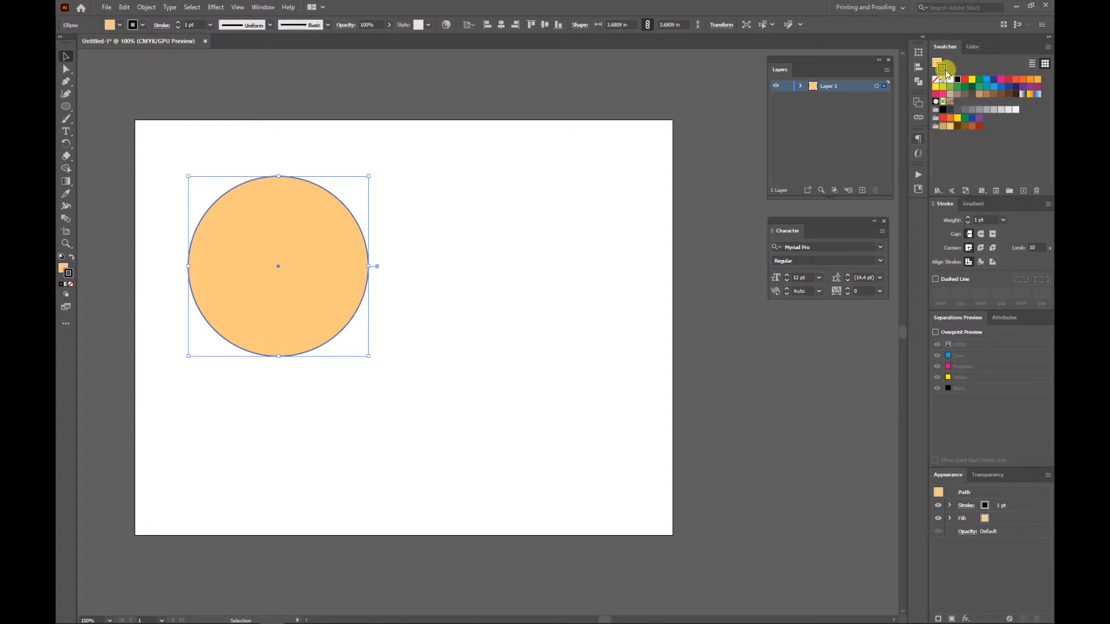
{"action": "left_click", "coordinate": [979, 126]}
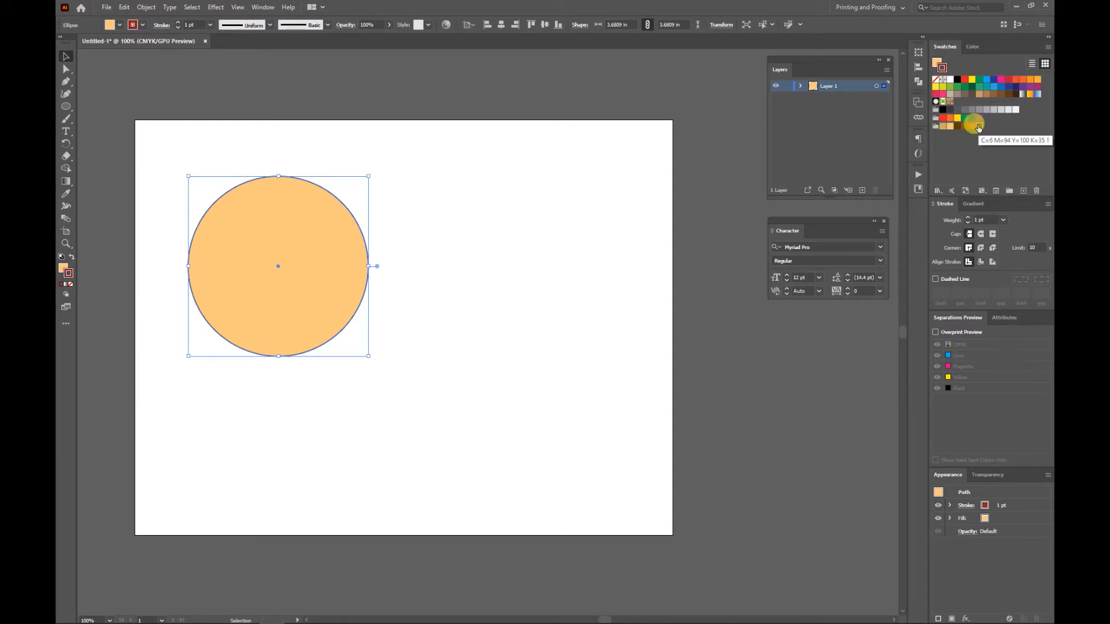
{"action": "left_click", "coordinate": [430, 280]}
{"action": "left_click", "coordinate": [317, 256]}
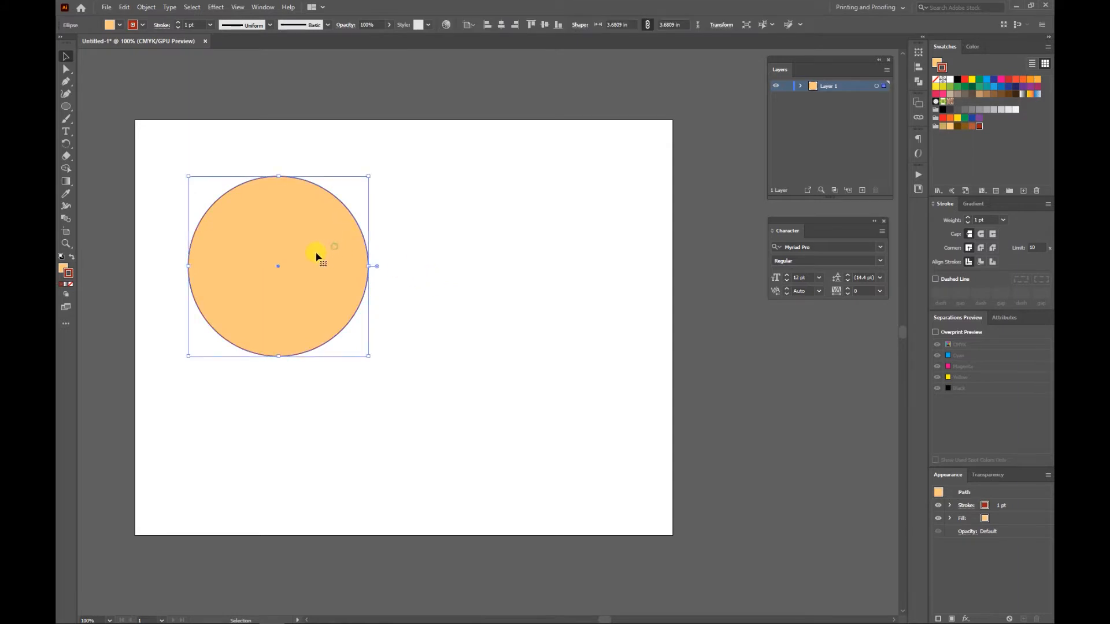
Thicken the circle's stroke to 6 pt in single-point increments and try the 20 pt preset weight.
{"action": "left_click", "coordinate": [967, 217]}
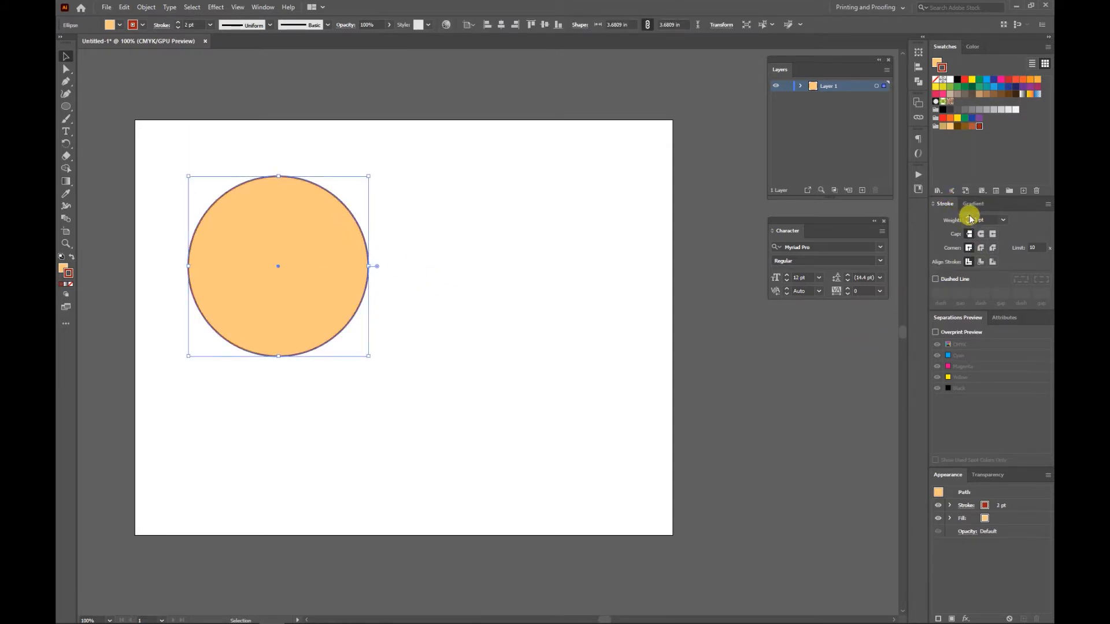
{"action": "left_click", "coordinate": [968, 217]}
{"action": "left_click", "coordinate": [967, 218]}
{"action": "left_click", "coordinate": [969, 218]}
{"action": "left_click", "coordinate": [969, 218]}
{"action": "left_click", "coordinate": [1004, 219]}
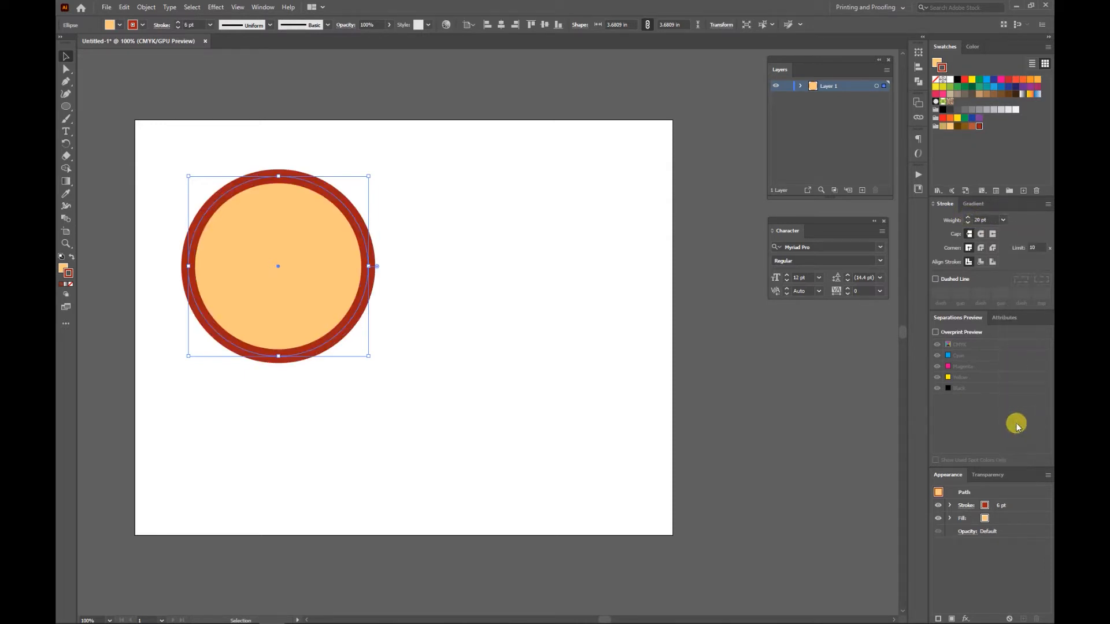
{"action": "left_click", "coordinate": [1017, 426]}
Set the circle's stroke weight to 30 pt and scale it up proportionally to about 4.56 in in diameter.
{"action": "left_click", "coordinate": [982, 220]}
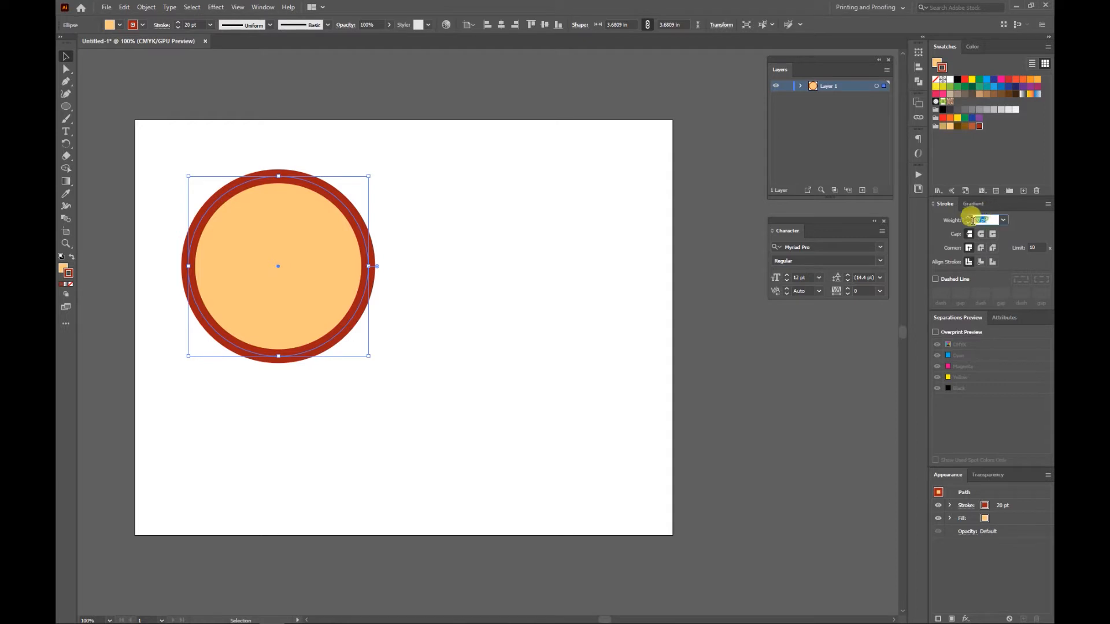
{"action": "type", "text": "30"}
{"action": "left_click", "coordinate": [970, 224]}
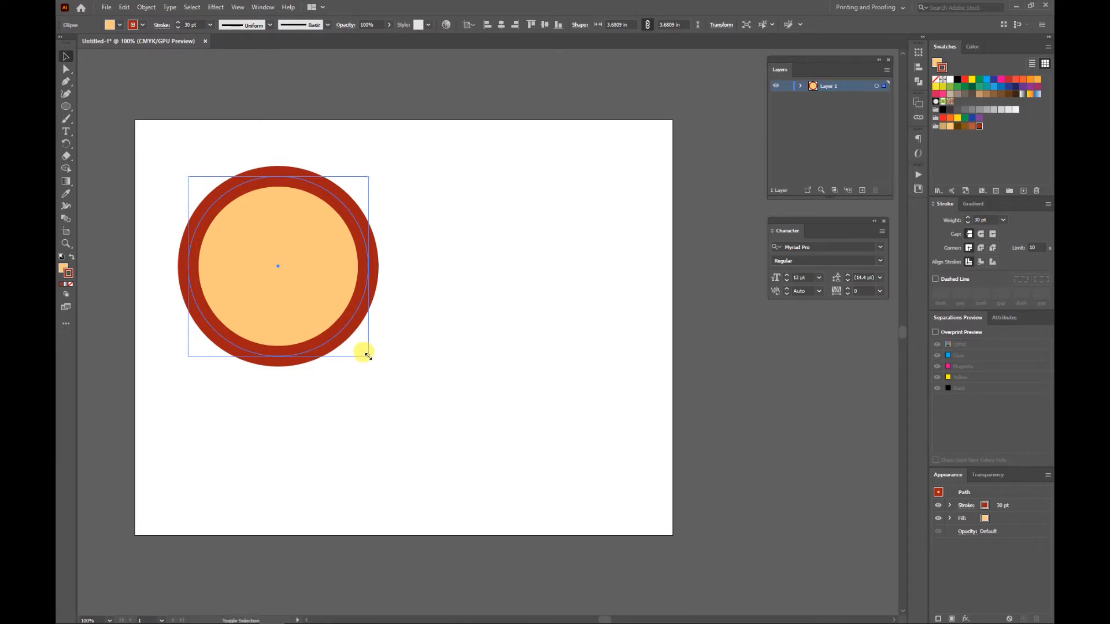
{"action": "left_click_drag", "start_coordinate": [367, 355], "coordinate": [411, 398]}
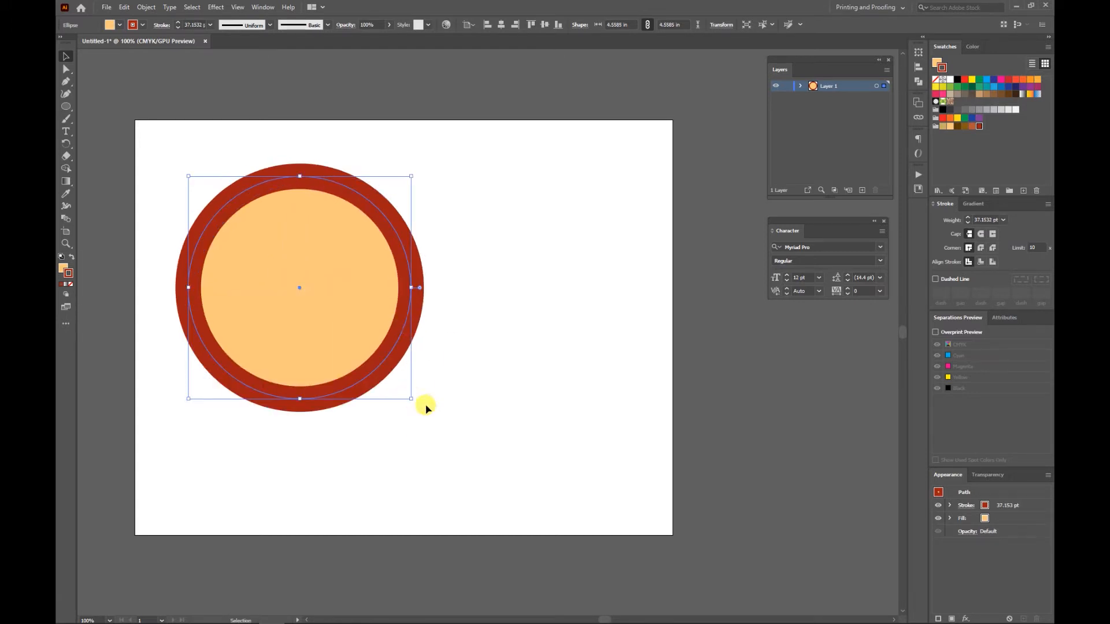
{"action": "left_click", "coordinate": [549, 420]}
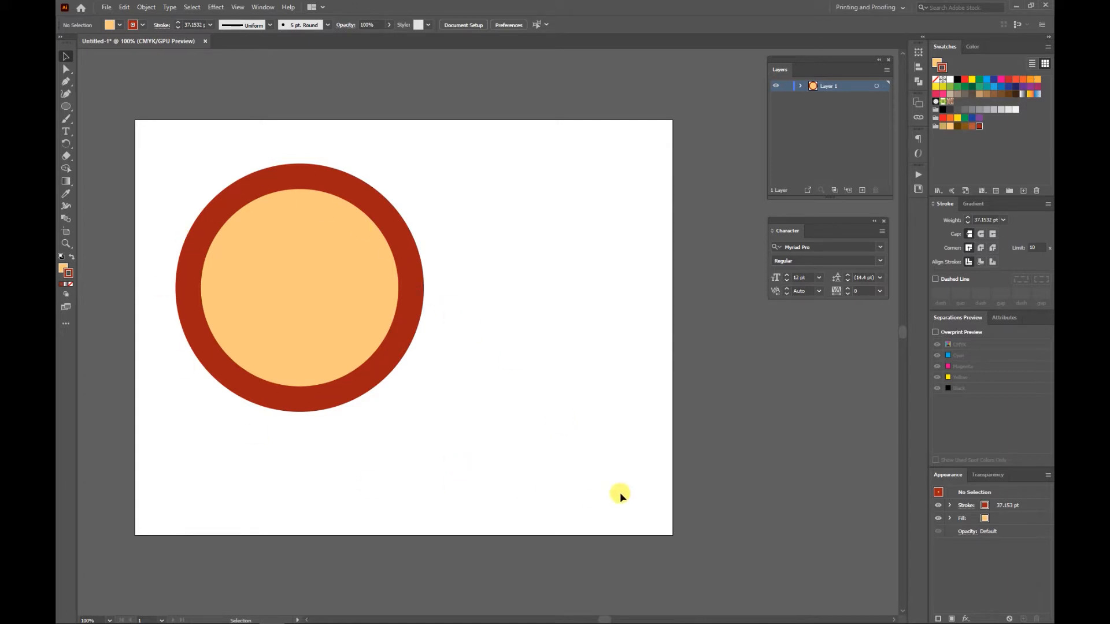
Draw a five-pointed star about 3.85 in wide and 3.66 in high, centered inside the circle, trying different point counts while drawing.
{"action": "left_click", "coordinate": [71, 110]}
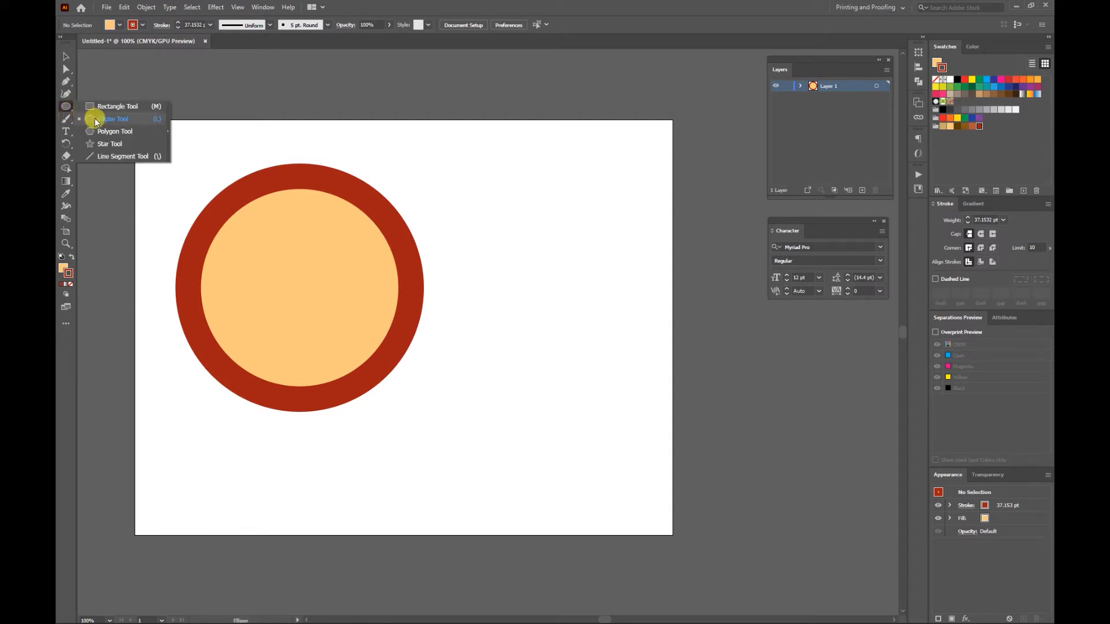
{"action": "left_click", "coordinate": [106, 143]}
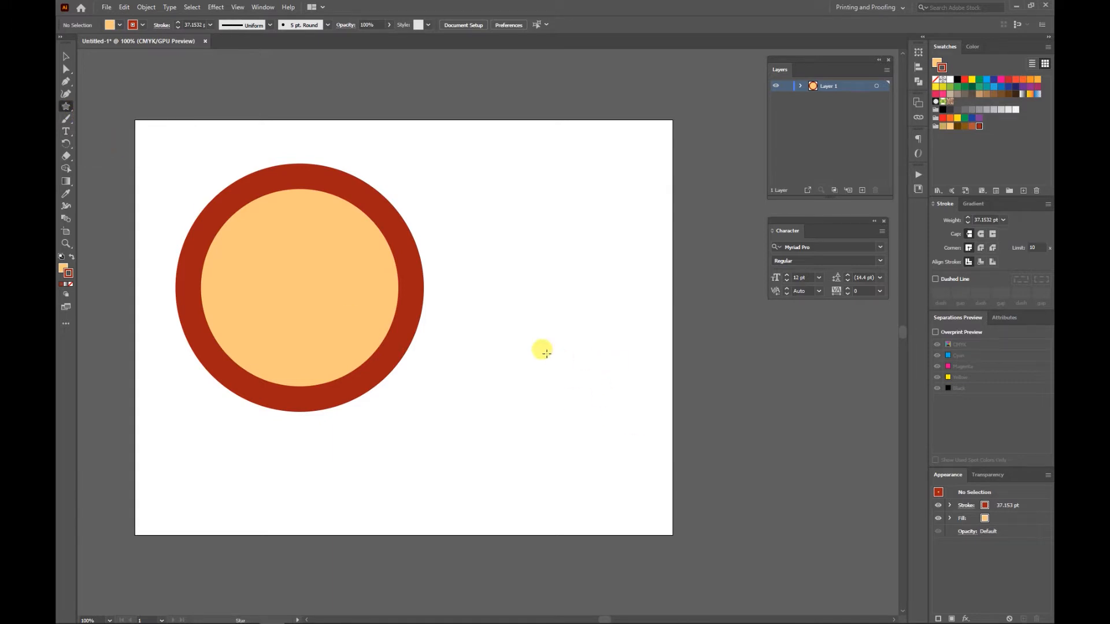
{"action": "left_click_drag", "start_coordinate": [503, 201], "coordinate": [562, 278]}
{"action": "key", "text": "Up"}
{"action": "key", "text": "Up"}
{"action": "key", "text": "Up"}
{"action": "key", "text": "Up"}
{"action": "key", "text": "Up"}
{"action": "key", "text": "Down"}
{"action": "key", "text": "Down"}
{"action": "key", "text": "Down"}
{"action": "key", "text": "Down"}
{"action": "key", "text": "Down"}
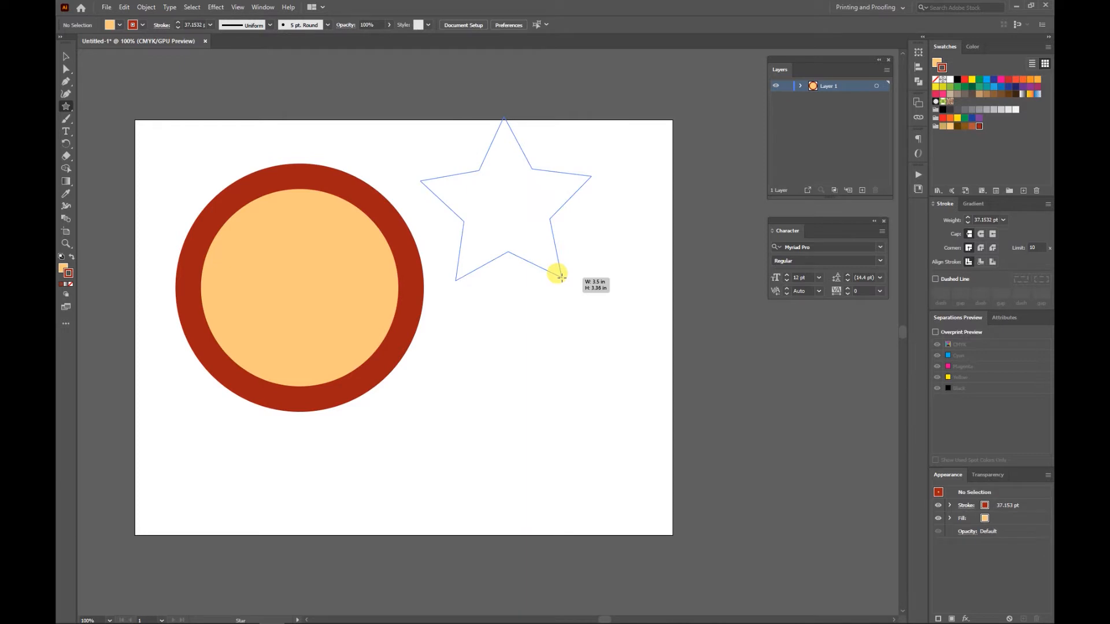
{"action": "mouse_move", "coordinate": [561, 278]}
{"action": "left_mouse_down"}
{"action": "mouse_move", "coordinate": [568, 298]}
{"action": "mouse_move", "coordinate": [556, 274]}
{"action": "mouse_move", "coordinate": [485, 328]}
{"action": "mouse_move", "coordinate": [386, 360]}
{"action": "mouse_move", "coordinate": [337, 362]}
{"action": "mouse_move", "coordinate": [359, 368]}
{"action": "left_mouse_up"}
{"action": "key", "text": "alt+space"}
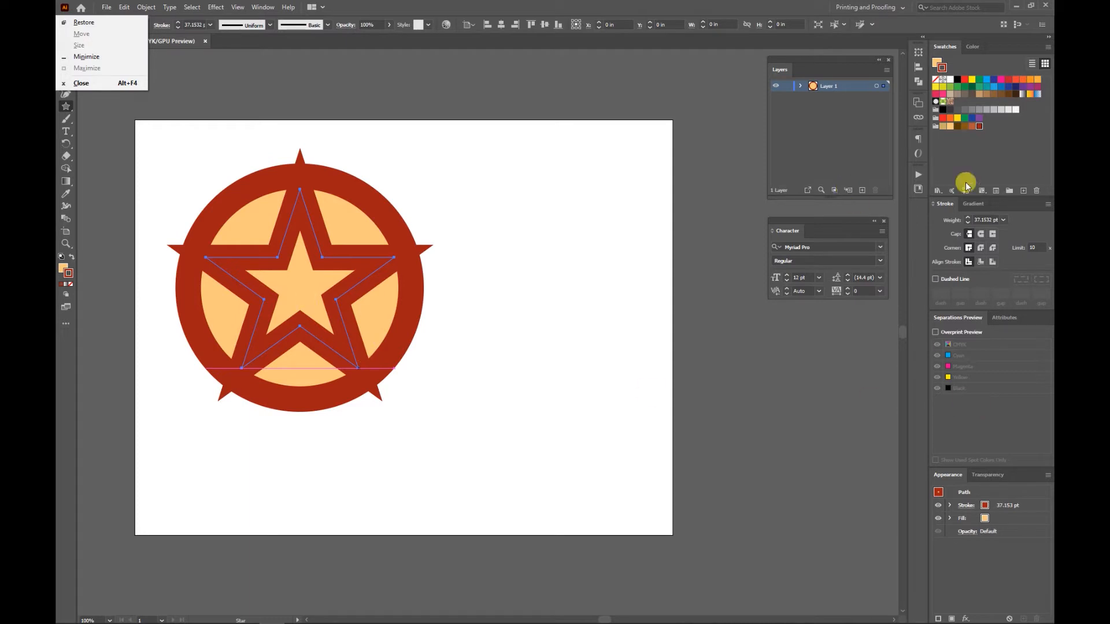
Try a 0.25 pt stroke weight on the star and remove its stroke color entirely.
{"action": "left_click", "coordinate": [1004, 221]}
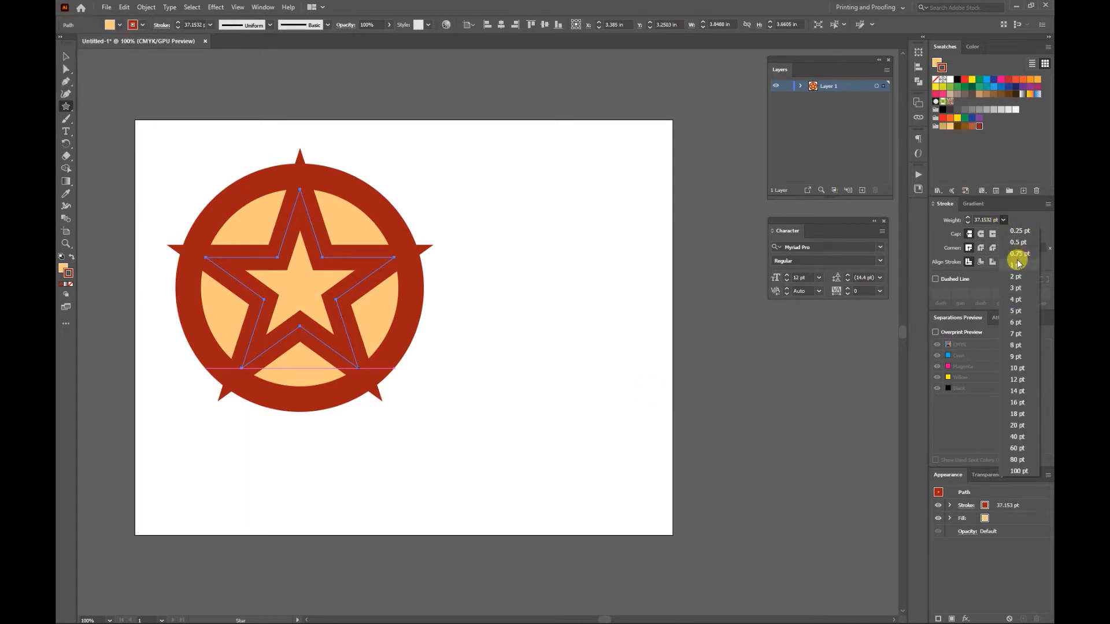
{"action": "left_click", "coordinate": [1019, 231]}
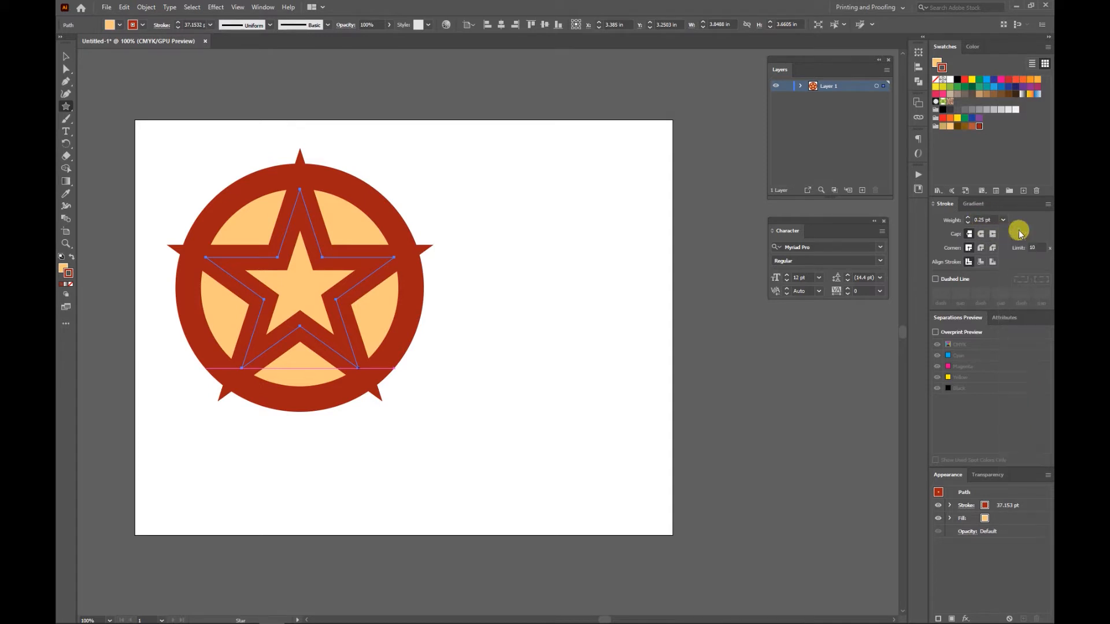
{"action": "left_click", "coordinate": [936, 80]}
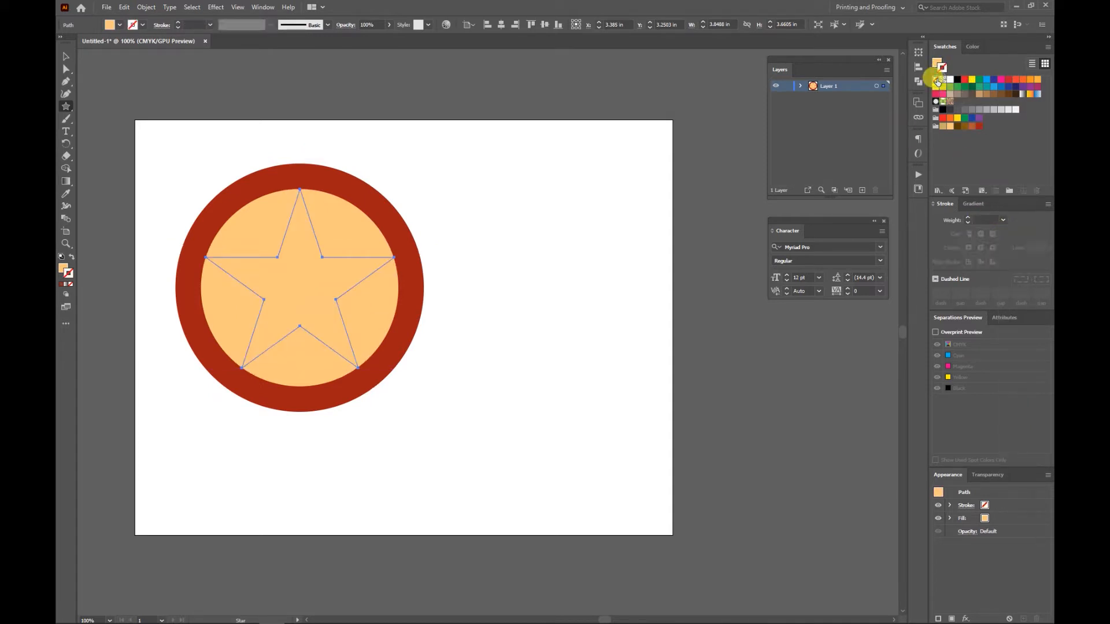
Fill the star with the medium brown earthtone swatch after trying the burnt orange one, and deselect it.
{"action": "left_click", "coordinate": [936, 63]}
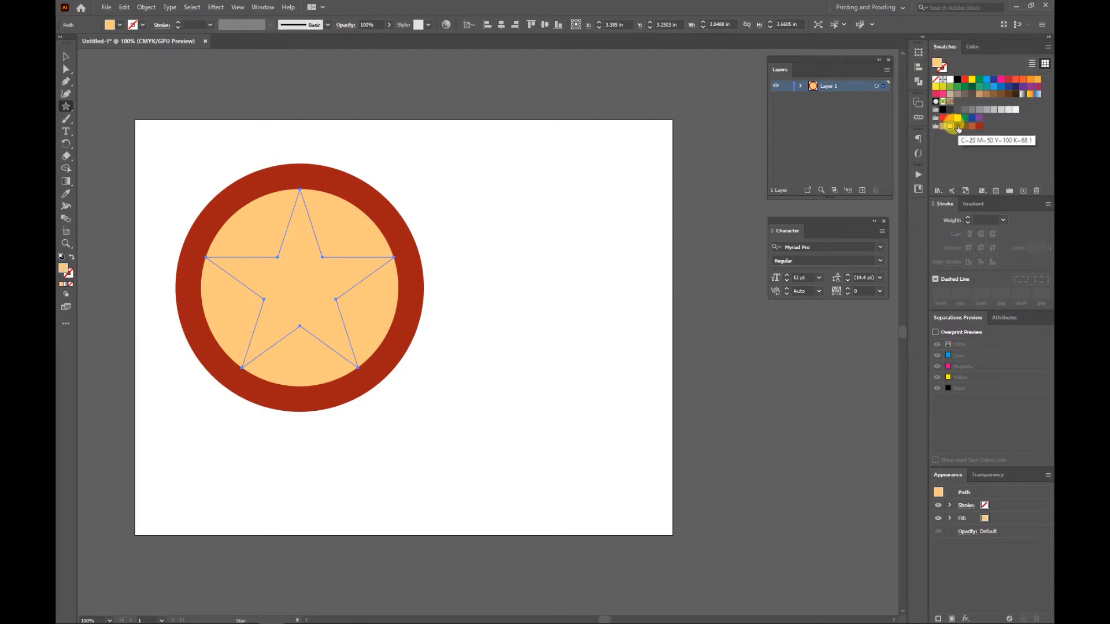
{"action": "left_click", "coordinate": [973, 127]}
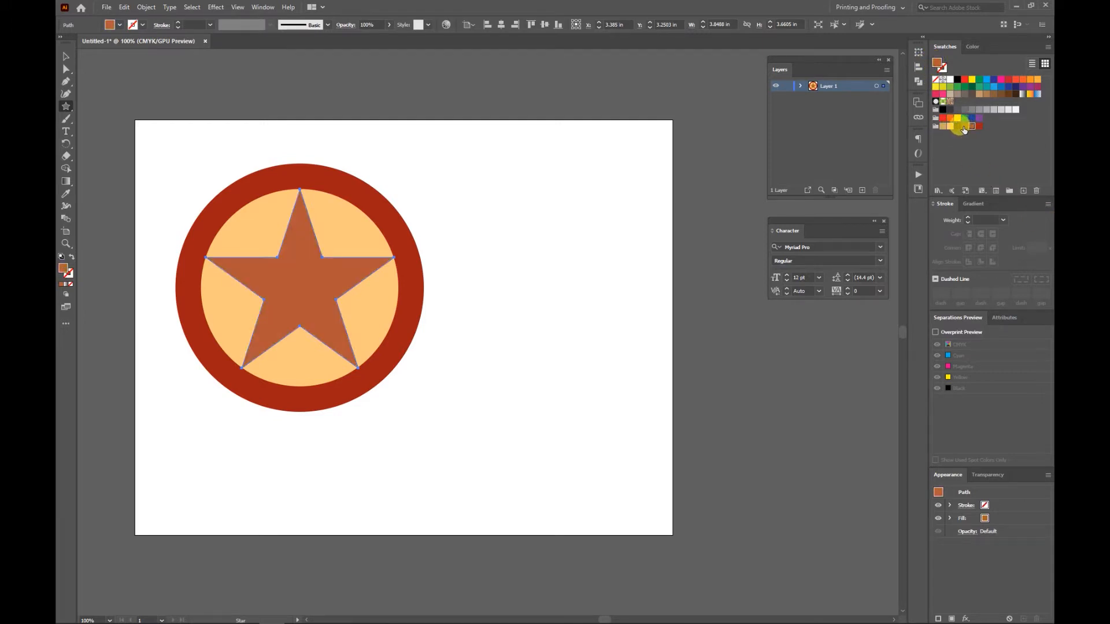
{"action": "left_click", "coordinate": [964, 126]}
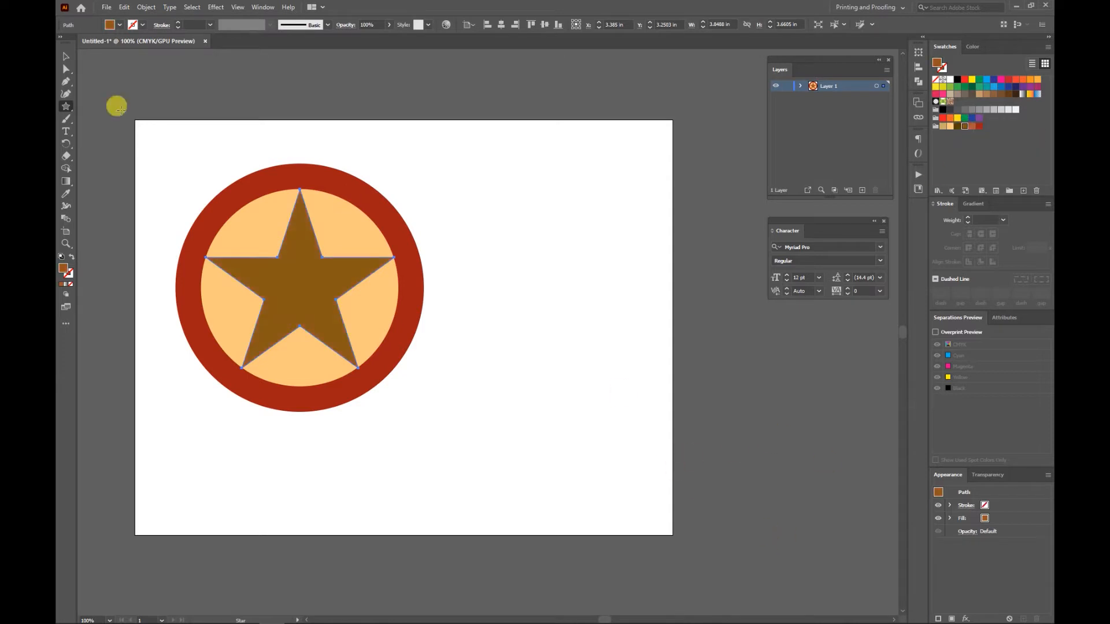
{"action": "left_click", "coordinate": [66, 69]}
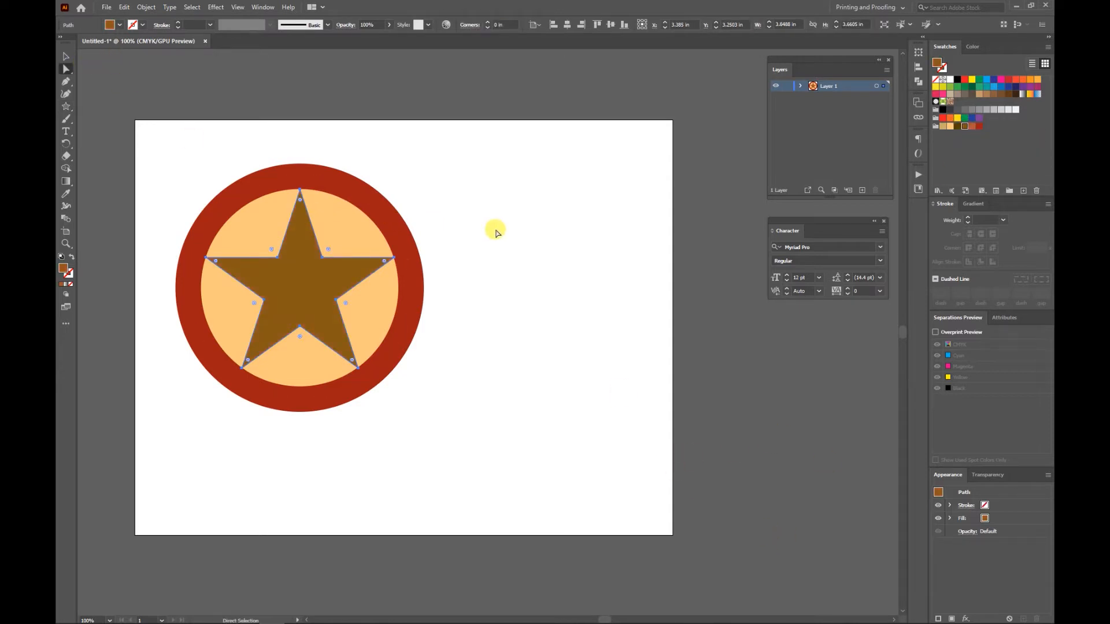
{"action": "left_click", "coordinate": [497, 231]}
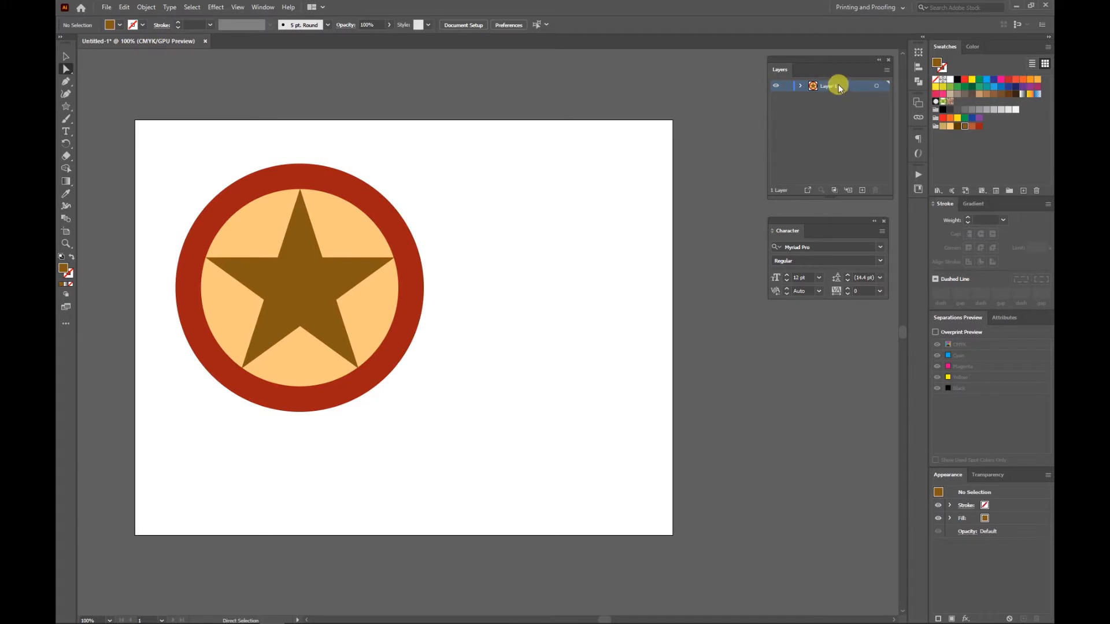
Rename the layer holding the circle and star as Graphic1 and lock it.
{"action": "left_click", "coordinate": [800, 86]}
{"action": "double_click", "coordinate": [829, 87]}
{"action": "type", "text": "Graphic1"}
{"action": "left_click", "coordinate": [824, 147]}
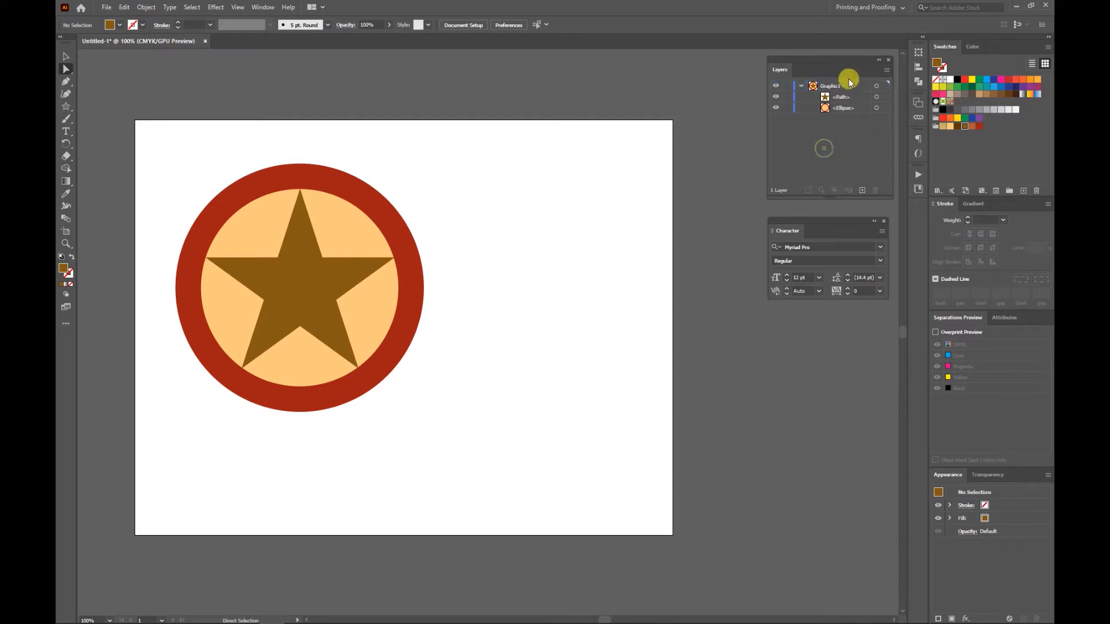
{"action": "left_click", "coordinate": [800, 86]}
{"action": "left_click", "coordinate": [787, 85]}
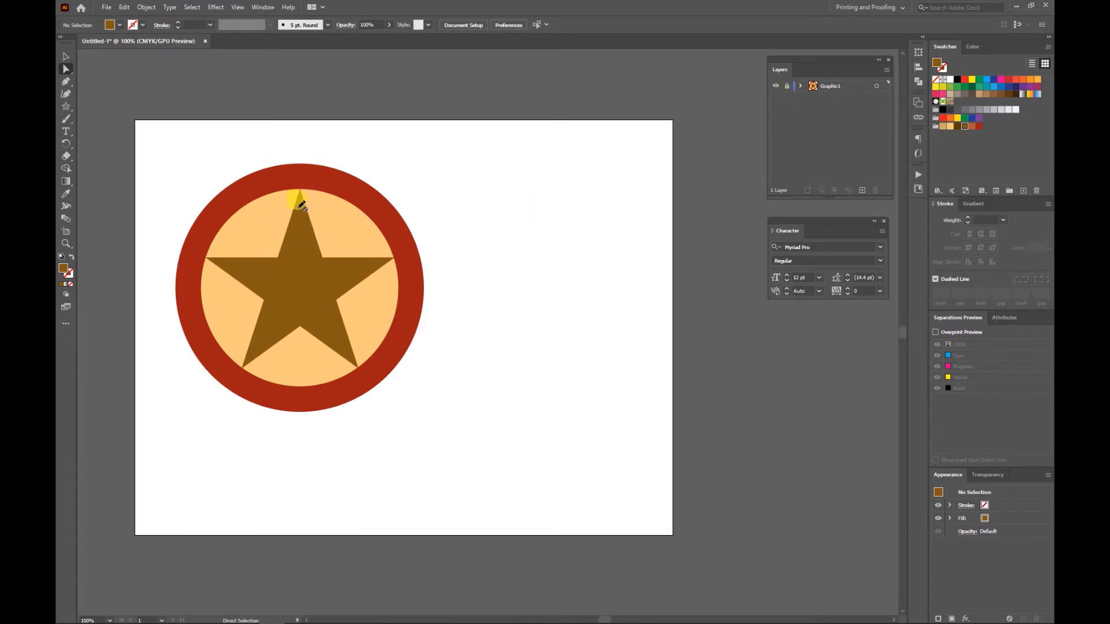
Add a new layer above Graphic1 and name it Type.
{"action": "left_click", "coordinate": [861, 190]}
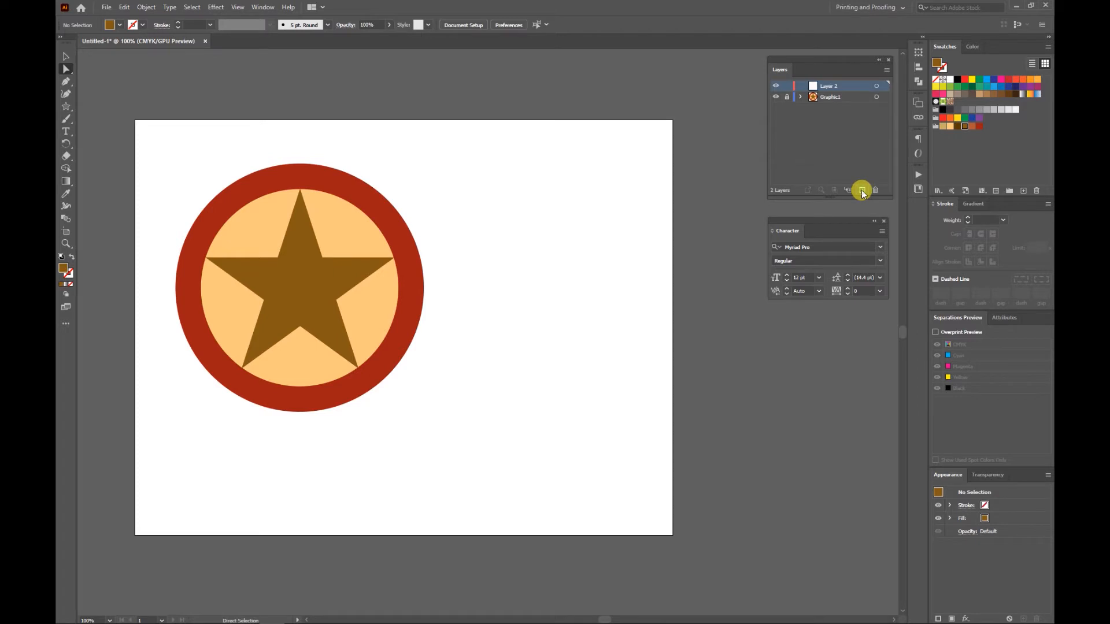
{"action": "double_click", "coordinate": [833, 85]}
{"action": "type", "text": "Type"}
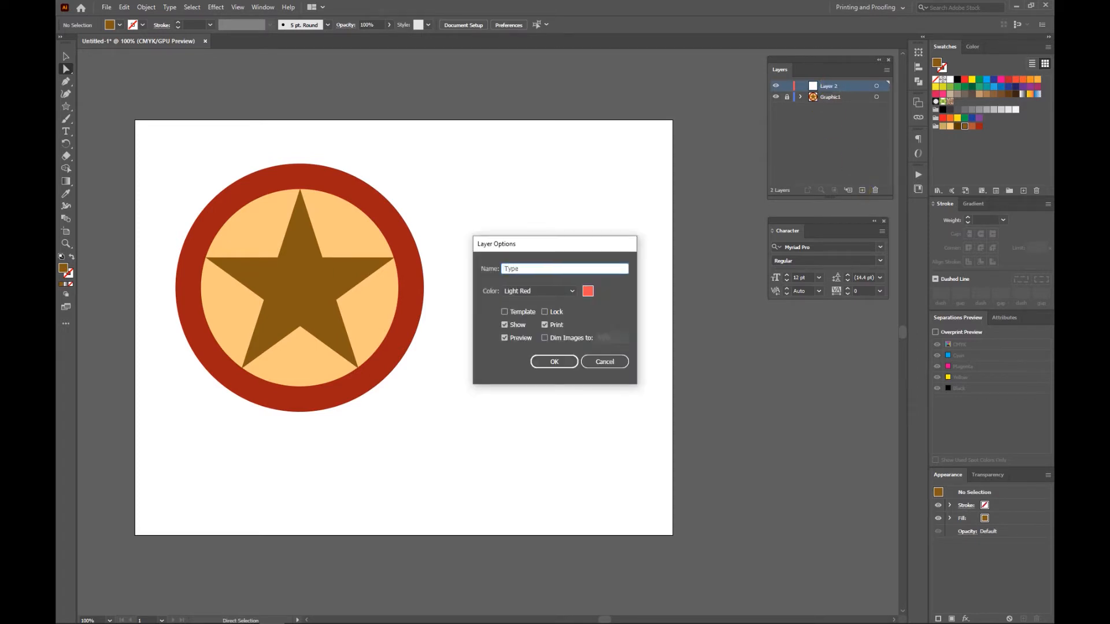
{"action": "key", "text": "Return"}
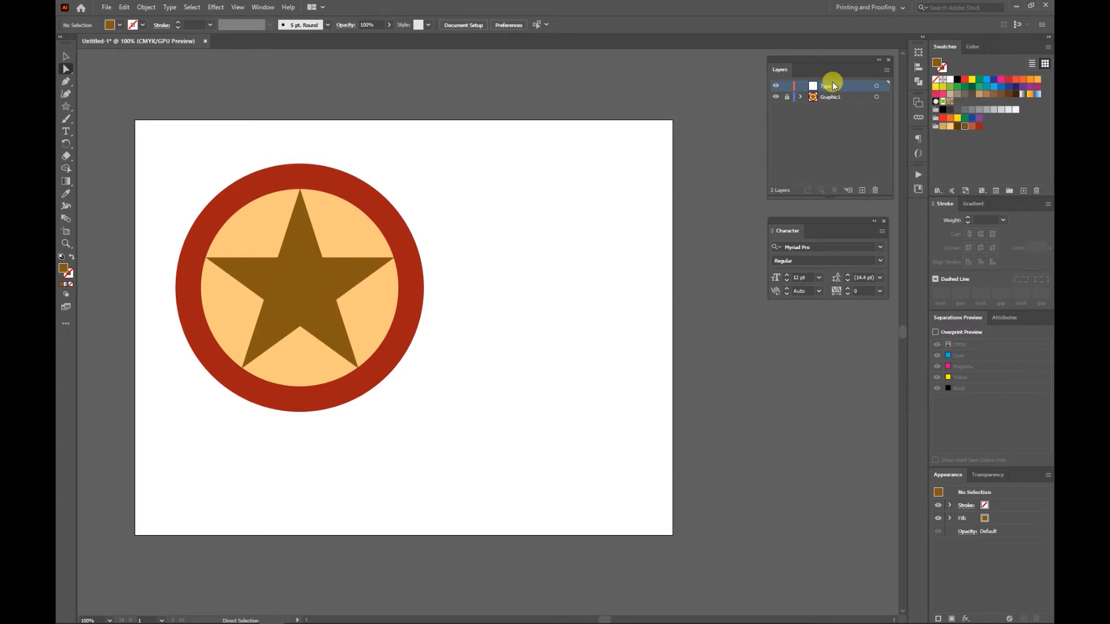
Unlock and expand the Graphic1 layer, select its ellipse, and copy it.
{"action": "left_click", "coordinate": [800, 97]}
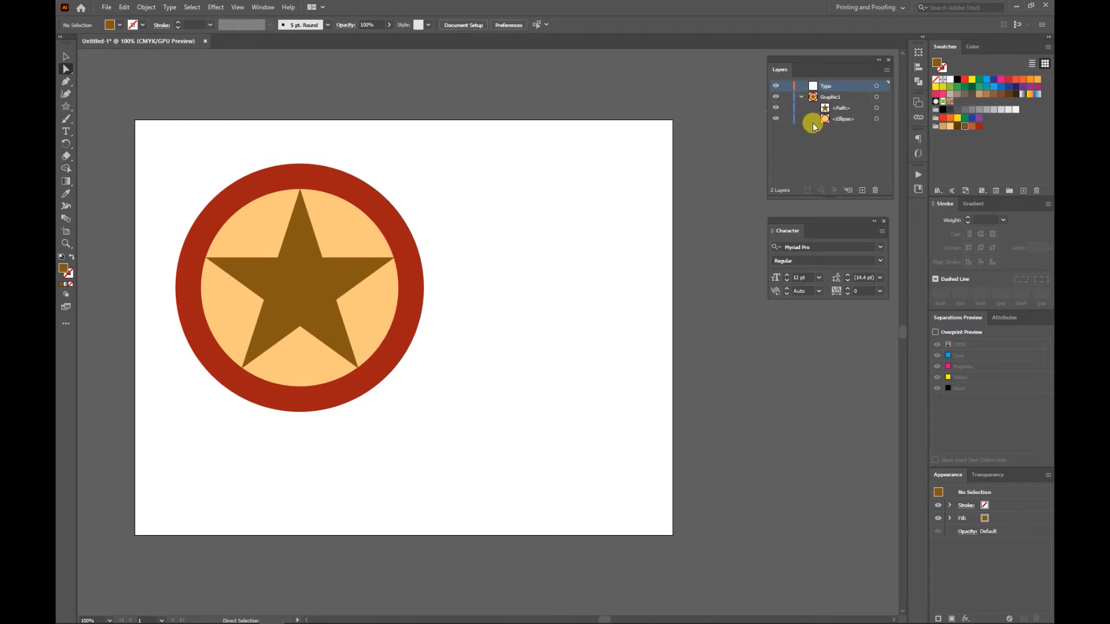
{"action": "left_click", "coordinate": [848, 118]}
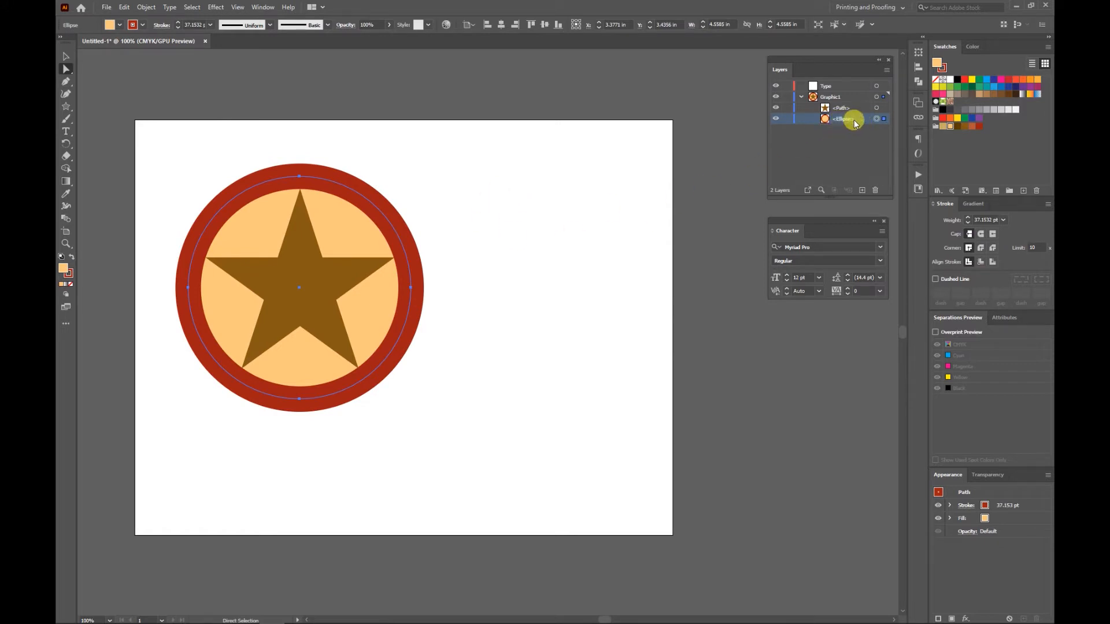
{"action": "left_click", "coordinate": [526, 289]}
{"action": "left_click", "coordinate": [410, 266]}
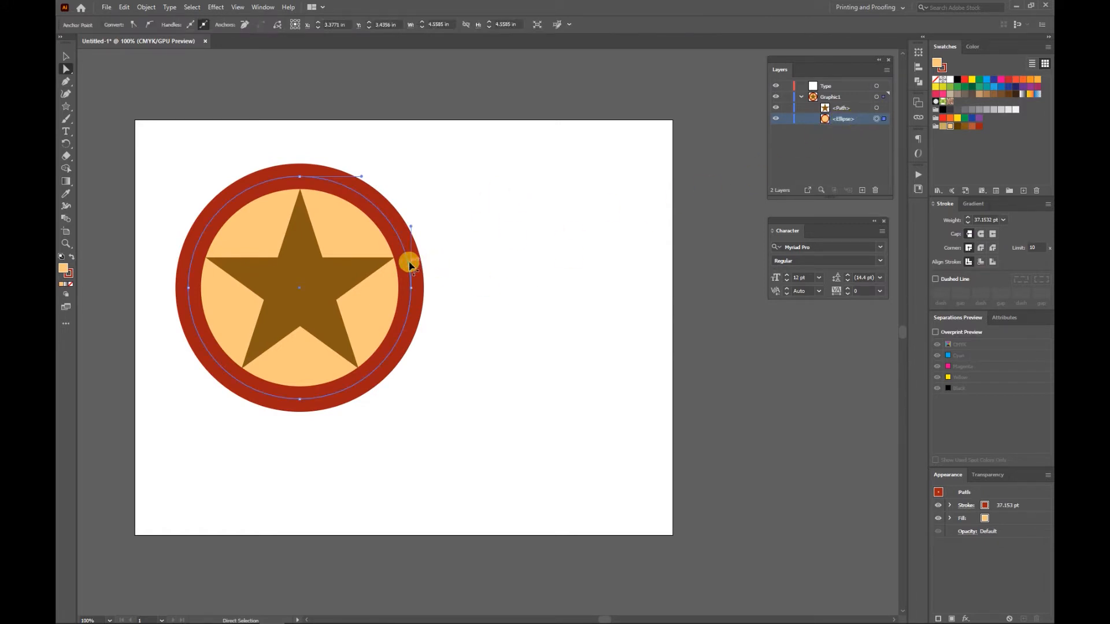
{"action": "left_click", "coordinate": [478, 261]}
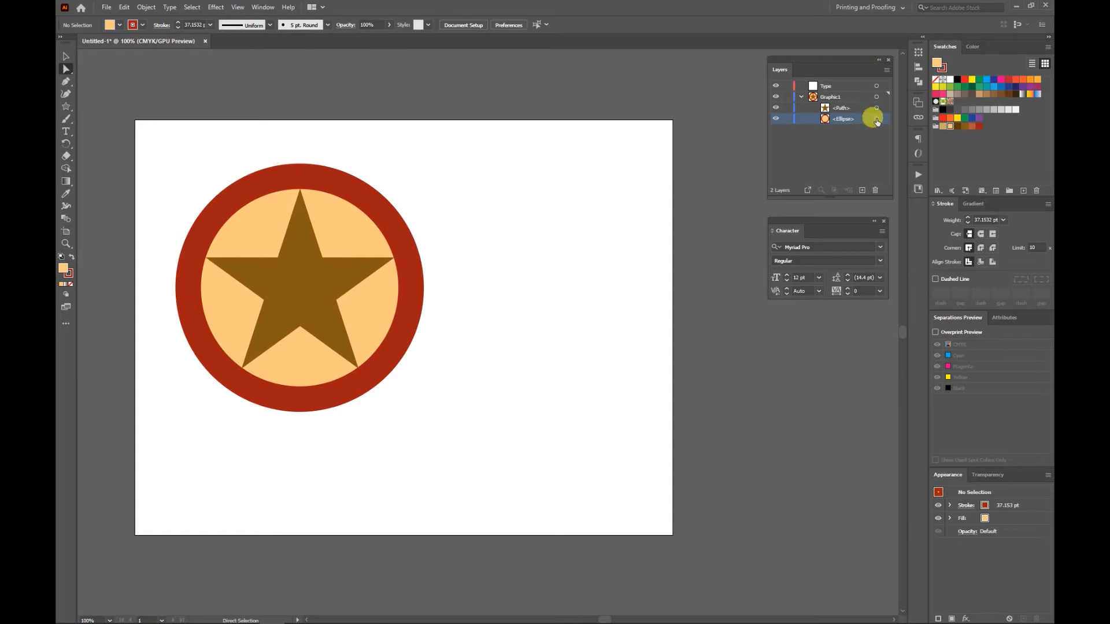
{"action": "left_click", "coordinate": [876, 119]}
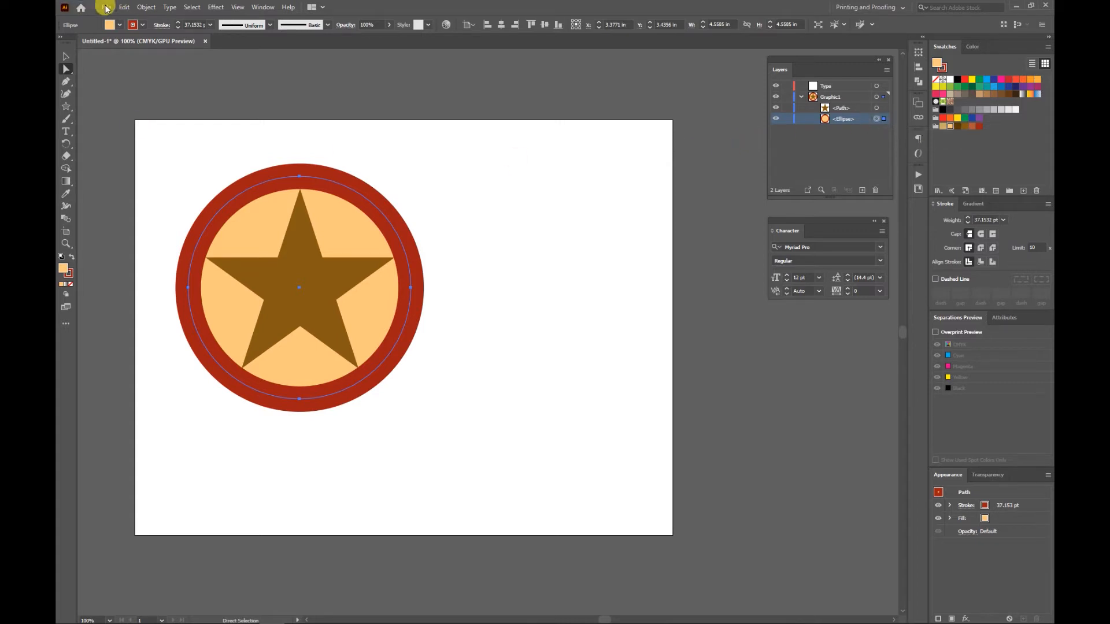
{"action": "left_click", "coordinate": [123, 8]}
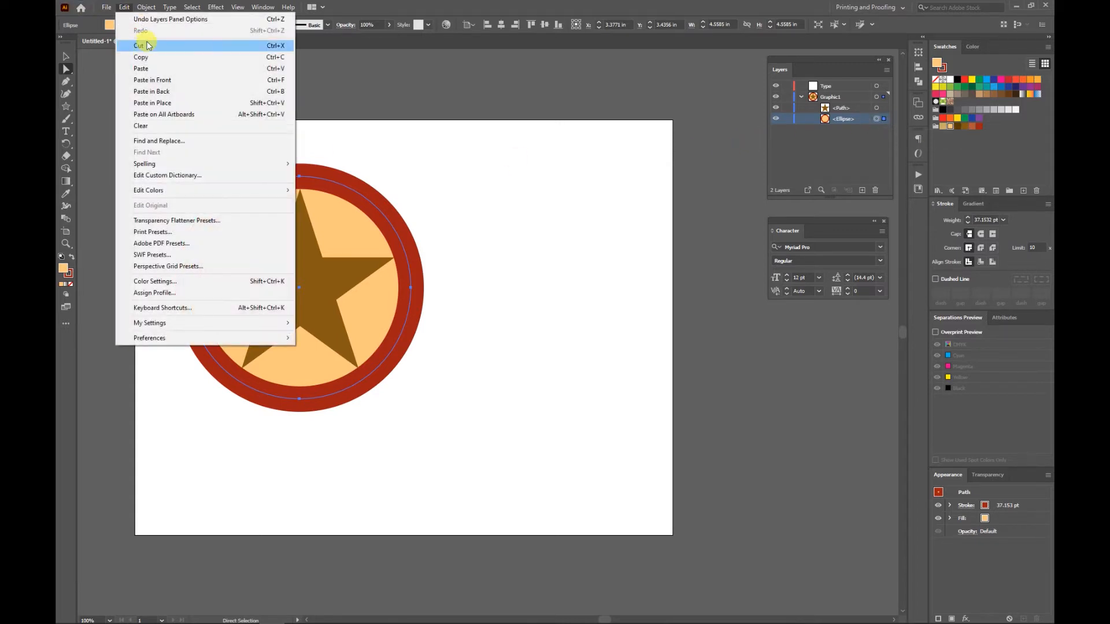
{"action": "left_click", "coordinate": [142, 59]}
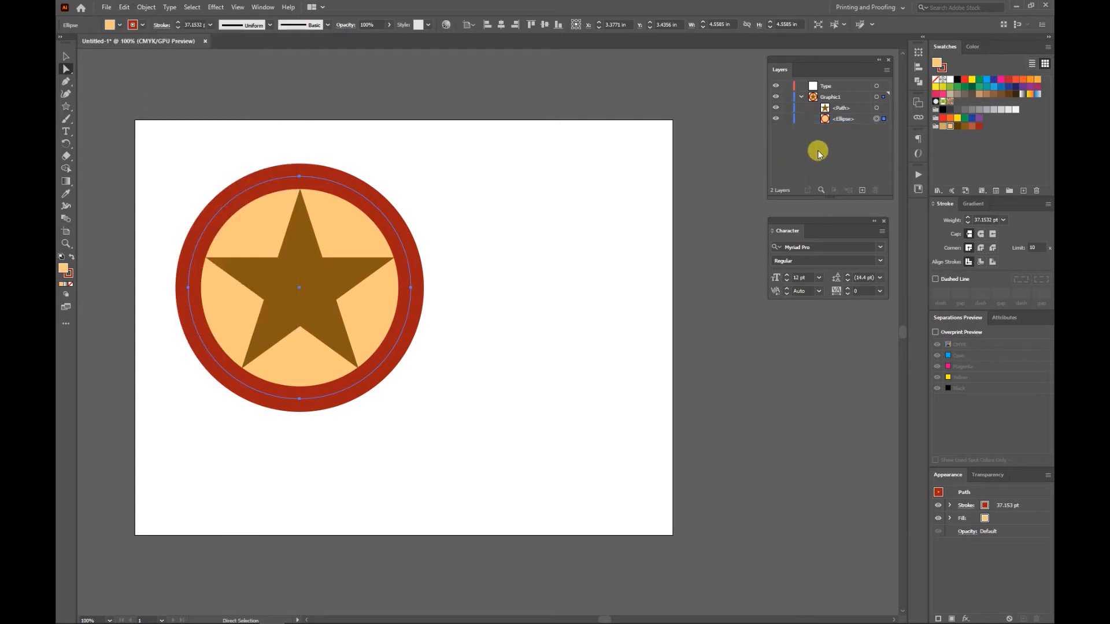
Collapse and lock the Graphic1 layer, and paste the copied circle in place on the Type layer.
{"action": "left_click", "coordinate": [801, 96]}
{"action": "left_click", "coordinate": [786, 97]}
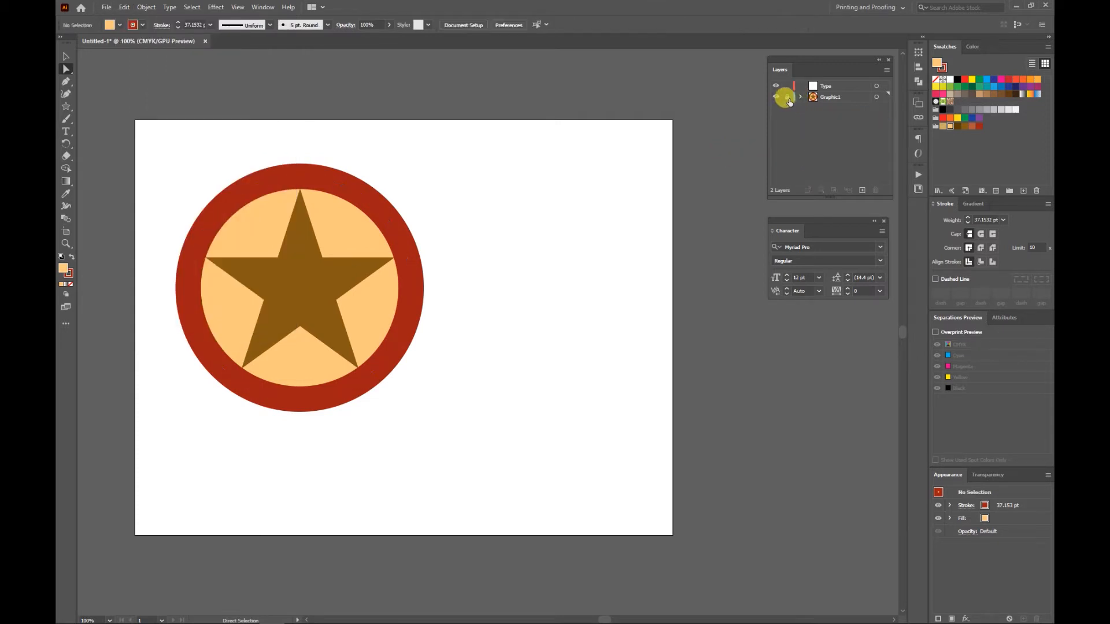
{"action": "left_click", "coordinate": [833, 88]}
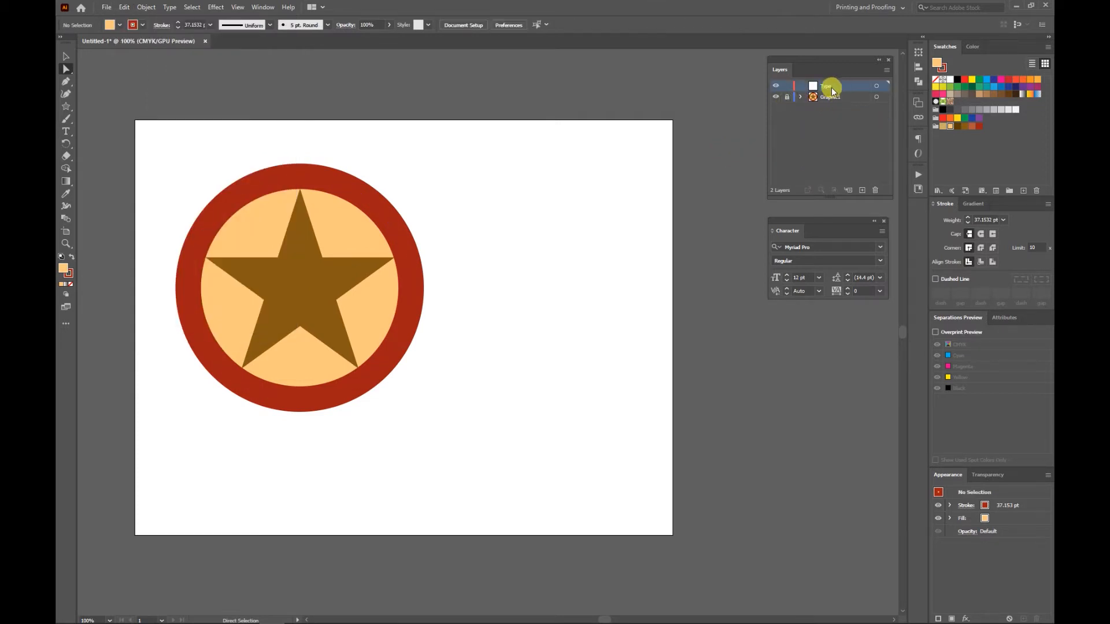
{"action": "left_click", "coordinate": [124, 8]}
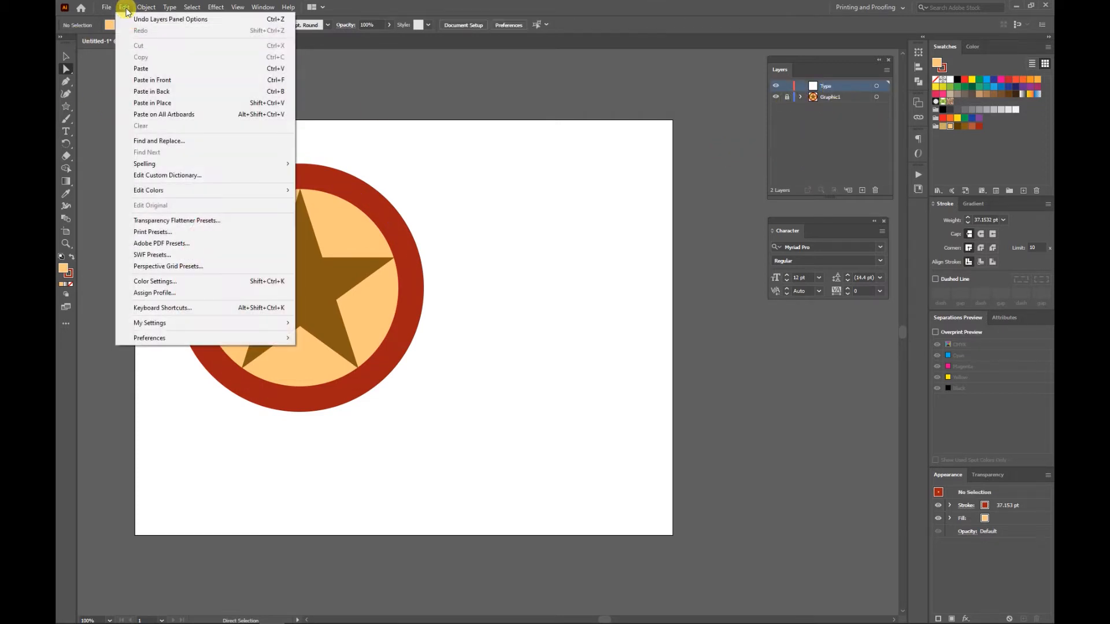
{"action": "left_click", "coordinate": [153, 104]}
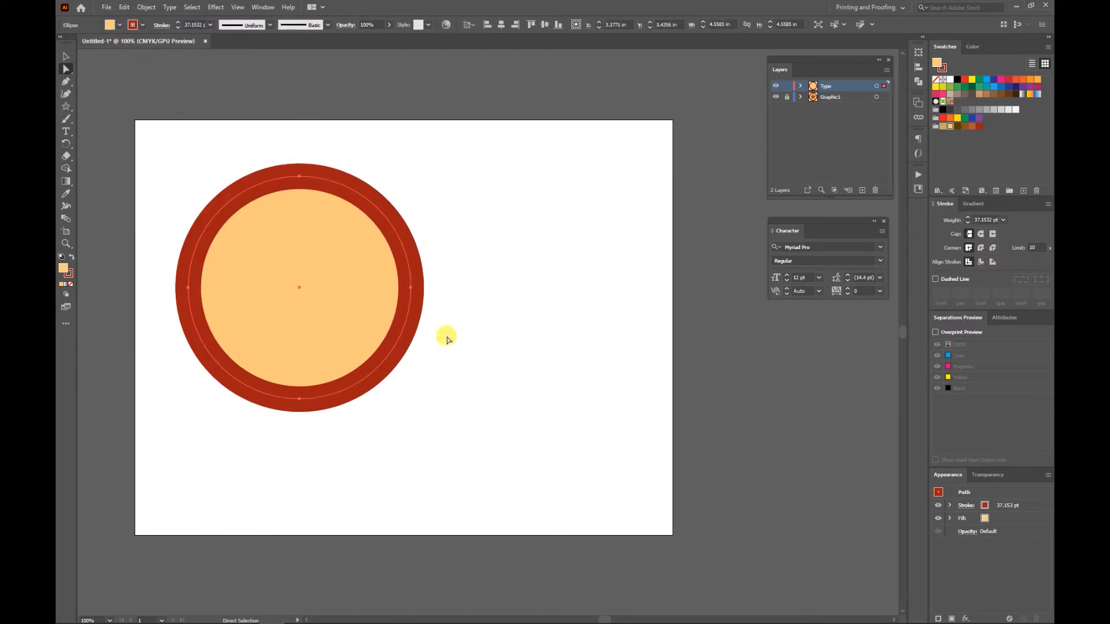
Give the pasted circle on the Type layer no fill and a black 0.25 pt stroke, and deselect it.
{"action": "left_click", "coordinate": [801, 87]}
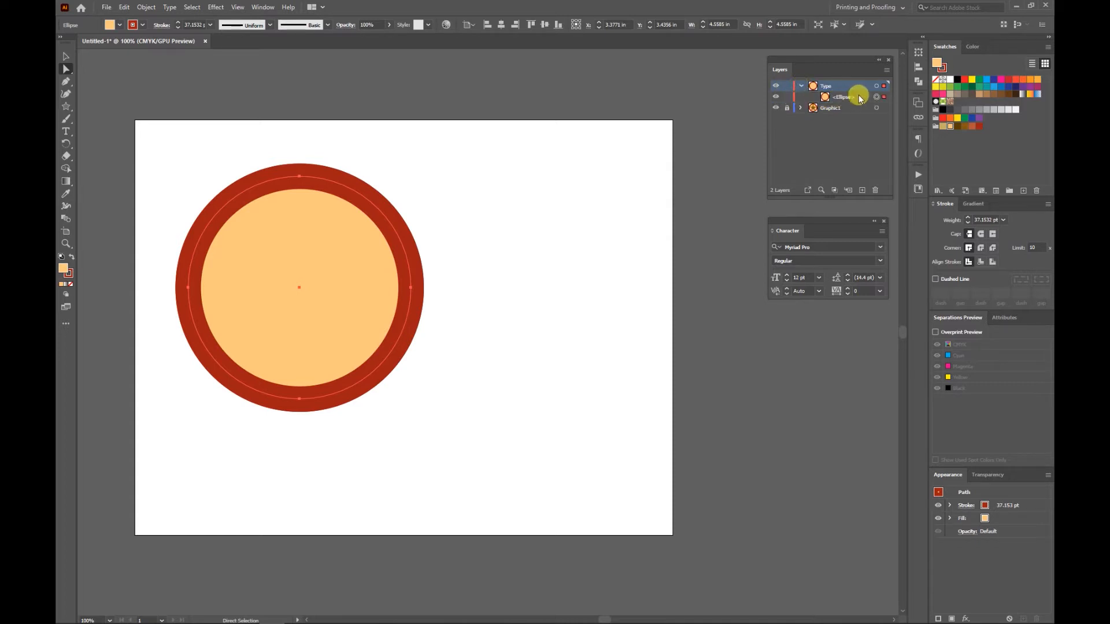
{"action": "left_click", "coordinate": [935, 80]}
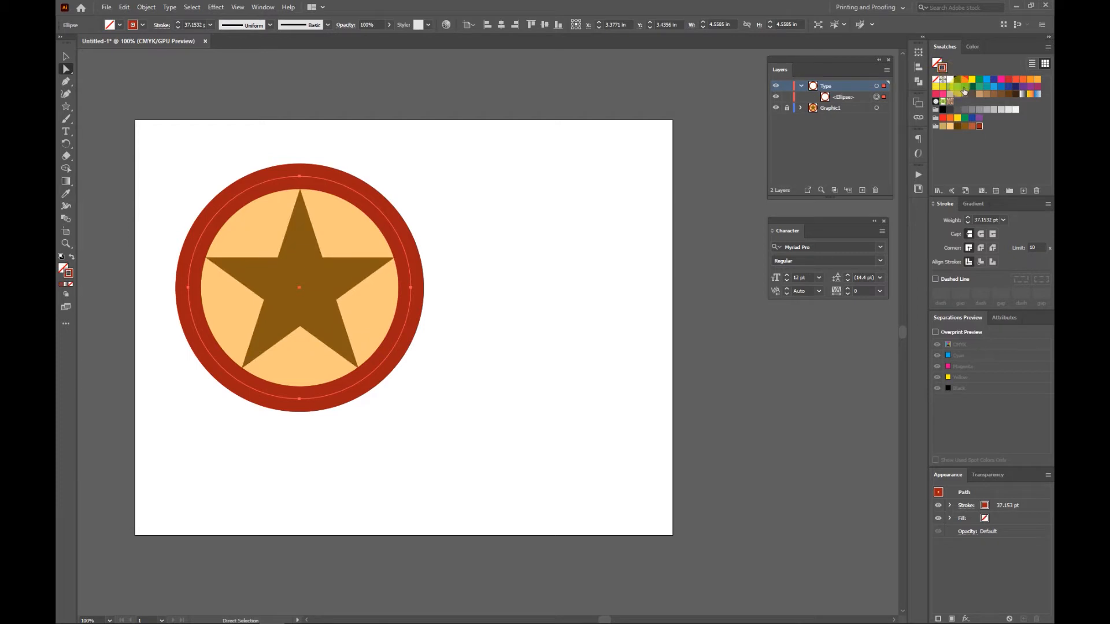
{"action": "left_click", "coordinate": [957, 79]}
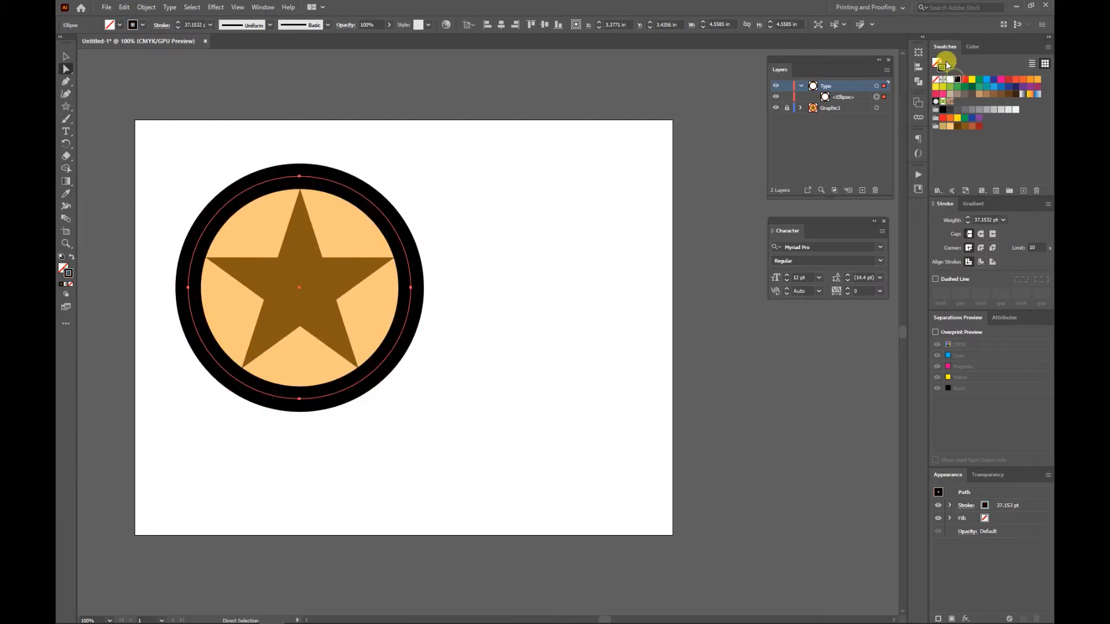
{"action": "left_click", "coordinate": [1002, 219]}
{"action": "left_click", "coordinate": [1017, 231]}
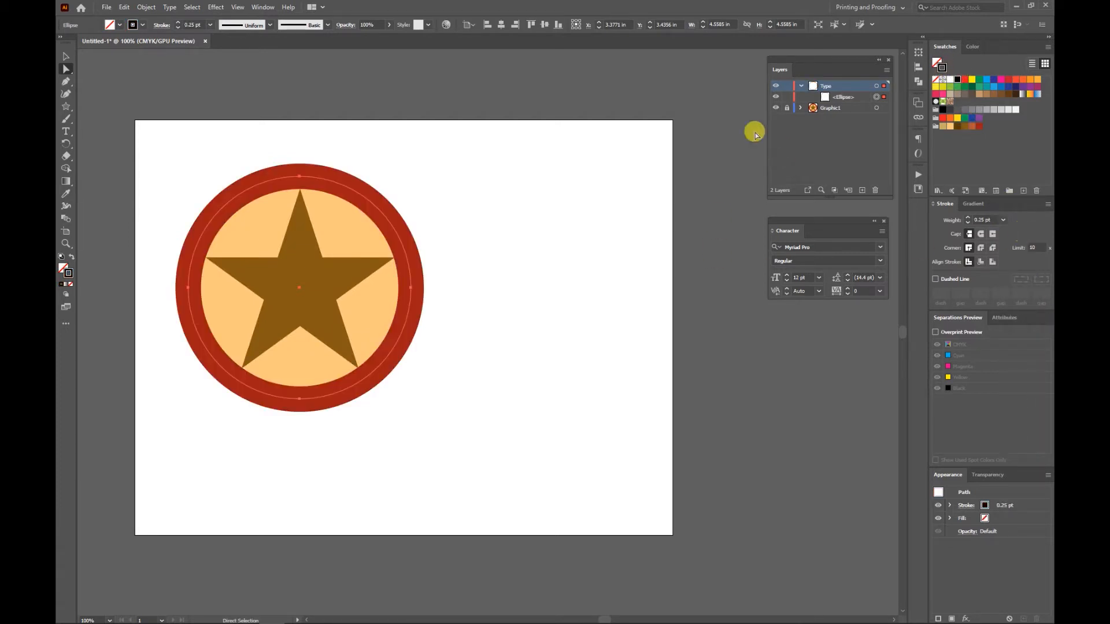
{"action": "left_click", "coordinate": [553, 88]}
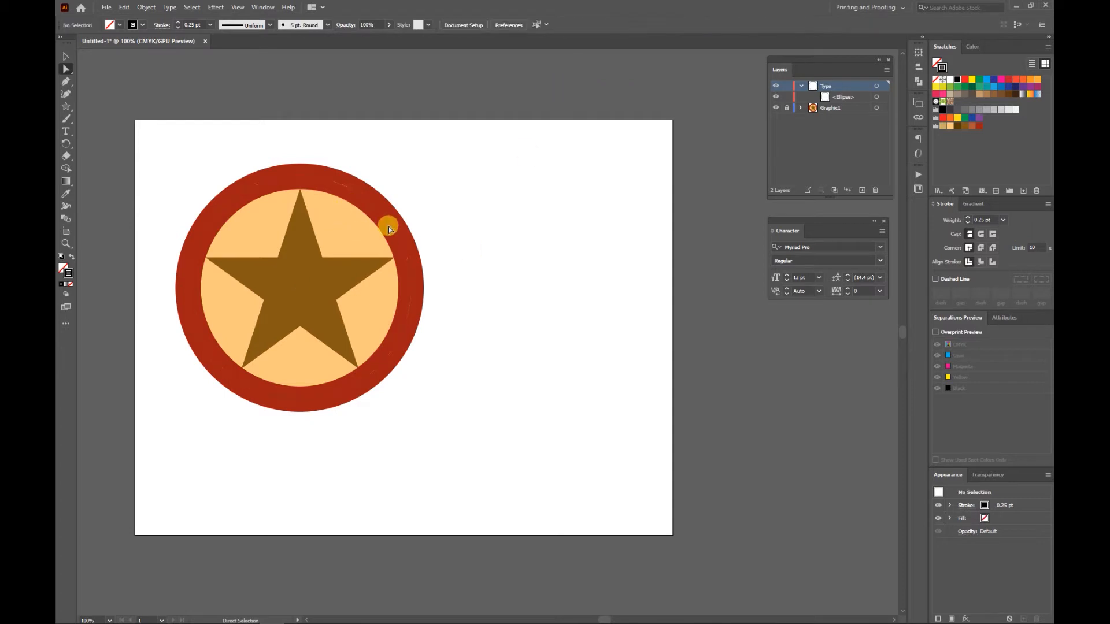
Increase the Type layer circle's stroke weight to 0.75 pt and deselect it.
{"action": "left_click", "coordinate": [875, 97]}
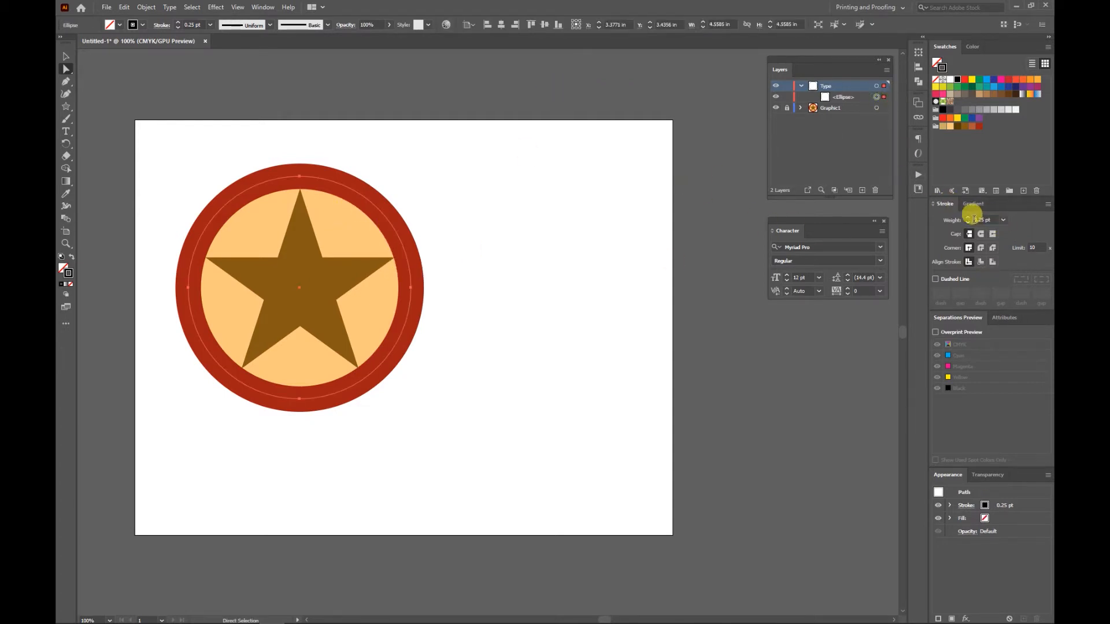
{"action": "left_click", "coordinate": [968, 218]}
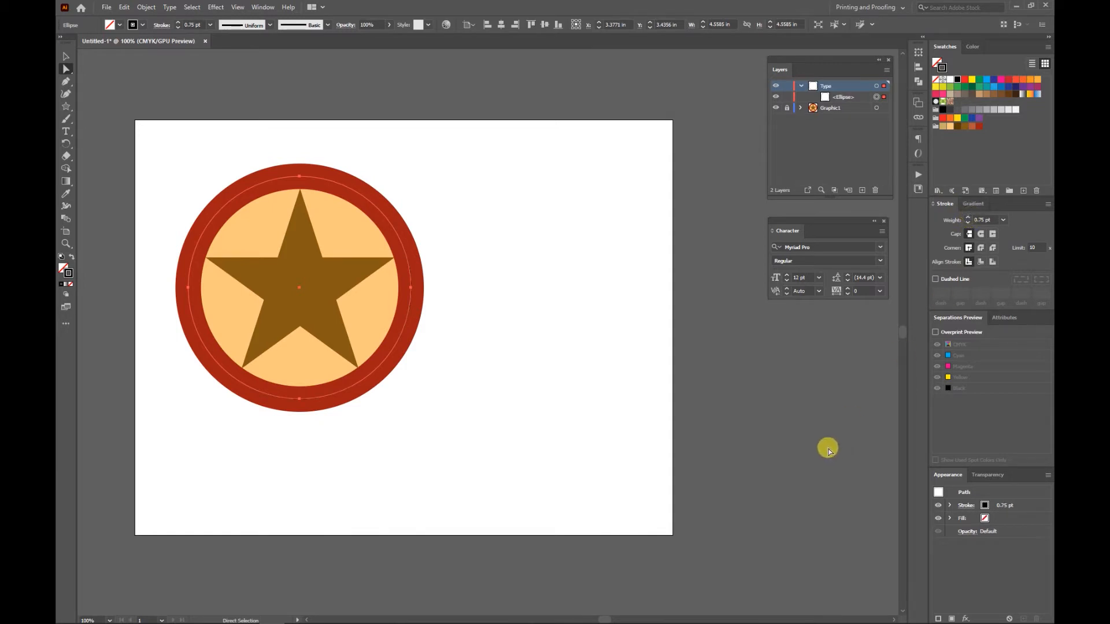
{"action": "left_click", "coordinate": [470, 344]}
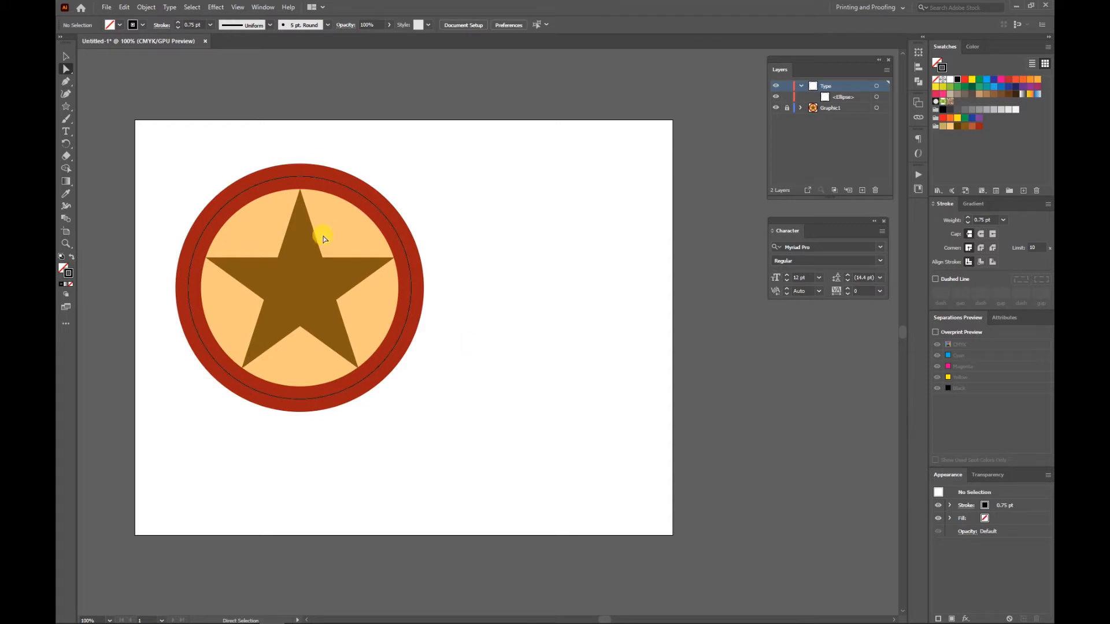
Duplicate the circle in place within the Type layer, lock the lower copy, and select the upper one.
{"action": "left_click", "coordinate": [377, 210]}
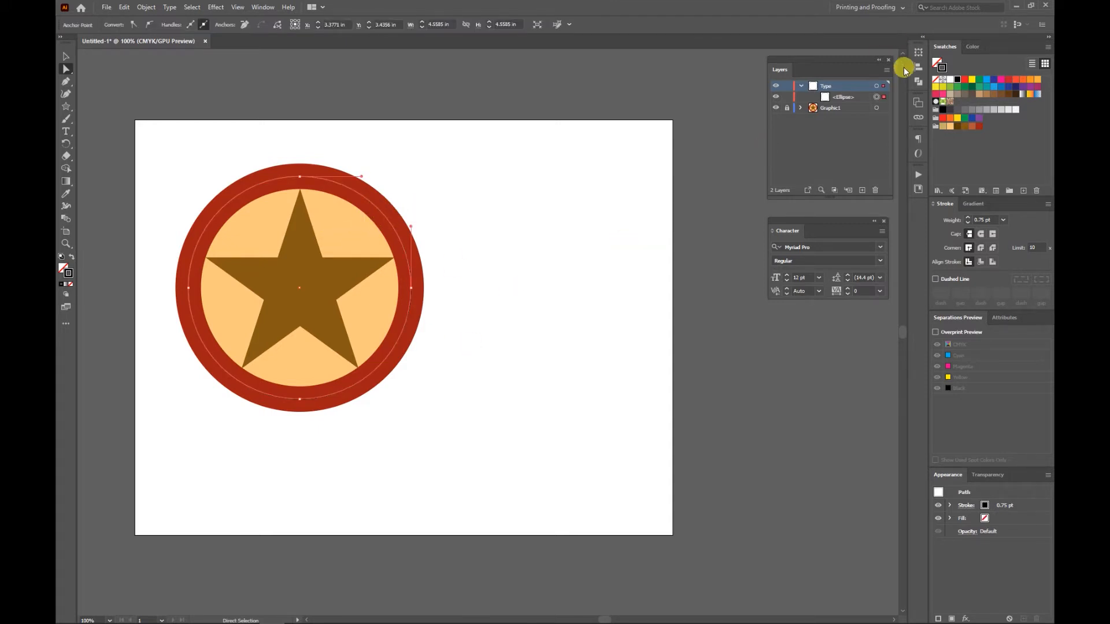
{"action": "left_click", "coordinate": [877, 96]}
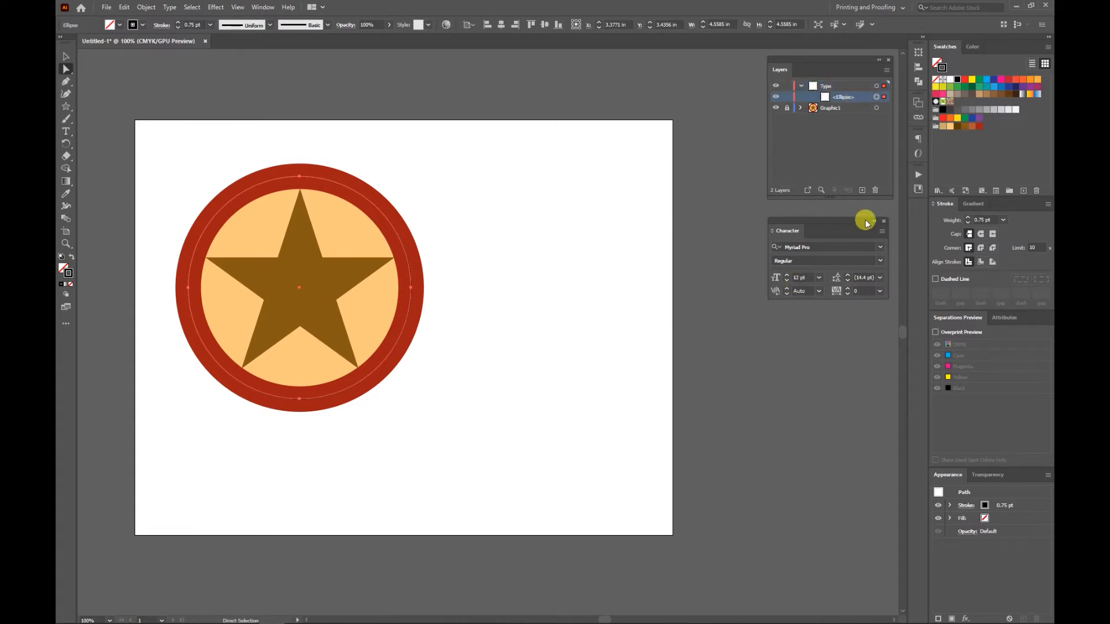
{"action": "key", "text": "ctrl+b"}
{"action": "left_click", "coordinate": [787, 108]}
{"action": "left_click", "coordinate": [875, 97]}
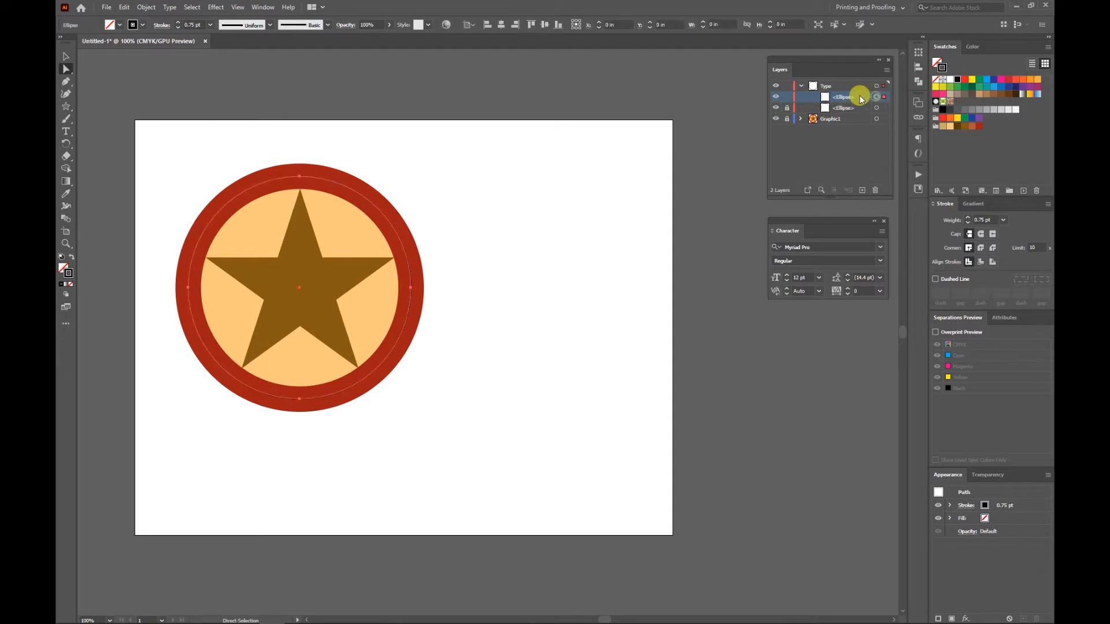
Place the text Capitol along the upper-left arc of the unlocked circle with the Type on a Path tool.
{"action": "left_click", "coordinate": [70, 138]}
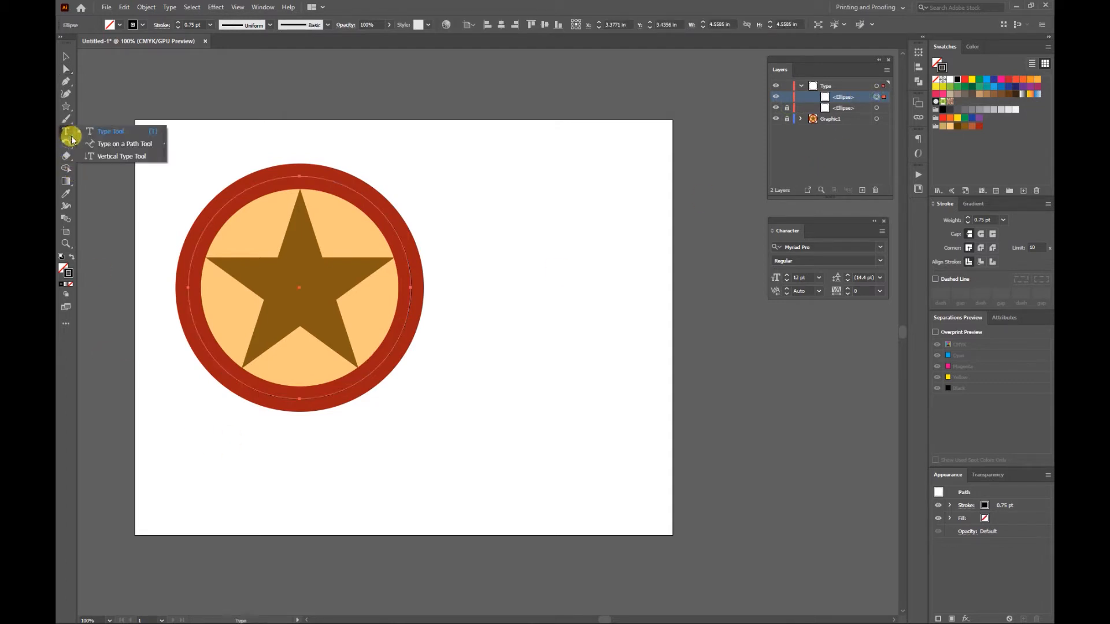
{"action": "left_click", "coordinate": [107, 144]}
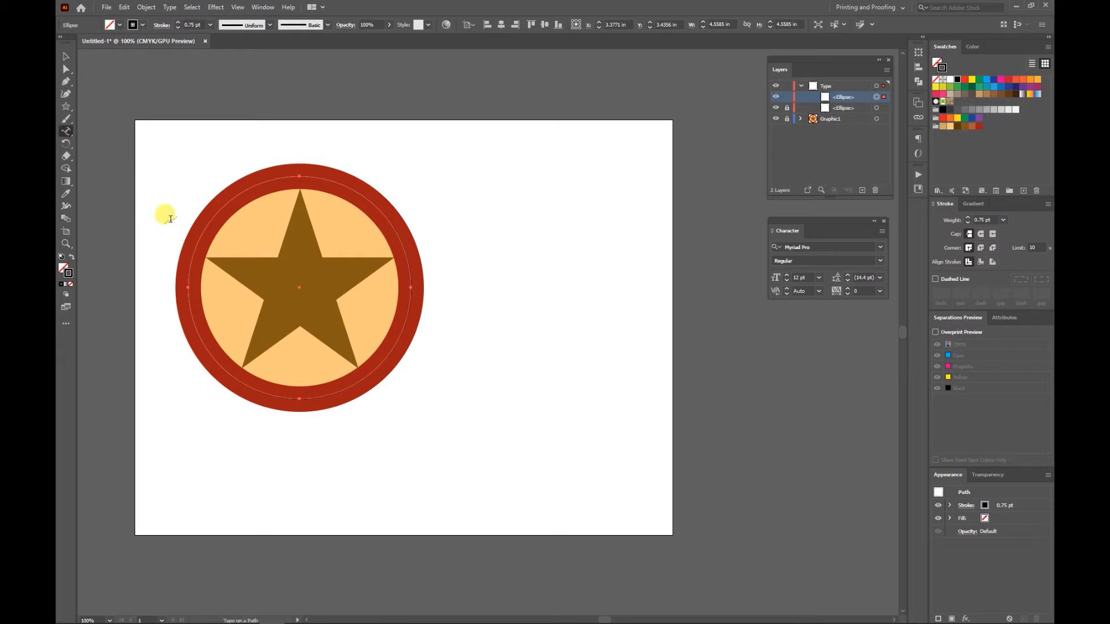
{"action": "left_click", "coordinate": [221, 206]}
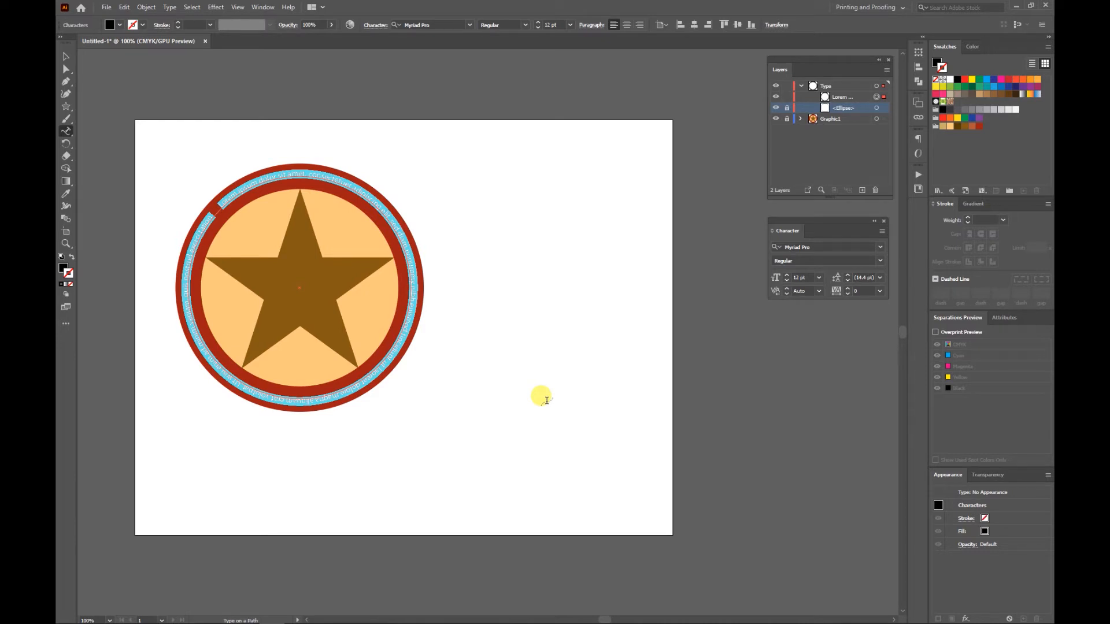
{"action": "type", "text": "c"}
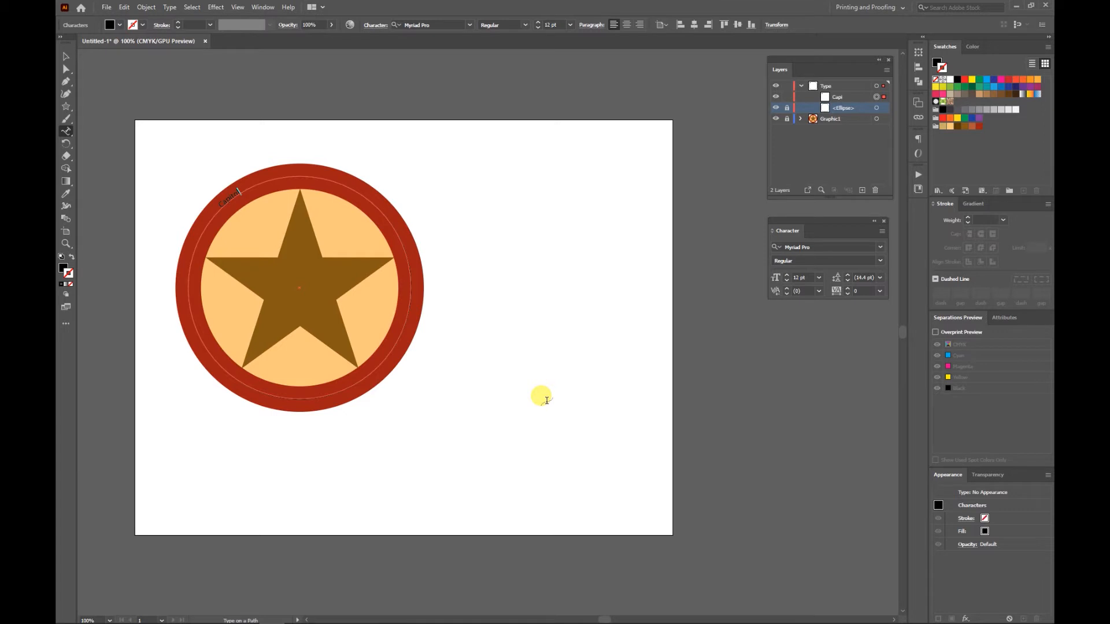
{"action": "left_click", "coordinate": [66, 56]}
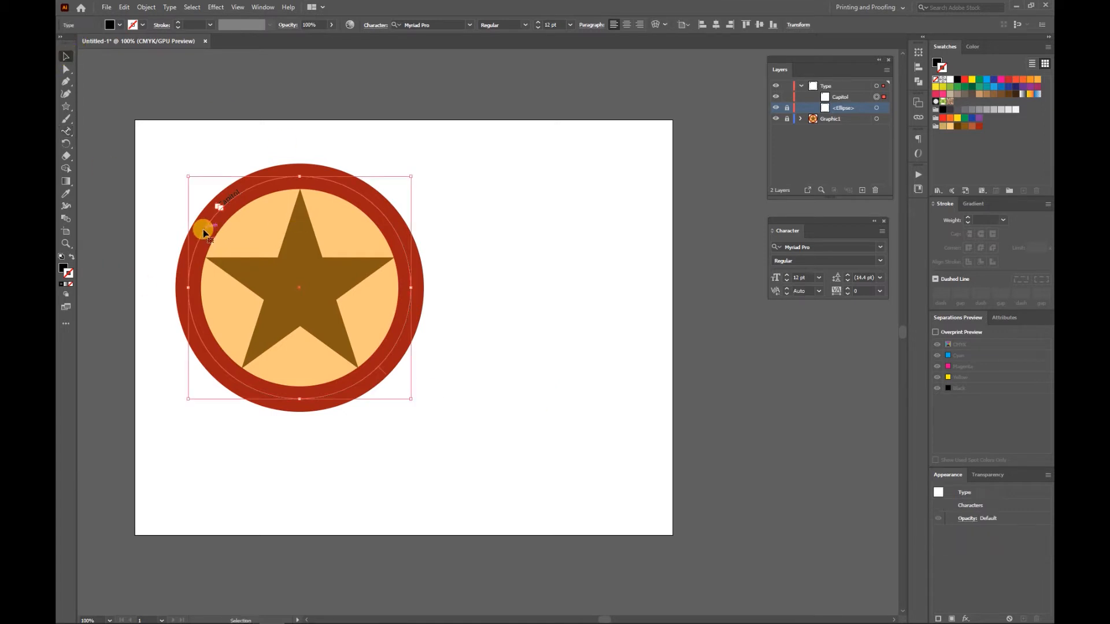
Set the Capitol path text to 36 pt after trying 24 pt.
{"action": "left_click_drag", "start_coordinate": [204, 233], "coordinate": [228, 200]}
{"action": "left_click", "coordinate": [821, 279]}
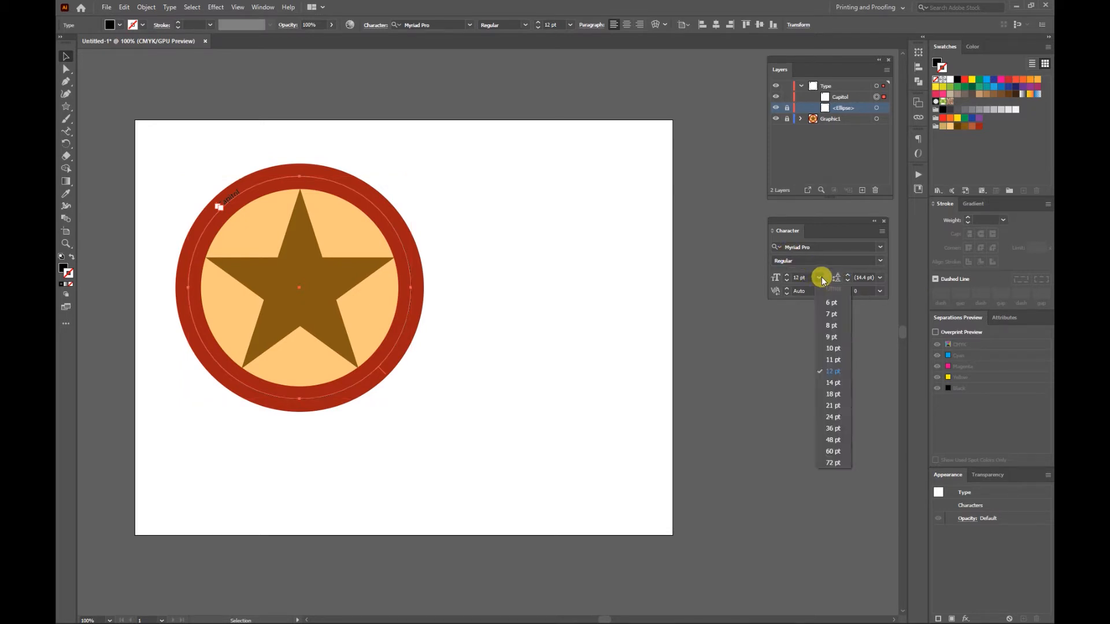
{"action": "left_click", "coordinate": [833, 417]}
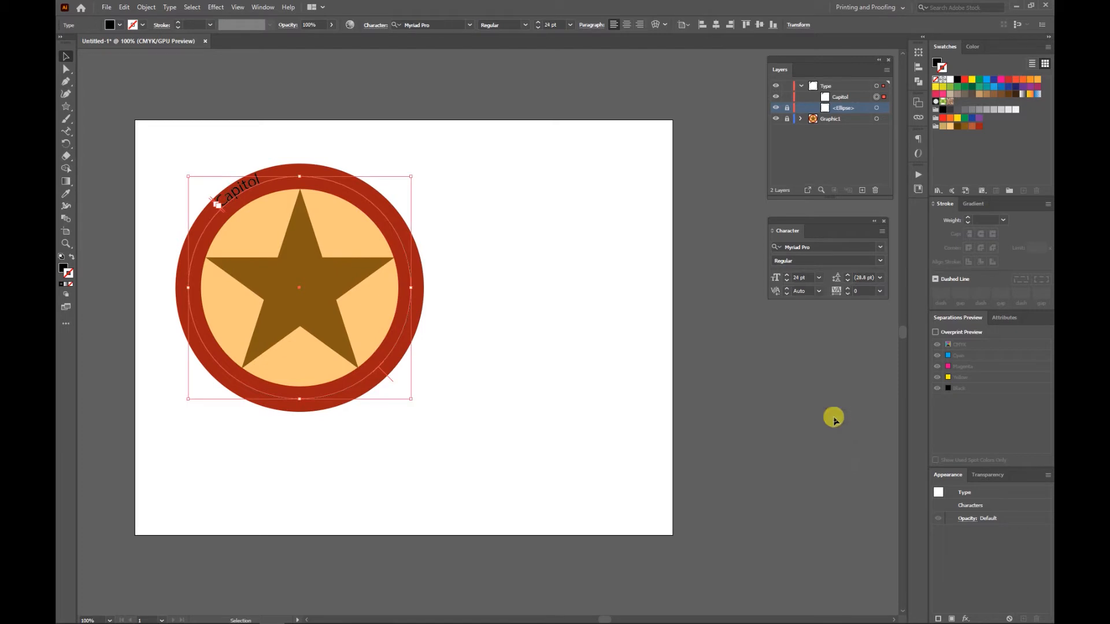
{"action": "left_click", "coordinate": [819, 278]}
{"action": "left_click", "coordinate": [833, 429]}
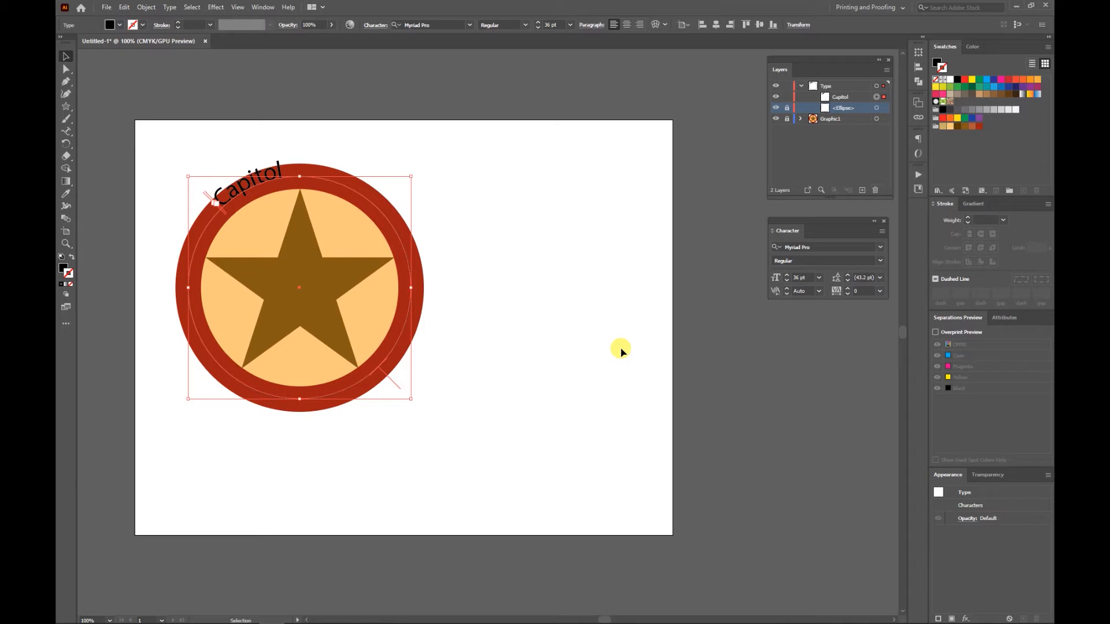
Change the Capitol text's font to Helvetica Neue LT Std 67 Medium Condensed and apply All Caps.
{"action": "left_click", "coordinate": [814, 247]}
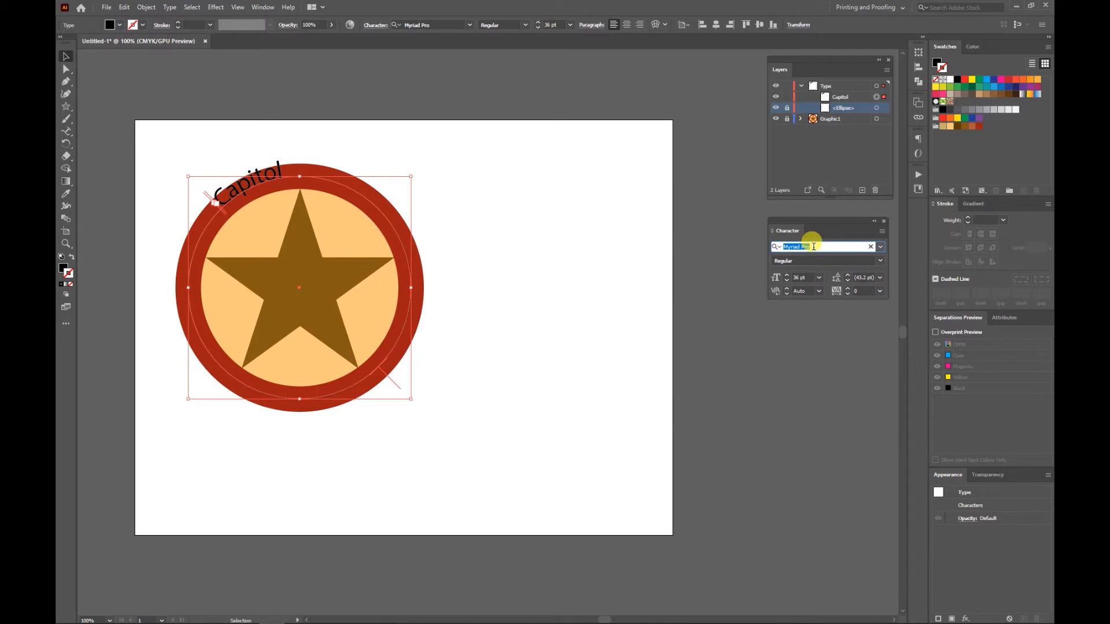
{"action": "type", "text": "Hel"}
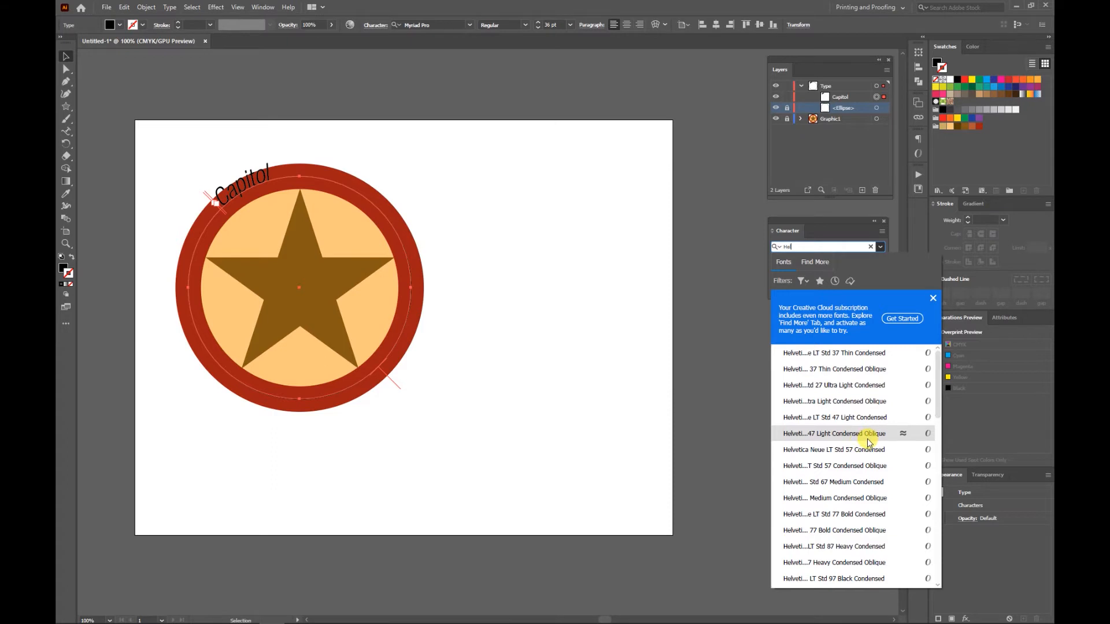
{"action": "left_click", "coordinate": [867, 482]}
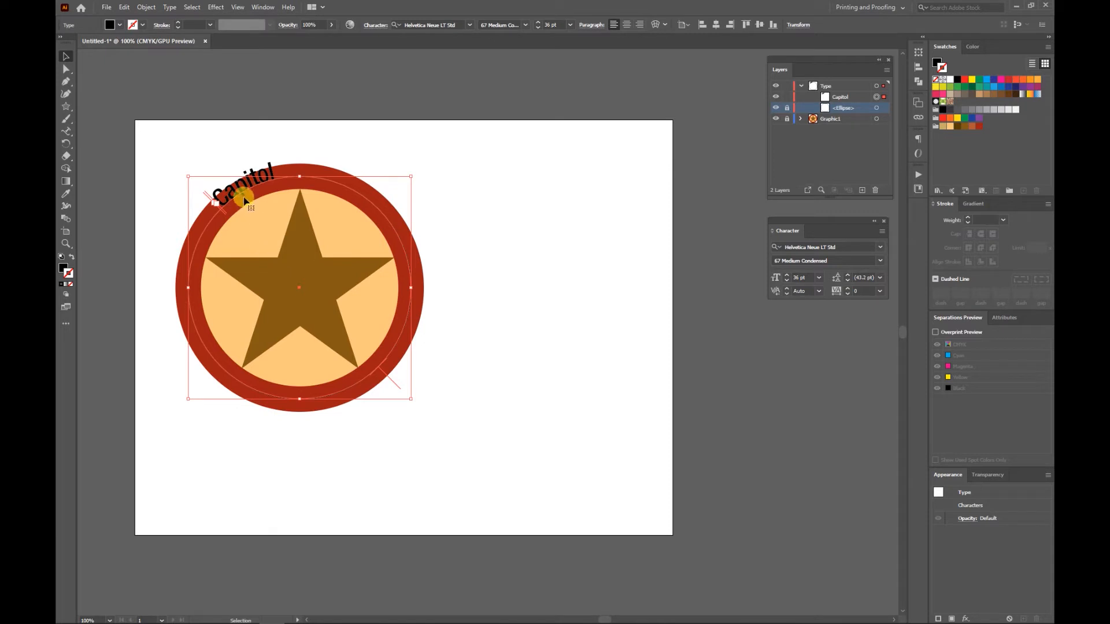
{"action": "left_click", "coordinate": [883, 232]}
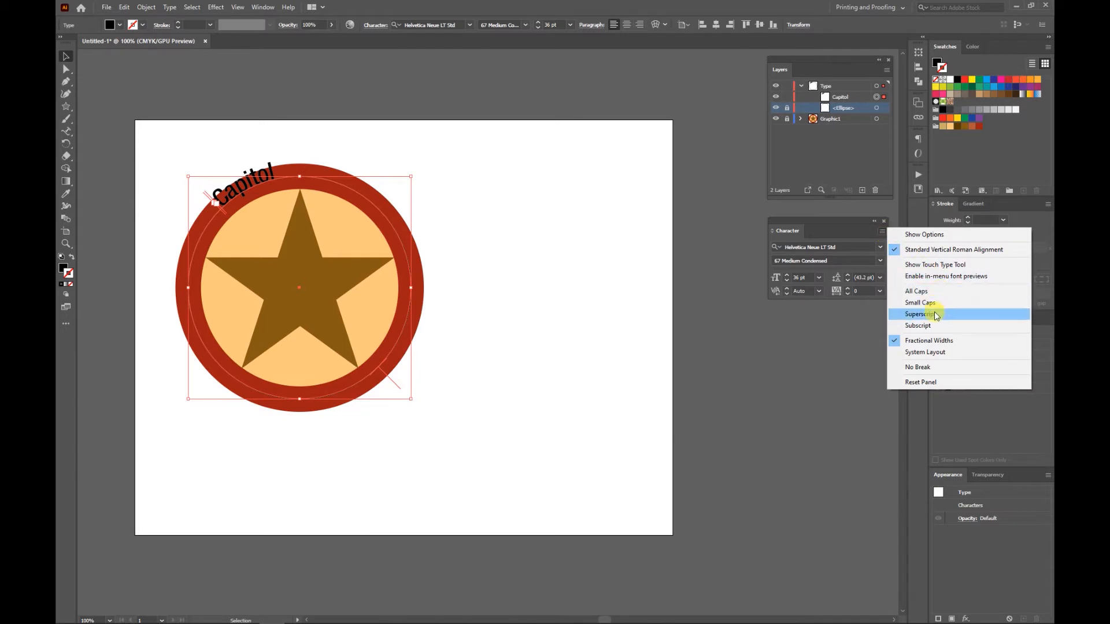
{"action": "left_click", "coordinate": [919, 294]}
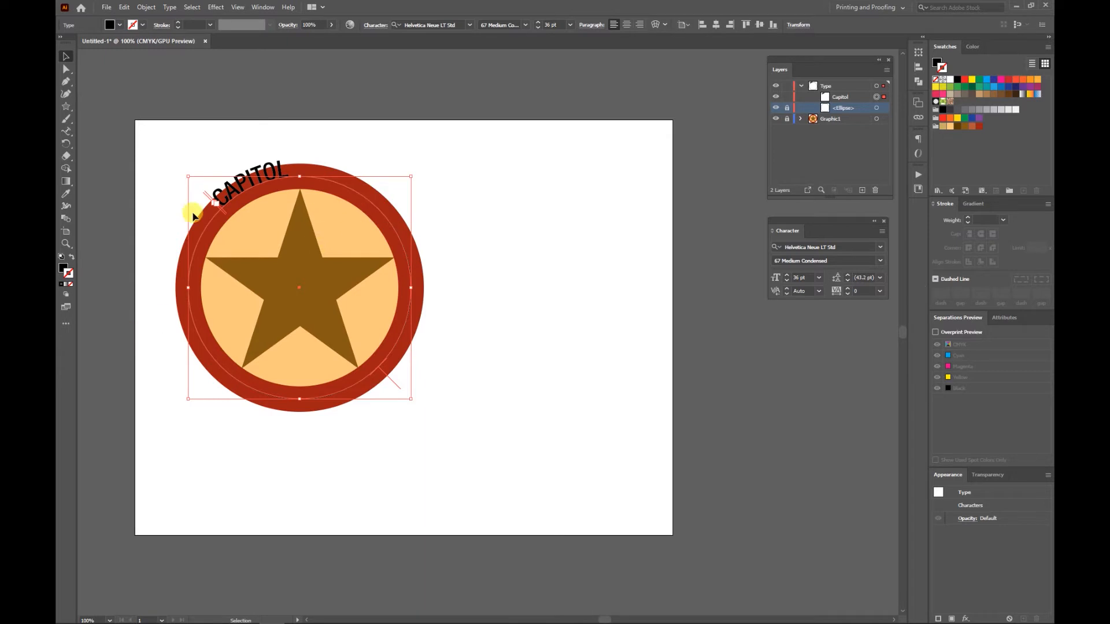
Slide the CAPITOL text along its path to the top center of the ring, then try and undo flipping it inside the circle.
{"action": "left_click_drag", "start_coordinate": [208, 196], "coordinate": [264, 179]}
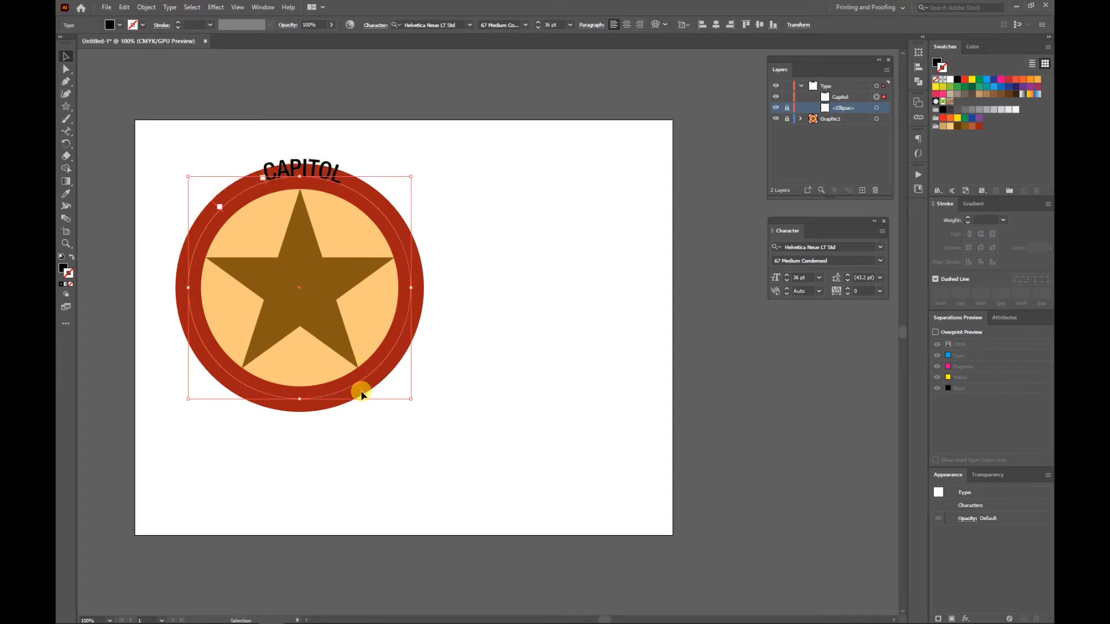
{"action": "left_click_drag", "start_coordinate": [363, 393], "coordinate": [303, 289]}
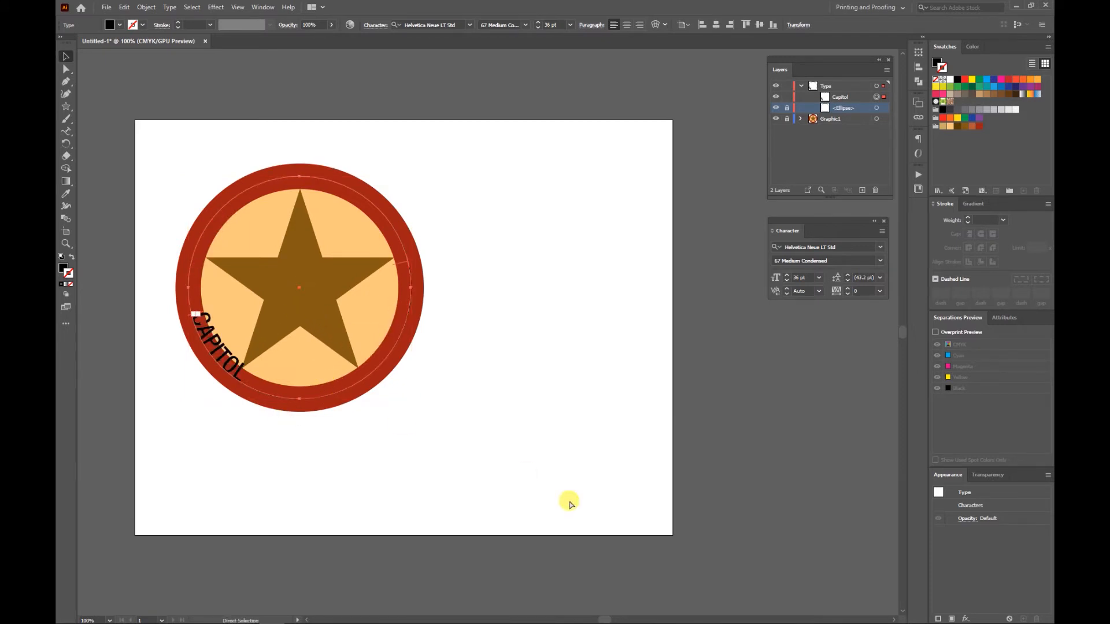
{"action": "key", "text": "ctrl+z"}
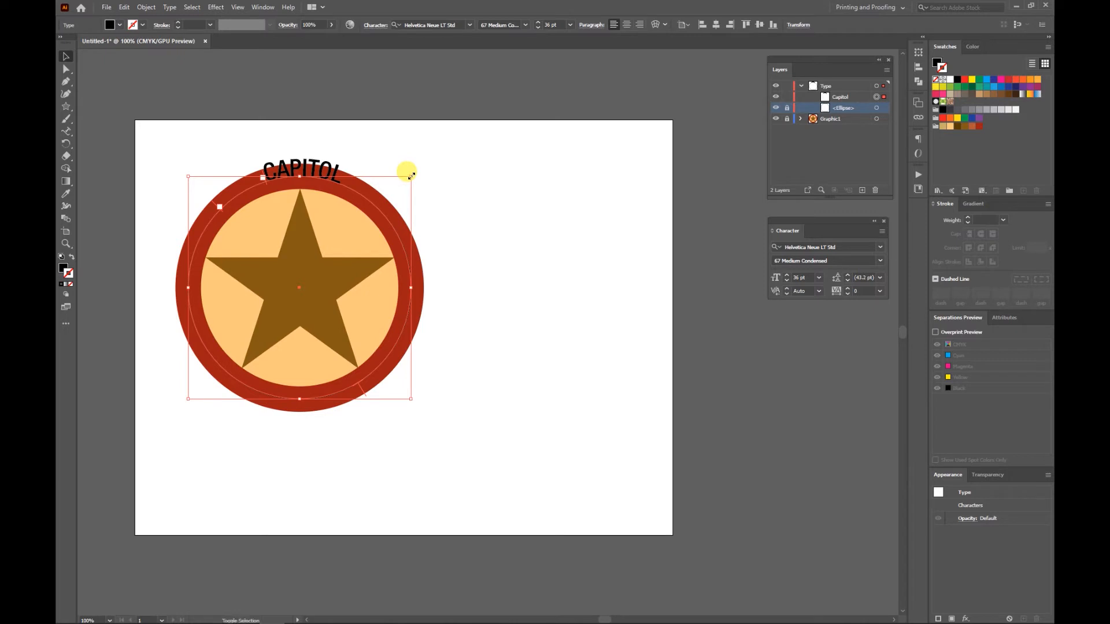
Scale the CAPITOL text path down proportionally from its center so the lettering sits within the red ring.
{"action": "left_click_drag", "start_coordinate": [410, 175], "coordinate": [408, 181]}
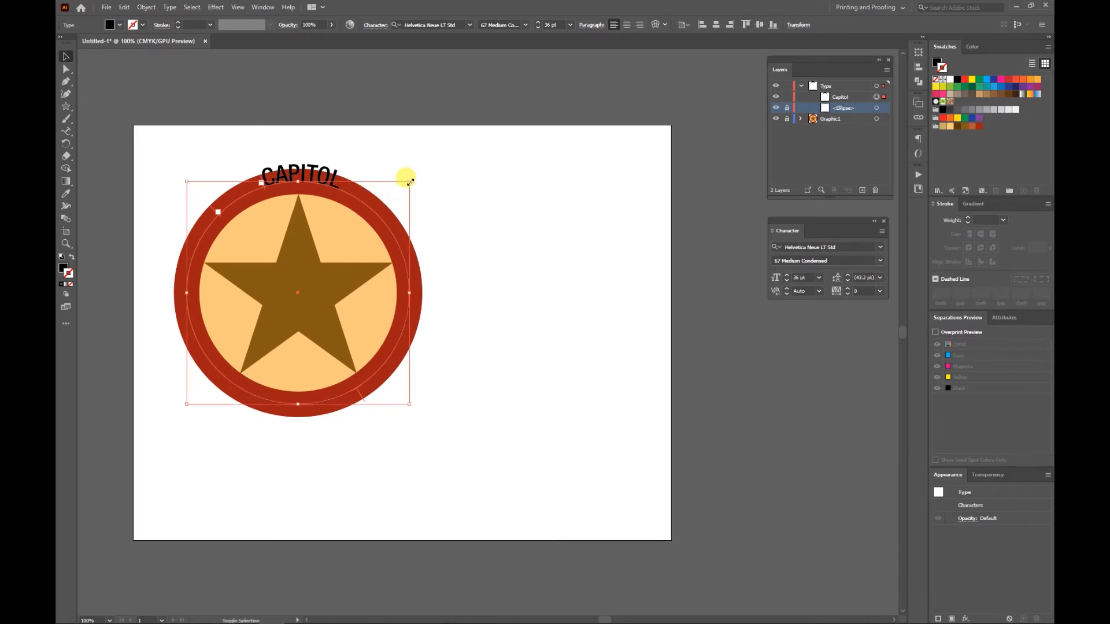
{"action": "left_click_drag", "start_coordinate": [410, 181], "coordinate": [407, 186]}
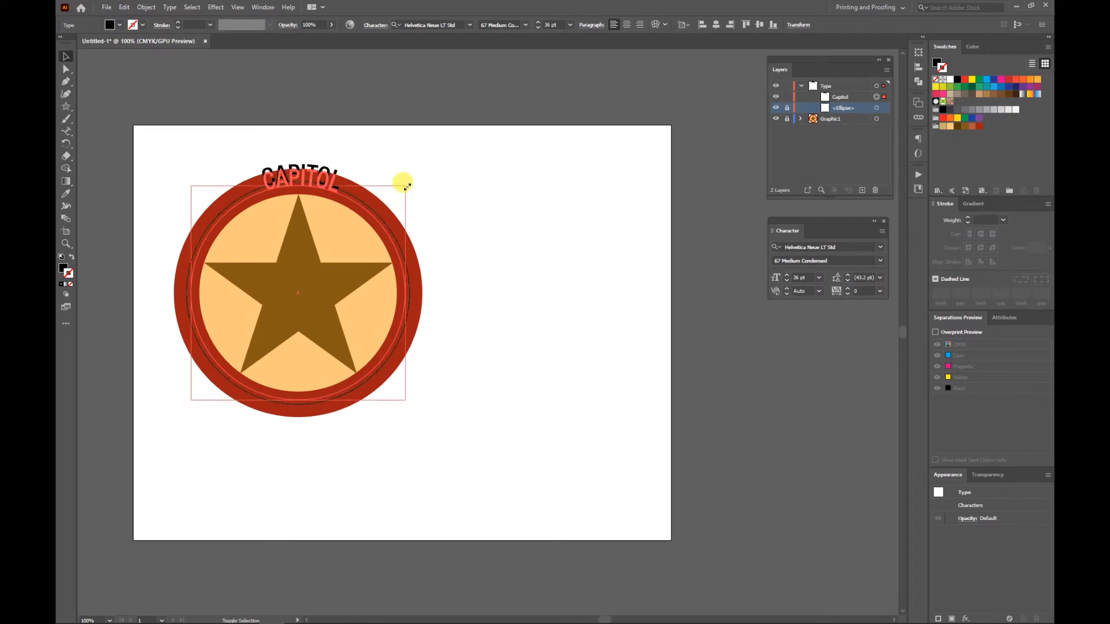
{"action": "left_click_drag", "start_coordinate": [407, 186], "coordinate": [406, 188]}
{"action": "left_click", "coordinate": [550, 311]}
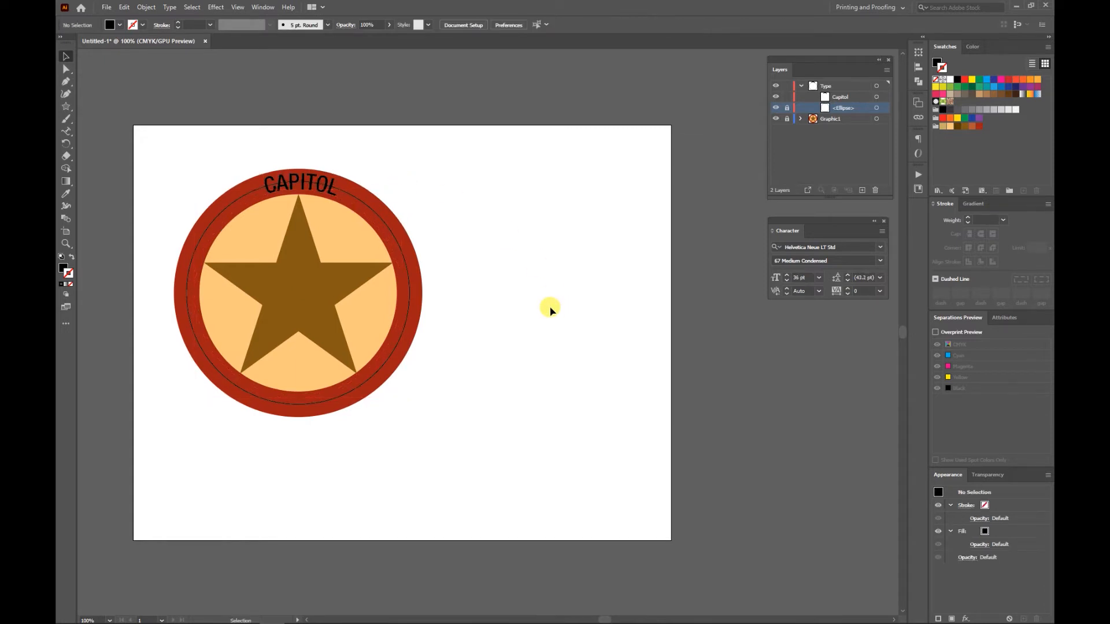
Lock the Capitol text in the Type layer, then unlock and select the remaining ellipse.
{"action": "left_click", "coordinate": [775, 97]}
{"action": "left_click", "coordinate": [775, 97]}
{"action": "left_click", "coordinate": [776, 108]}
{"action": "left_click", "coordinate": [776, 107]}
{"action": "left_click", "coordinate": [787, 96]}
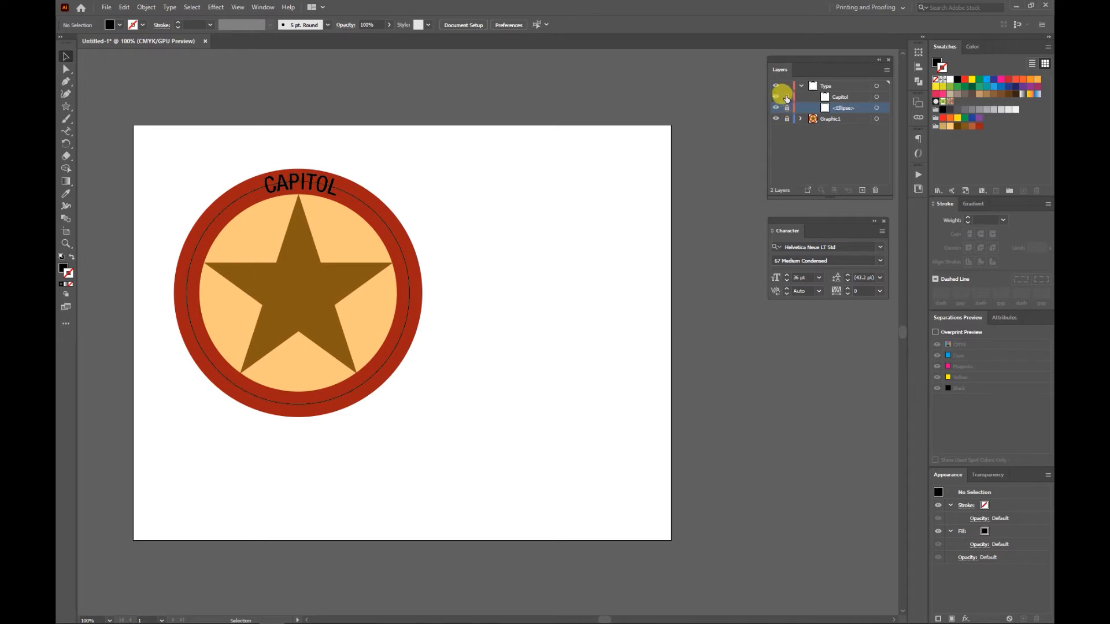
{"action": "left_click", "coordinate": [876, 107]}
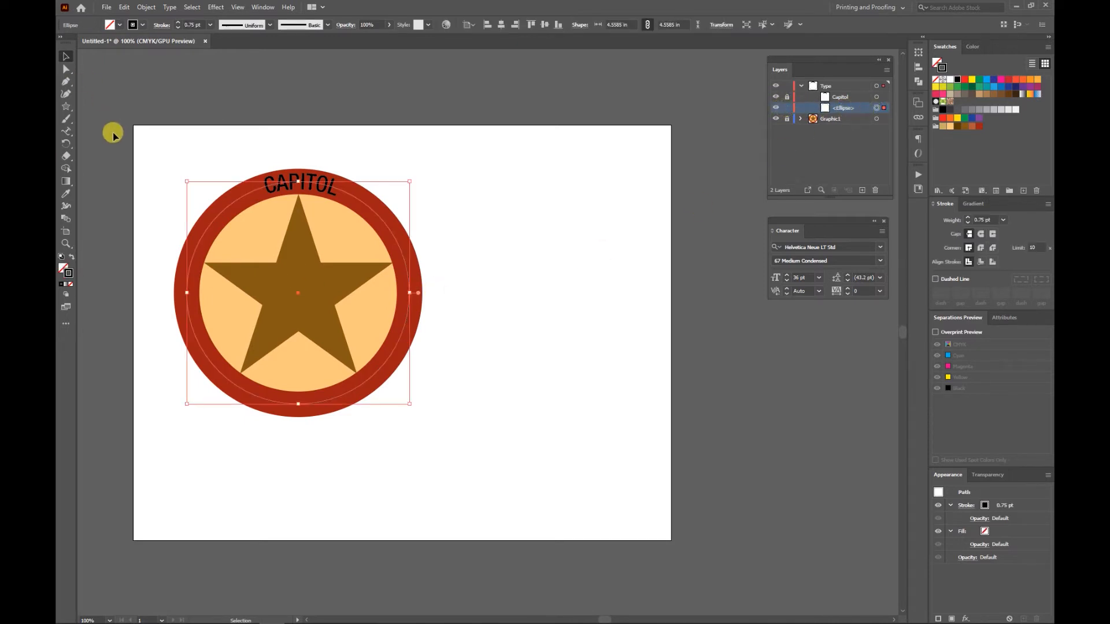
Place the text CARTOGRAPHY along the lower-left arc of the selected circle with the Type on a Path tool.
{"action": "left_click", "coordinate": [67, 131]}
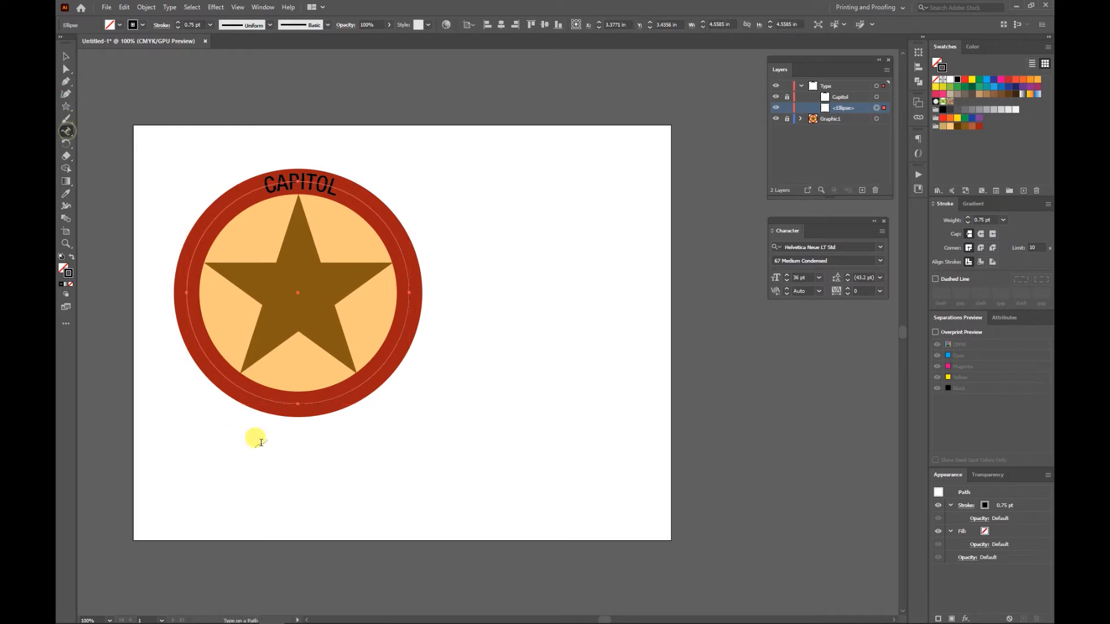
{"action": "left_click", "coordinate": [251, 395]}
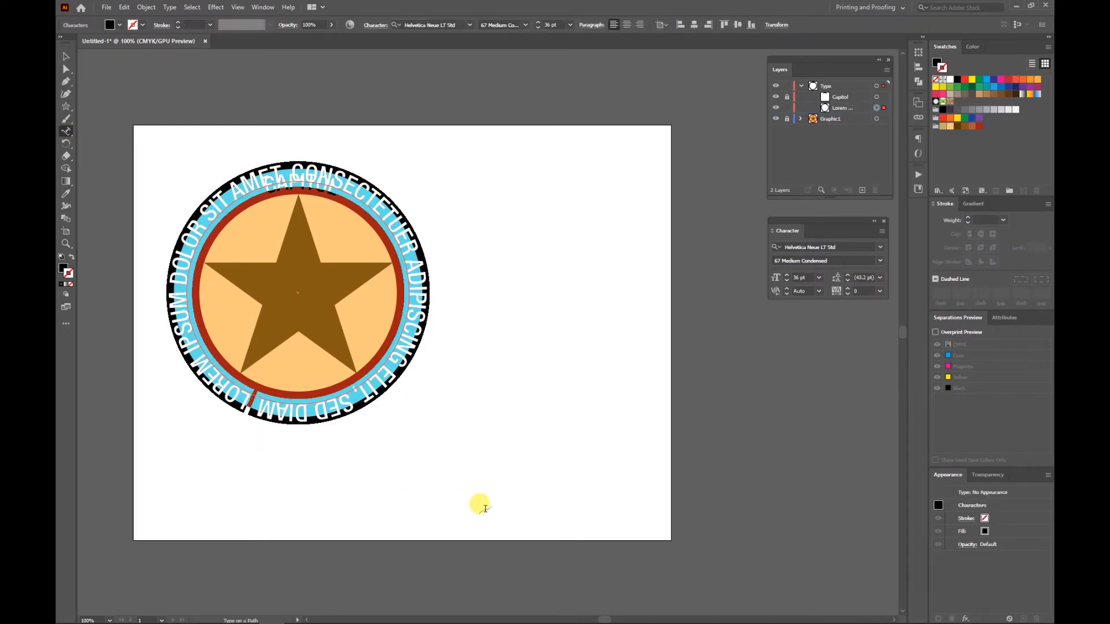
{"action": "type", "text": "CA"}
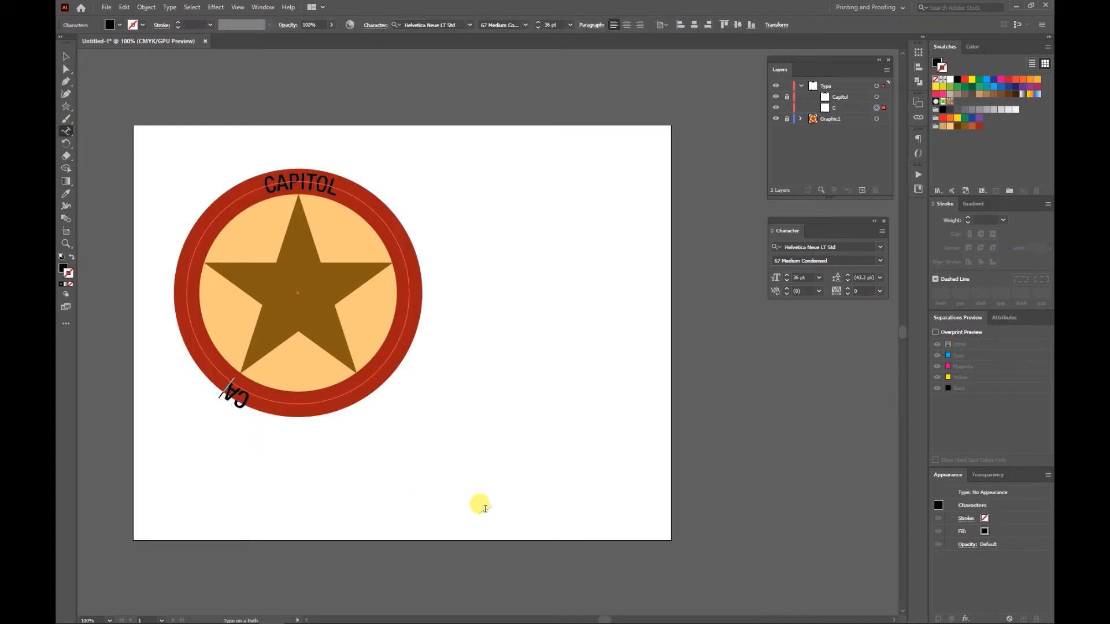
{"action": "type", "text": "RTOGRAPHY"}
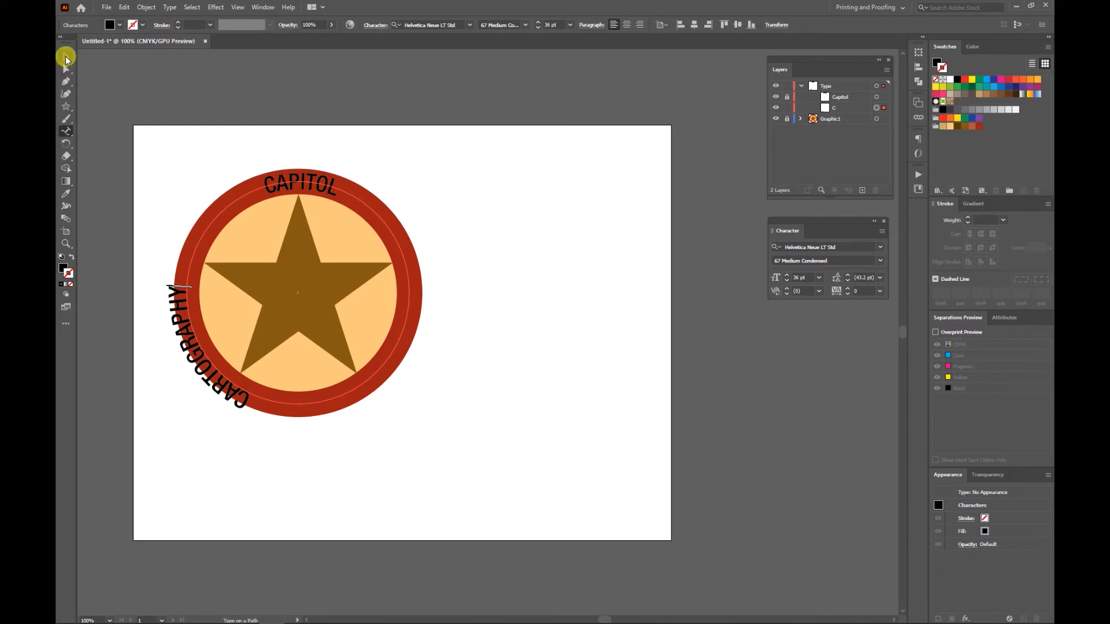
{"action": "left_click", "coordinate": [65, 56]}
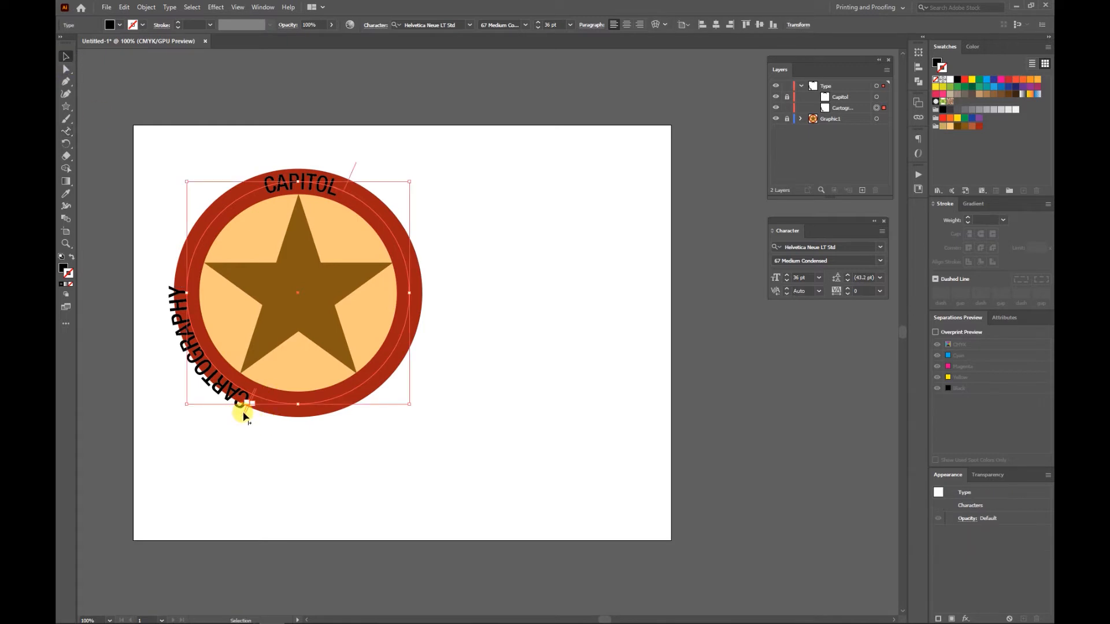
Flip the CARTOGRAPHY text to the inside at the bottom of the ring and enlarge its path from the center to fit the red band.
{"action": "left_click_drag", "start_coordinate": [245, 415], "coordinate": [361, 414]}
{"action": "left_click_drag", "start_coordinate": [251, 401], "coordinate": [292, 204]}
{"action": "left_click_drag", "start_coordinate": [294, 213], "coordinate": [291, 191]}
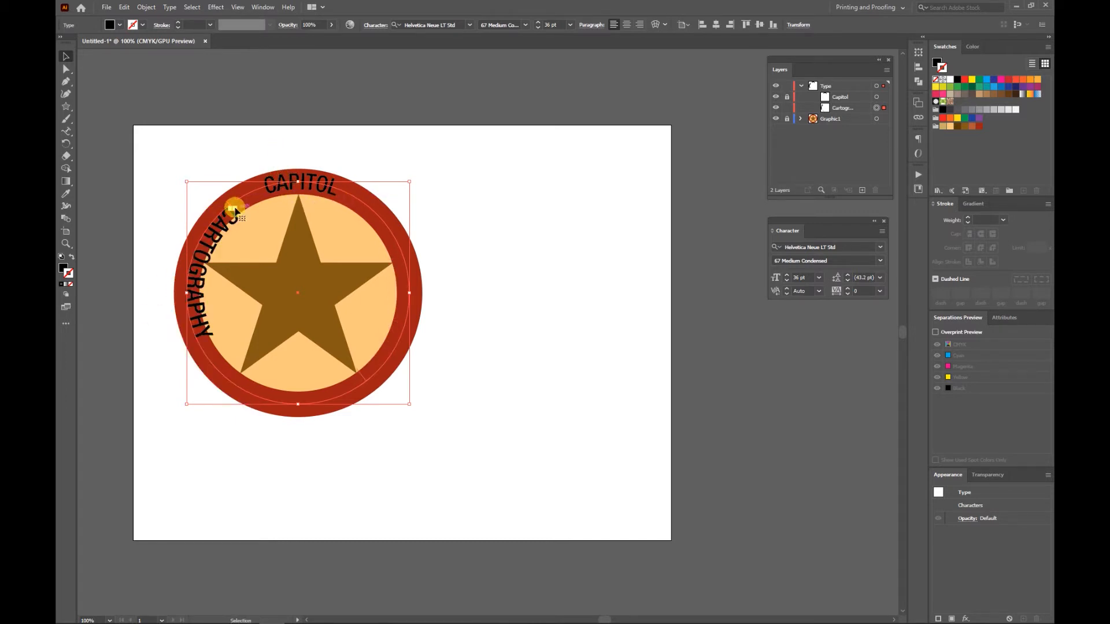
{"action": "left_click_drag", "start_coordinate": [230, 209], "coordinate": [259, 337]}
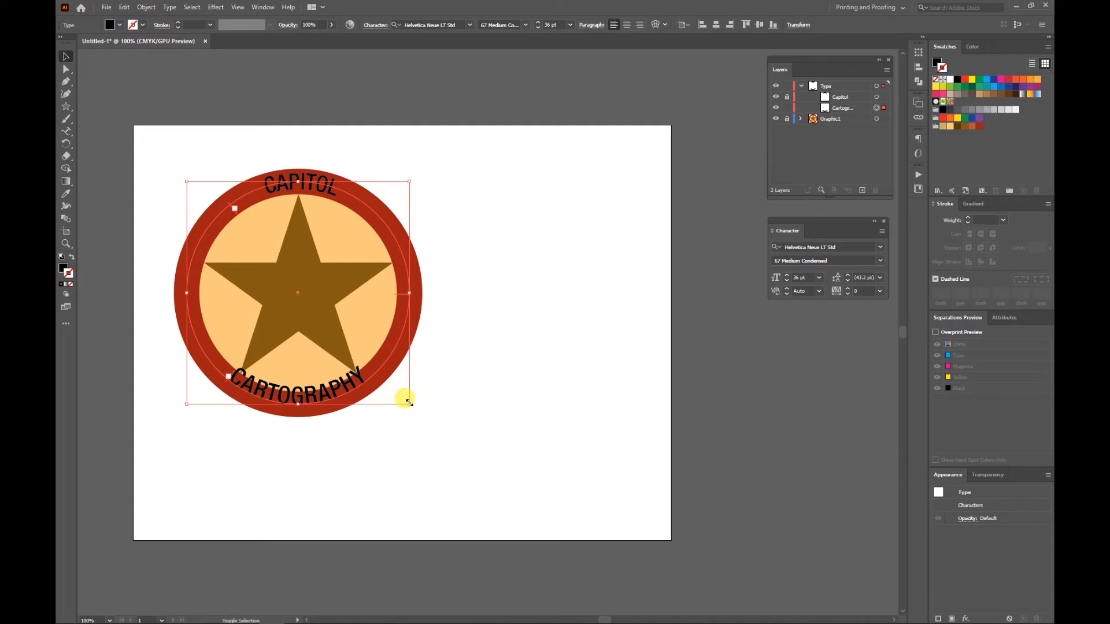
{"action": "left_click_drag", "start_coordinate": [407, 401], "coordinate": [421, 414]}
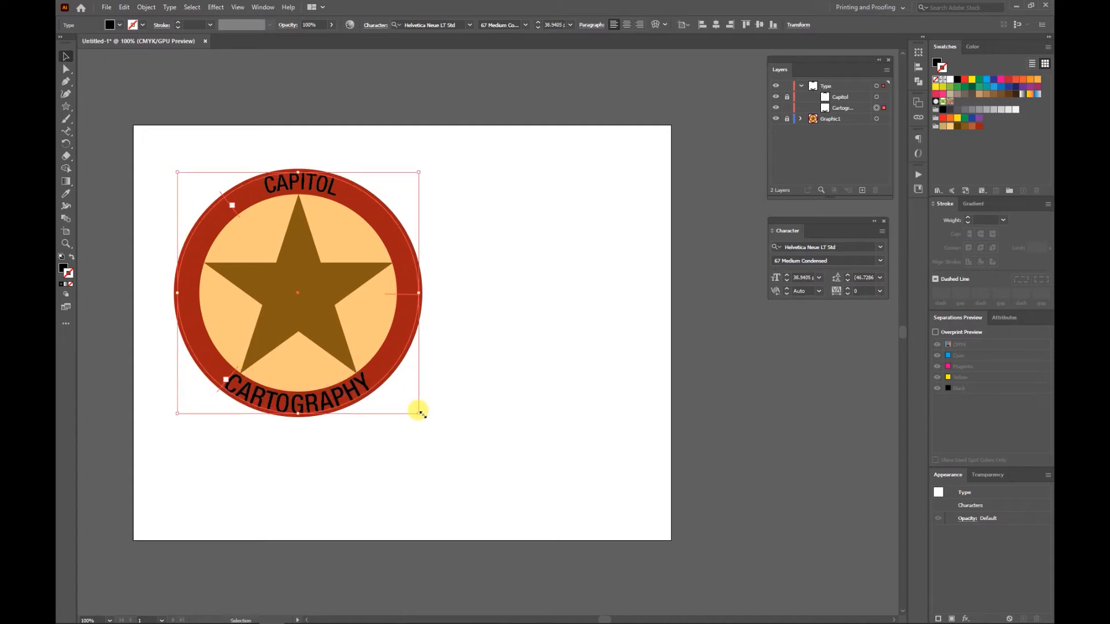
Set the CARTOGRAPHY text to 37 pt and recenter it along the bottom of the ring.
{"action": "left_click", "coordinate": [787, 281]}
{"action": "left_click", "coordinate": [787, 282]}
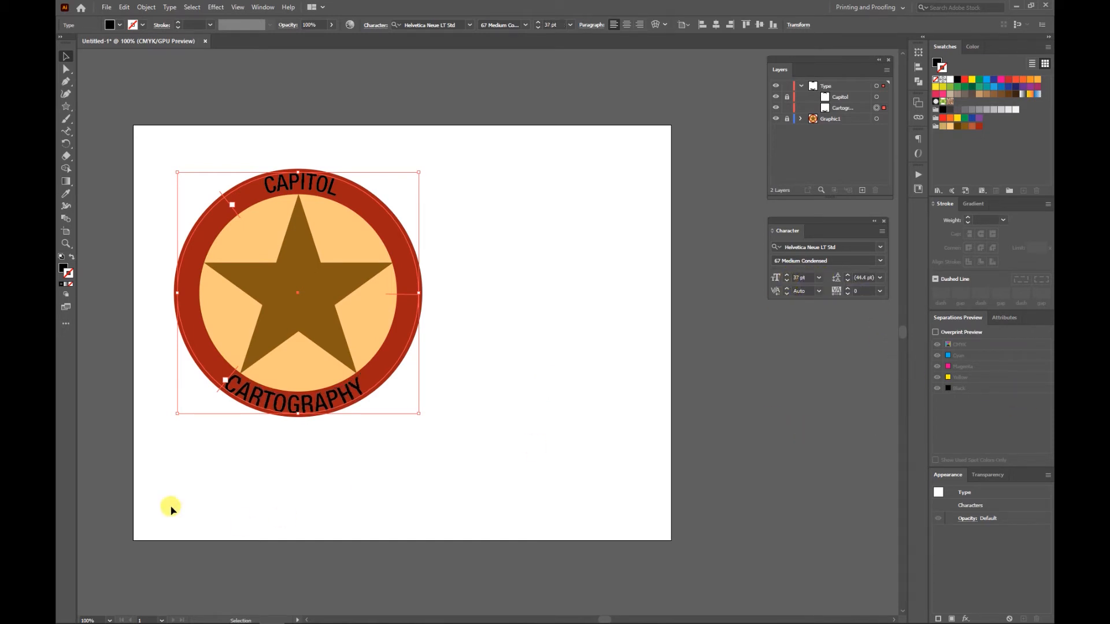
{"action": "left_click_drag", "start_coordinate": [231, 371], "coordinate": [240, 384]}
{"action": "left_click", "coordinate": [460, 469]}
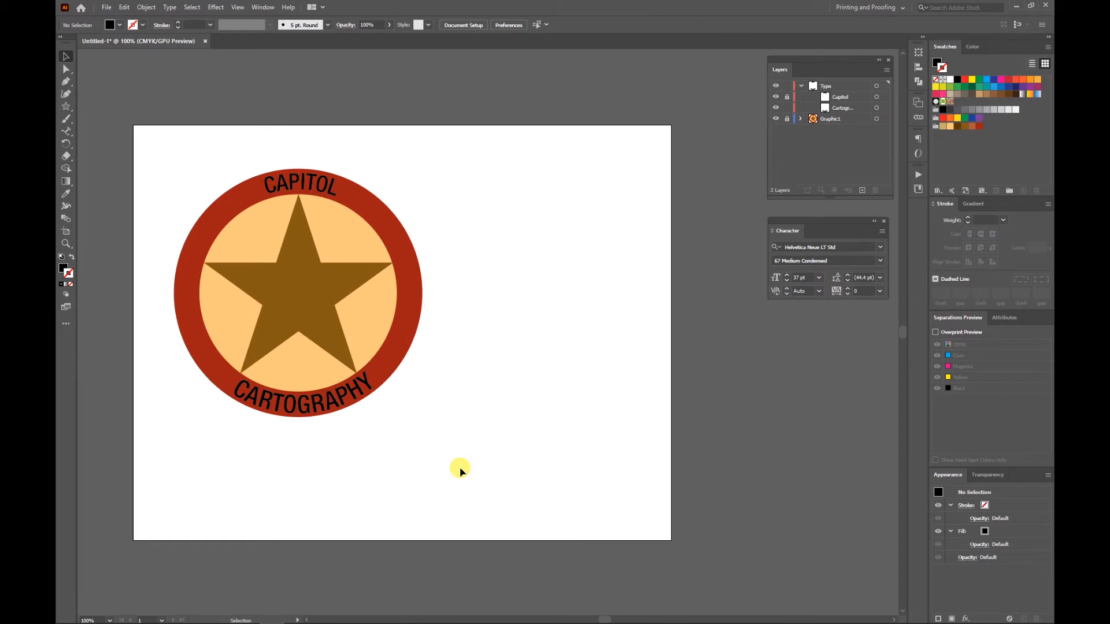
Collapse the Type layer and lock it.
{"action": "left_click", "coordinate": [787, 105]}
{"action": "left_click", "coordinate": [801, 85]}
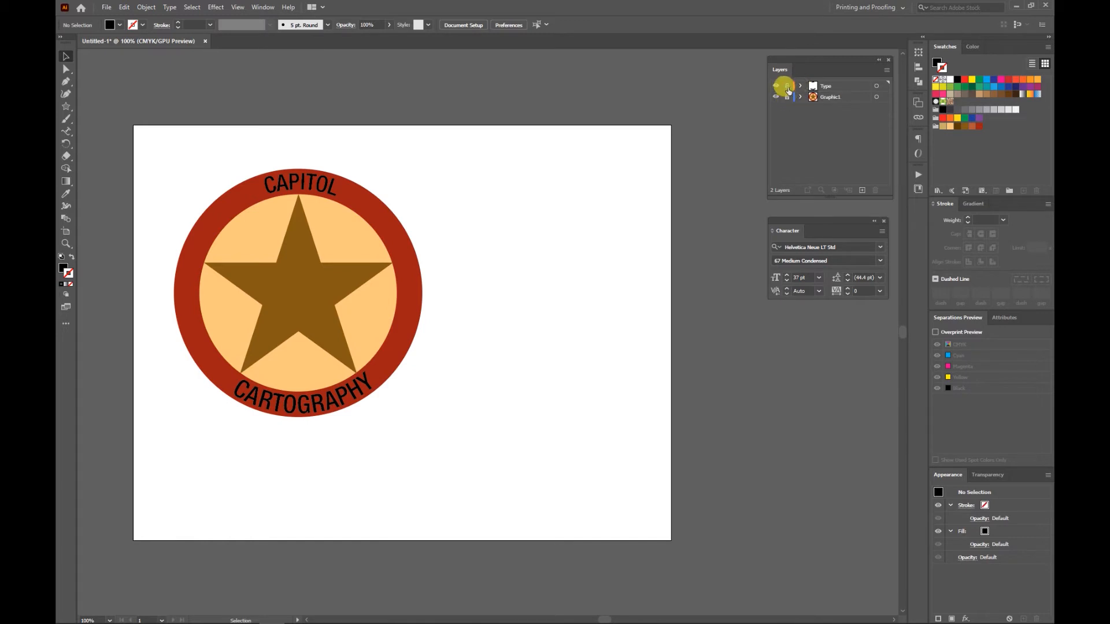
{"action": "left_click", "coordinate": [787, 86]}
Save the artwork to the Desktop as Capitolv2.ai in Adobe Illustrator format with the default Illustrator 2020 options.
{"action": "left_click", "coordinate": [106, 7]}
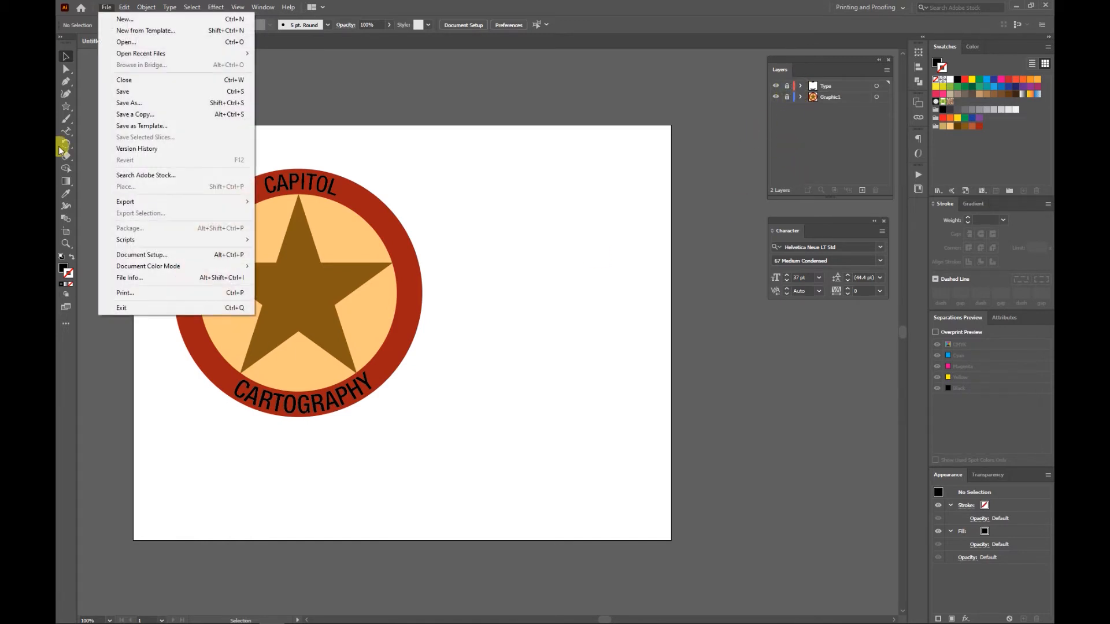
{"action": "left_click", "coordinate": [123, 91]}
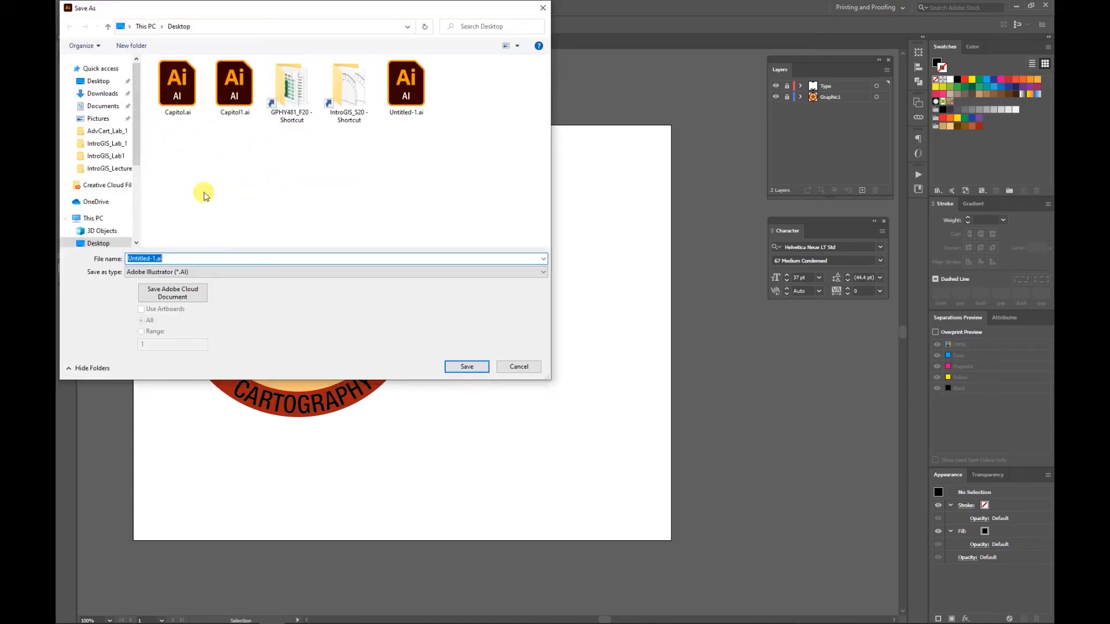
{"action": "left_click", "coordinate": [238, 108]}
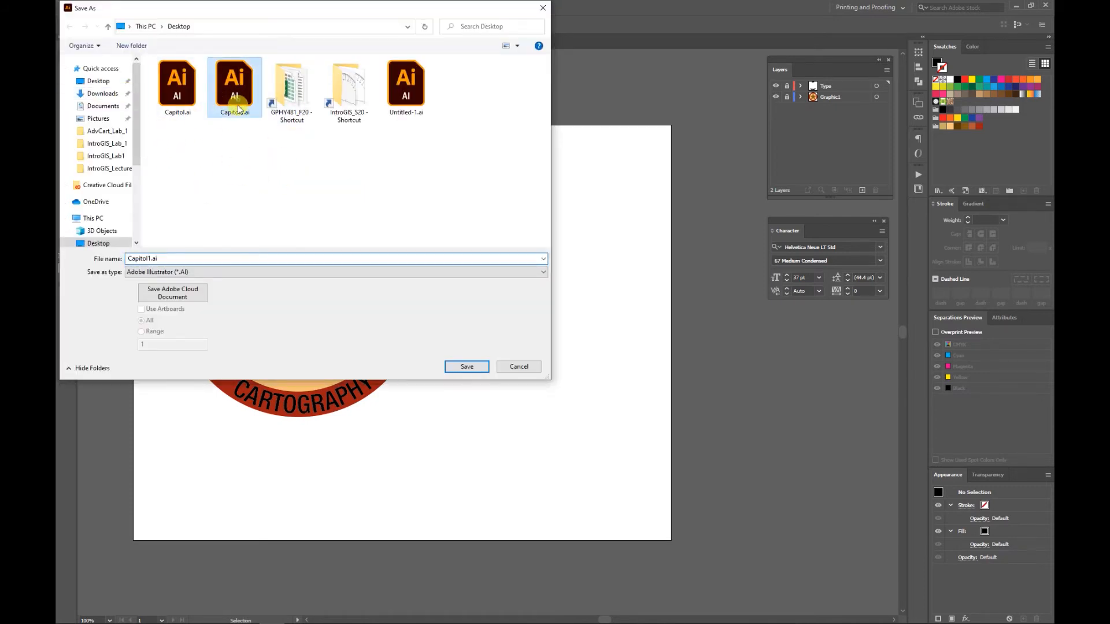
{"action": "double_click", "coordinate": [150, 258]}
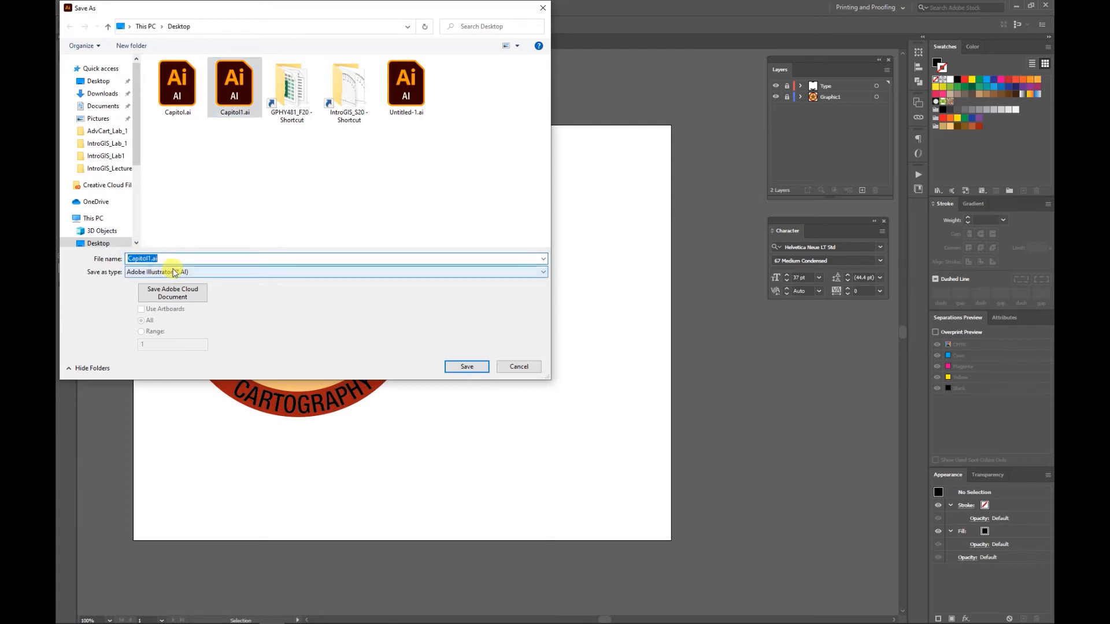
{"action": "left_click", "coordinate": [150, 258]}
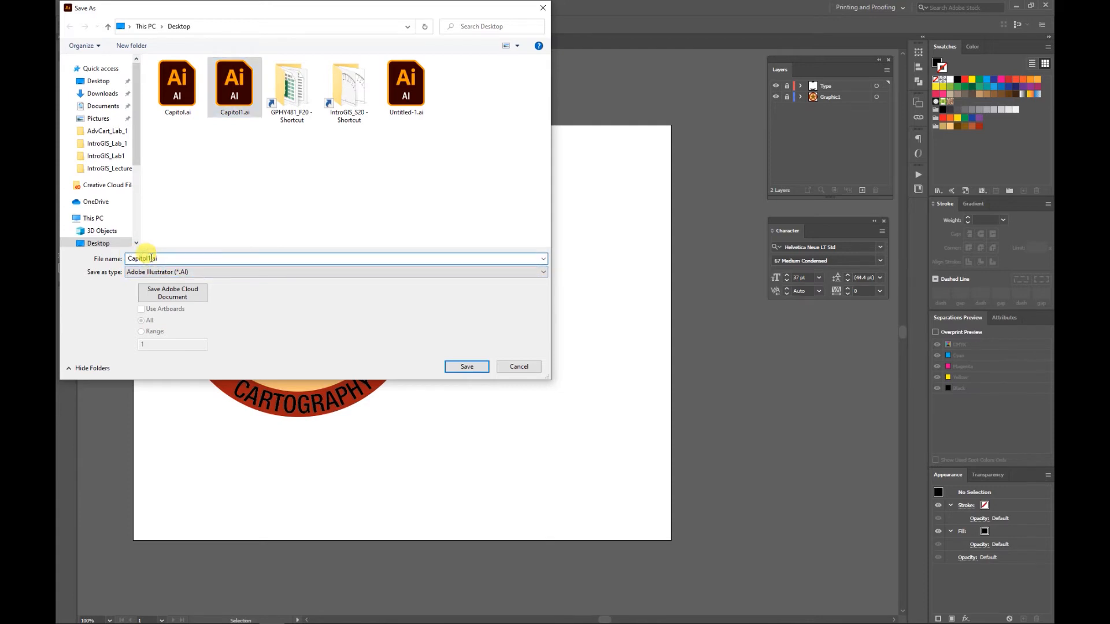
{"action": "key", "text": "BackSpace"}
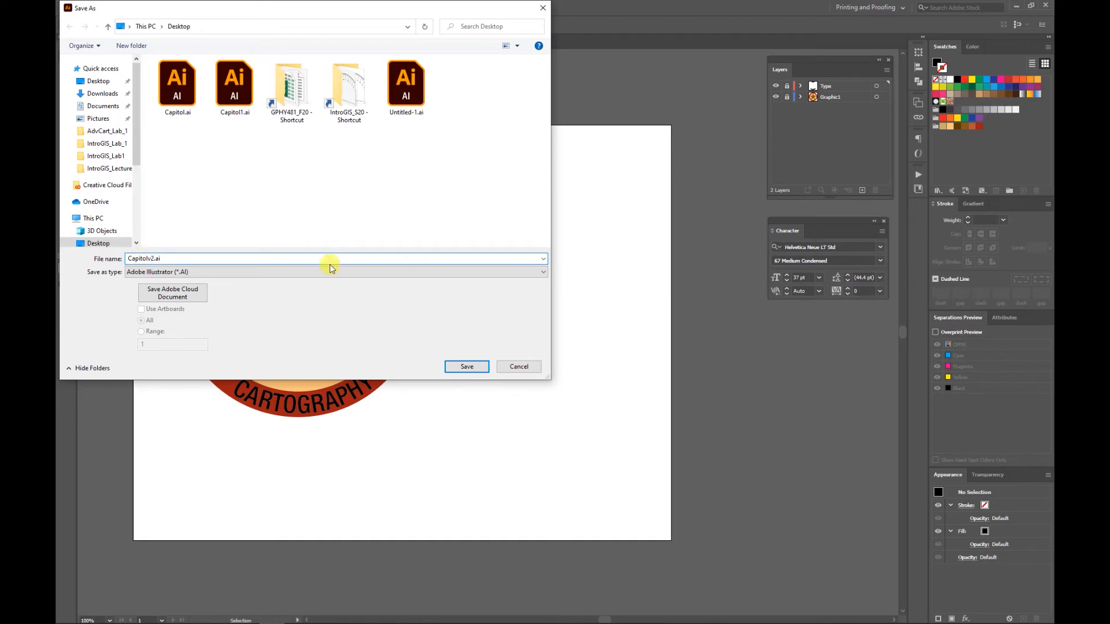
{"action": "left_click", "coordinate": [467, 367]}
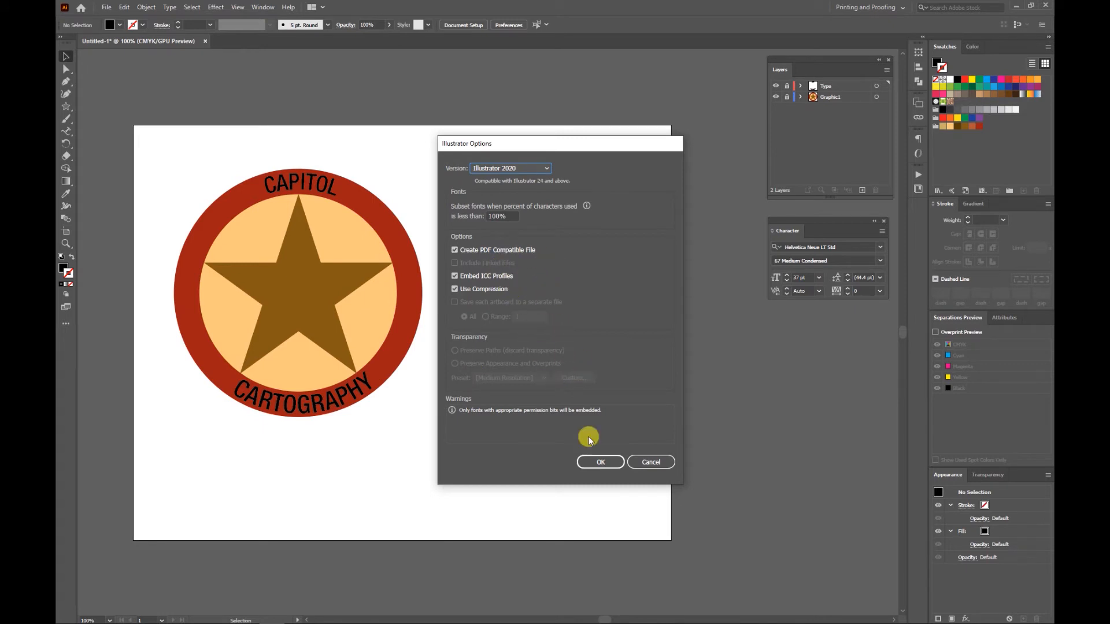
{"action": "left_click", "coordinate": [600, 462]}
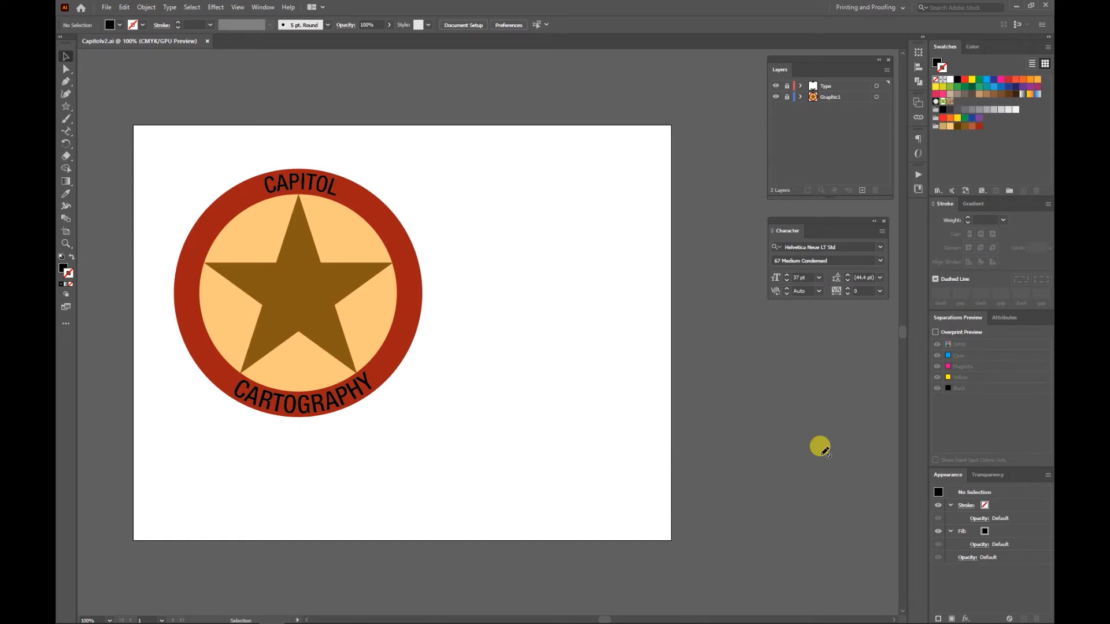
Unlock the Type layer and its Capitol text, and fill that text with the tan earthtone swatch C=8 M=20 Y=62 K=16.
{"action": "left_click", "coordinate": [786, 86]}
{"action": "left_click", "coordinate": [801, 86]}
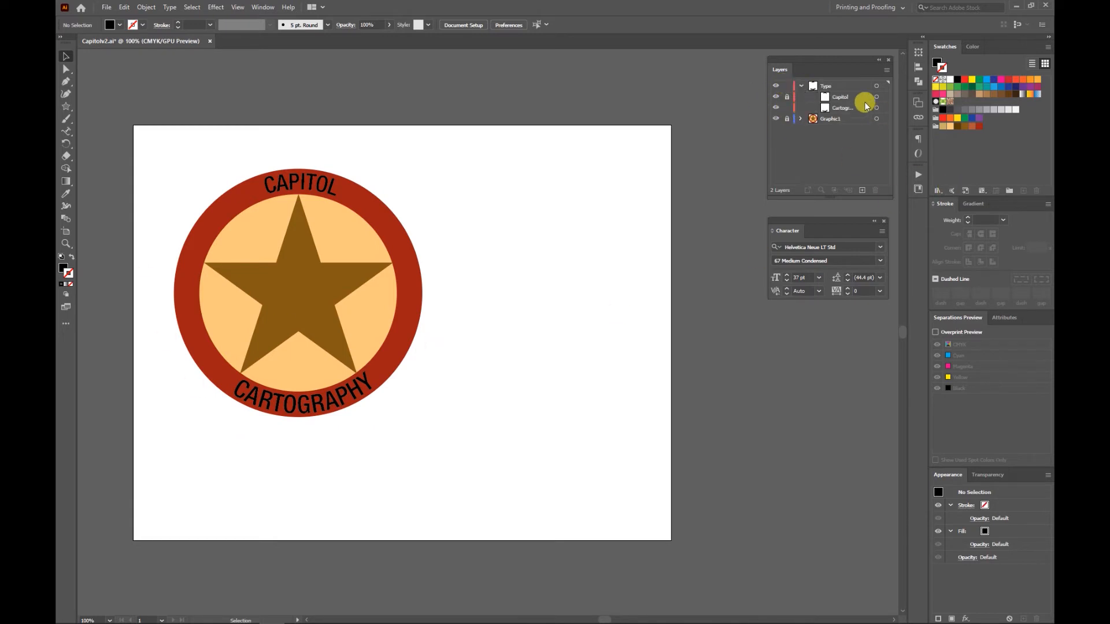
{"action": "left_click", "coordinate": [786, 96]}
{"action": "left_click", "coordinate": [876, 96]}
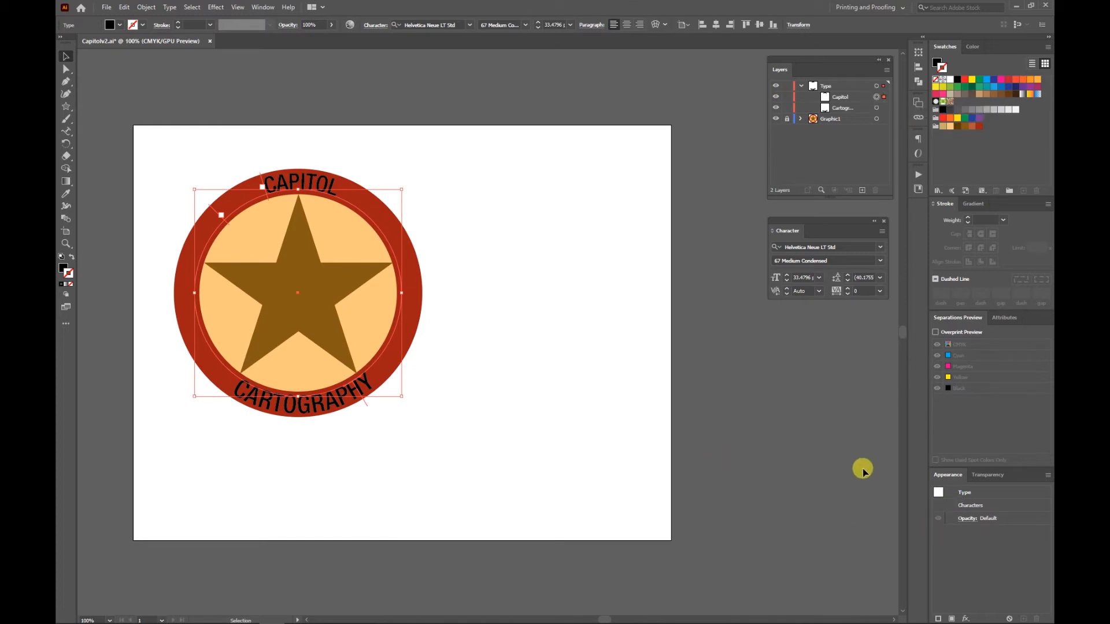
{"action": "left_click", "coordinate": [936, 61]}
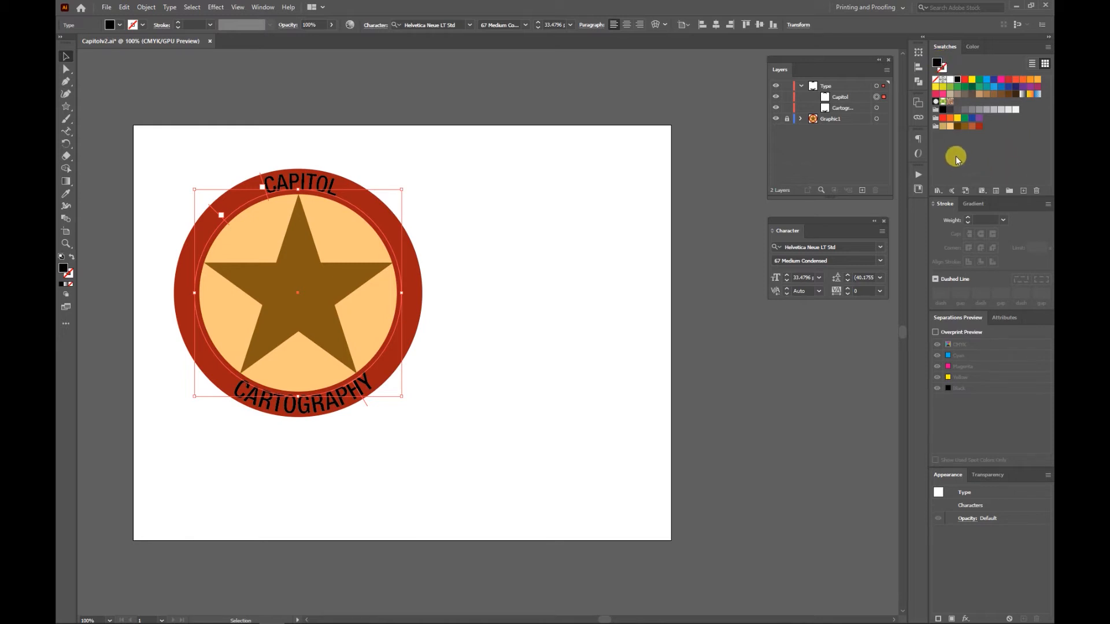
{"action": "left_click", "coordinate": [942, 126]}
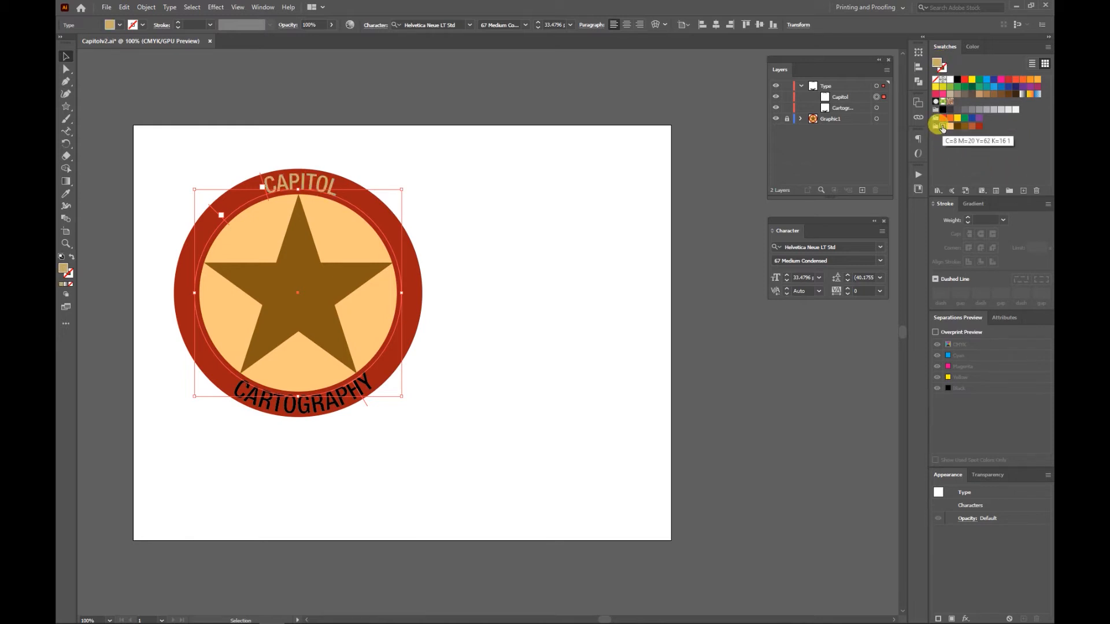
{"action": "left_click", "coordinate": [588, 426]}
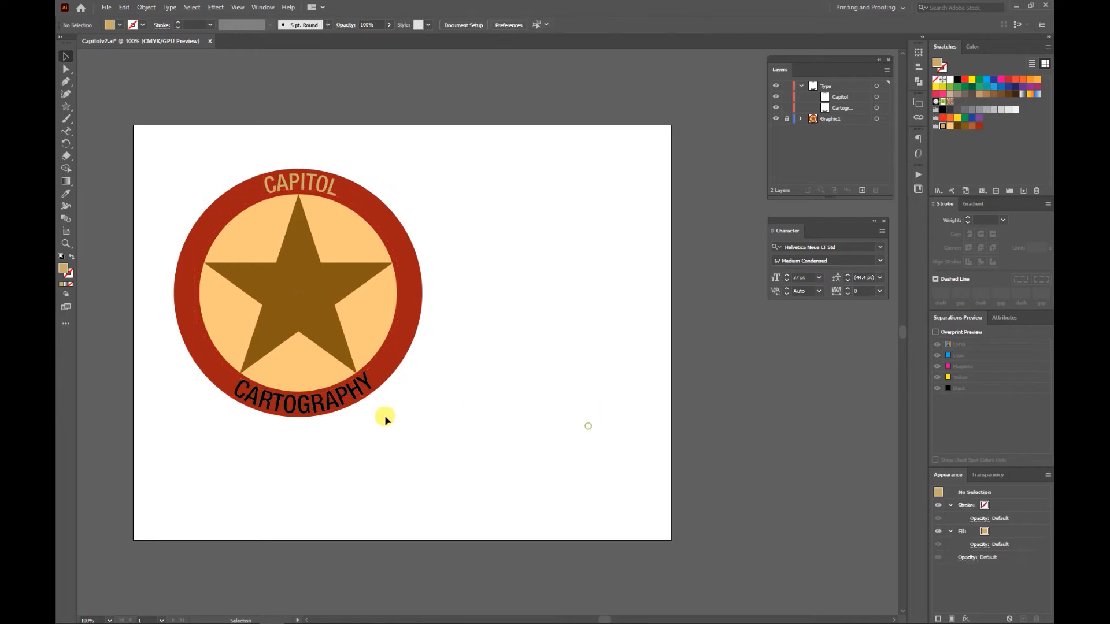
Fill the CARTOGRAPHY text with the same tan earthtone swatch and reselect the text.
{"action": "left_click", "coordinate": [307, 406]}
{"action": "left_click", "coordinate": [942, 126]}
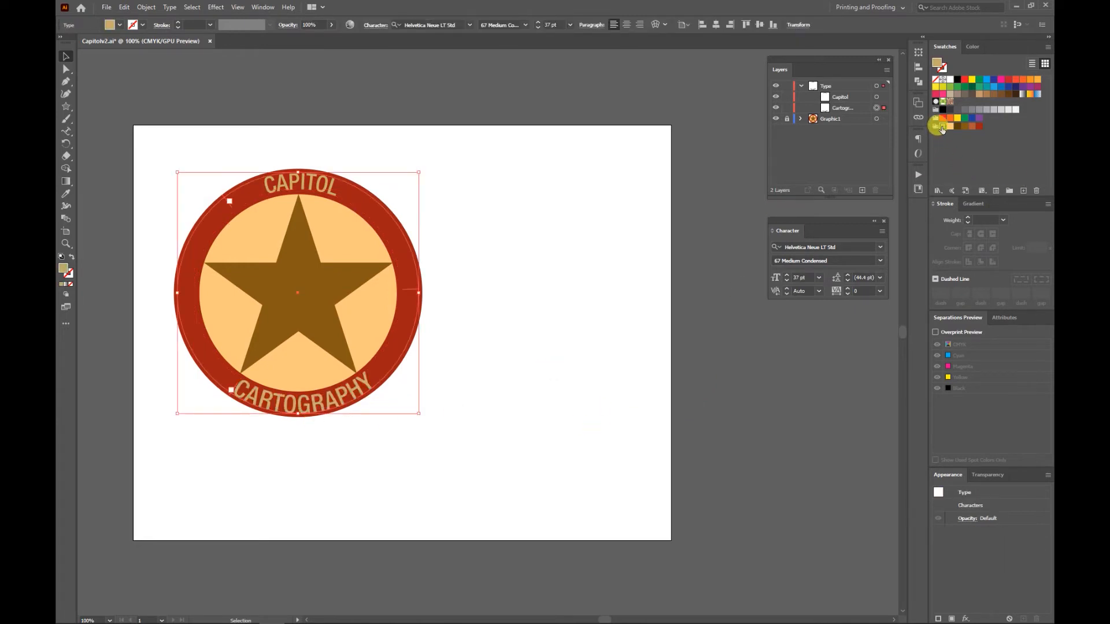
{"action": "left_click", "coordinate": [575, 428]}
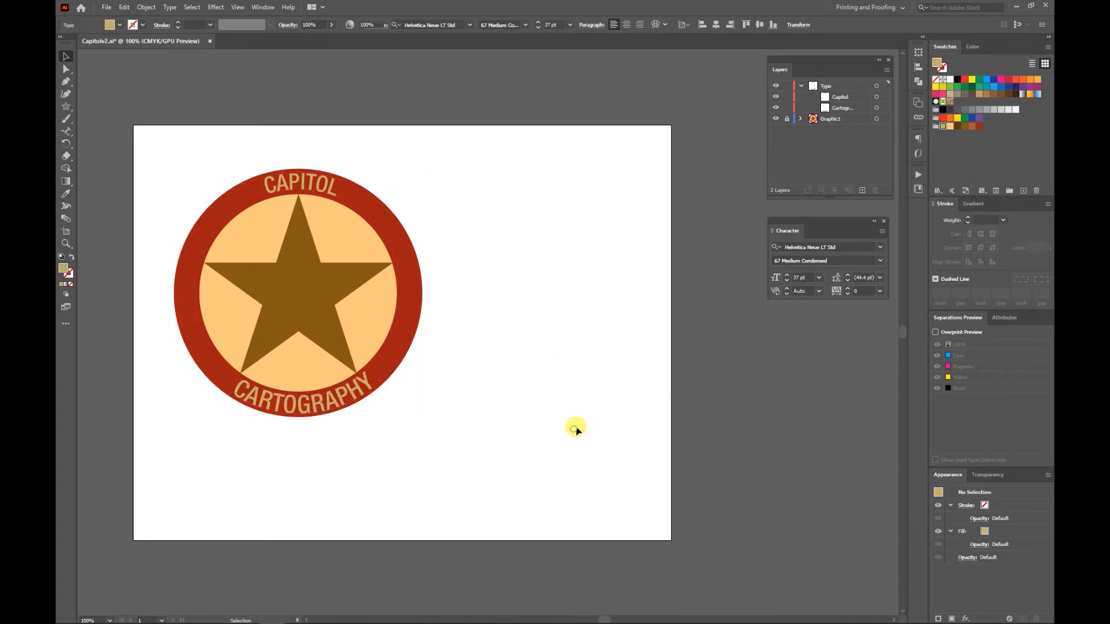
{"action": "left_click", "coordinate": [290, 405]}
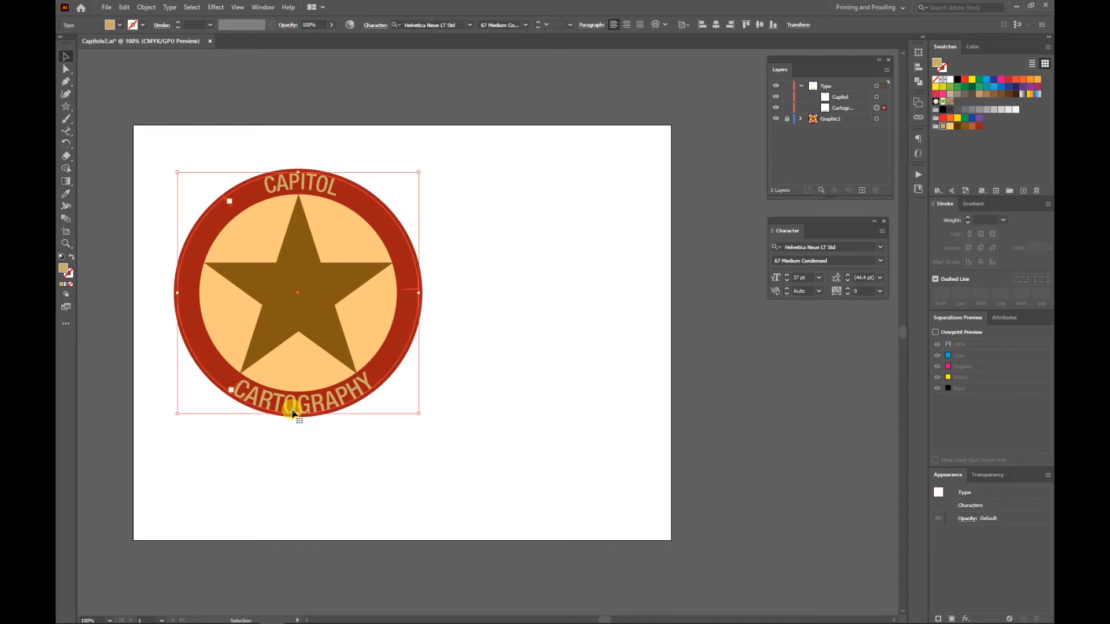
Fill the CARTOGRAPHY text with black, and copy the CAPITOL text's formatting and tan fill onto it with the Eyedropper.
{"action": "left_click", "coordinate": [957, 79]}
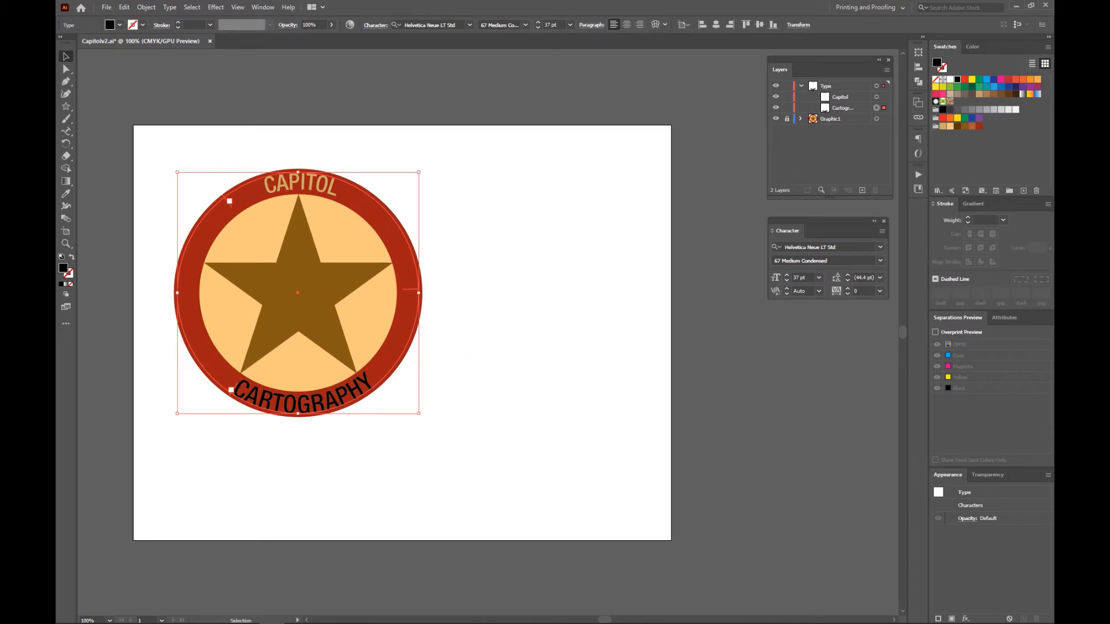
{"action": "left_click", "coordinate": [65, 194]}
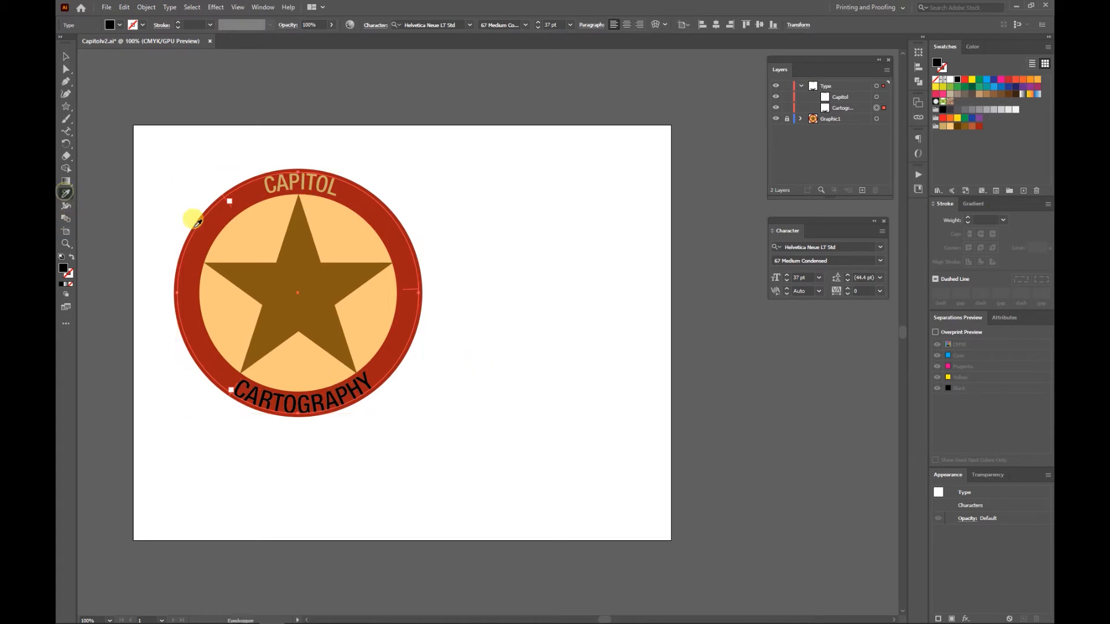
{"action": "left_click", "coordinate": [334, 184]}
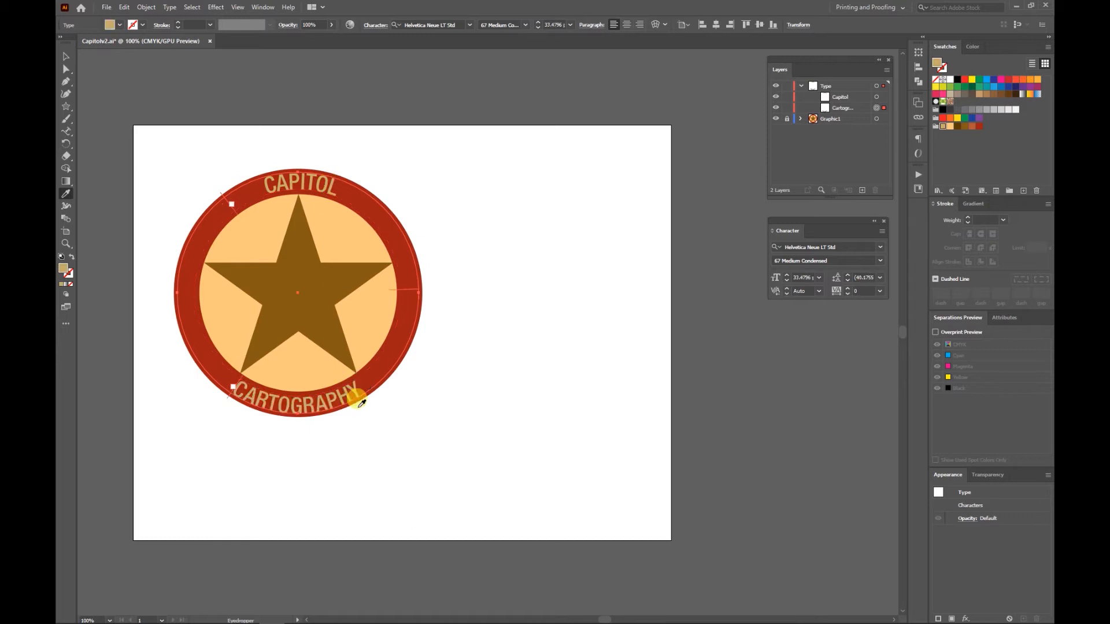
{"action": "left_click", "coordinate": [64, 58]}
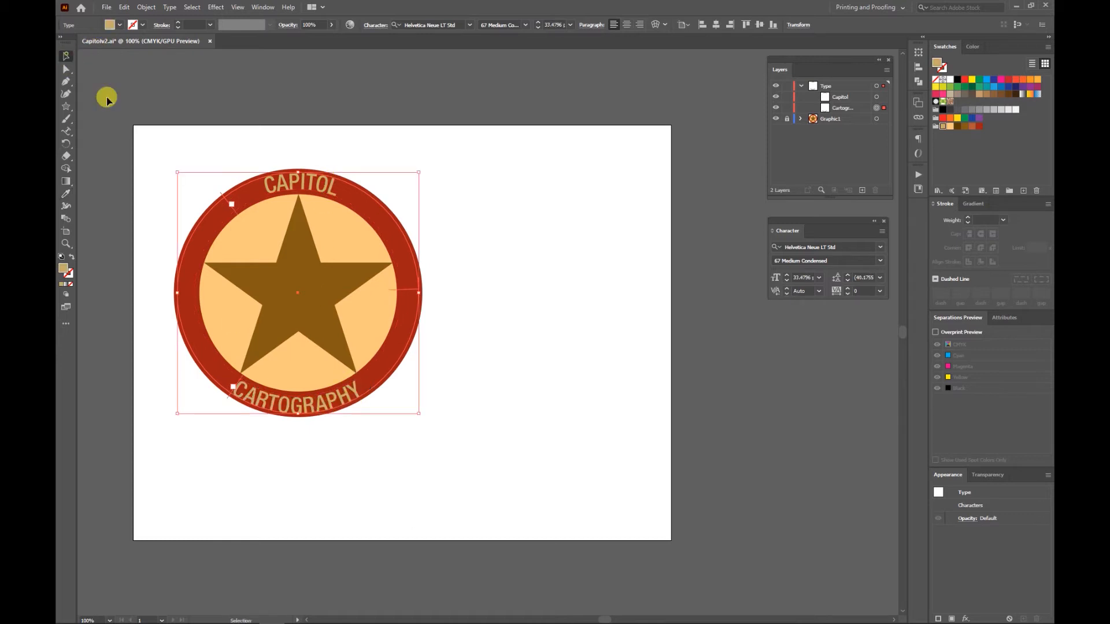
{"action": "left_click", "coordinate": [480, 400]}
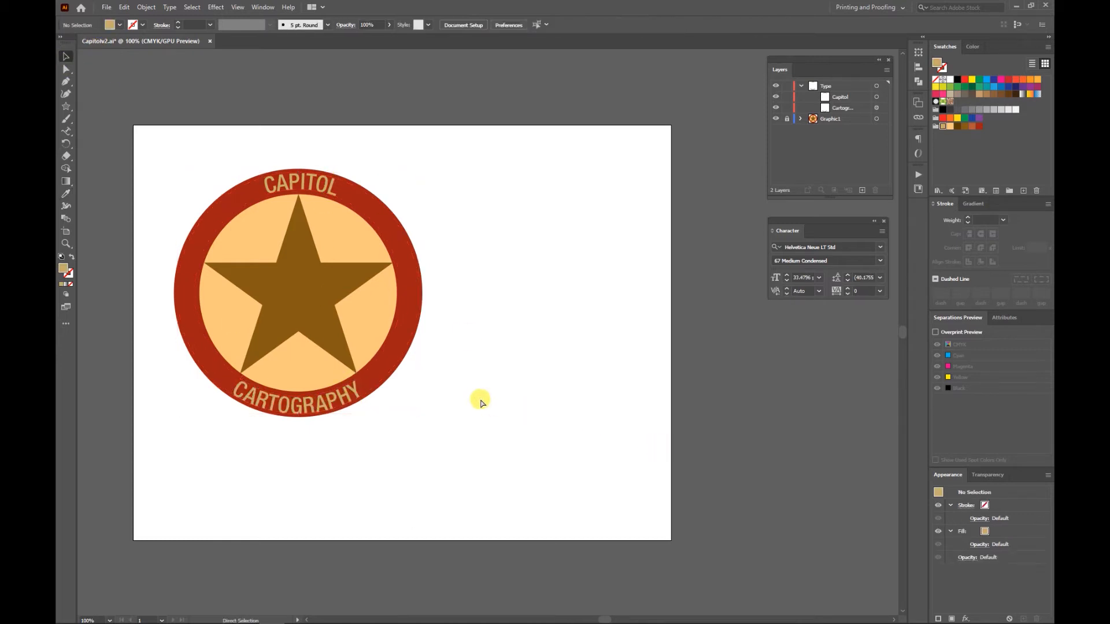
Save the document, and collapse and lock the Type layer.
{"action": "key", "text": "ctrl+s"}
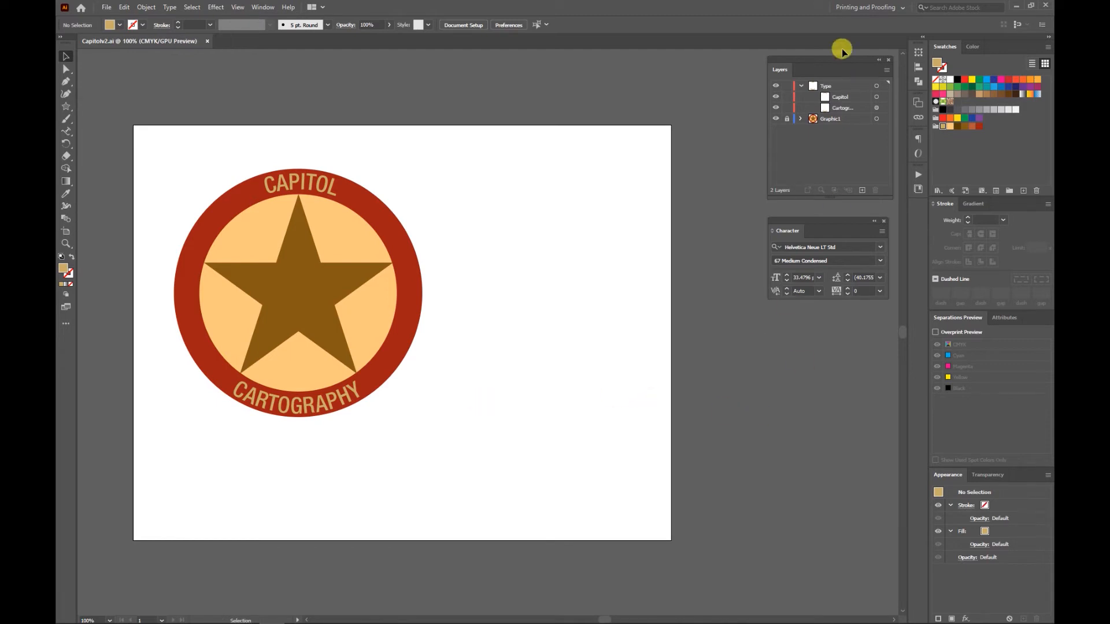
{"action": "left_click", "coordinate": [802, 86]}
{"action": "left_click", "coordinate": [787, 86]}
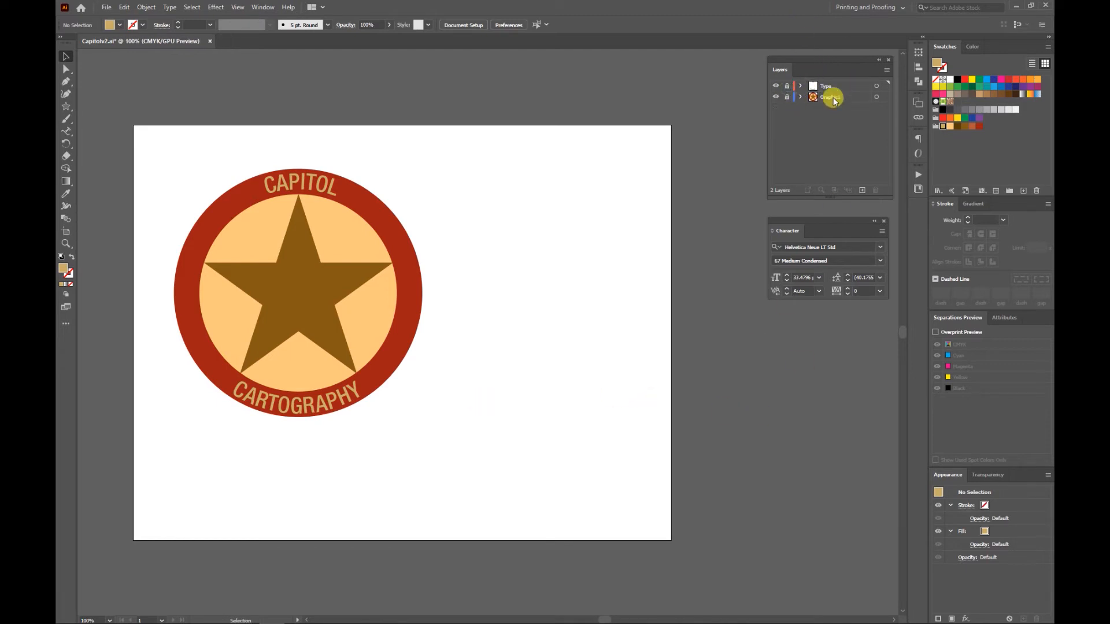
Create a new layer above the Type layer and name it Model.
{"action": "left_click", "coordinate": [861, 190]}
{"action": "double_click", "coordinate": [828, 86]}
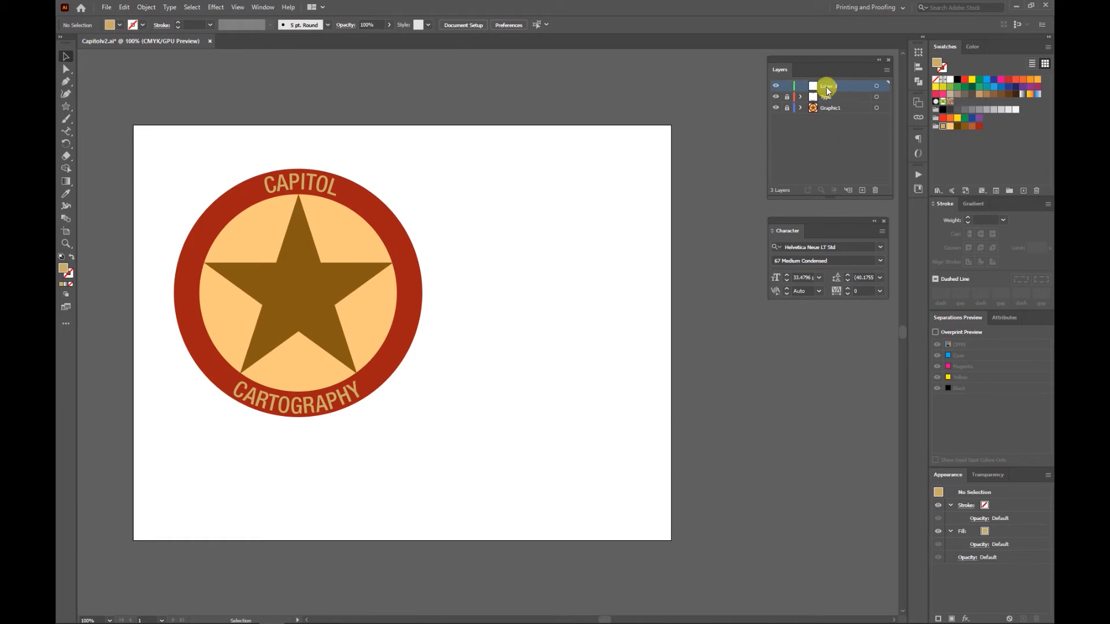
{"action": "type", "text": "Model"}
{"action": "left_click", "coordinate": [825, 146]}
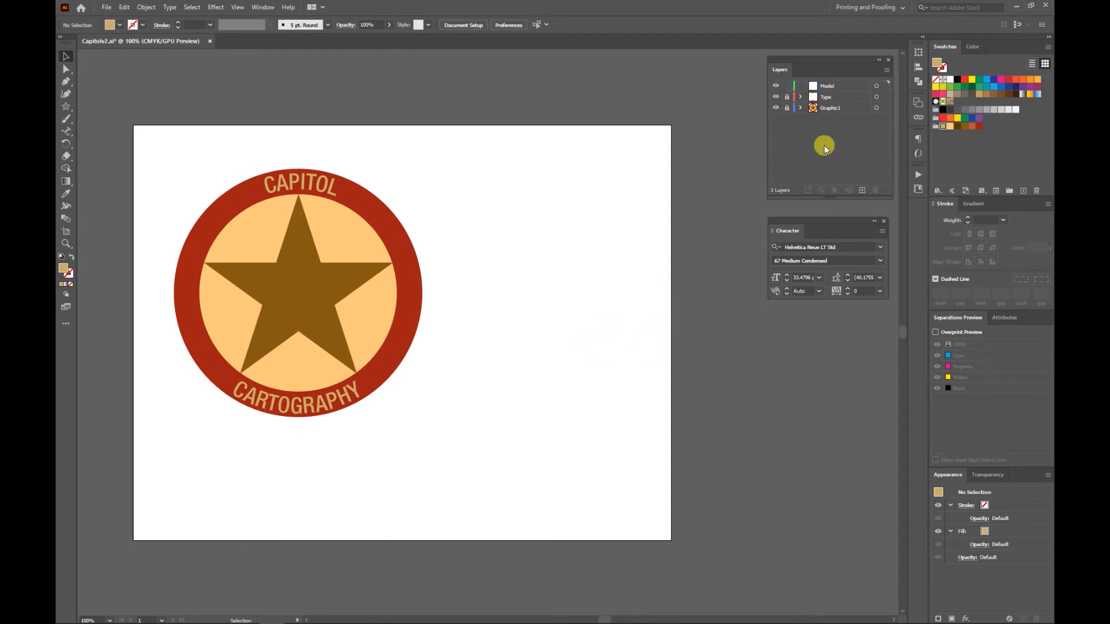
Place the capitol building clipart from the Desktop beside the badge on the Model layer, about 3.09 by 3.68 in.
{"action": "left_click", "coordinate": [103, 8]}
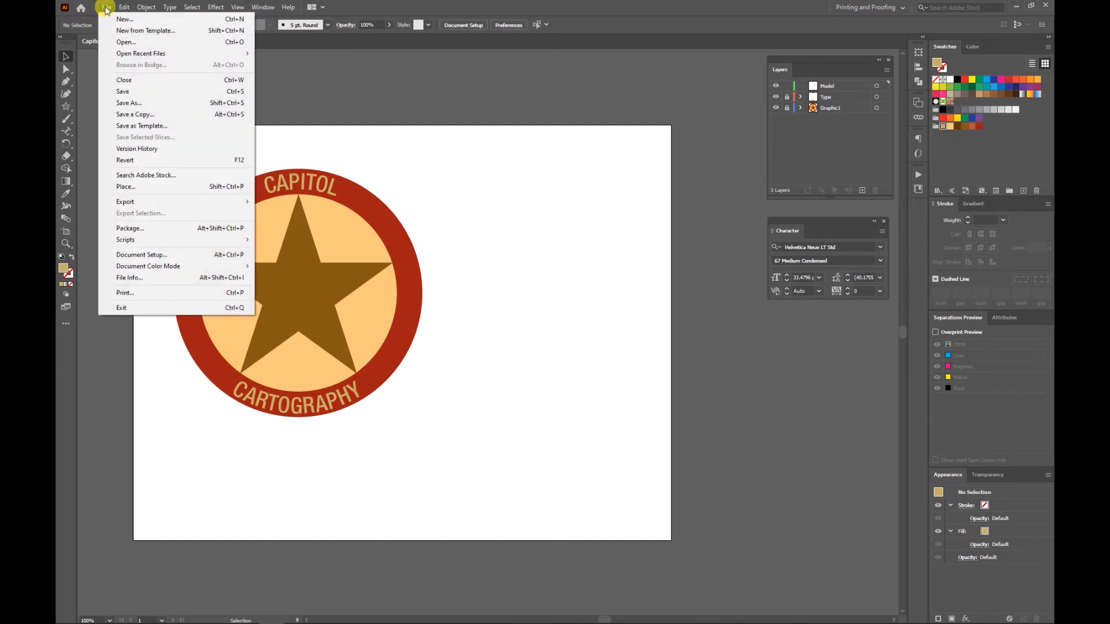
{"action": "left_click", "coordinate": [128, 190]}
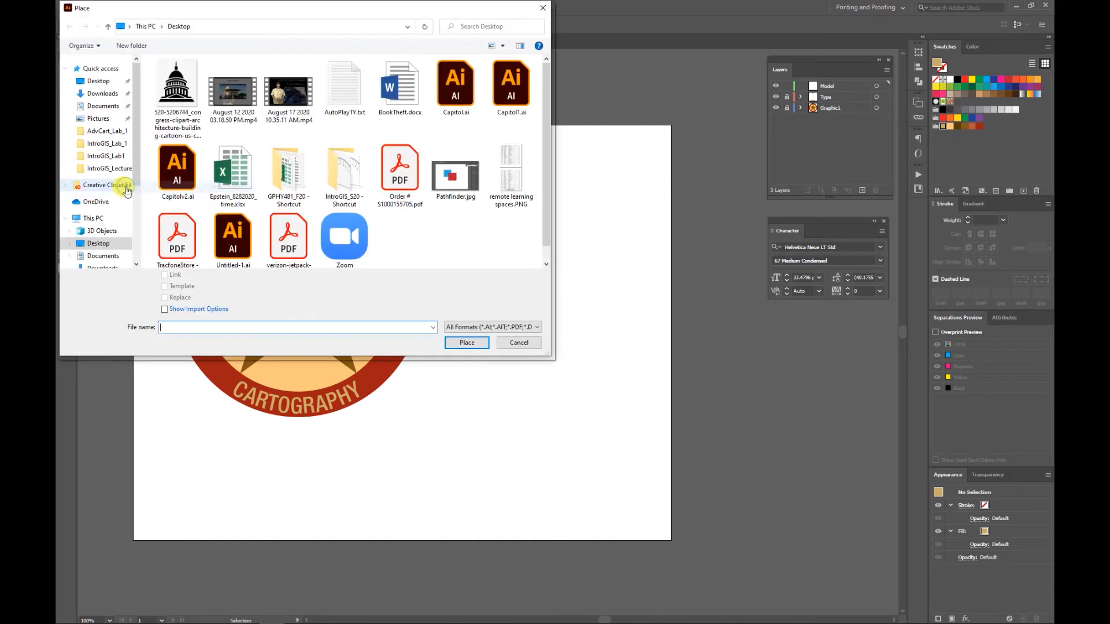
{"action": "double_click", "coordinate": [178, 92]}
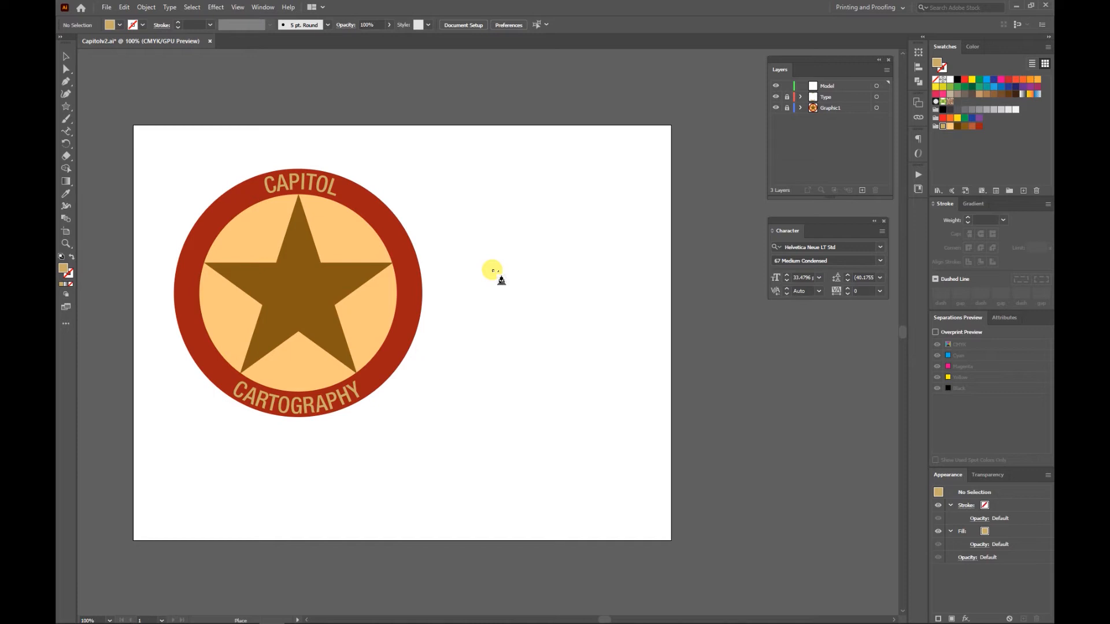
{"action": "left_click_drag", "start_coordinate": [481, 277], "coordinate": [632, 525]}
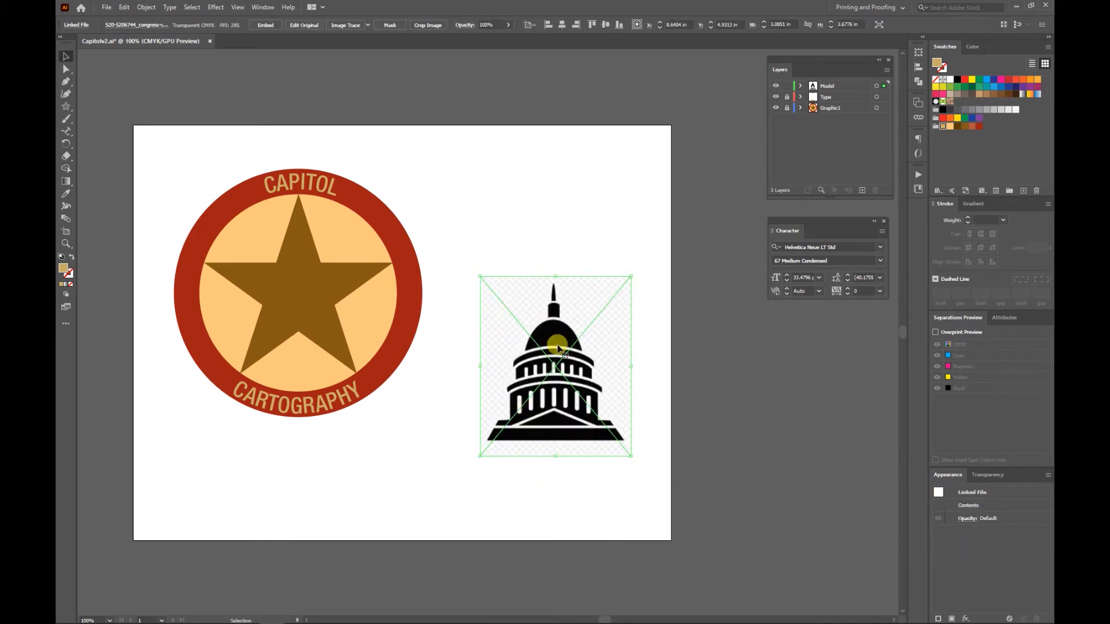
Lock the Model layer that holds the placed capitol image.
{"action": "key", "text": "z"}
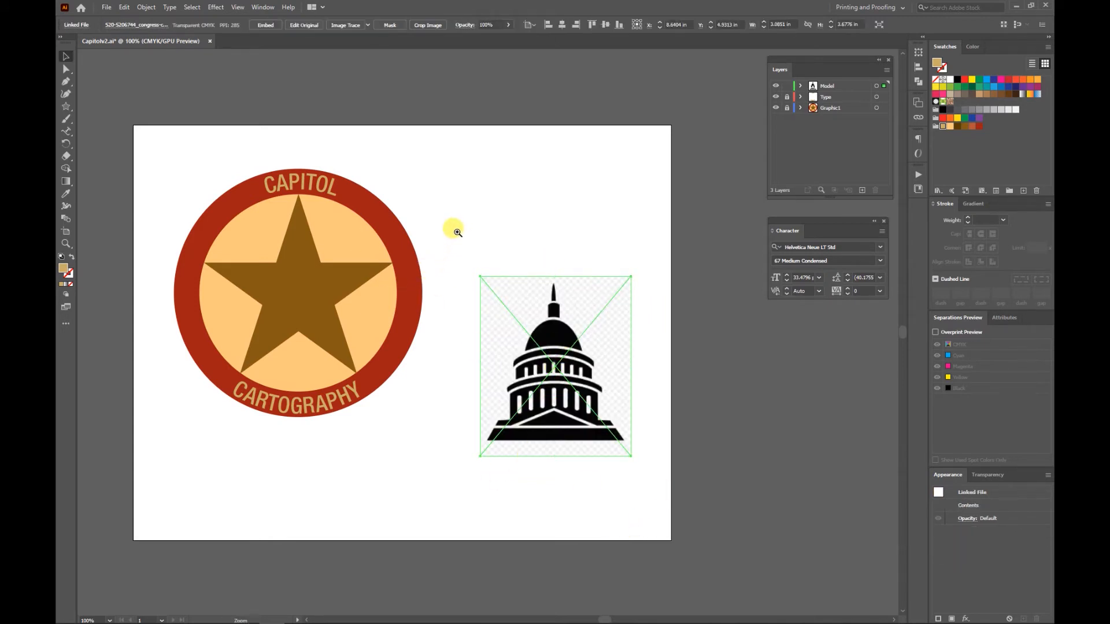
{"action": "key", "text": "v"}
{"action": "key", "text": "z"}
{"action": "left_click_drag", "start_coordinate": [441, 240], "coordinate": [647, 477]}
{"action": "key", "text": "v"}
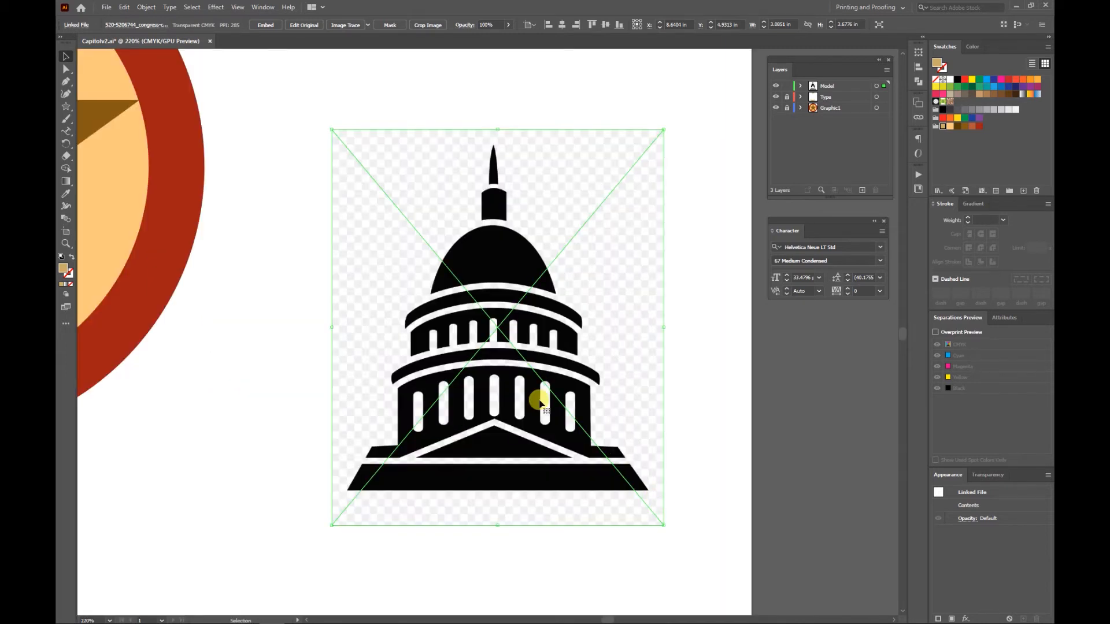
{"action": "left_click", "coordinate": [786, 86]}
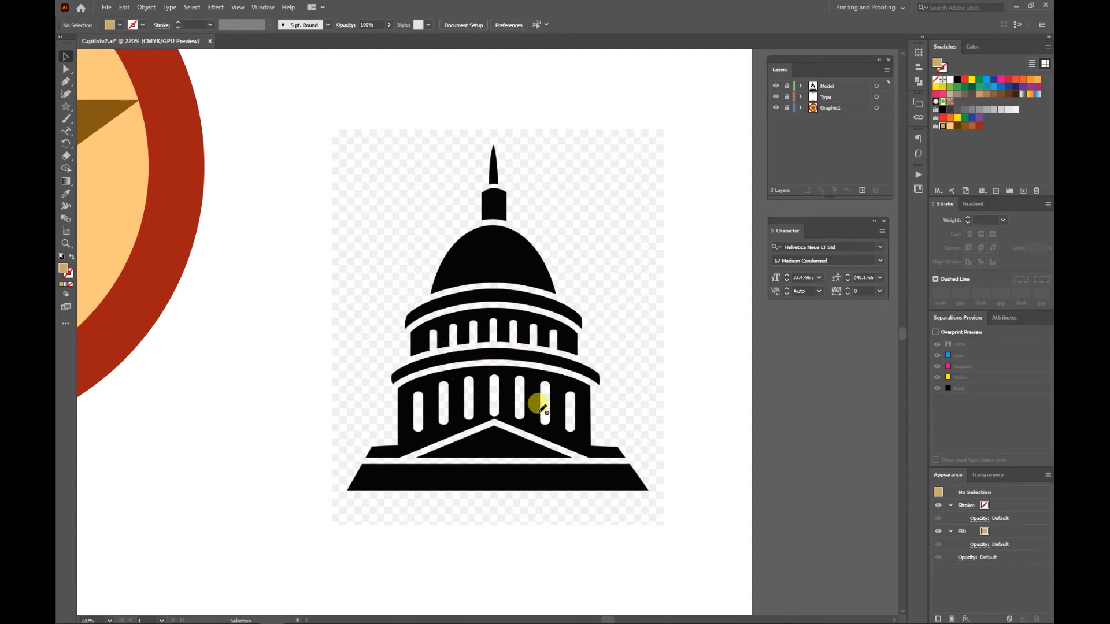
Add a new layer above Model and name it Graphic2.
{"action": "left_click", "coordinate": [863, 191]}
{"action": "double_click", "coordinate": [831, 86]}
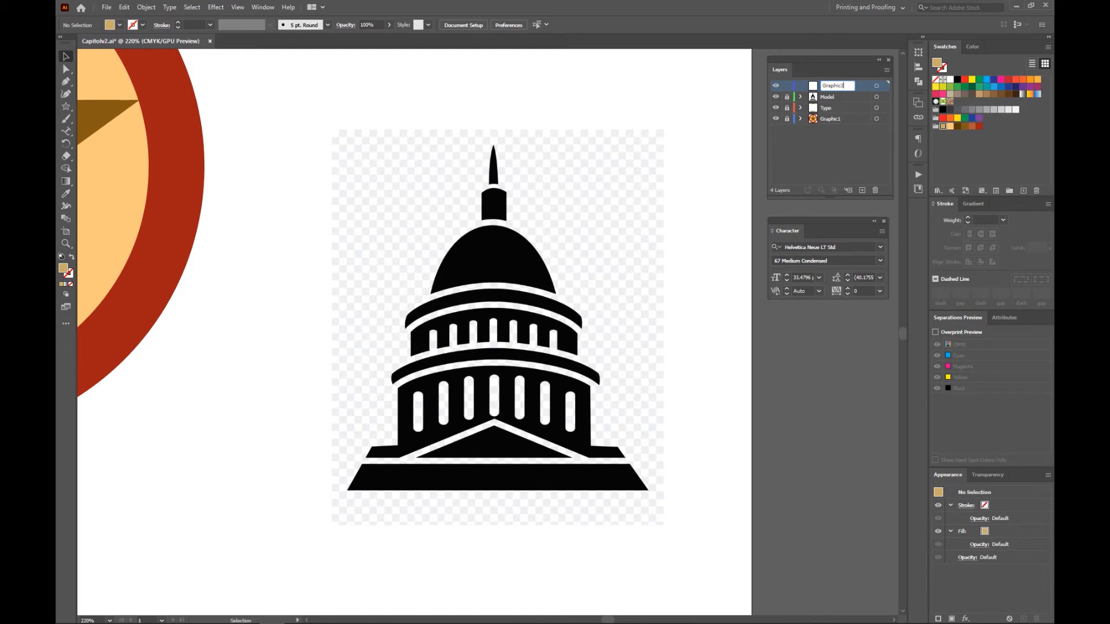
{"action": "key", "text": "Return"}
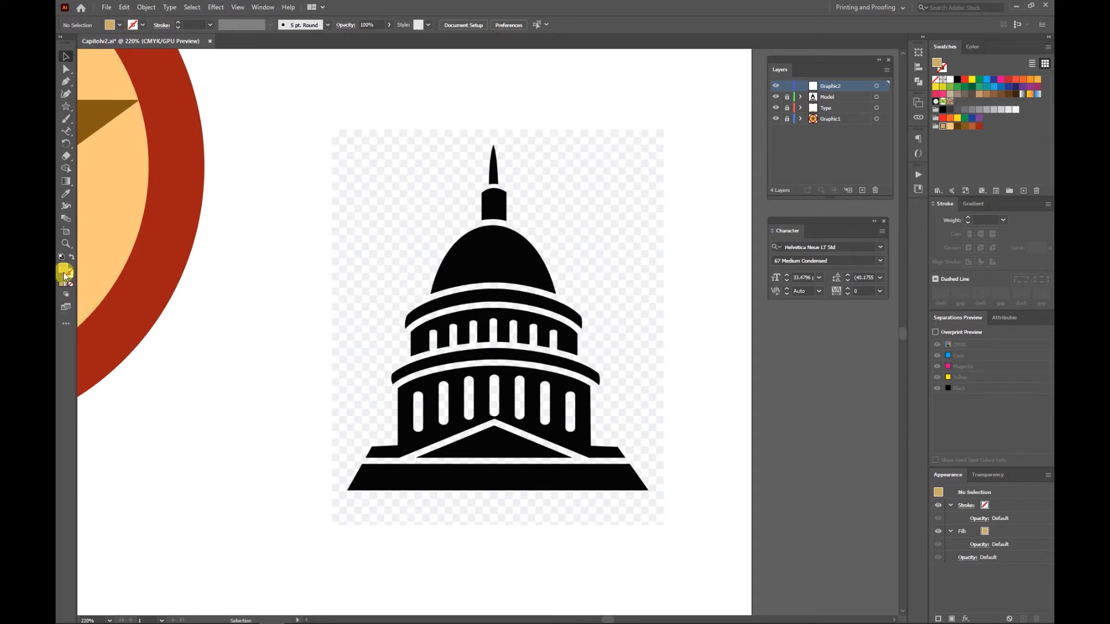
Draw an ellipse about 1.05 by 1.17 in over the capitol's dome, its upper edge matching the top of the dome.
{"action": "left_click", "coordinate": [68, 108]}
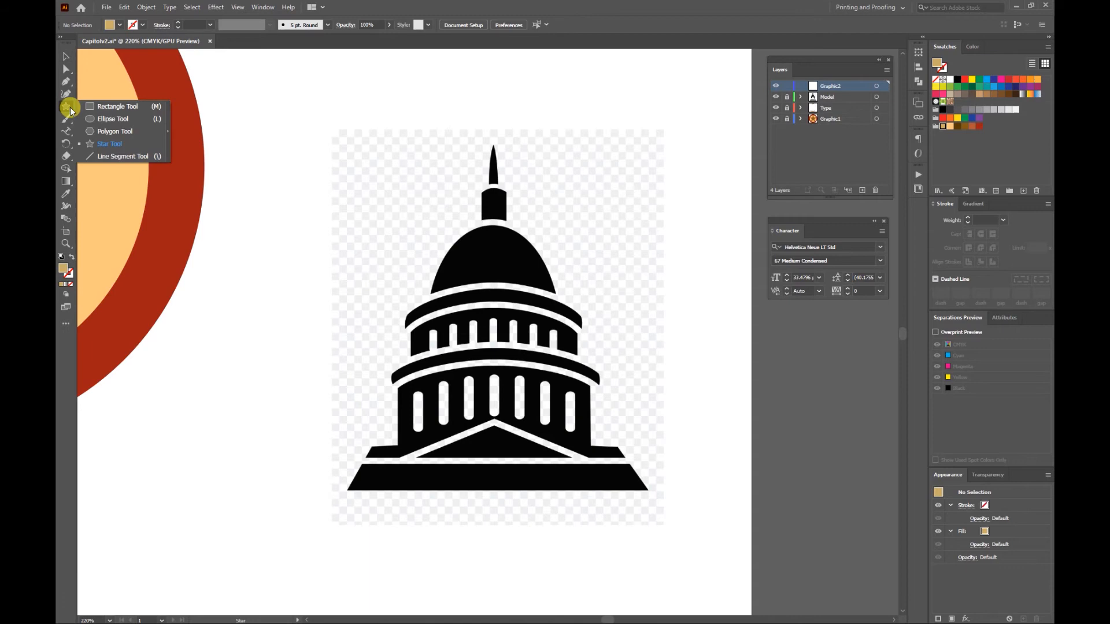
{"action": "left_click", "coordinate": [122, 119]}
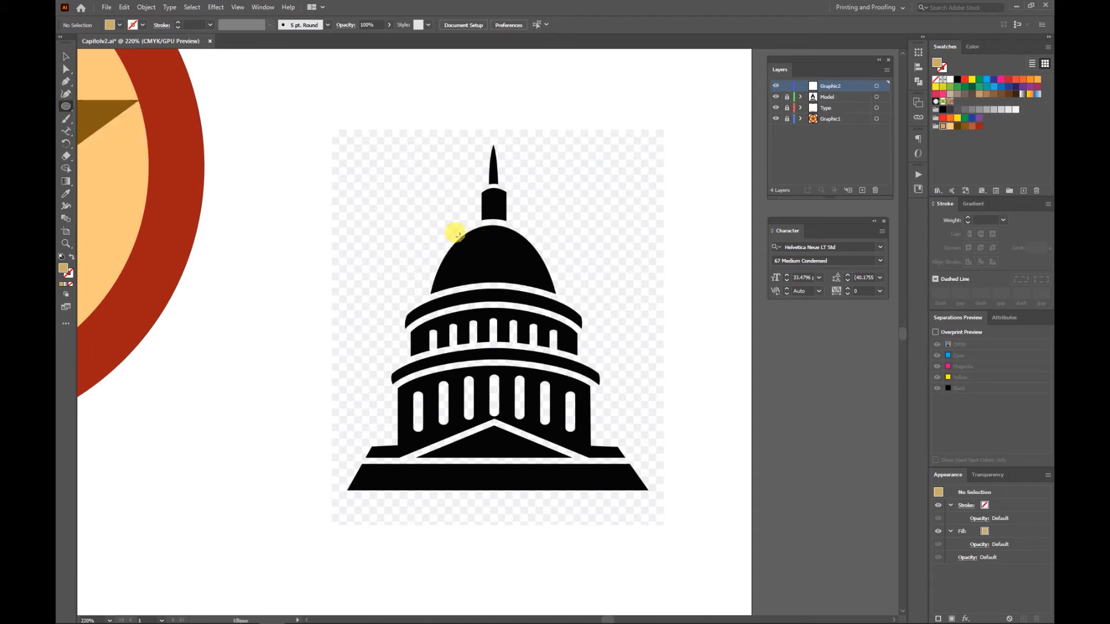
{"action": "left_click_drag", "start_coordinate": [457, 236], "coordinate": [548, 350]}
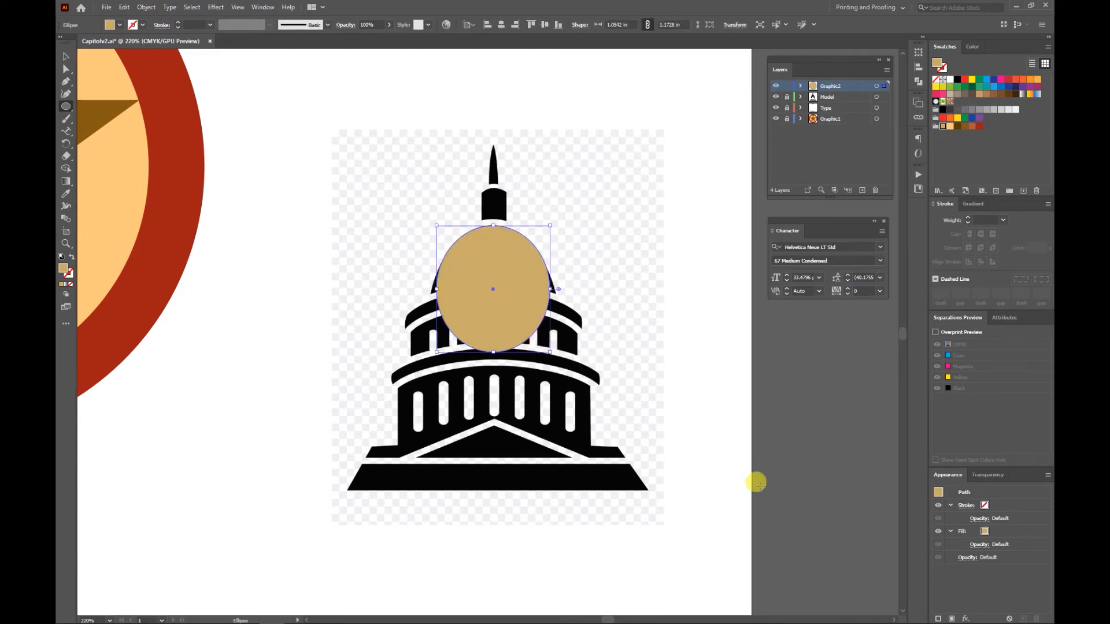
Delete the ellipse's bottom anchor point to leave a half-dome shape, and deselect it.
{"action": "key", "text": "a"}
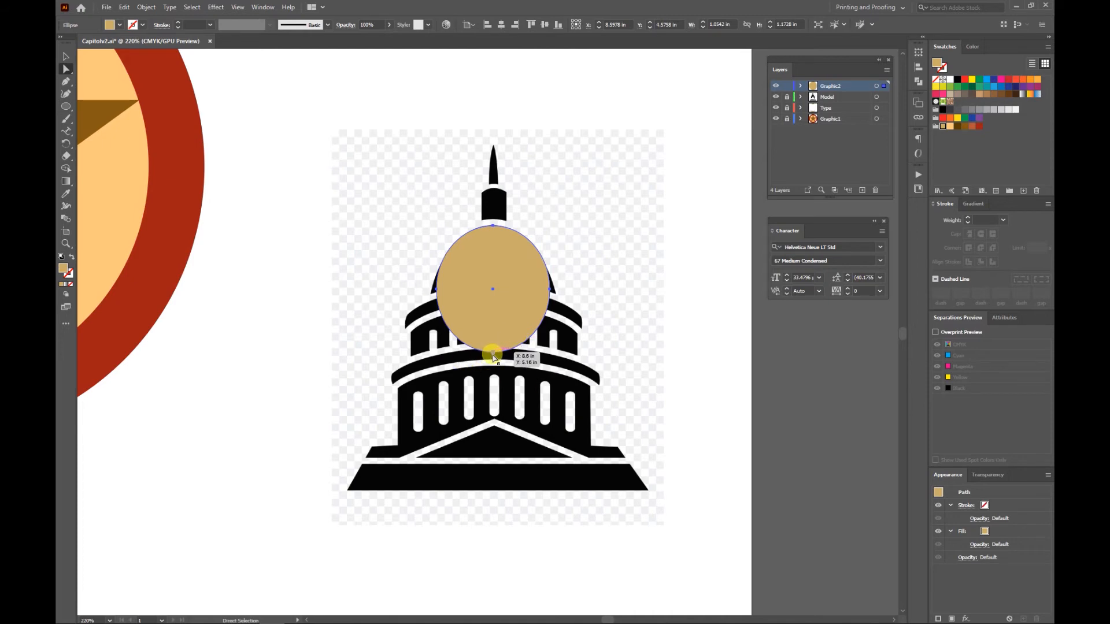
{"action": "left_click", "coordinate": [495, 354]}
{"action": "left_click", "coordinate": [494, 354]}
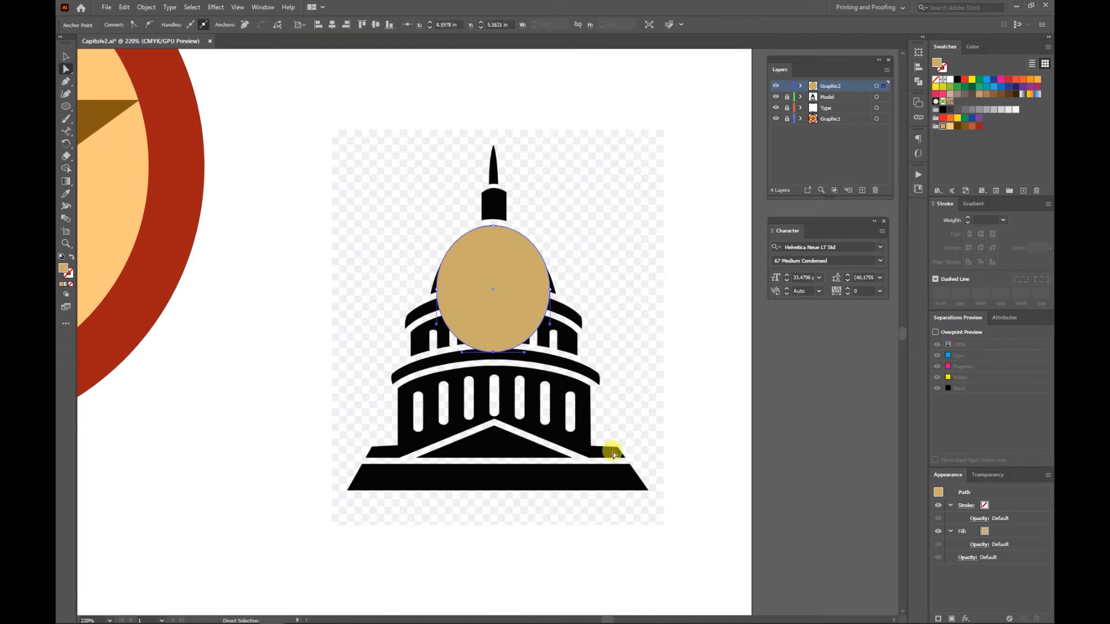
{"action": "key", "text": "Delete"}
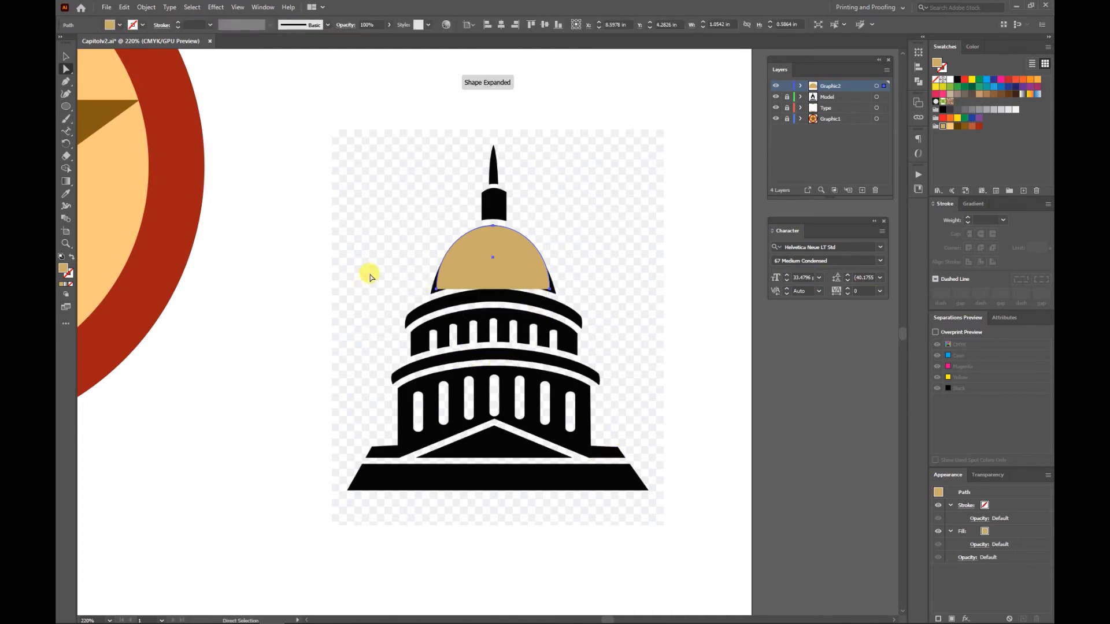
{"action": "left_click", "coordinate": [363, 238]}
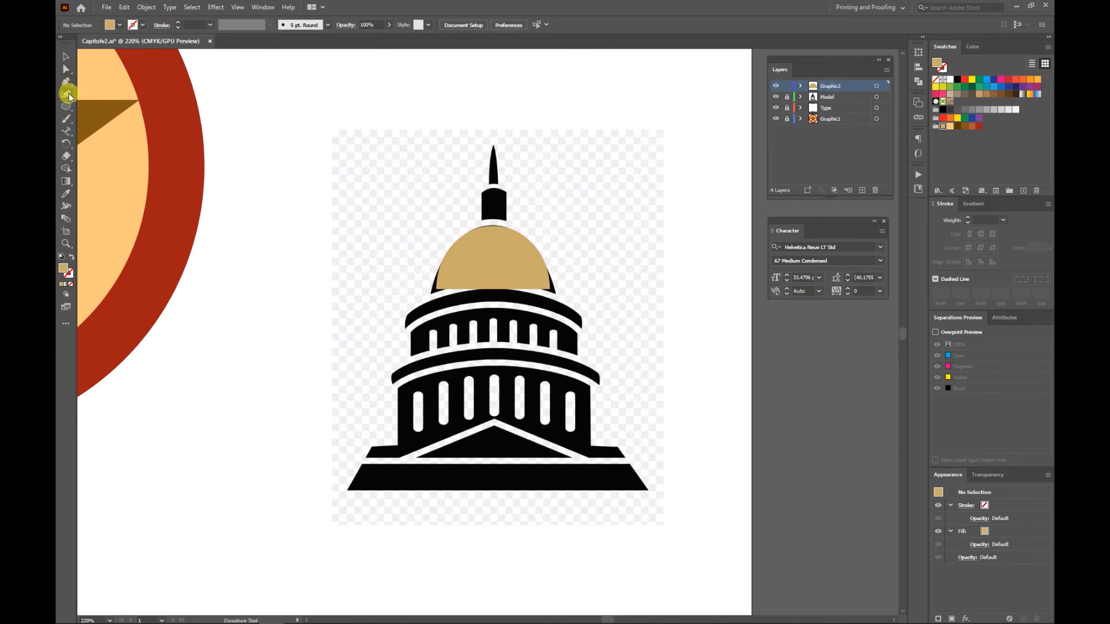
With the Pen tool, extend the dome path around the outline of the capitol's two column tiers and close it at the dome's right end.
{"action": "left_click", "coordinate": [67, 82]}
{"action": "left_click_drag", "start_coordinate": [74, 85], "coordinate": [128, 87]}
{"action": "left_click", "coordinate": [433, 289]}
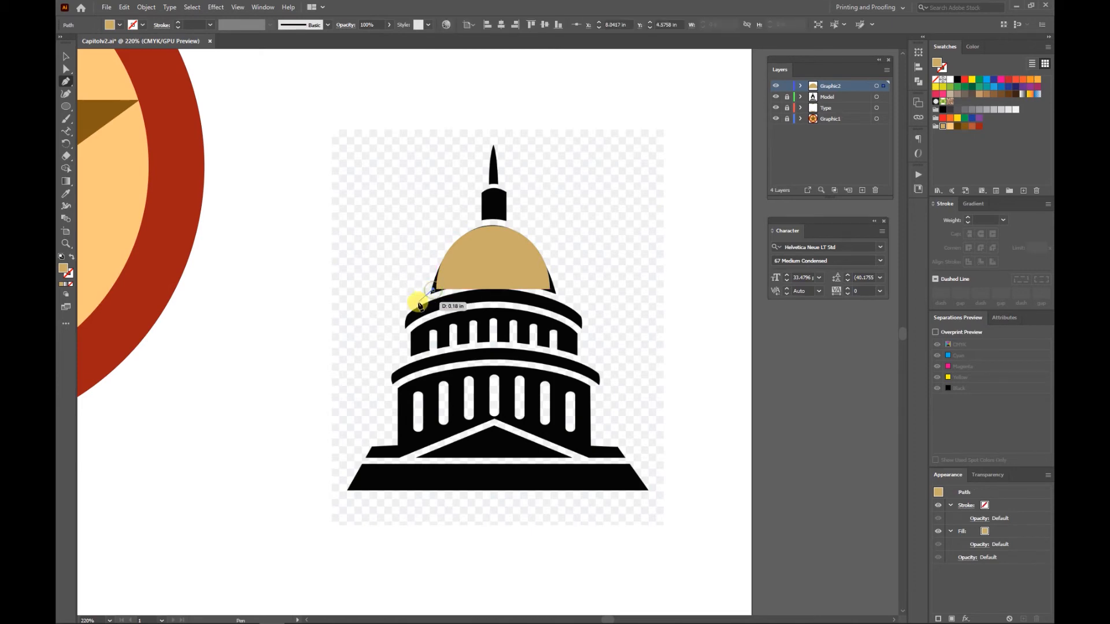
{"action": "left_click", "coordinate": [406, 316]}
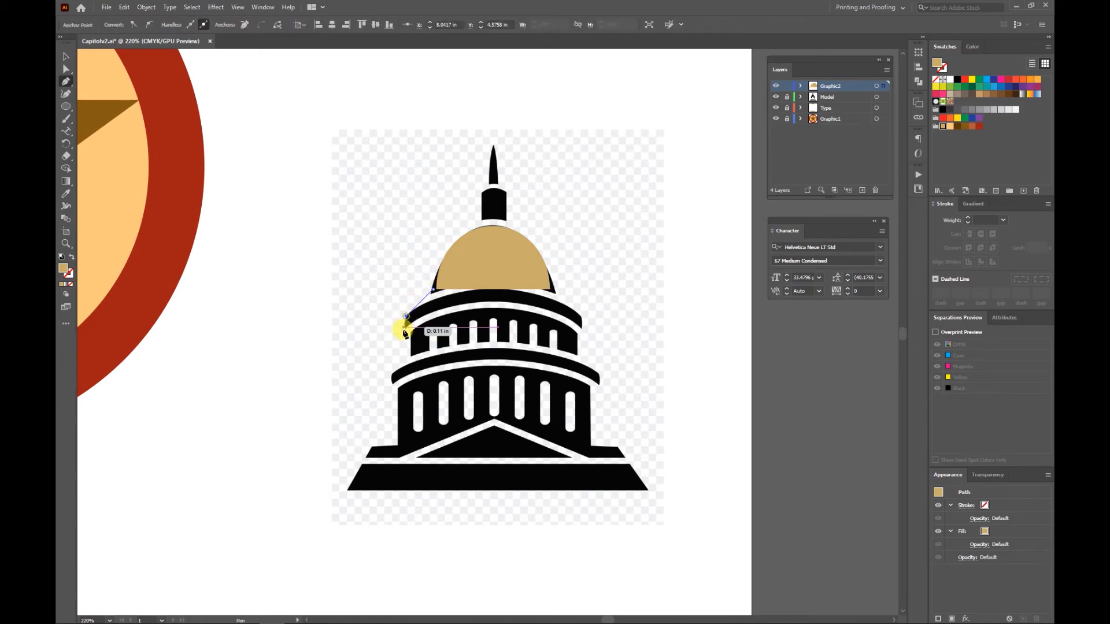
{"action": "left_click", "coordinate": [392, 376]}
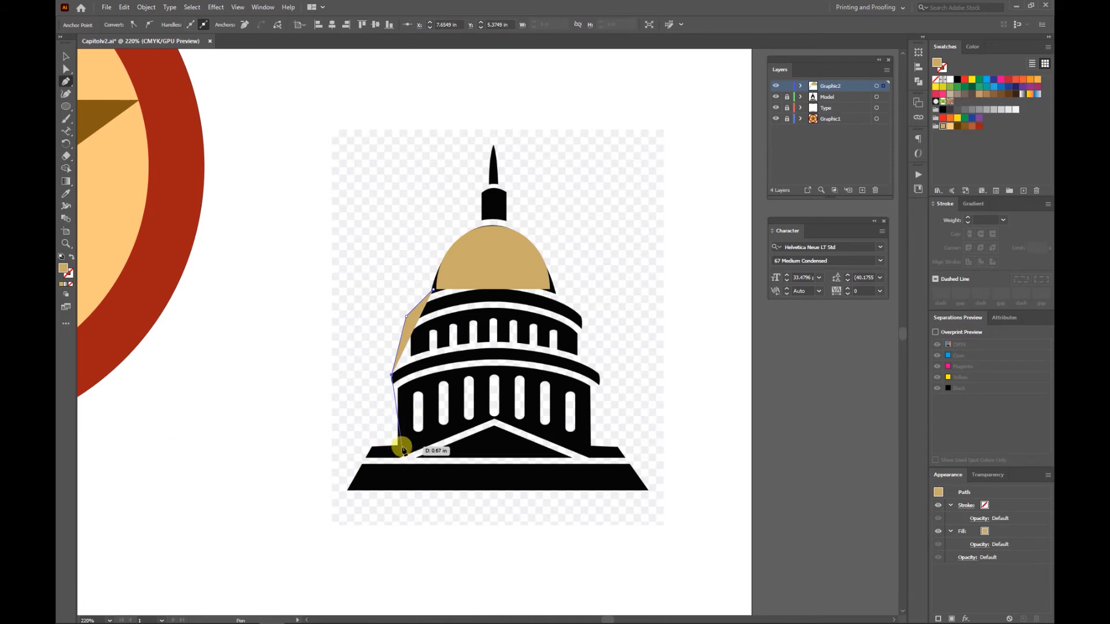
{"action": "left_click", "coordinate": [396, 445]}
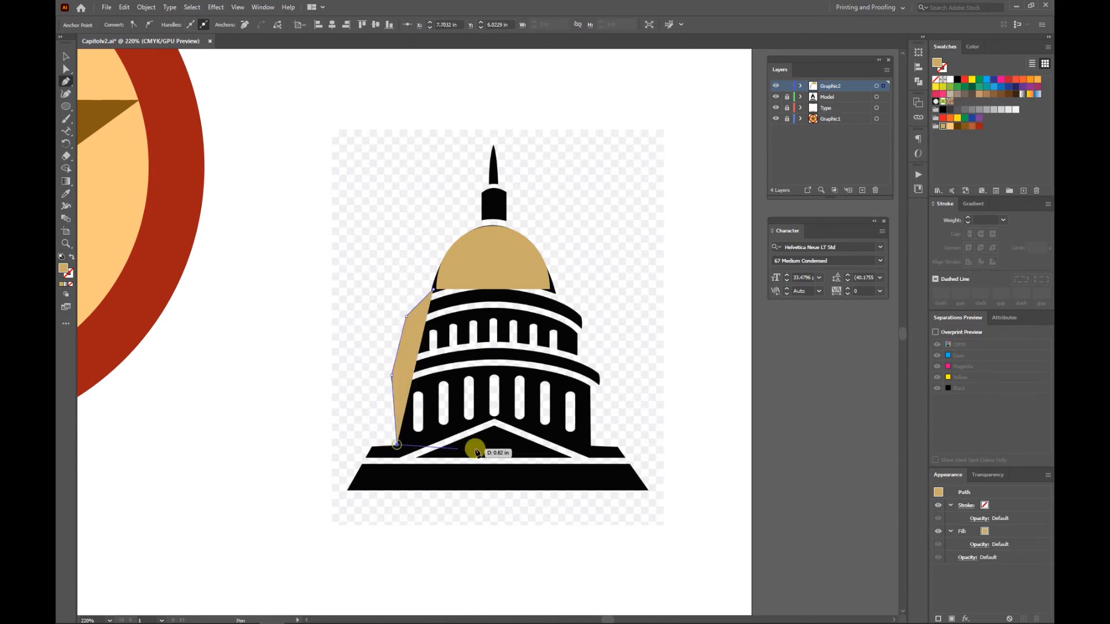
{"action": "left_click", "coordinate": [590, 445]}
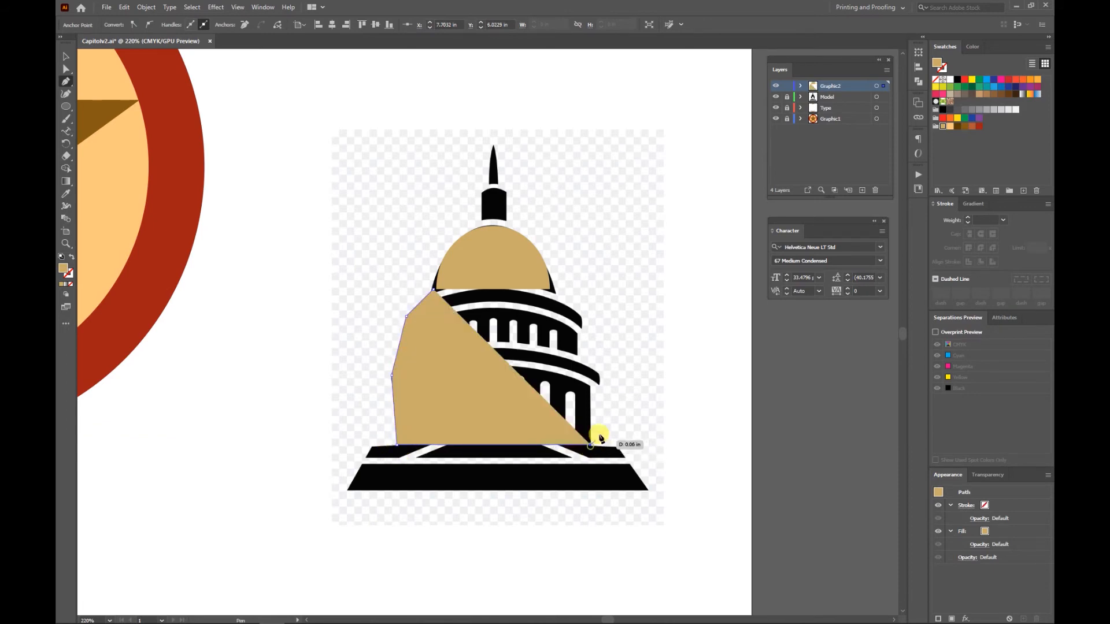
{"action": "left_click", "coordinate": [599, 383]}
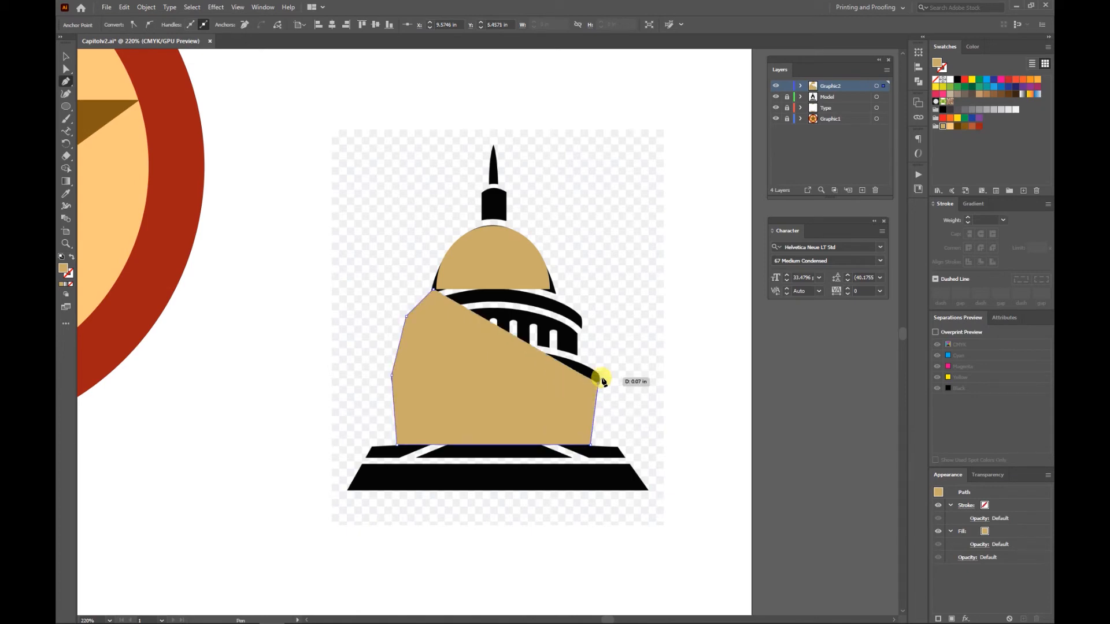
{"action": "left_click", "coordinate": [581, 317]}
{"action": "left_click", "coordinate": [550, 288]}
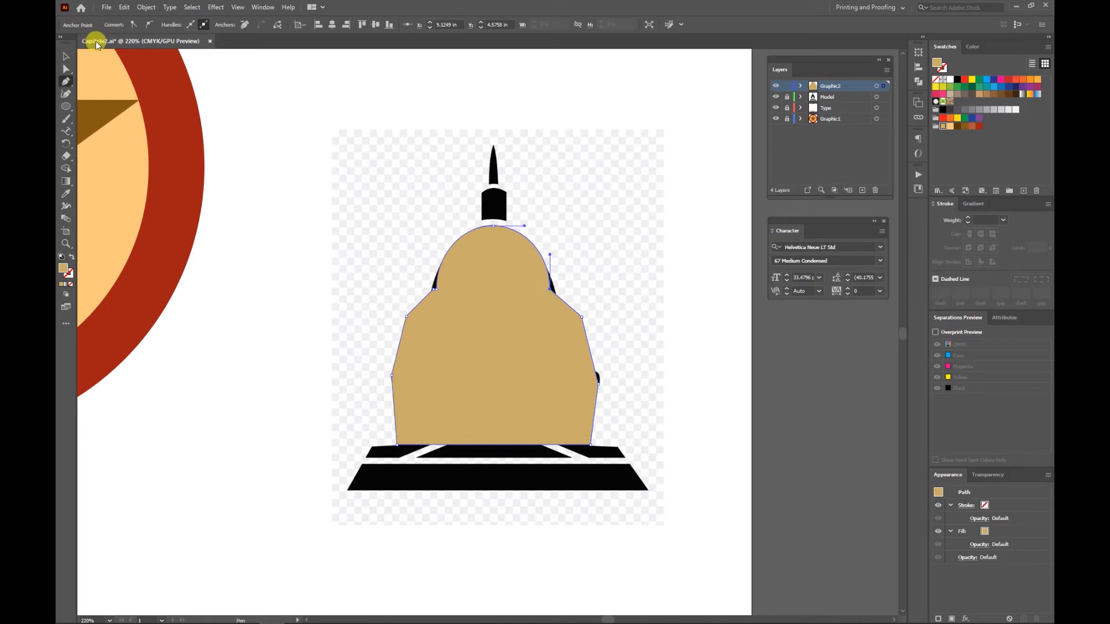
Select the dome-and-tiers shape and try to merge its dome area with the Shape Builder tool.
{"action": "left_click", "coordinate": [66, 69]}
{"action": "left_click", "coordinate": [520, 373]}
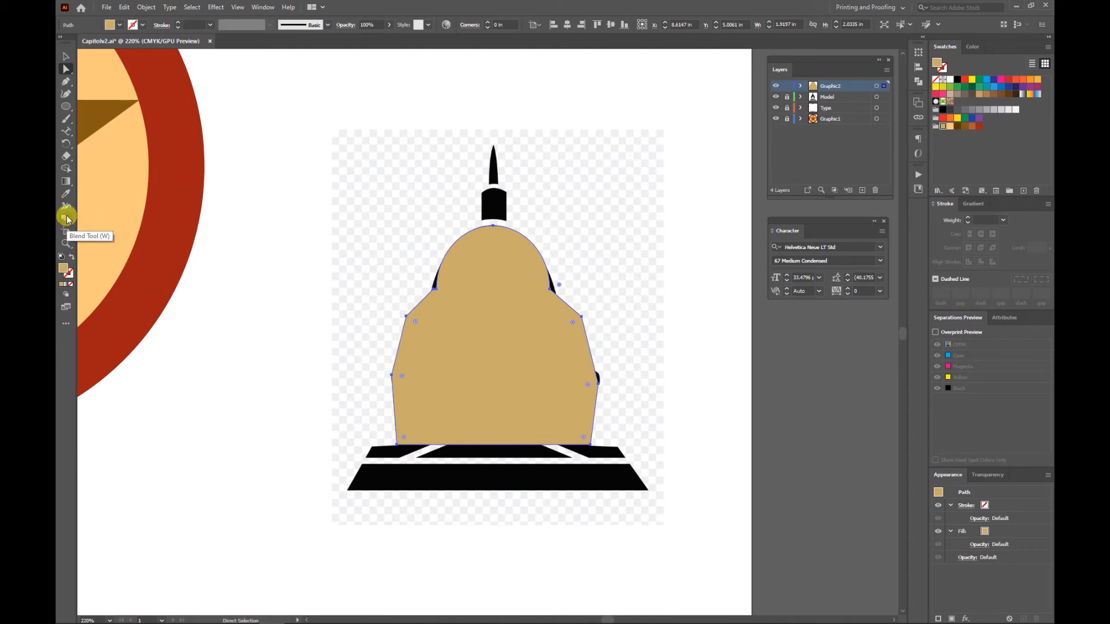
{"action": "left_click", "coordinate": [66, 168]}
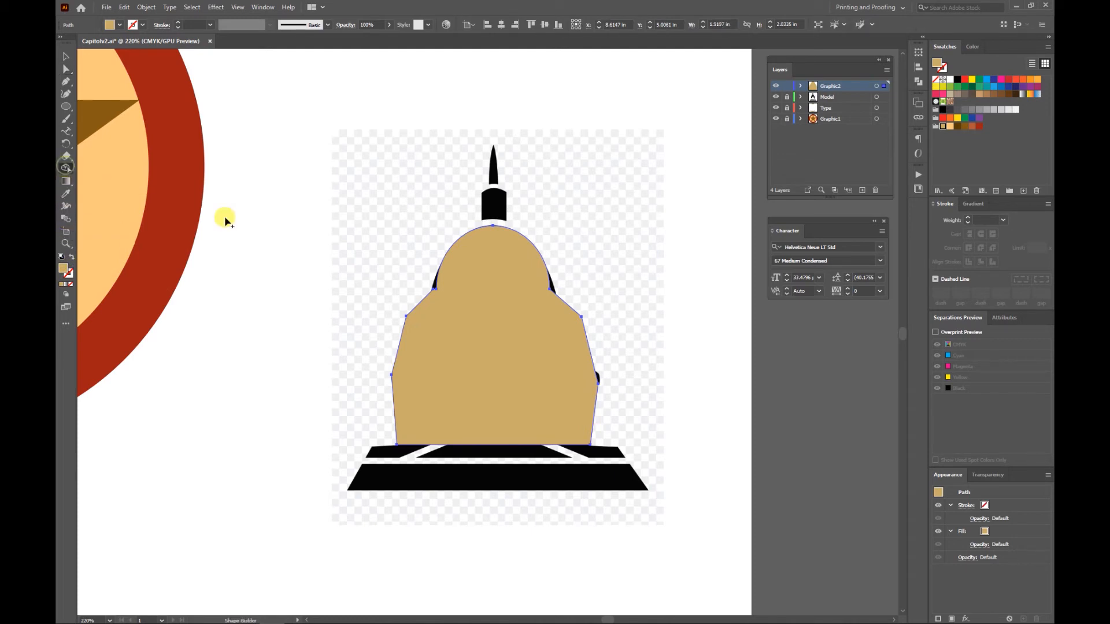
{"action": "left_click", "coordinate": [495, 268]}
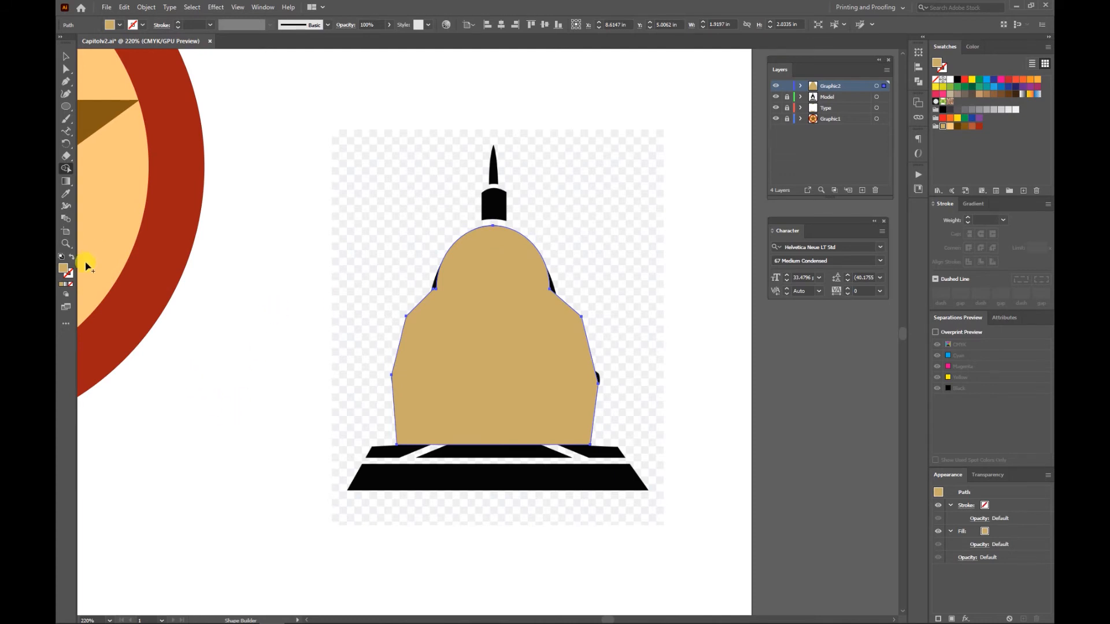
Draw a rectangle about 2.79 by 0.43 in over the capitol's base, spanning the base's full width.
{"action": "left_click", "coordinate": [68, 109]}
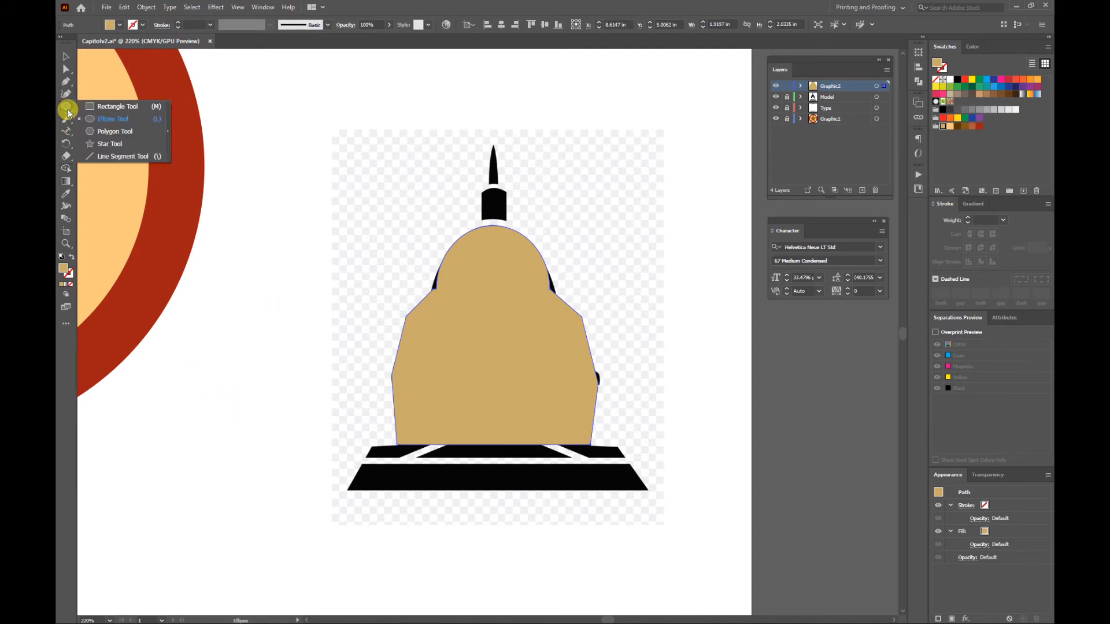
{"action": "left_click", "coordinate": [105, 108]}
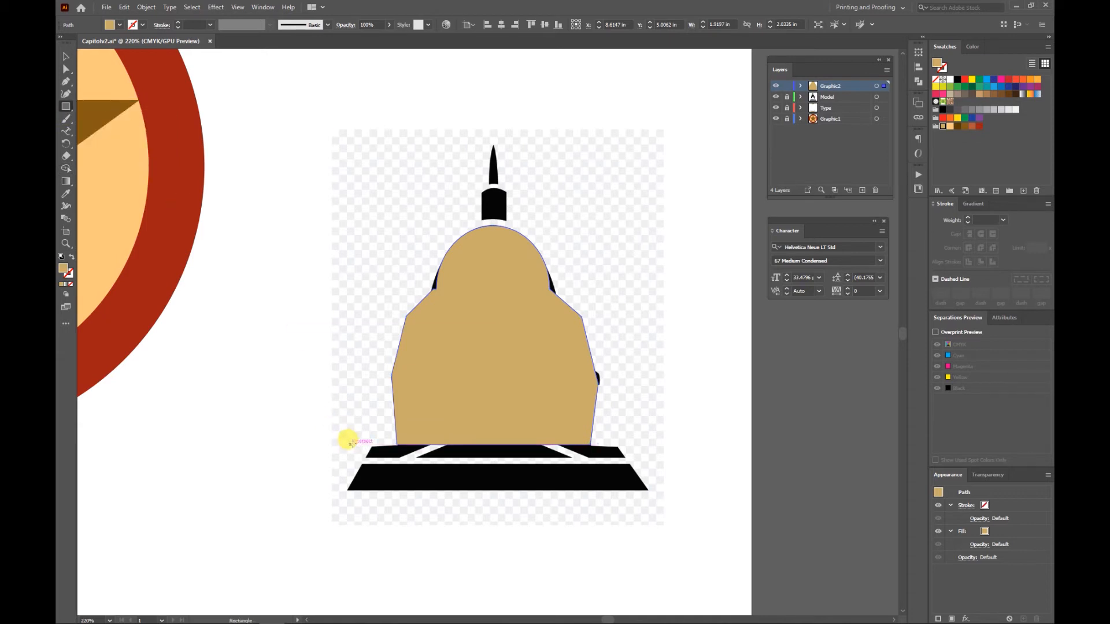
{"action": "left_click_drag", "start_coordinate": [352, 444], "coordinate": [647, 490]}
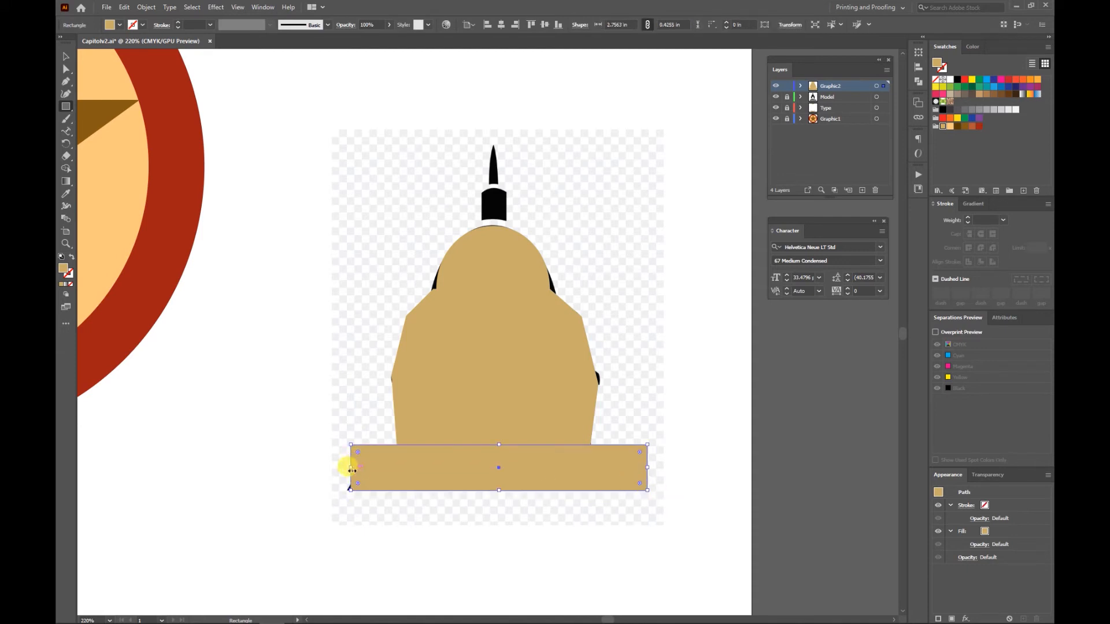
{"action": "left_click_drag", "start_coordinate": [350, 468], "coordinate": [347, 468]}
Move the base rectangle's two upper corners inward to meet the column tiers' lower corners, forming a trapezoid, and deselect it.
{"action": "key", "text": "a"}
{"action": "left_click", "coordinate": [648, 448]}
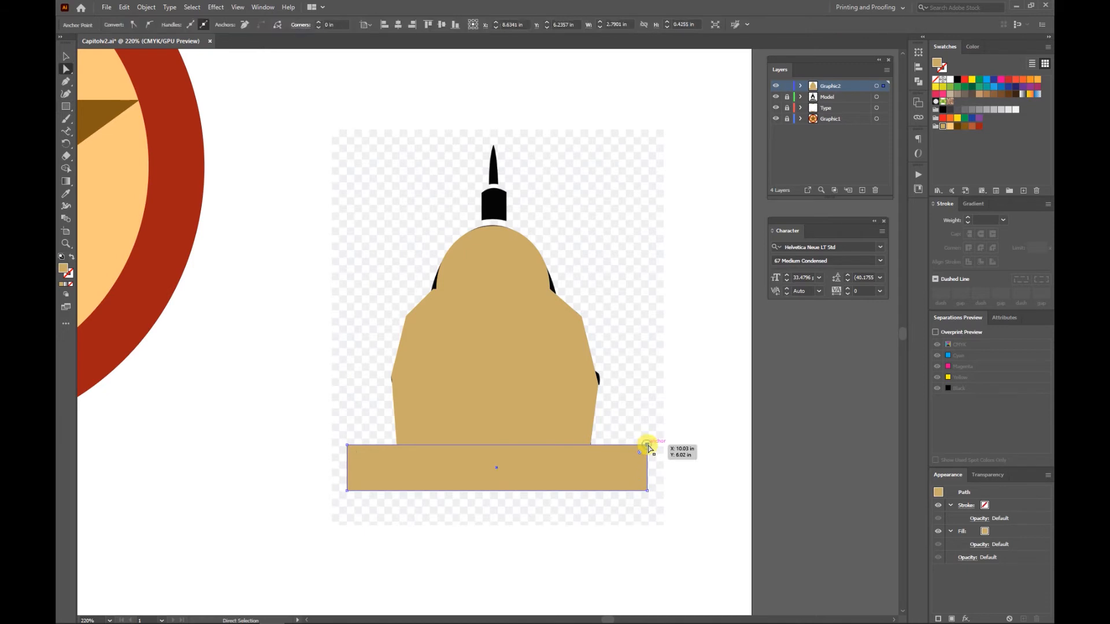
{"action": "left_click_drag", "start_coordinate": [647, 448], "coordinate": [590, 445]}
{"action": "left_click_drag", "start_coordinate": [348, 449], "coordinate": [396, 445]}
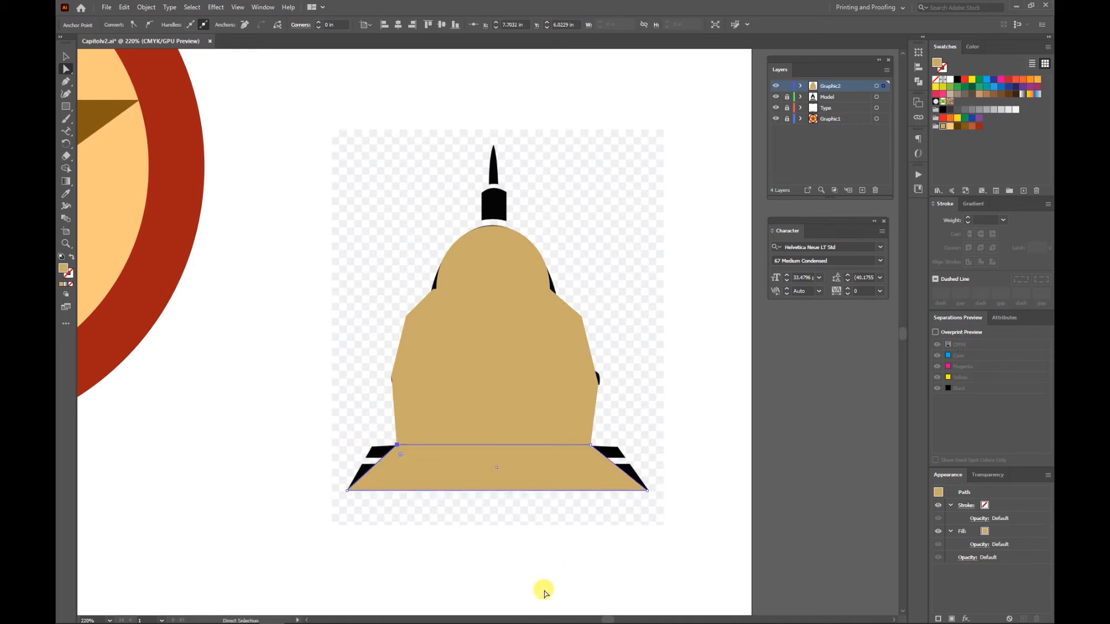
{"action": "left_click", "coordinate": [698, 413]}
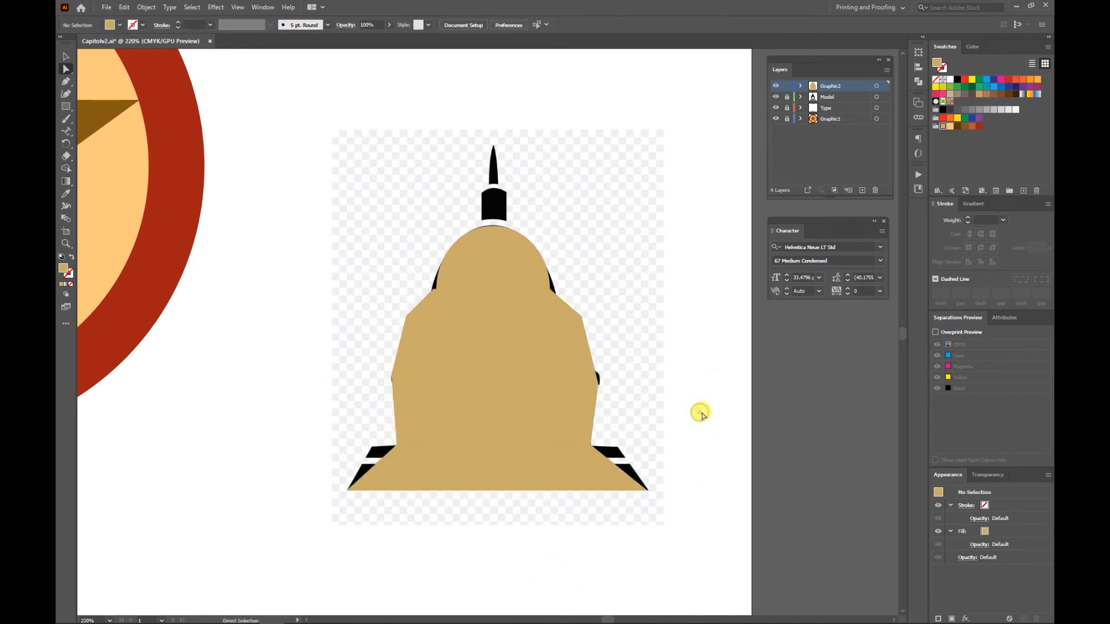
Select the dome-and-tiers shape and the trapezoid base, and merge them with the Shape Builder tool.
{"action": "key", "text": "v"}
{"action": "left_click", "coordinate": [540, 358]}
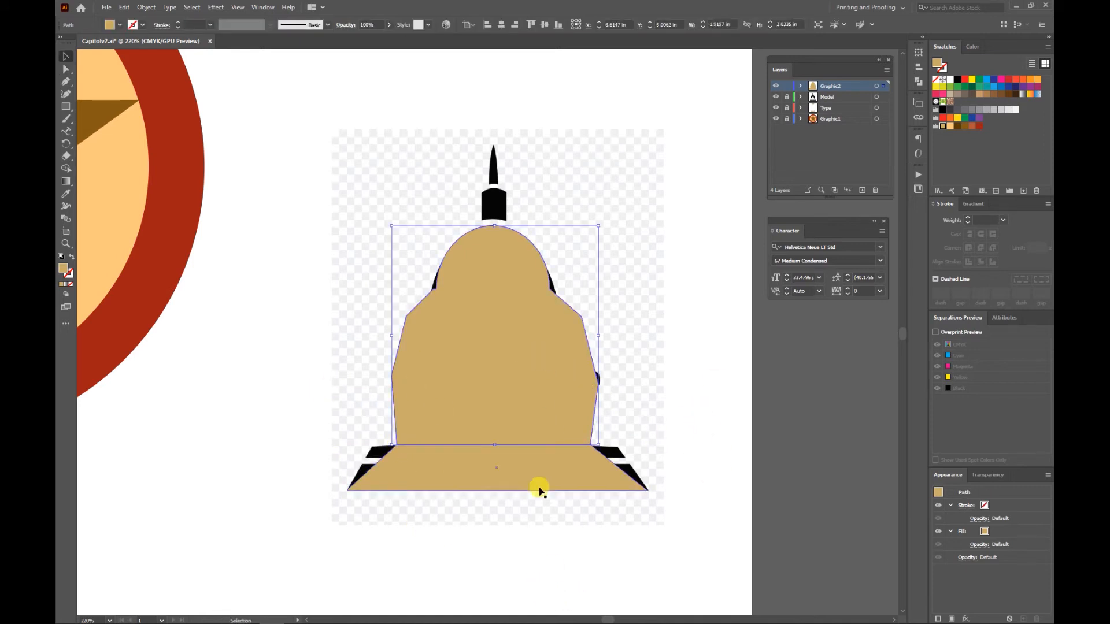
{"action": "left_click", "coordinate": [501, 471], "text": "shift"}
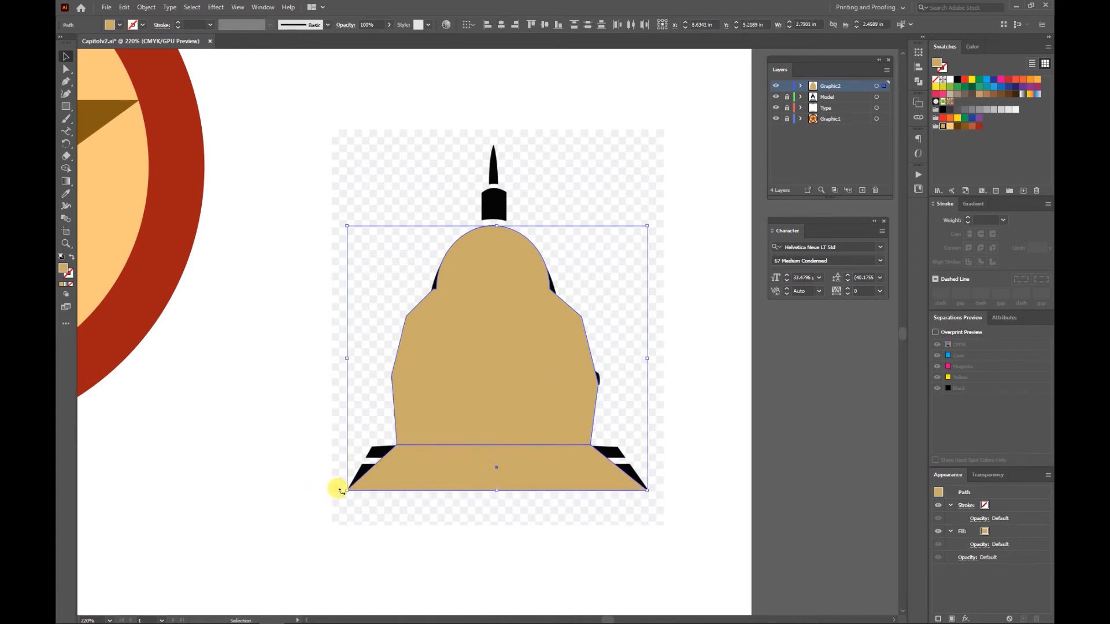
{"action": "key", "text": "shift+m"}
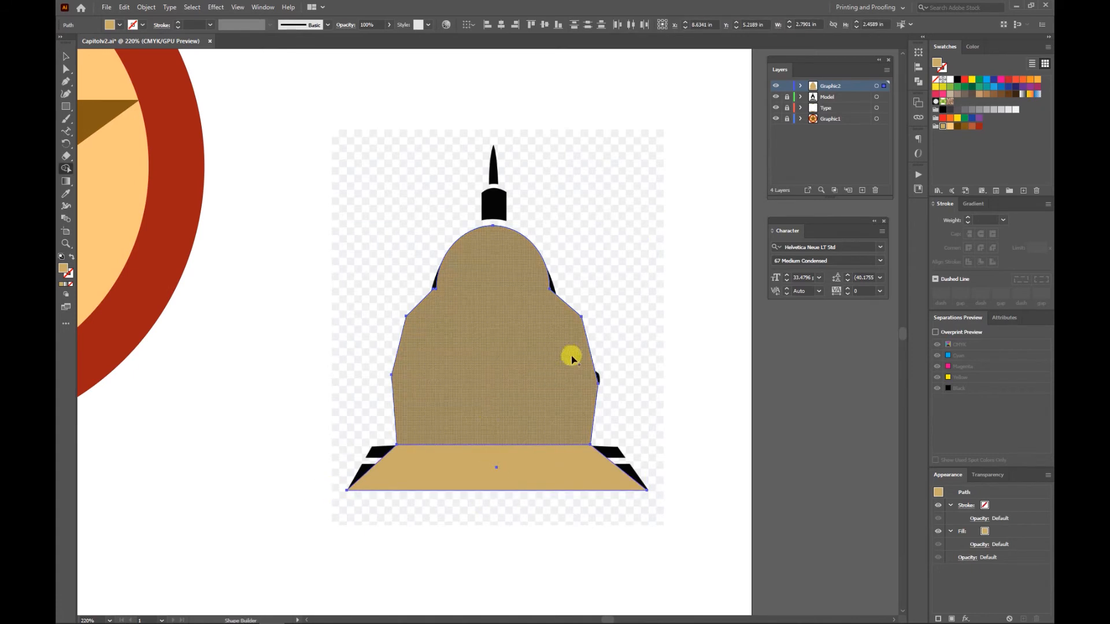
{"action": "left_click_drag", "start_coordinate": [502, 384], "coordinate": [515, 462]}
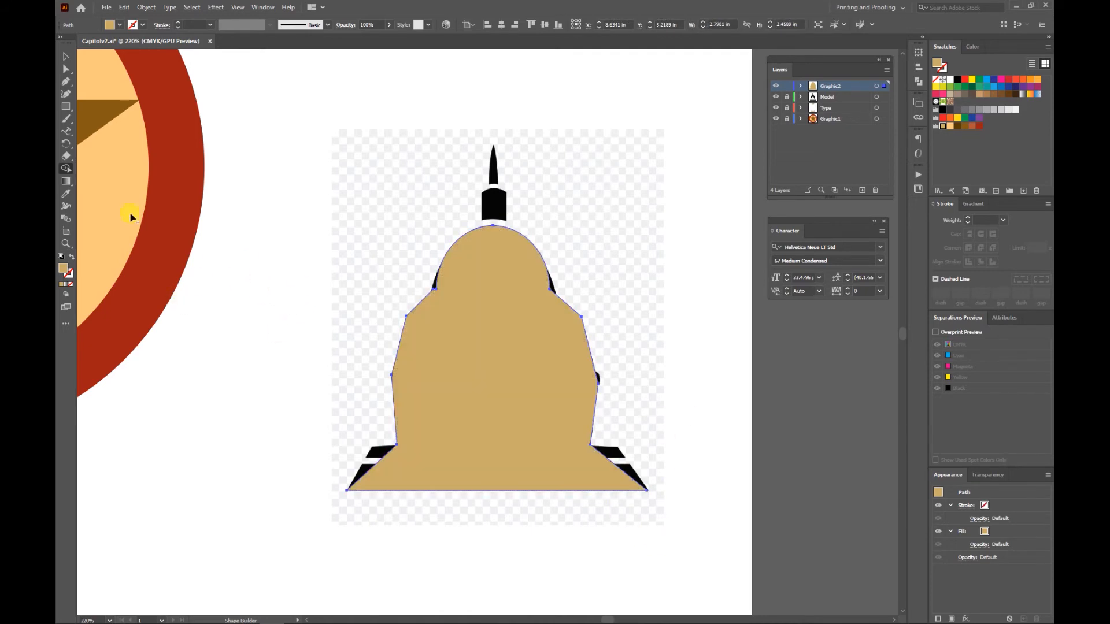
Delete the extra anchor point beside the dome's left end so the dome runs straight into the upper tier's sloped edge.
{"action": "left_click", "coordinate": [66, 56]}
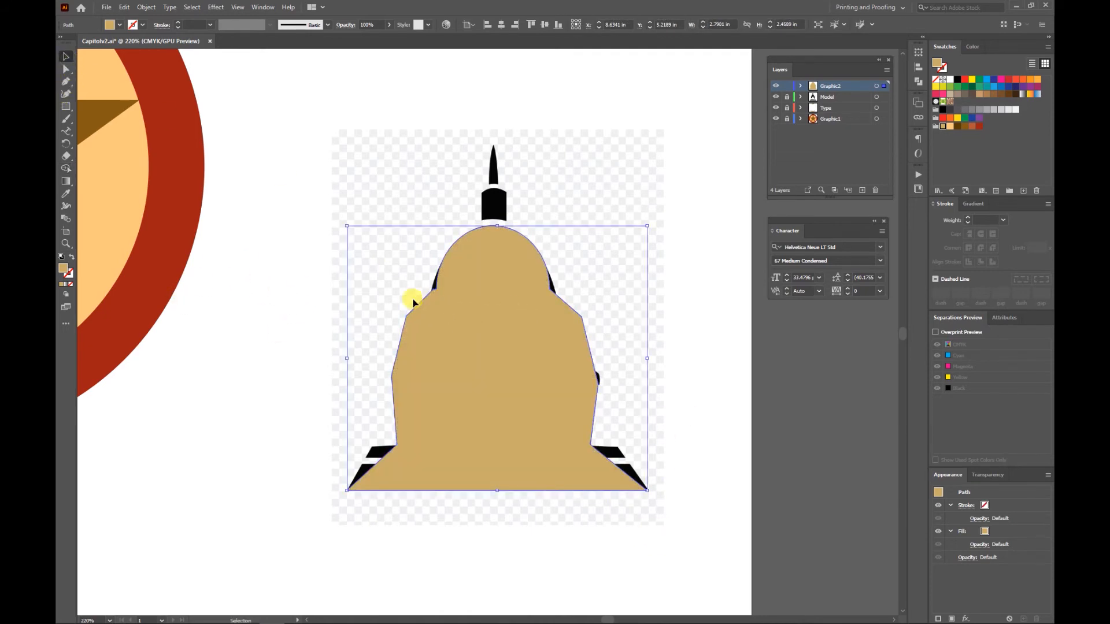
{"action": "key", "text": "a"}
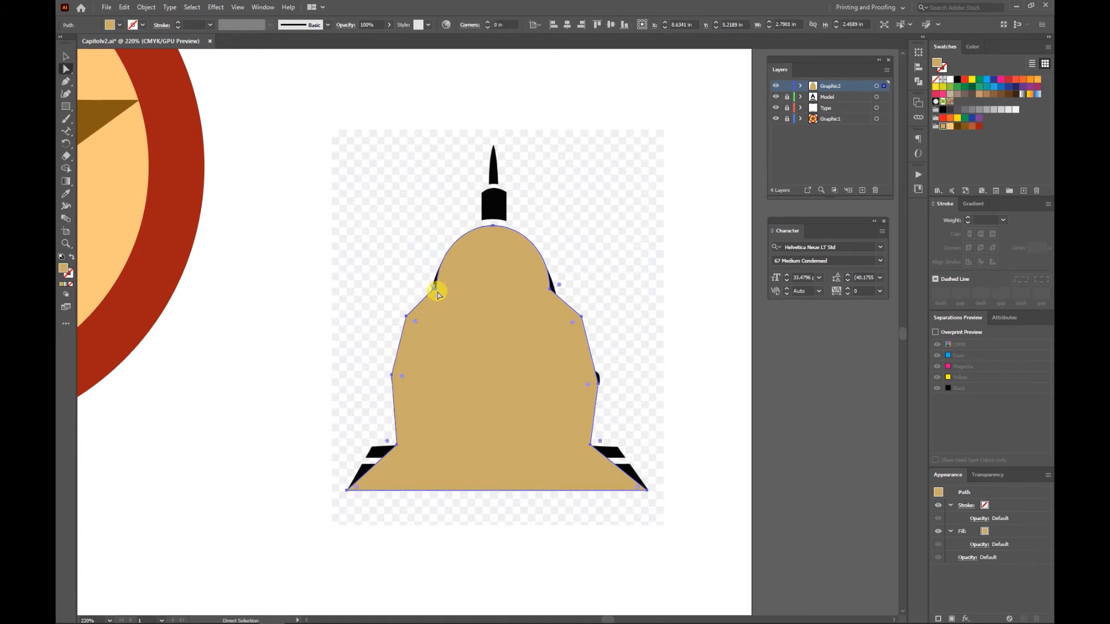
{"action": "left_click", "coordinate": [437, 288]}
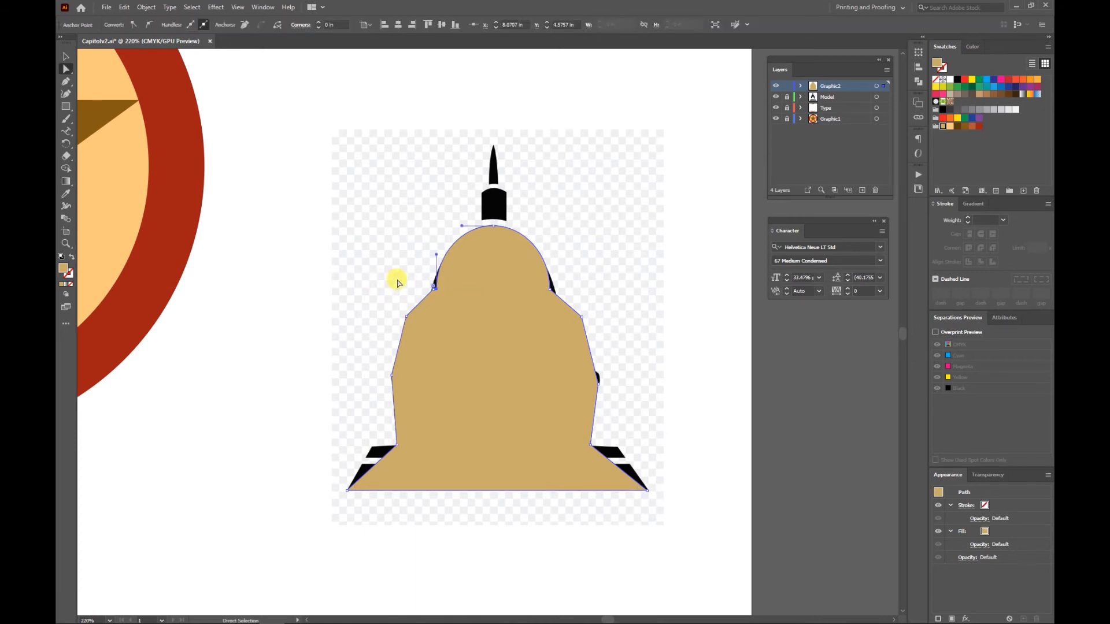
{"action": "left_click_drag", "start_coordinate": [384, 266], "coordinate": [486, 340]}
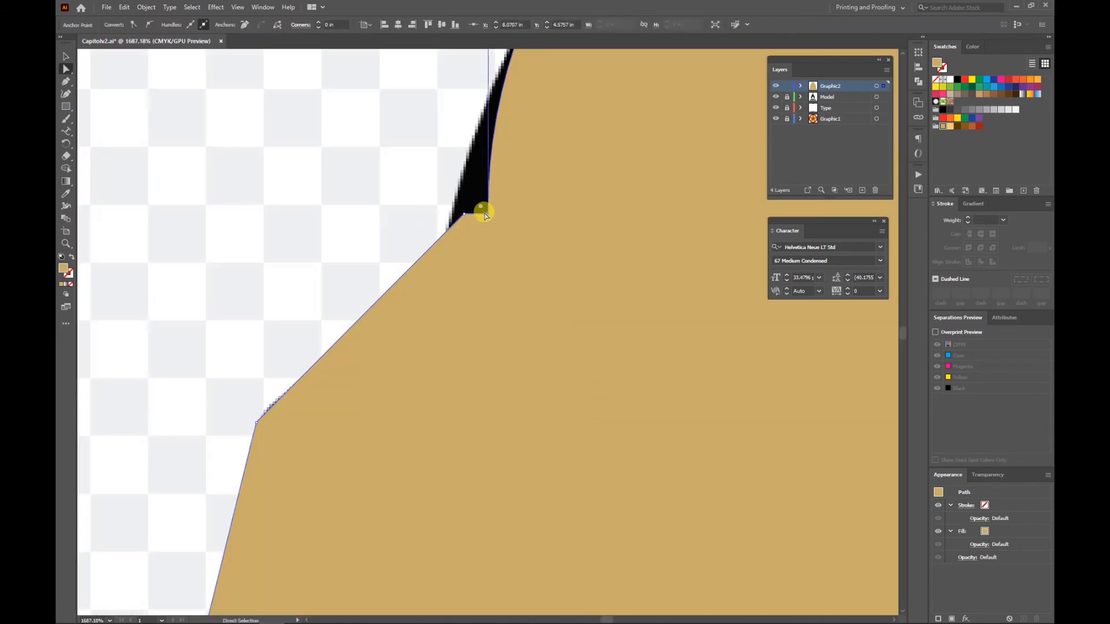
{"action": "left_click_drag", "start_coordinate": [484, 215], "coordinate": [490, 218]}
{"action": "left_click_drag", "start_coordinate": [463, 217], "coordinate": [489, 217]}
{"action": "key", "text": "Delete"}
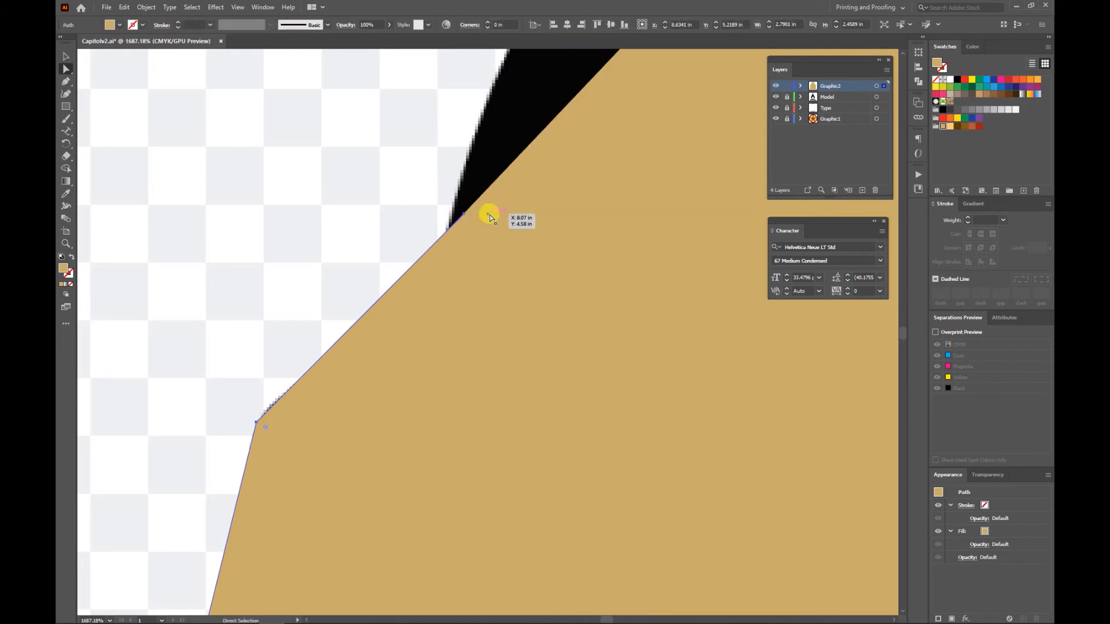
{"action": "key", "text": "ctrl+z"}
{"action": "left_click", "coordinate": [466, 215]}
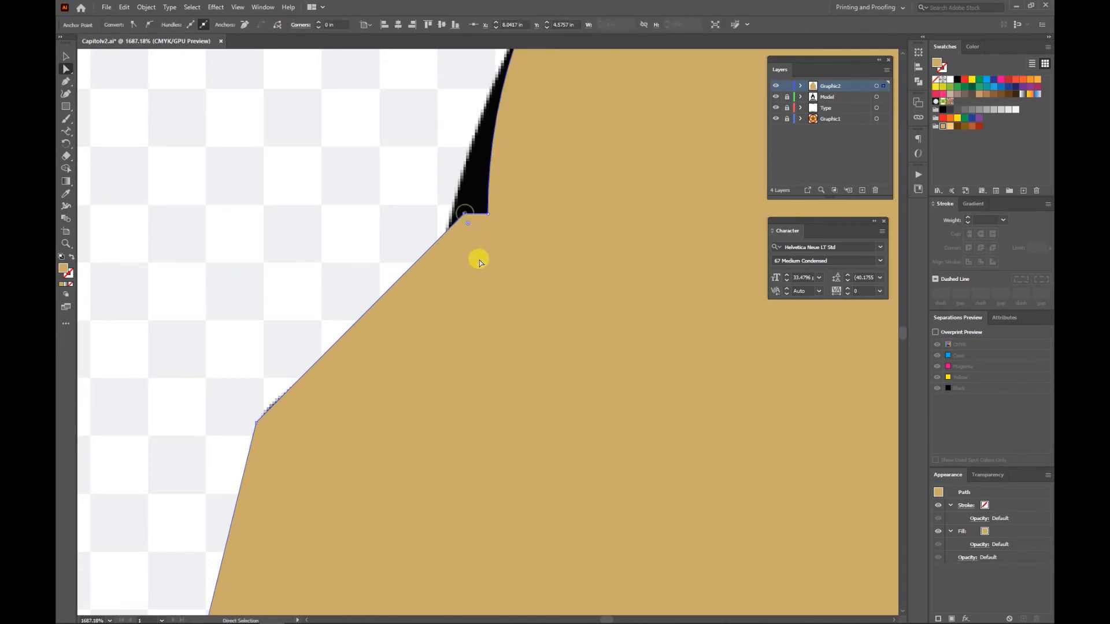
{"action": "key", "text": "Delete"}
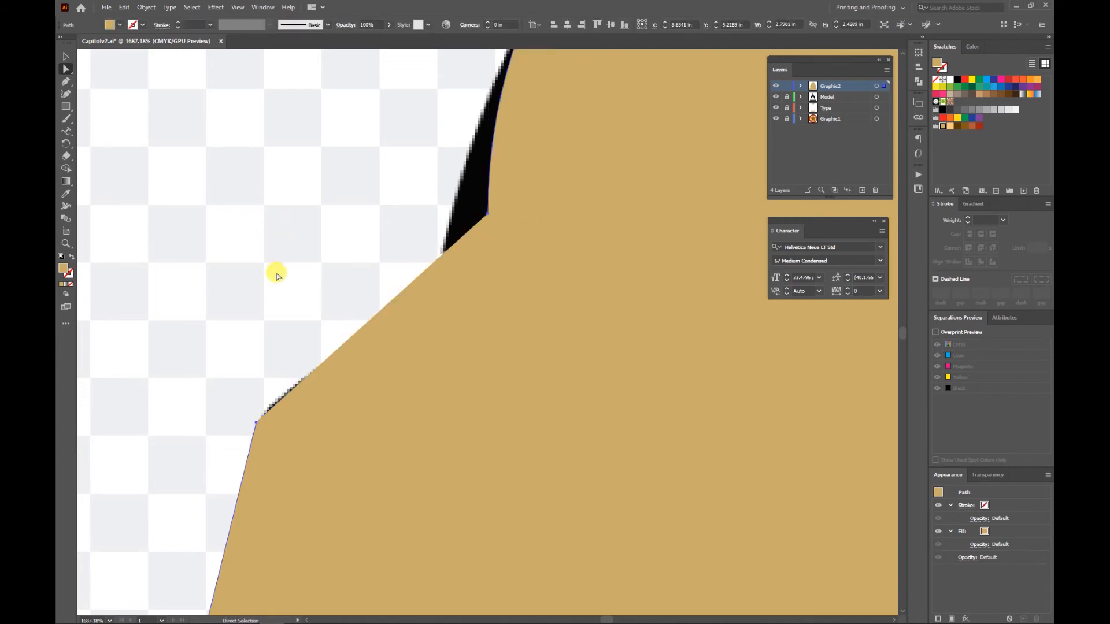
With the Star tool, draw a triangle about 0.58 by 0.50 in over the black block above the dome.
{"action": "key", "text": "ctrl+minus"}
{"action": "key", "text": "ctrl+minus"}
{"action": "key", "text": "ctrl+minus"}
{"action": "key", "text": "ctrl+minus"}
{"action": "key", "text": "ctrl+minus"}
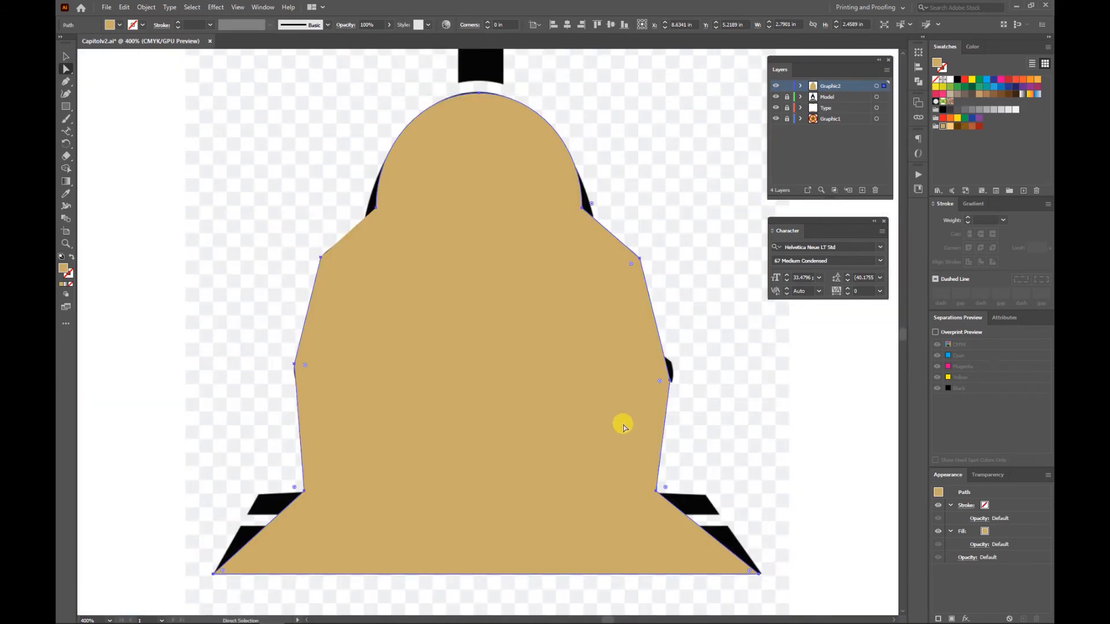
{"action": "left_click_drag", "start_coordinate": [748, 428], "coordinate": [703, 456]}
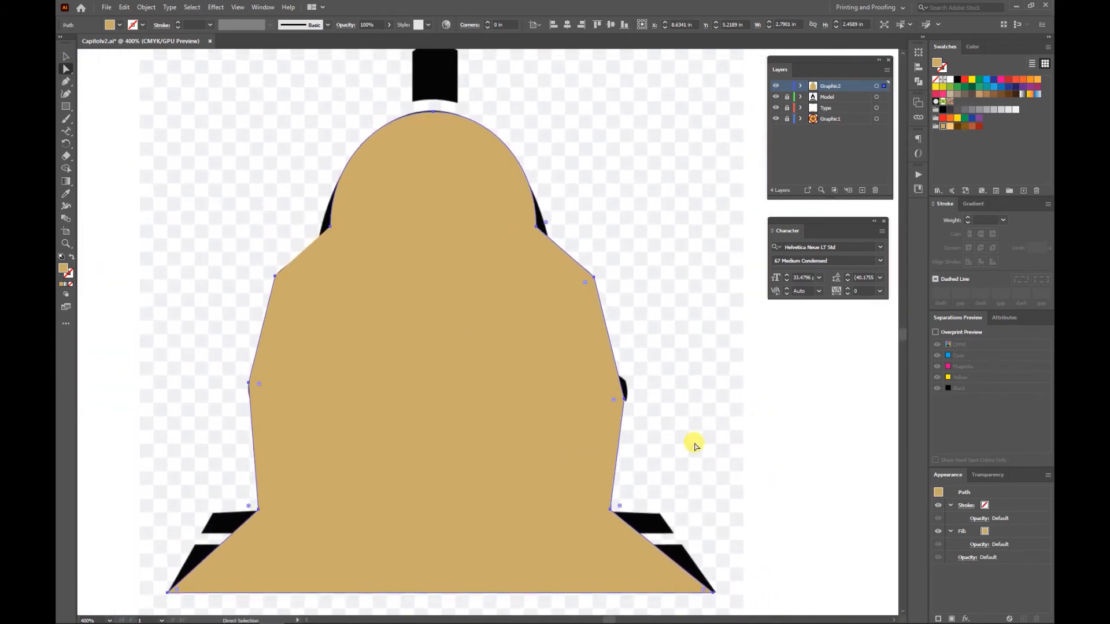
{"action": "left_click_drag", "start_coordinate": [674, 266], "coordinate": [706, 366]}
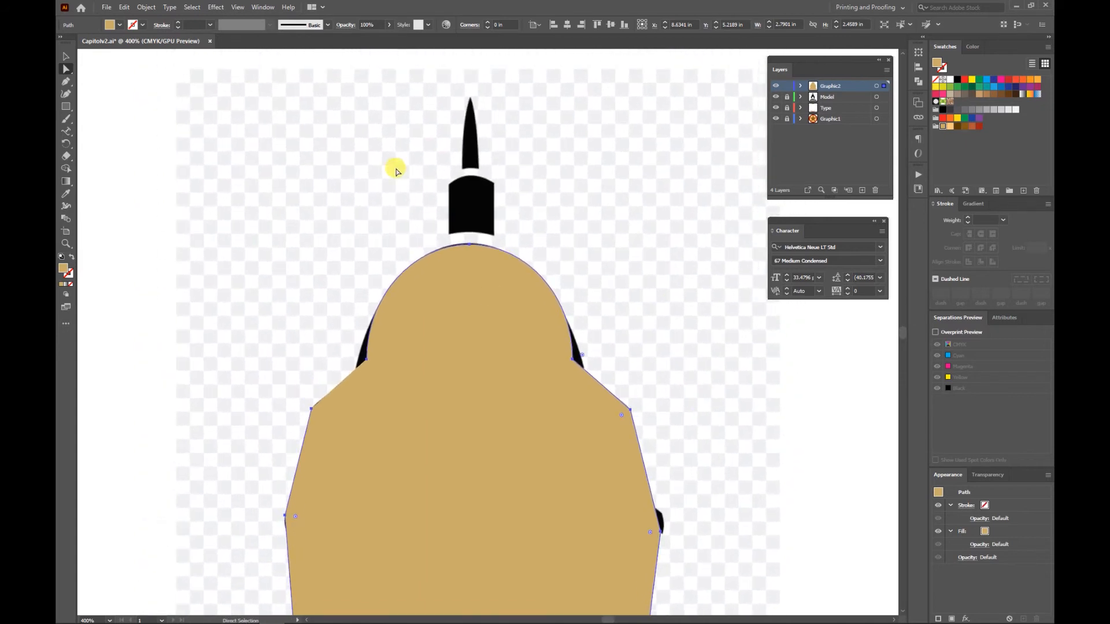
{"action": "left_click_drag", "start_coordinate": [67, 109], "coordinate": [107, 144]}
{"action": "left_click_drag", "start_coordinate": [305, 136], "coordinate": [526, 256]}
Nudge the triangle down and slightly left so its base corners meet the dome's curve and its tip lines up with the spire.
{"action": "key", "text": "Down"}
{"action": "key", "text": "Down"}
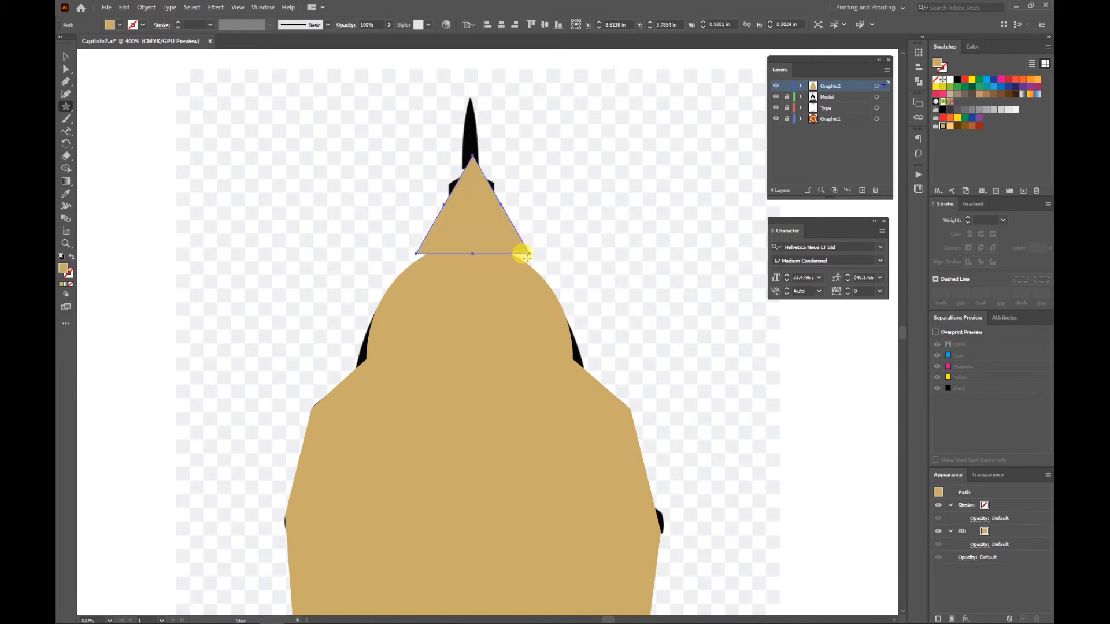
{"action": "key", "text": "Down"}
{"action": "key", "text": "Down"}
{"action": "key", "text": "Down"}
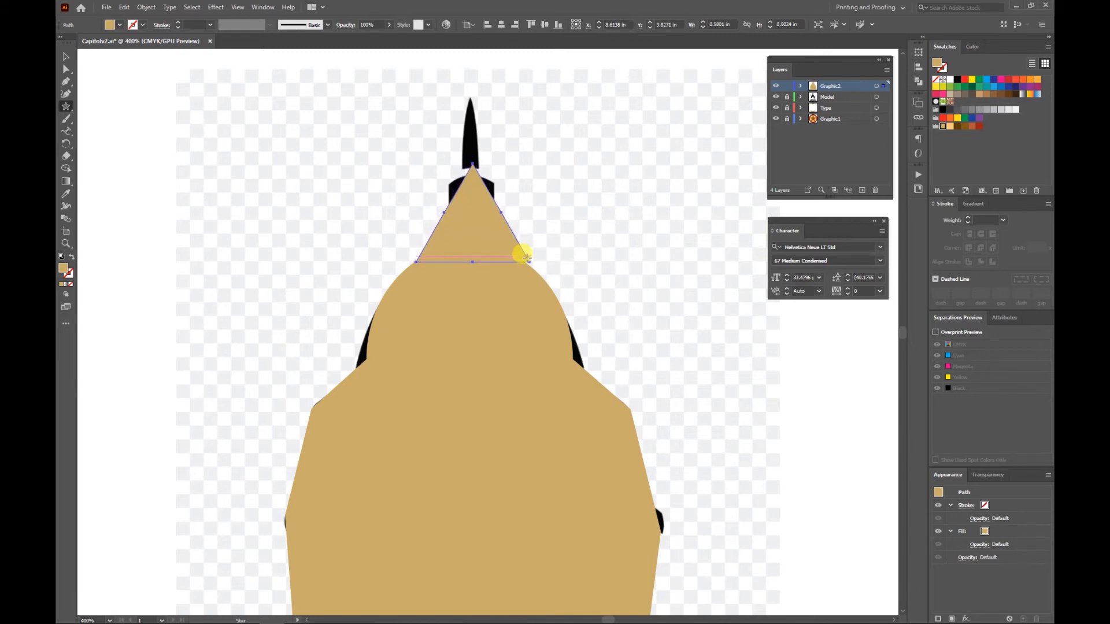
{"action": "key", "text": "Left"}
{"action": "key", "text": "Down"}
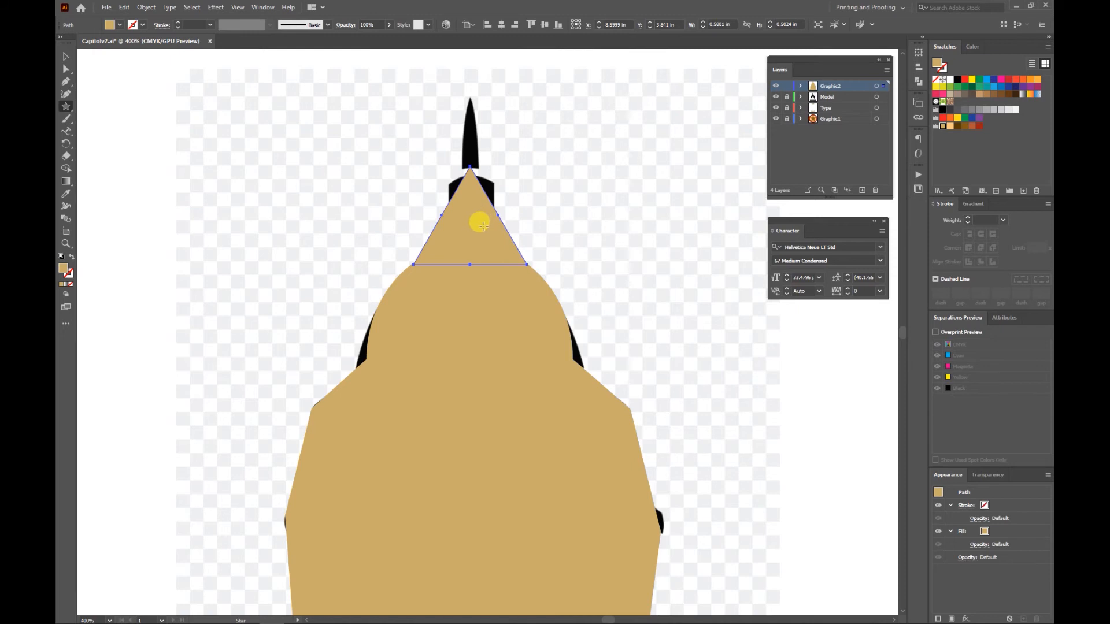
Duplicate the triangle upward over the spire, resize the copy to about 0.25 by 0.38 in, and overlap it with the lower triangle's tip.
{"action": "left_click", "coordinate": [65, 56]}
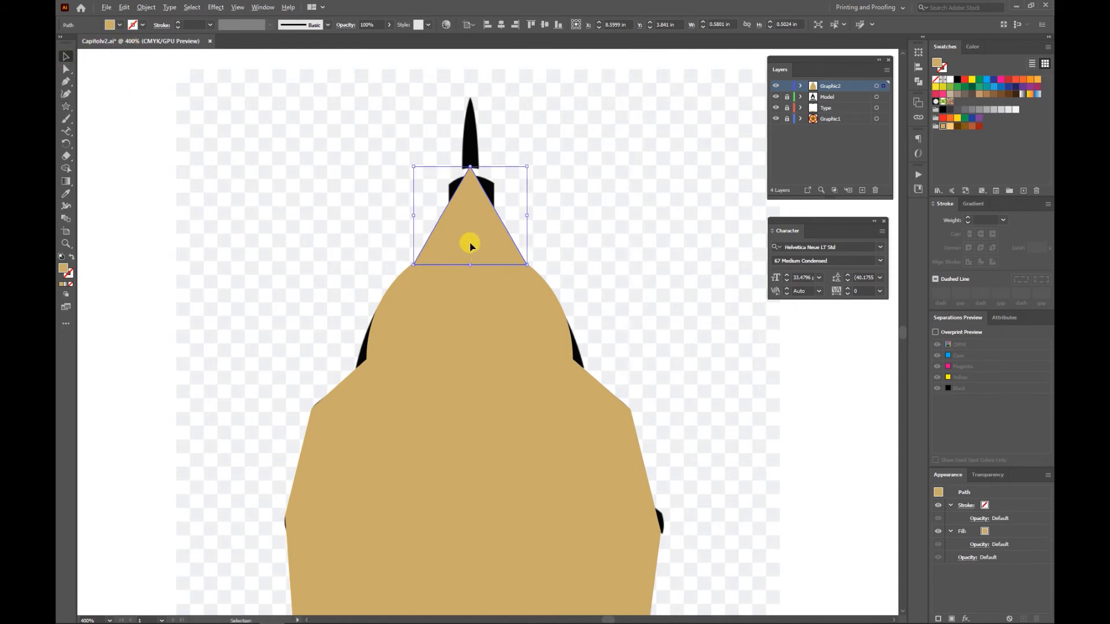
{"action": "left_click_drag", "start_coordinate": [470, 246], "coordinate": [471, 176]}
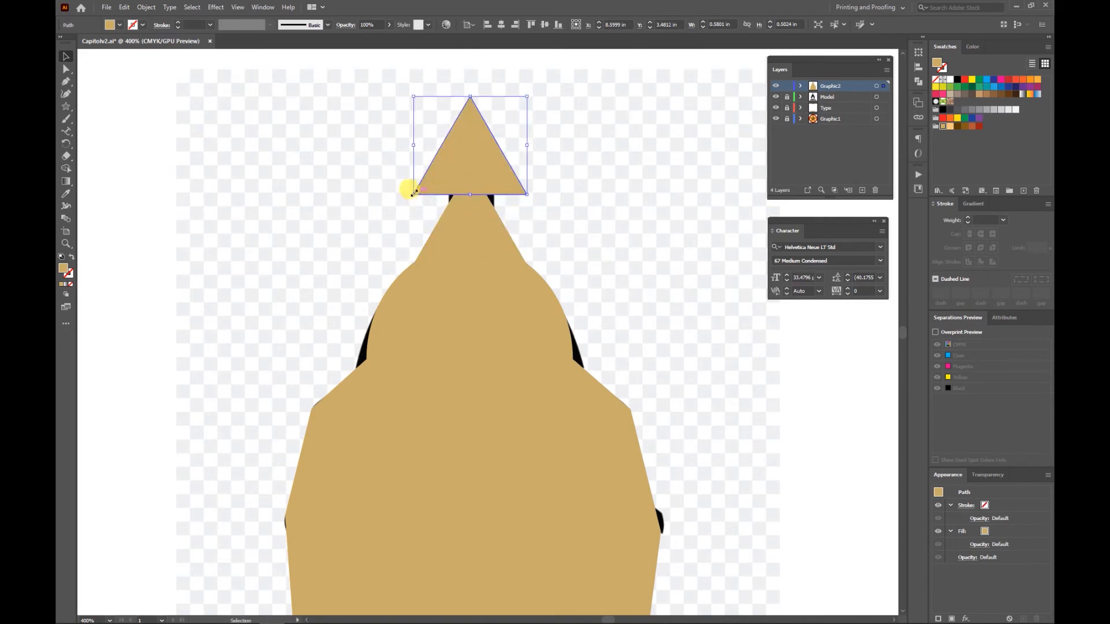
{"action": "key", "text": "space"}
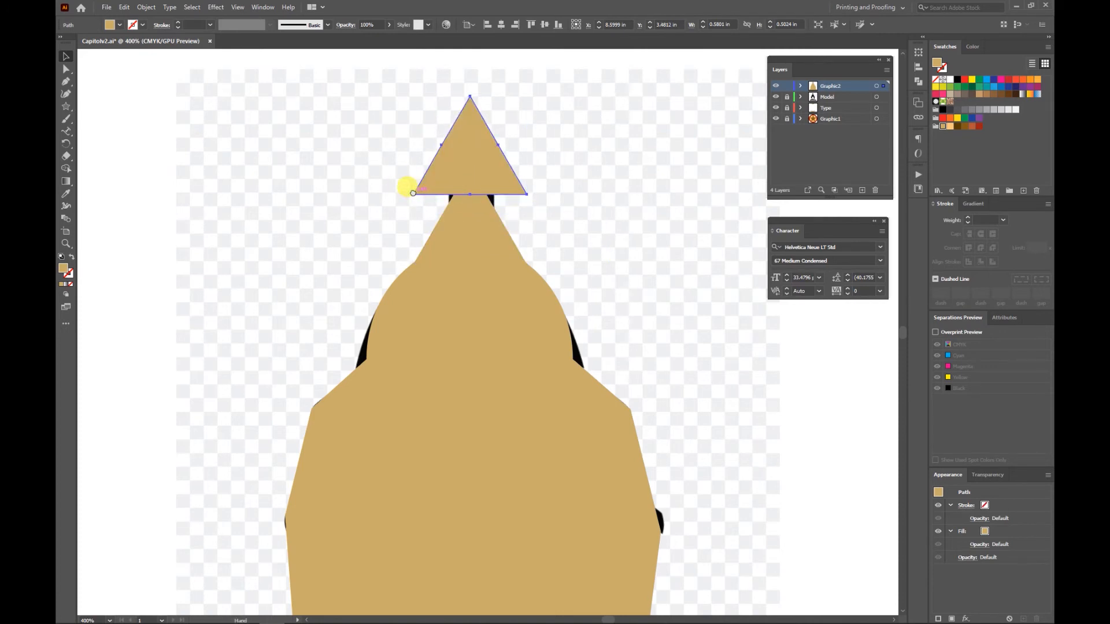
{"action": "left_click_drag", "start_coordinate": [413, 193], "coordinate": [436, 183]}
{"action": "key", "text": "space"}
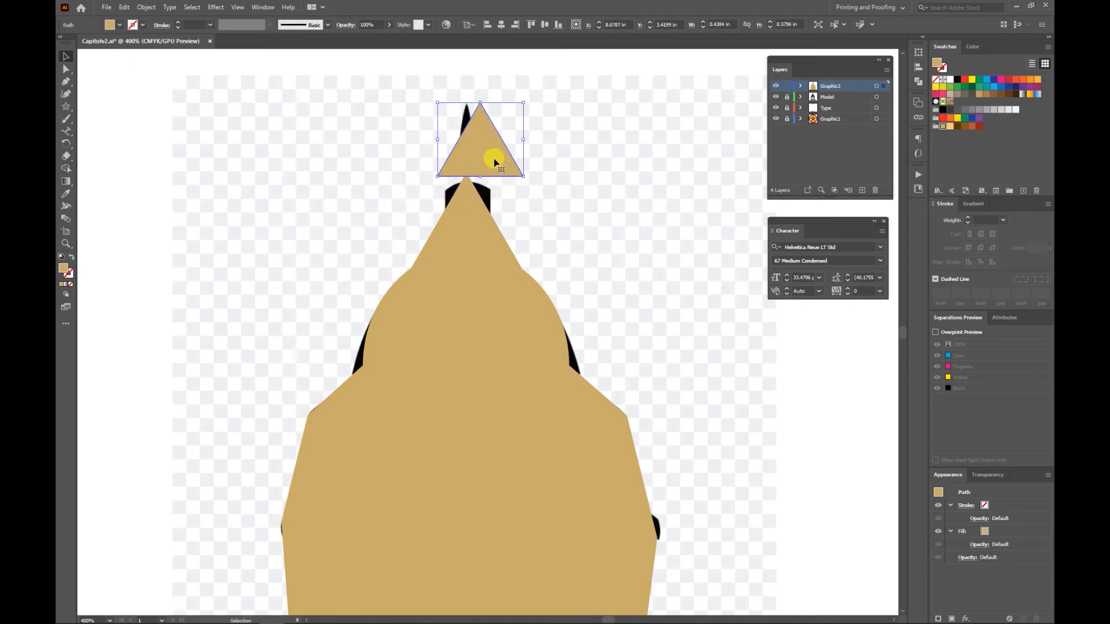
{"action": "left_click_drag", "start_coordinate": [494, 158], "coordinate": [471, 181]}
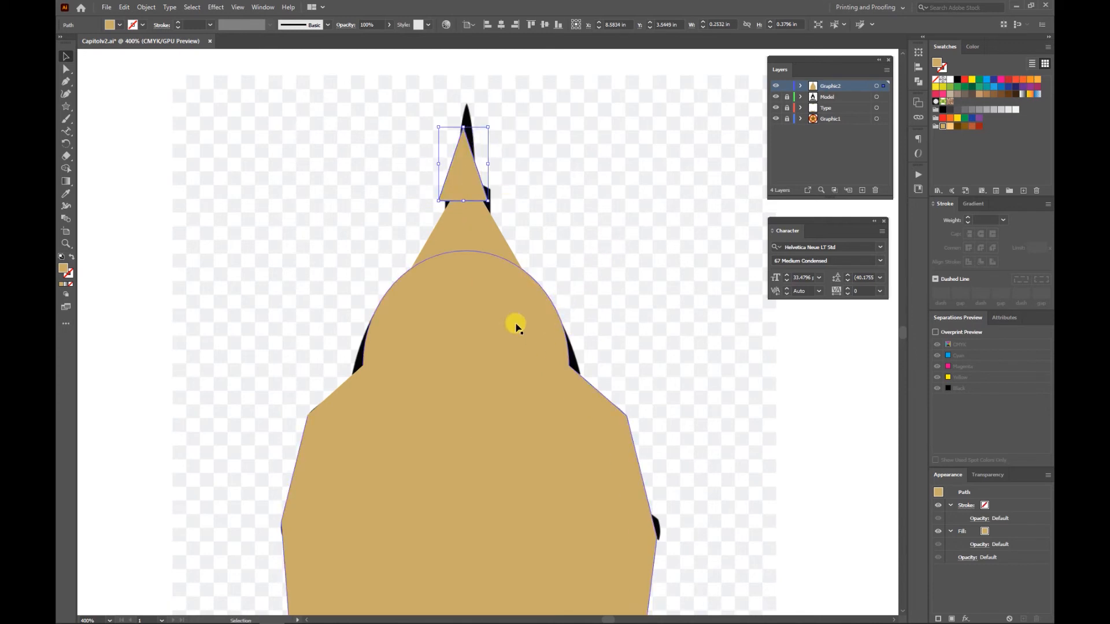
Select the capitol body and both triangles, and align them by their horizontal centers.
{"action": "left_click", "coordinate": [473, 393]}
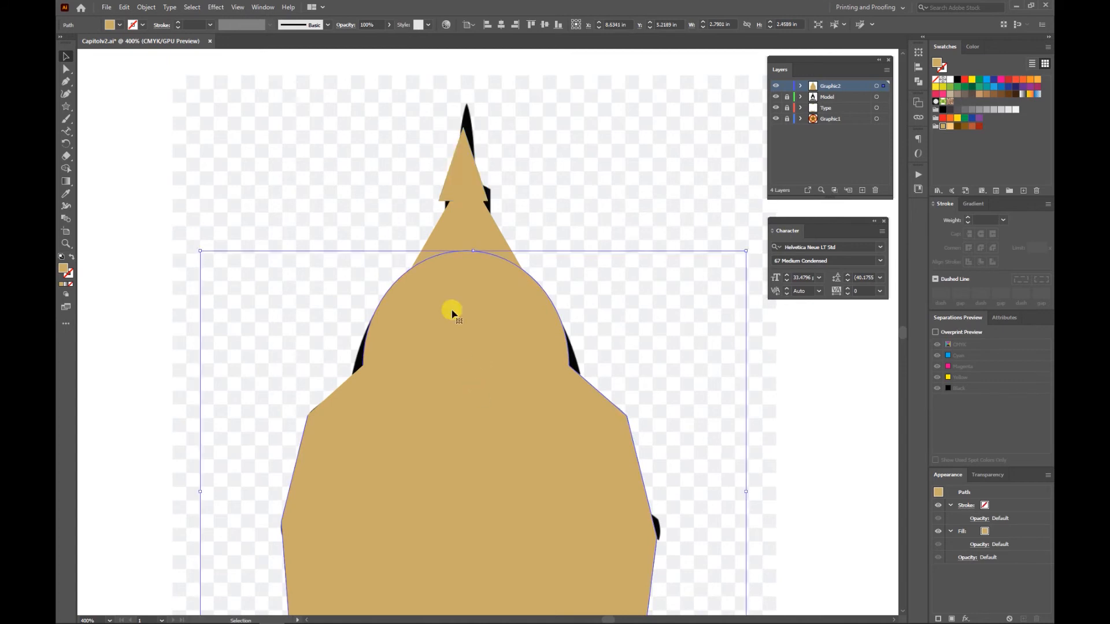
{"action": "left_click", "coordinate": [463, 228], "text": "shift"}
{"action": "left_click", "coordinate": [464, 157], "text": "shift"}
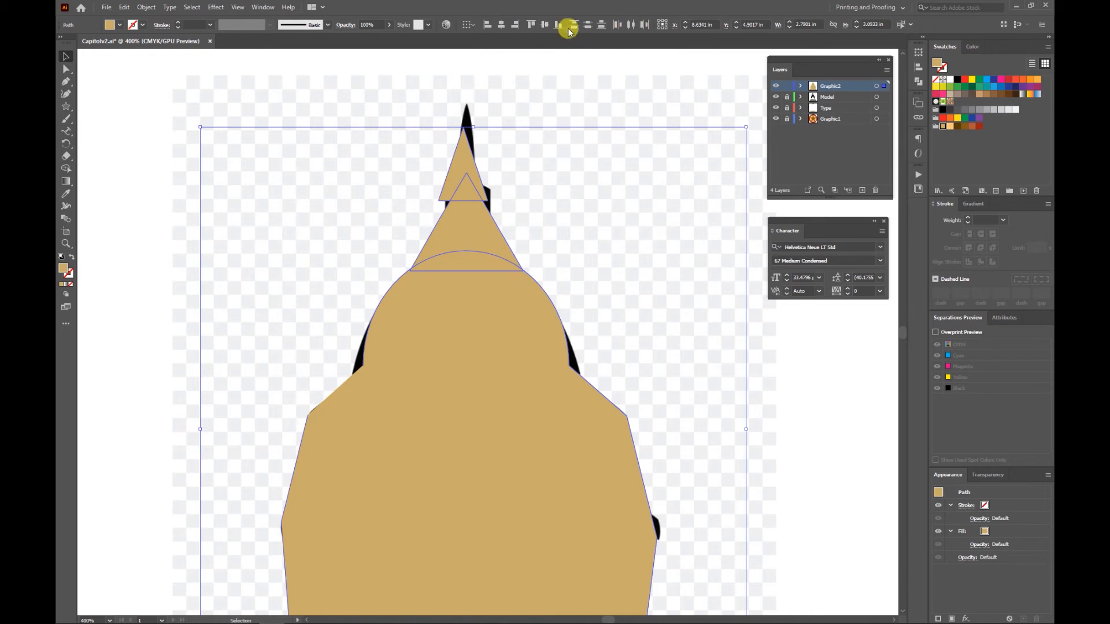
{"action": "left_click", "coordinate": [512, 25]}
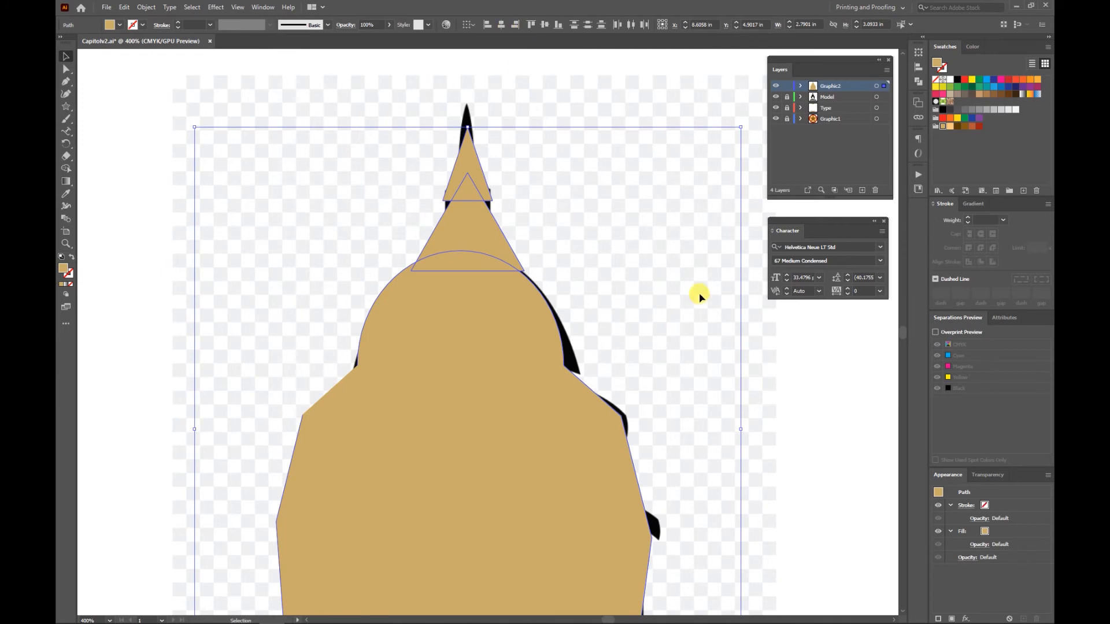
Select both spire triangles, nudge them slightly left to center them over the dome, and deselect them.
{"action": "left_click", "coordinate": [648, 258]}
{"action": "left_click", "coordinate": [485, 192]}
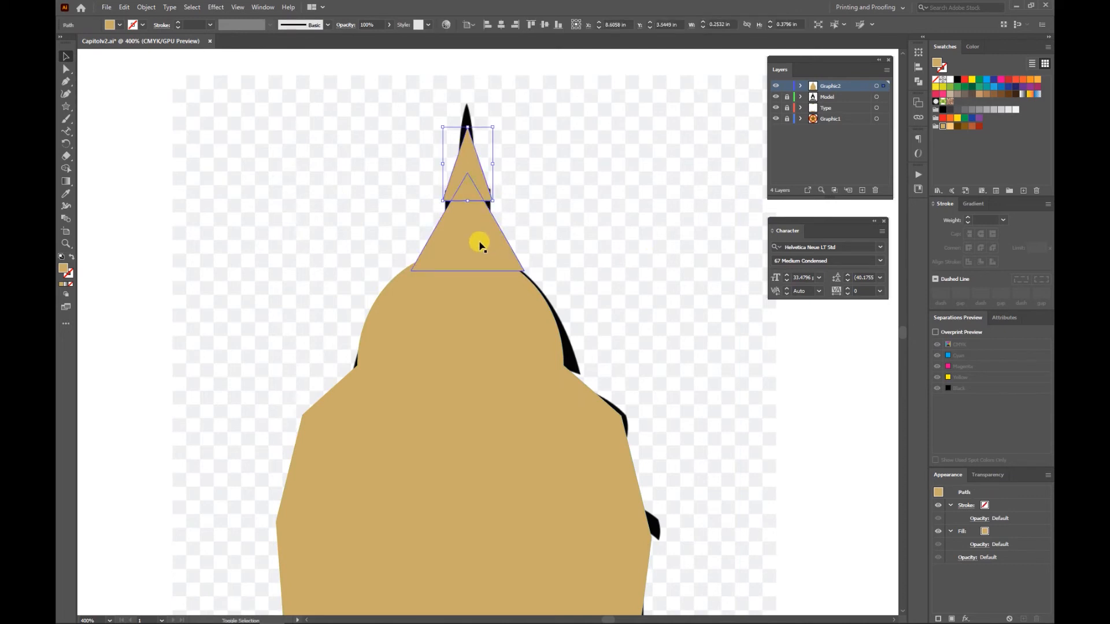
{"action": "left_click", "coordinate": [481, 246], "text": "shift"}
{"action": "key", "text": "Left"}
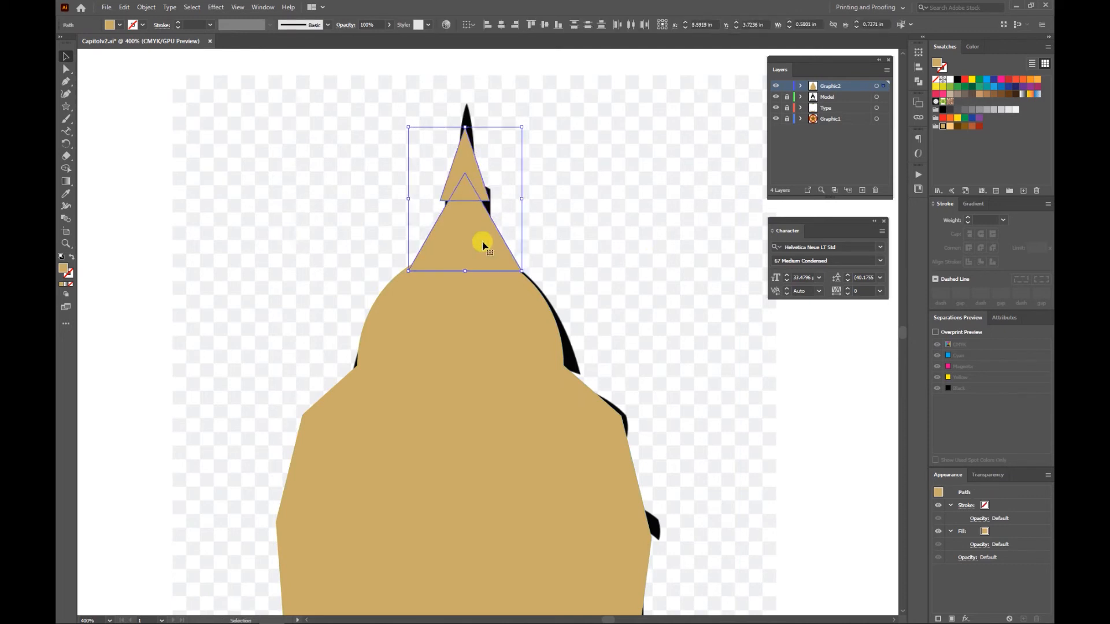
{"action": "key", "text": "Left"}
{"action": "left_click", "coordinate": [642, 209]}
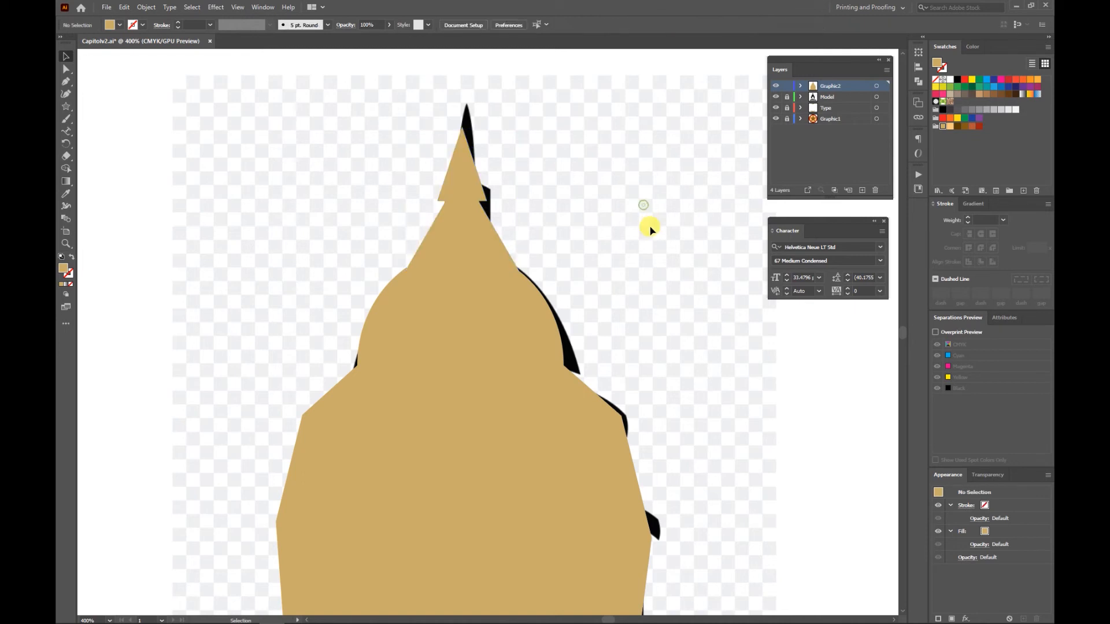
{"action": "key", "text": "ctrl+minus"}
{"action": "key", "text": "ctrl+minus"}
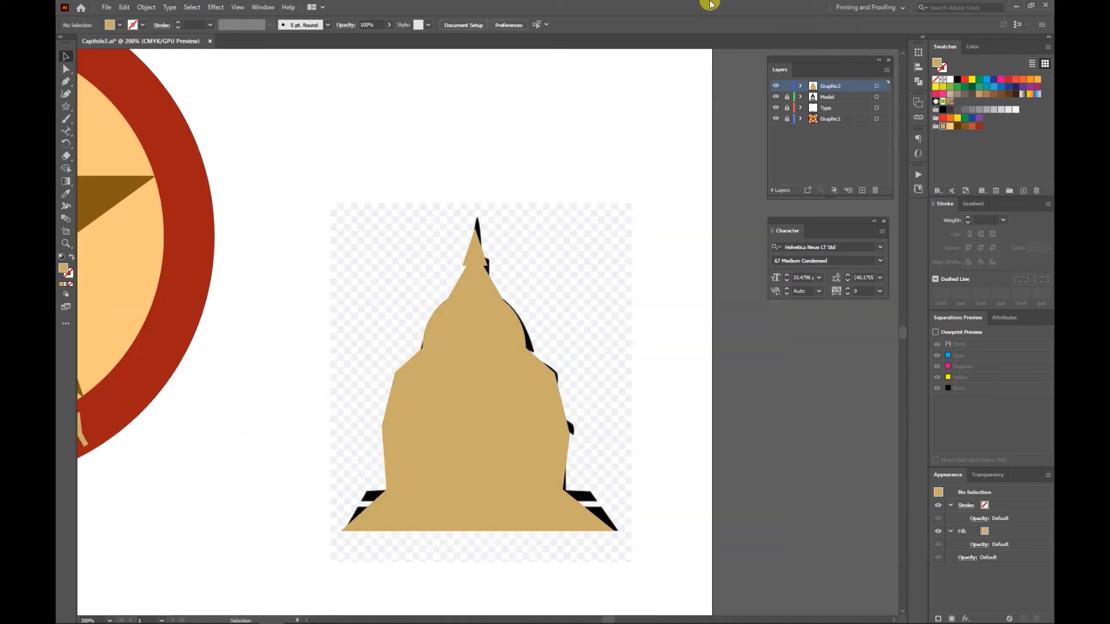
Hide the Model layer, select the capitol body with both spire triangles, and merge them into one silhouette with the Shape Builder tool.
{"action": "left_click", "coordinate": [775, 96]}
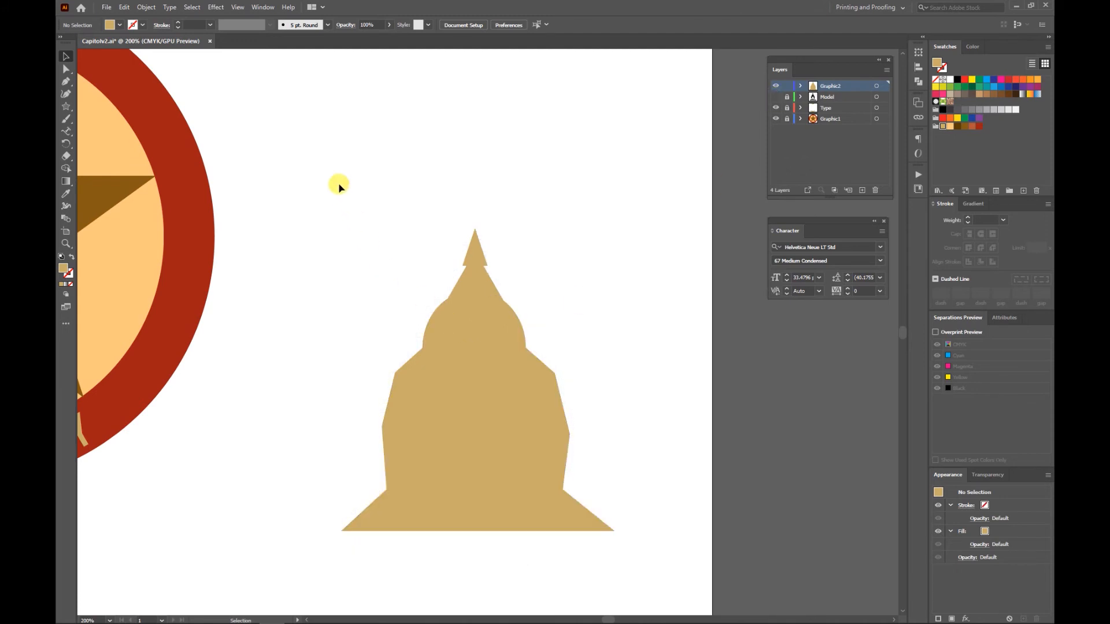
{"action": "mouse_move", "coordinate": [338, 183]}
{"action": "left_mouse_down"}
{"action": "mouse_move", "coordinate": [607, 575]}
{"action": "mouse_move", "coordinate": [614, 567]}
{"action": "left_mouse_up"}
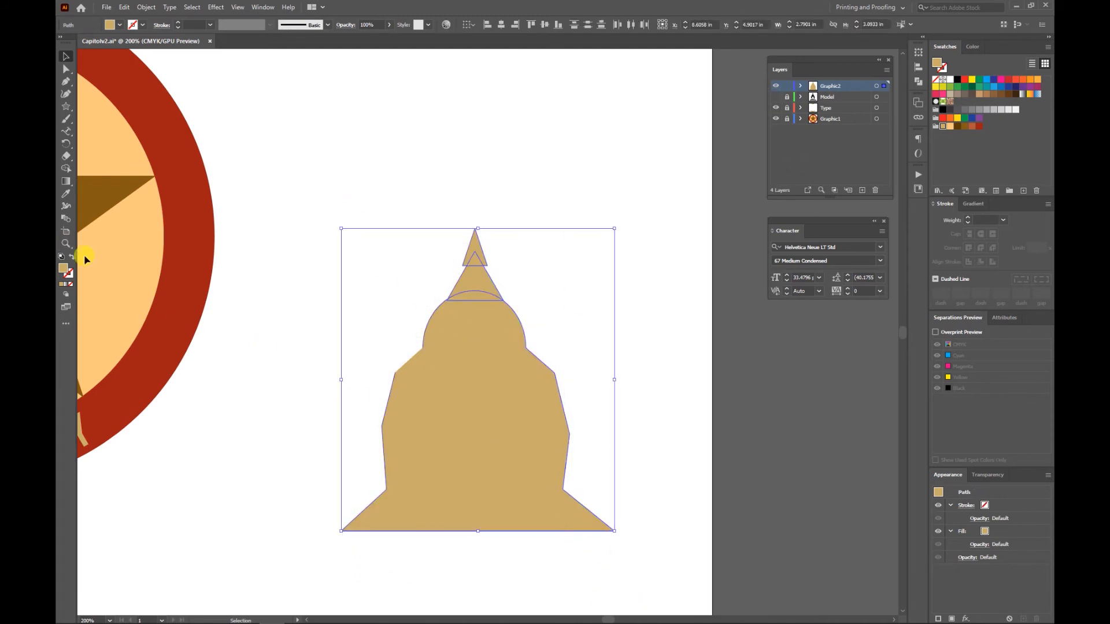
{"action": "key", "text": "shift+m"}
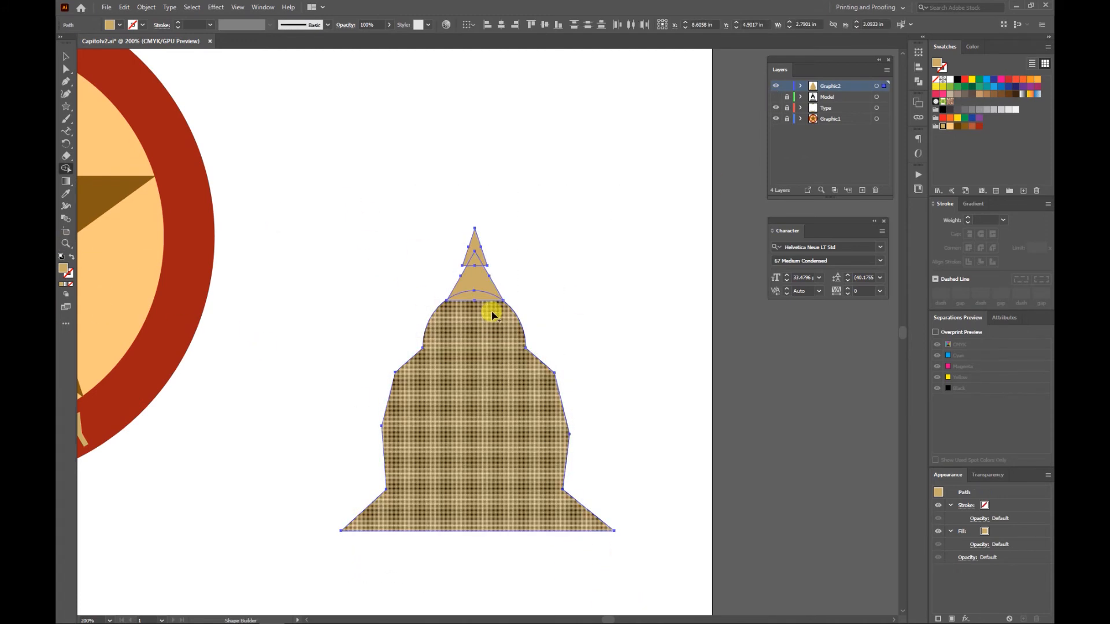
{"action": "left_click_drag", "start_coordinate": [483, 327], "coordinate": [476, 248]}
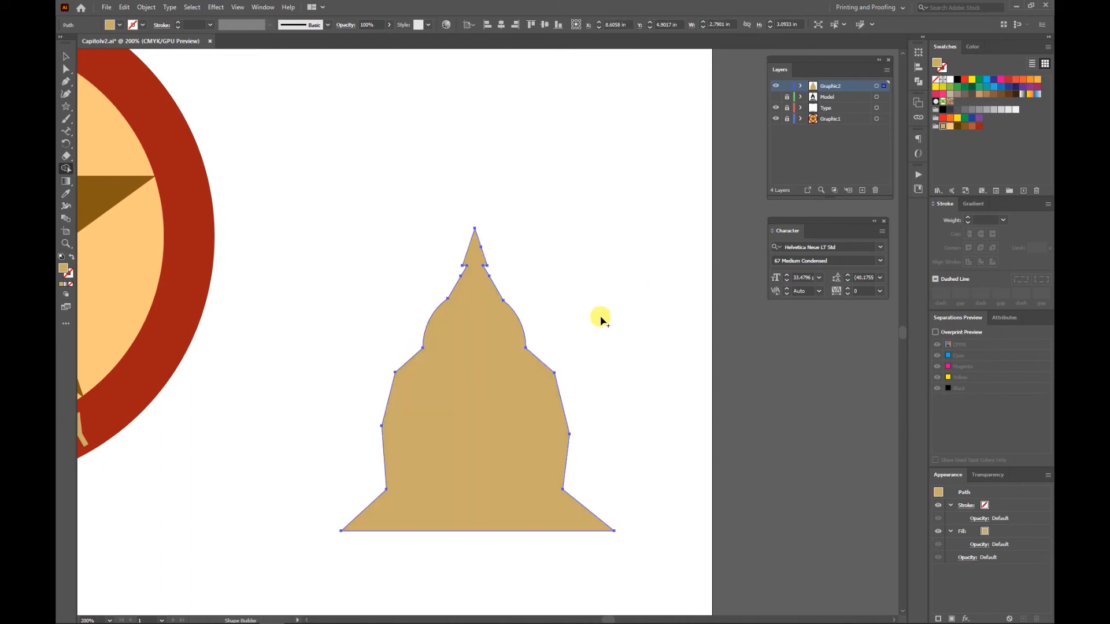
{"action": "left_click", "coordinate": [67, 56]}
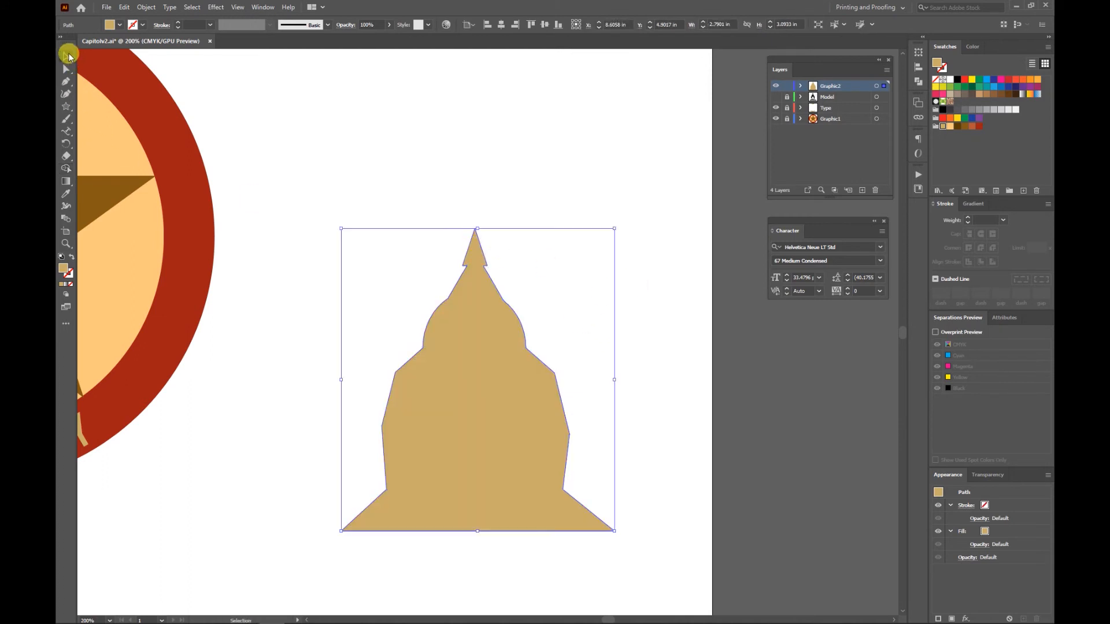
Lock the Graphic2 layer and add a new layer named Text2 above it.
{"action": "left_click", "coordinate": [800, 85]}
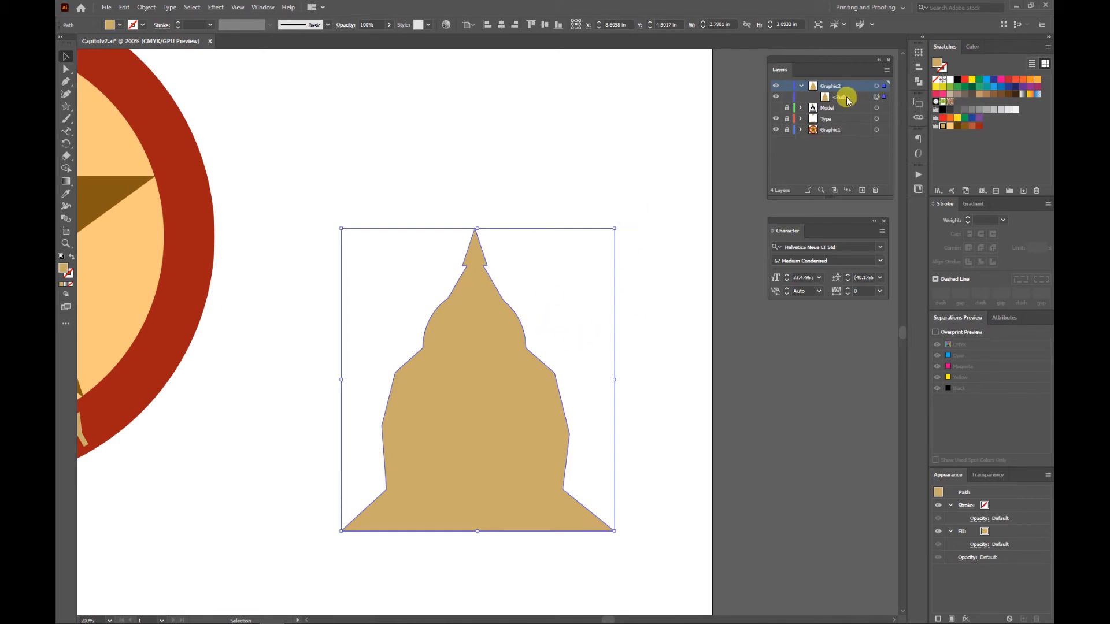
{"action": "left_click", "coordinate": [801, 86]}
{"action": "key", "text": "ctrl+2"}
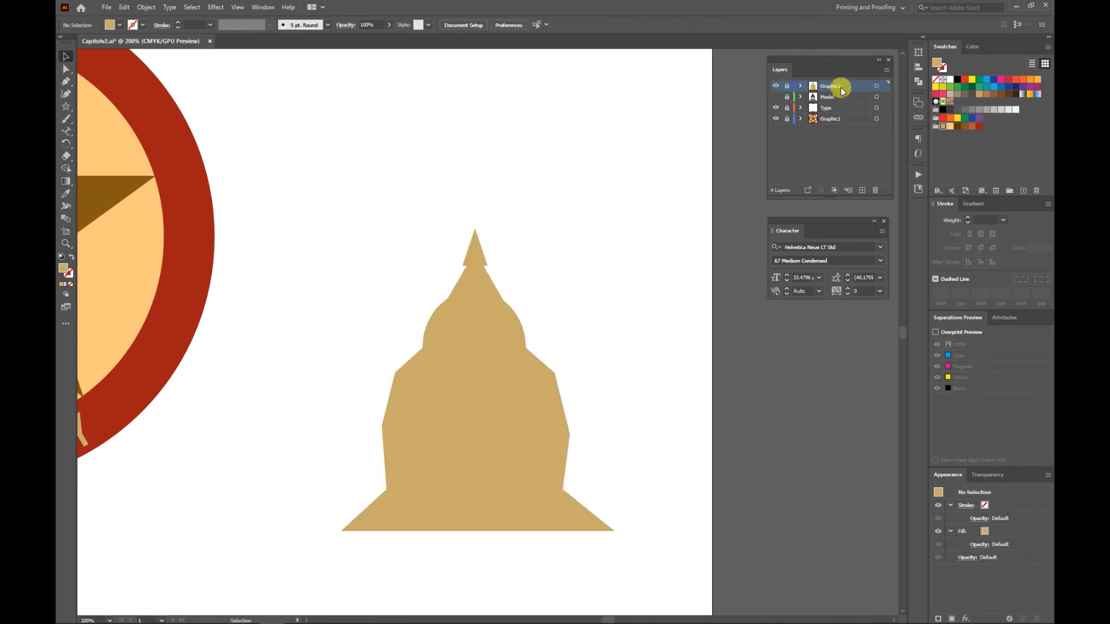
{"action": "left_click", "coordinate": [862, 191]}
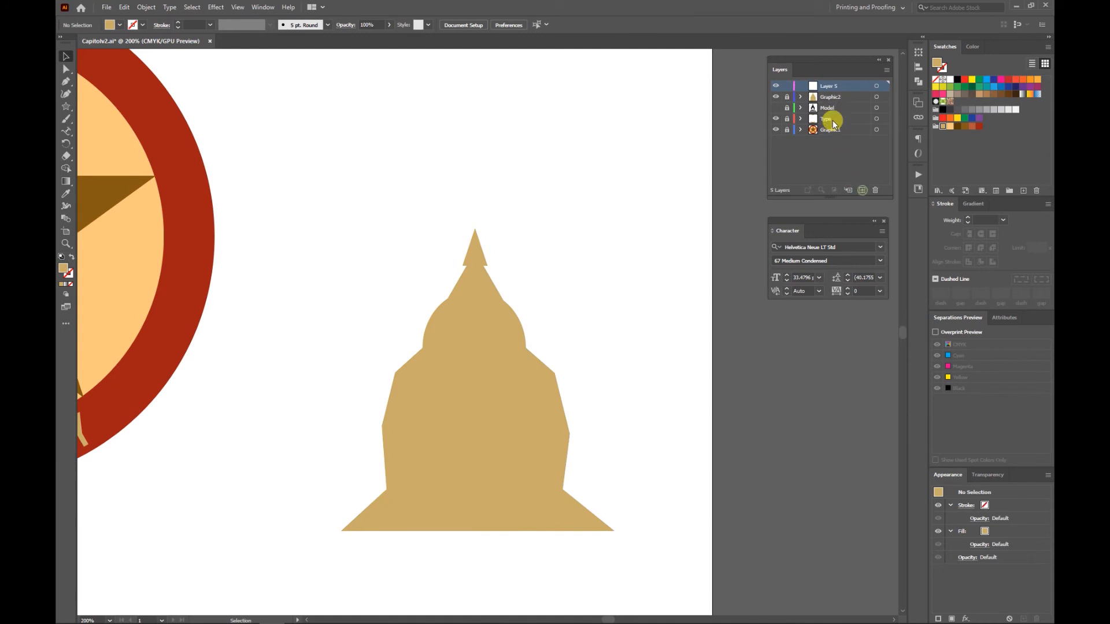
{"action": "double_click", "coordinate": [828, 86]}
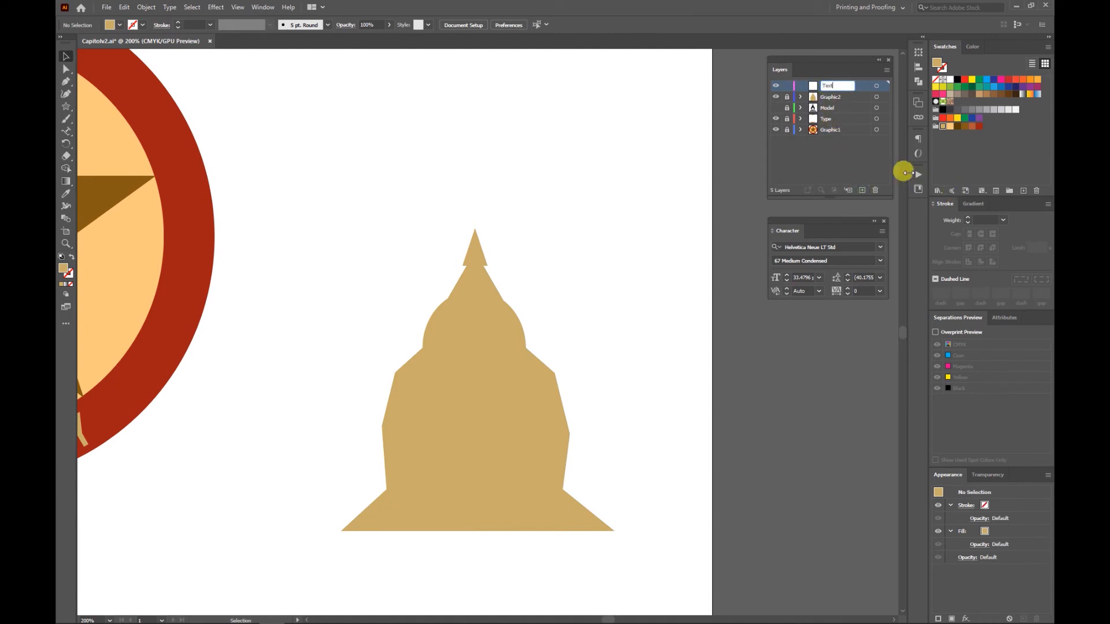
{"action": "type", "text": "Text"}
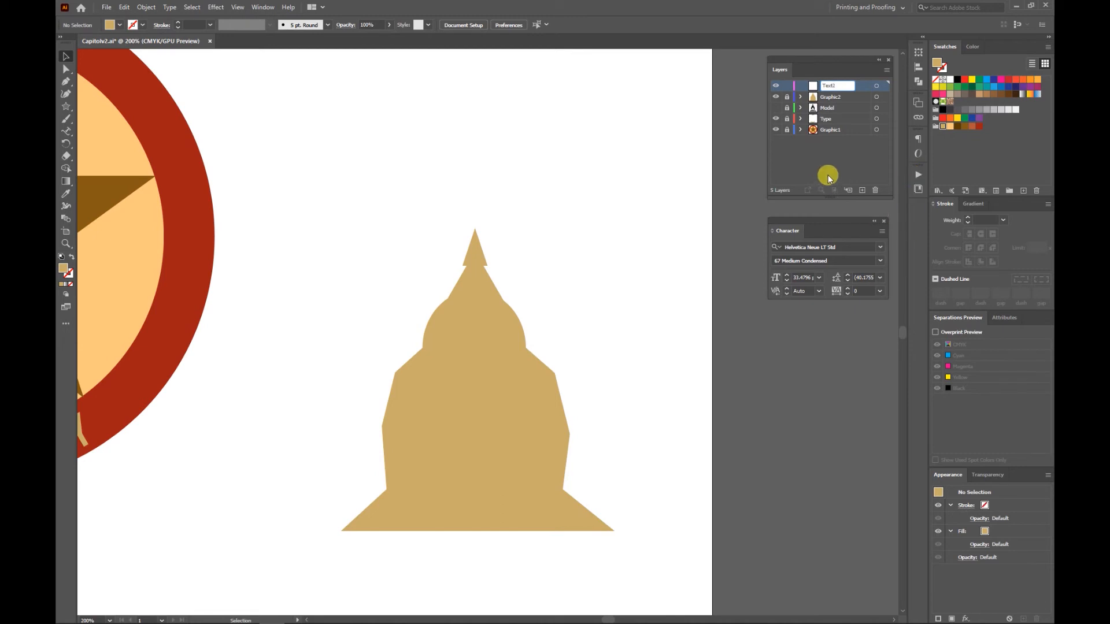
{"action": "type", "text": "2"}
{"action": "key", "text": "Return"}
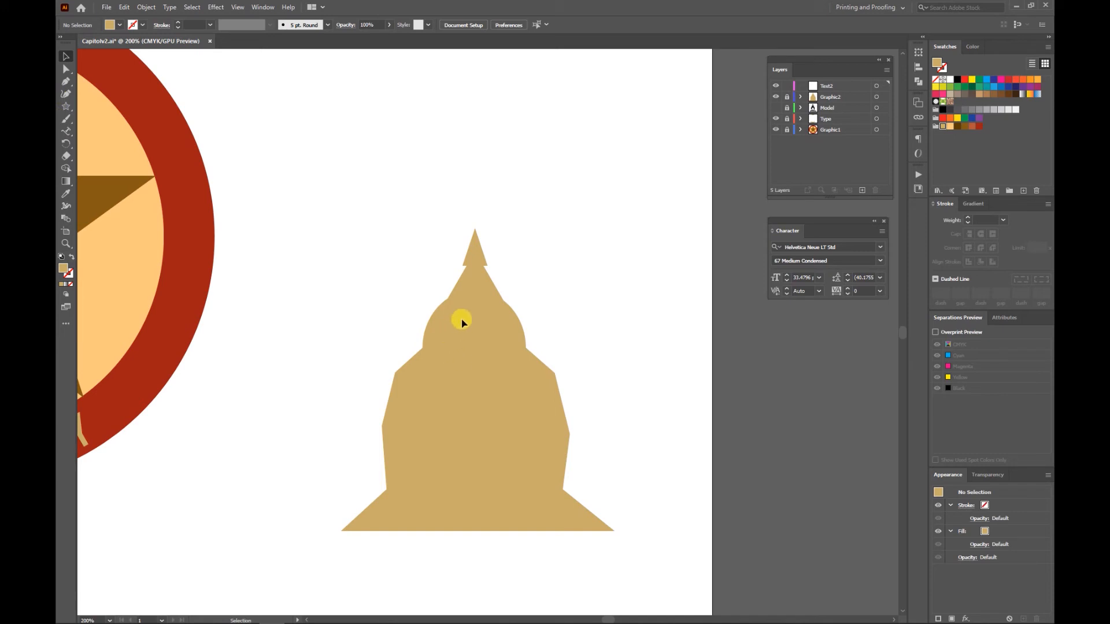
Lock Text2, unlock and activate Graphic2, and draw a five-pointed star about 0.94 by 0.89 in over the capitol's dome.
{"action": "left_click", "coordinate": [800, 98]}
{"action": "left_click", "coordinate": [830, 96]}
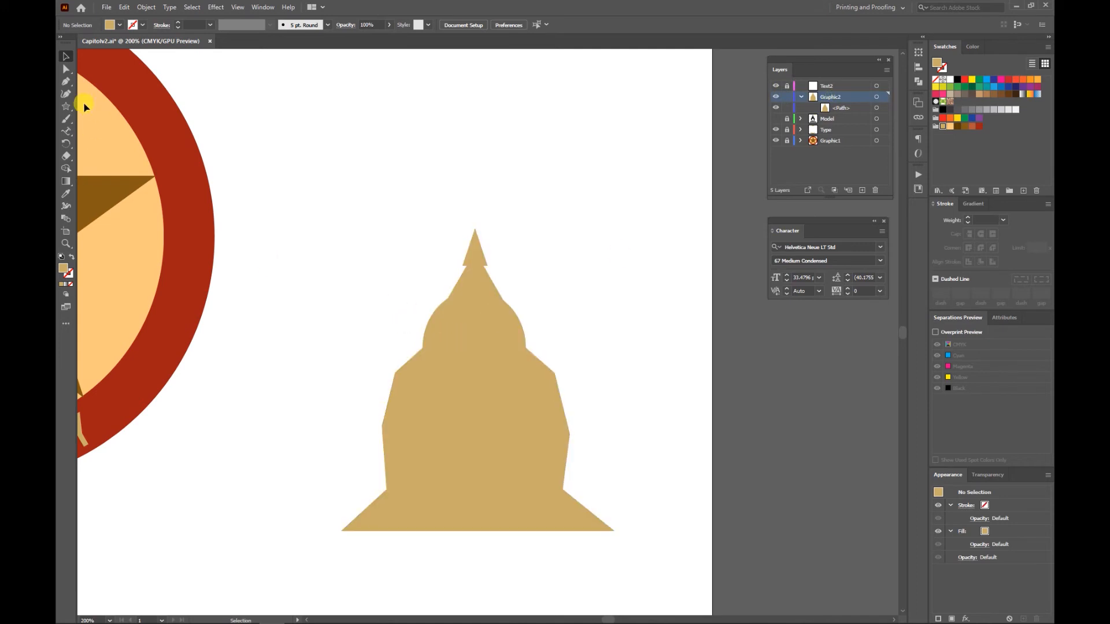
{"action": "left_click", "coordinate": [65, 107]}
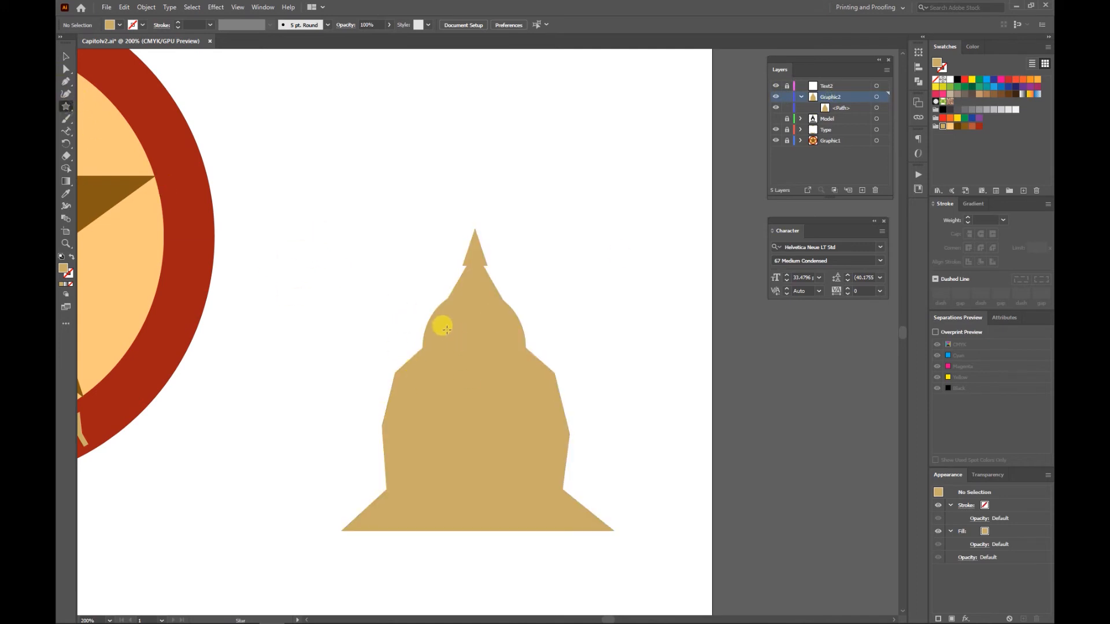
{"action": "left_click_drag", "start_coordinate": [457, 325], "coordinate": [503, 377]}
Nudge the star until it is centered under the spire and fill it with black.
{"action": "key", "text": "Up"}
{"action": "key", "text": "Up"}
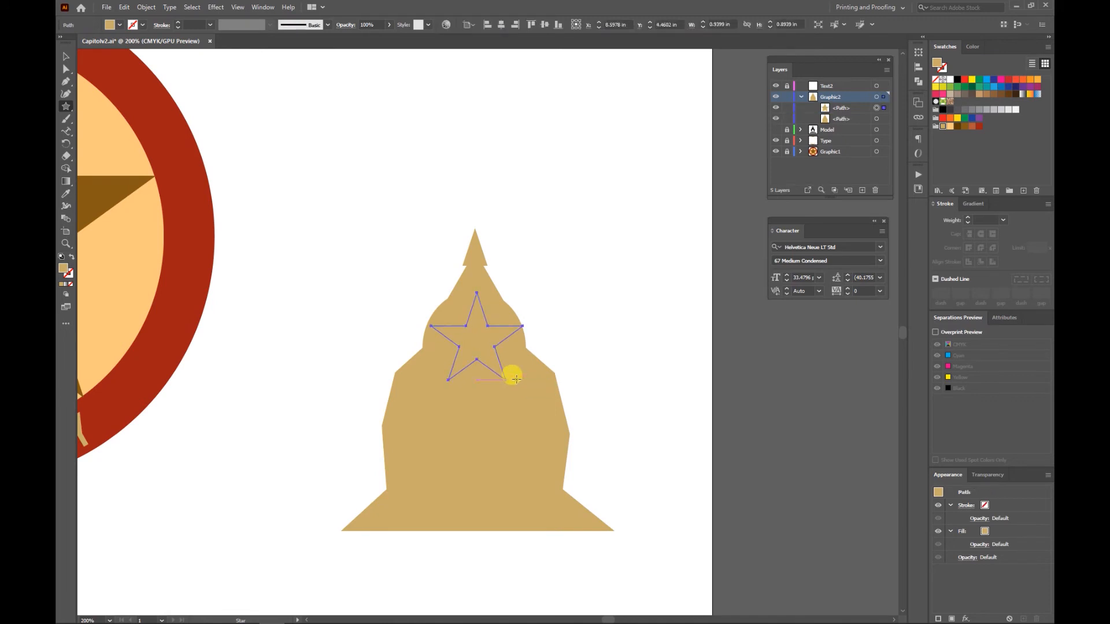
{"action": "key", "text": "Left"}
{"action": "key", "text": "Left"}
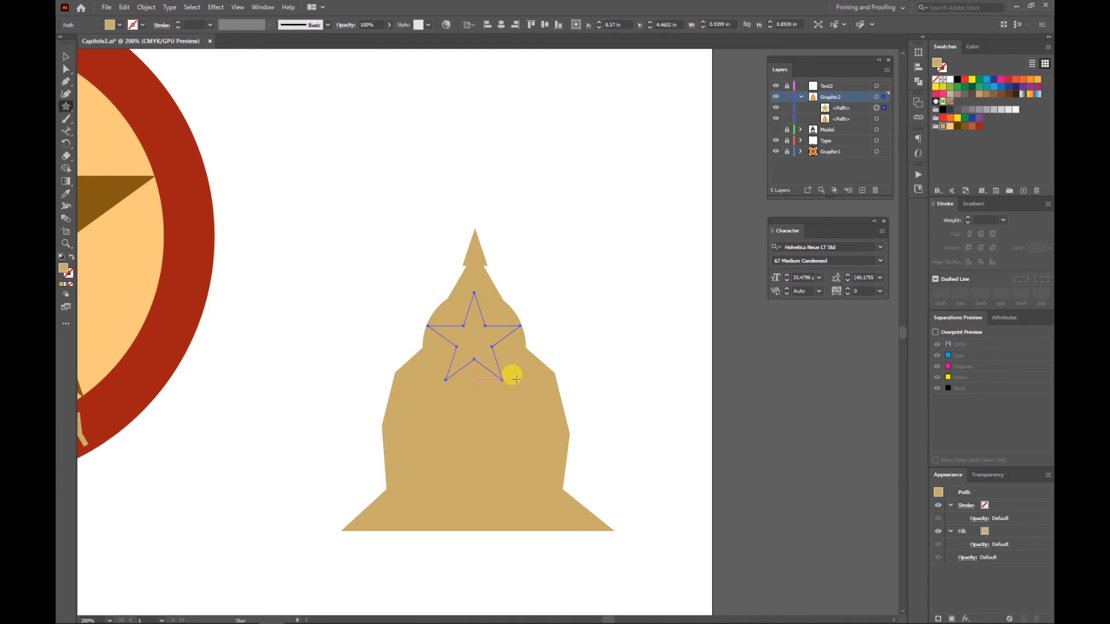
{"action": "key", "text": "Right"}
{"action": "key", "text": "Down"}
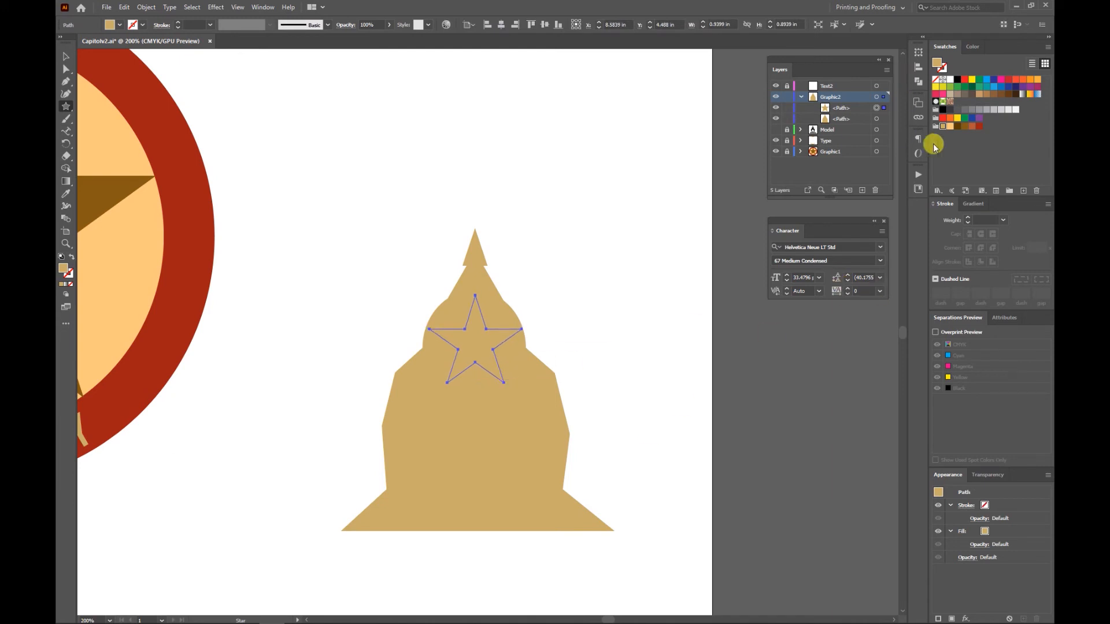
{"action": "left_click", "coordinate": [941, 110]}
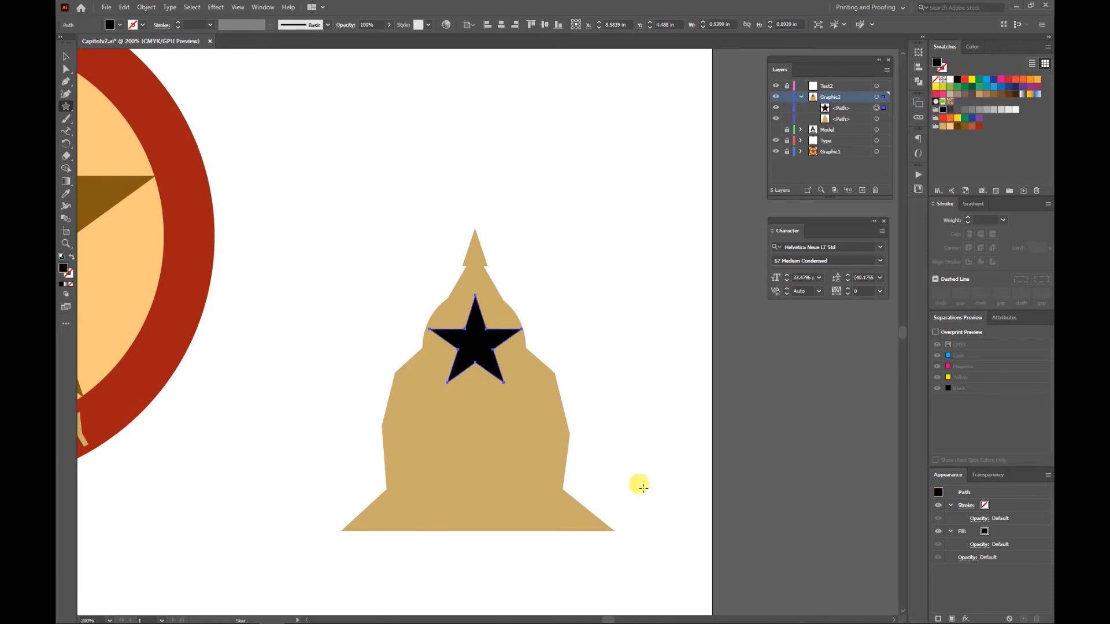
{"action": "left_click", "coordinate": [65, 57]}
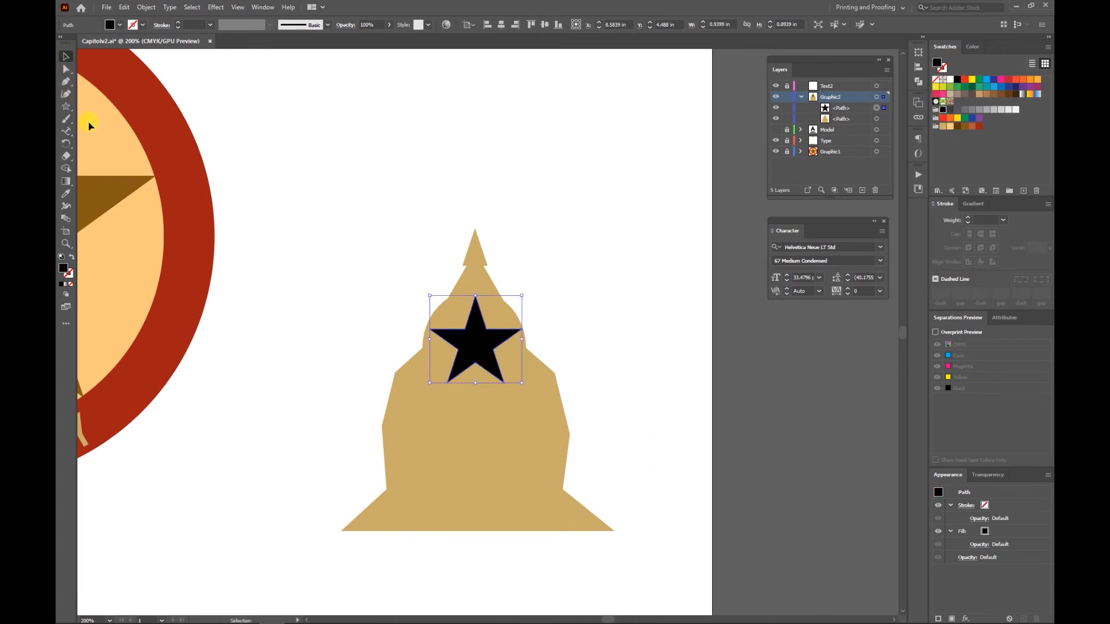
Draw a black upright rectangle about 0.2 by 0.71 in low on the capitol body and duplicate it across into a row of five columns.
{"action": "left_click_drag", "start_coordinate": [65, 106], "coordinate": [111, 104]}
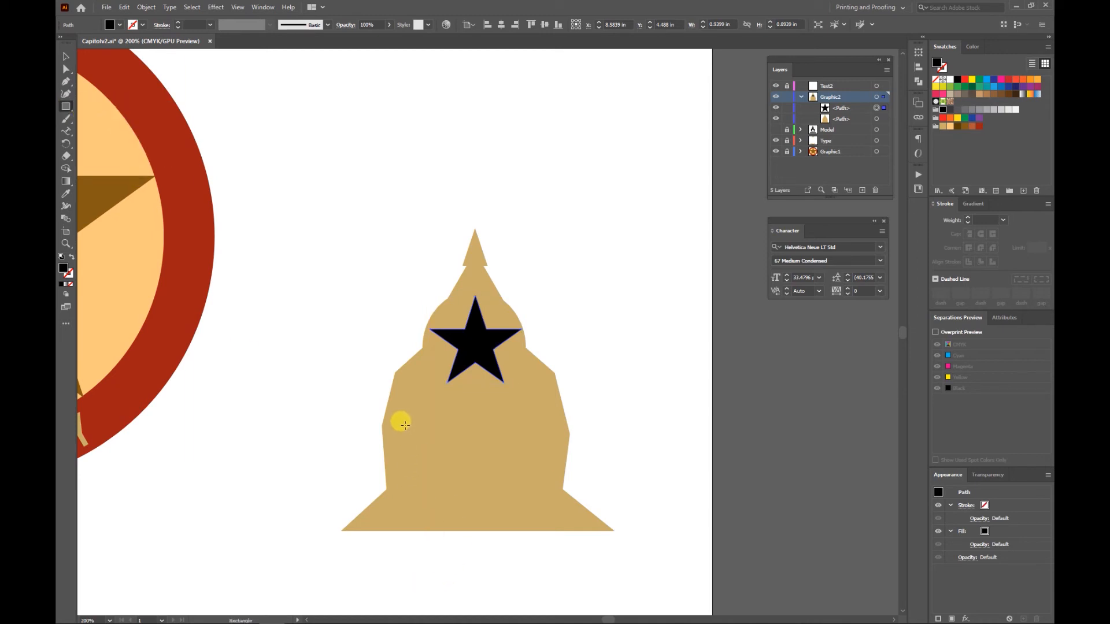
{"action": "left_click_drag", "start_coordinate": [405, 421], "coordinate": [425, 490]}
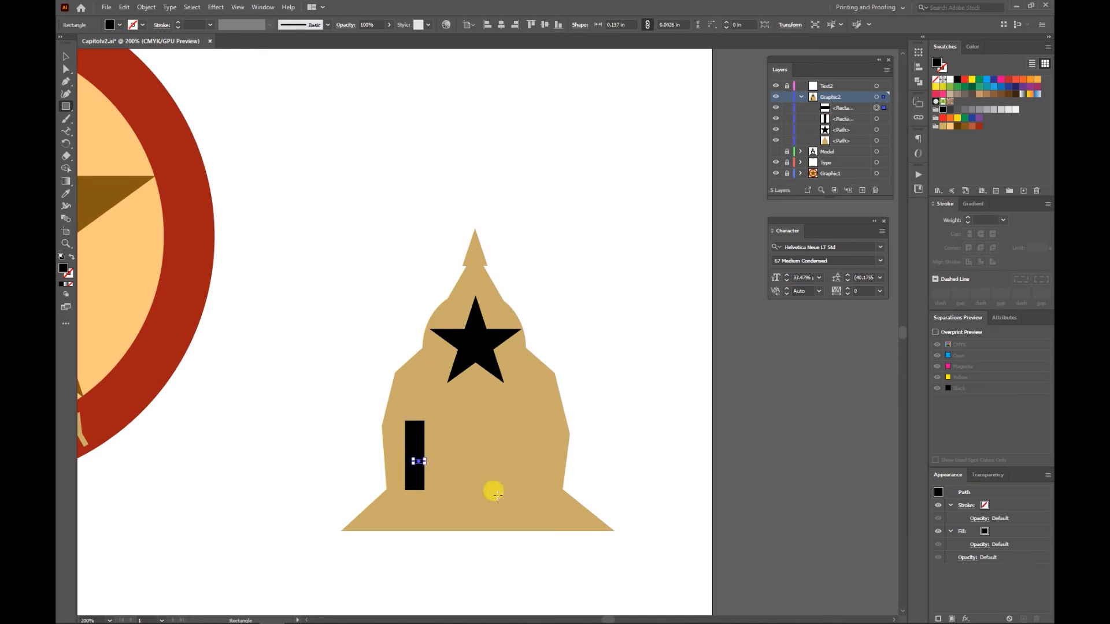
{"action": "key", "text": "v"}
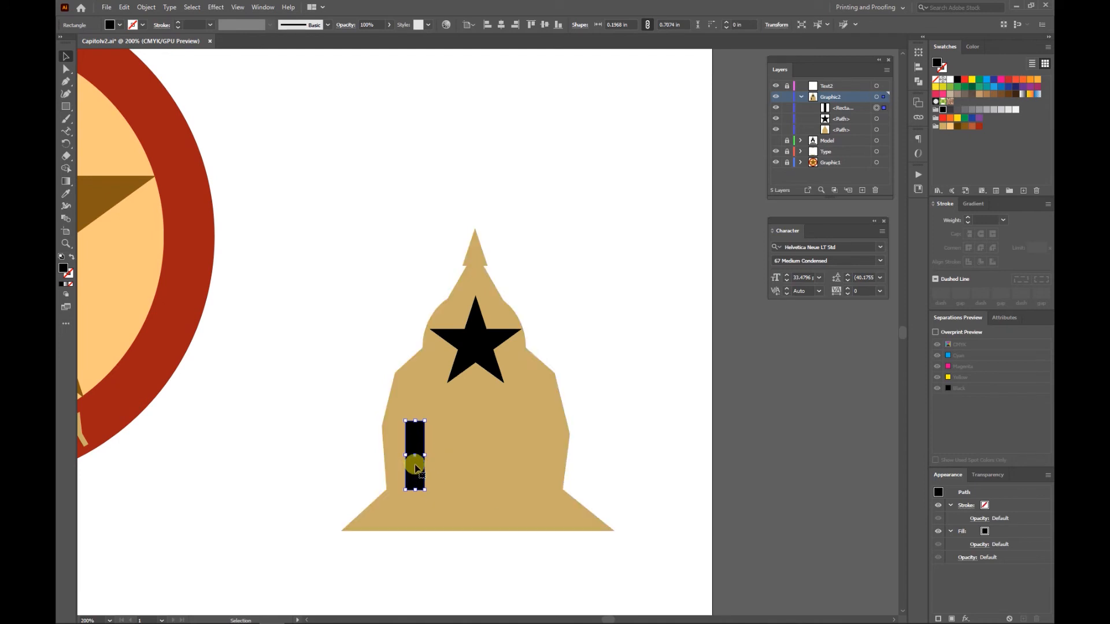
{"action": "left_click_drag", "start_coordinate": [415, 466], "coordinate": [539, 473]}
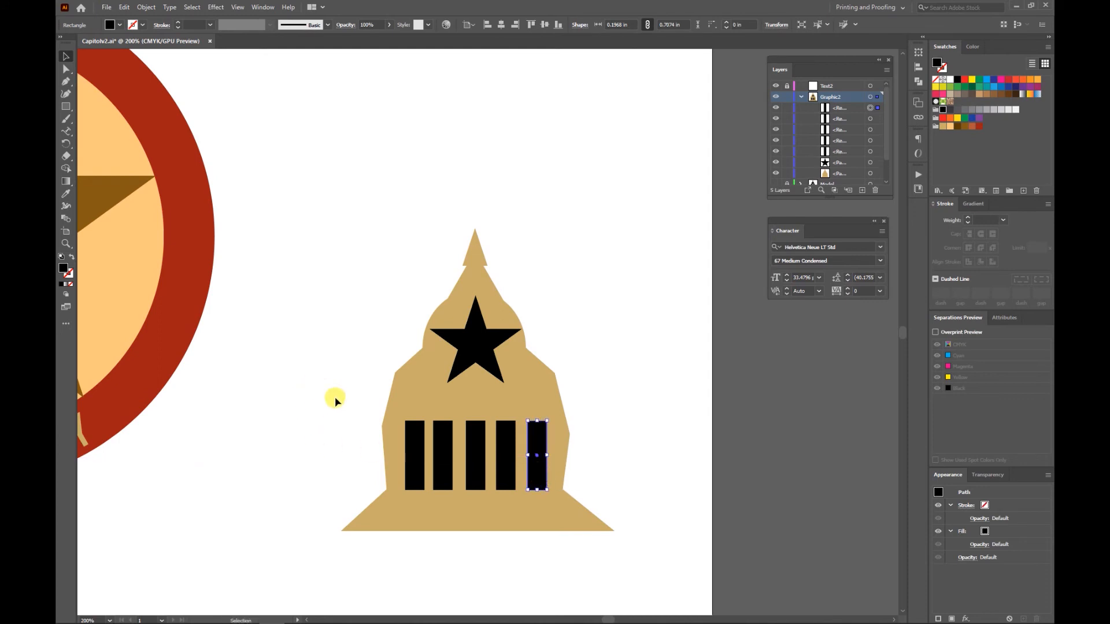
Select all five column rectangles, align their bottom edges, and distribute them evenly by their horizontal centers.
{"action": "left_click", "coordinate": [414, 444]}
{"action": "left_click", "coordinate": [441, 441], "text": "shift"}
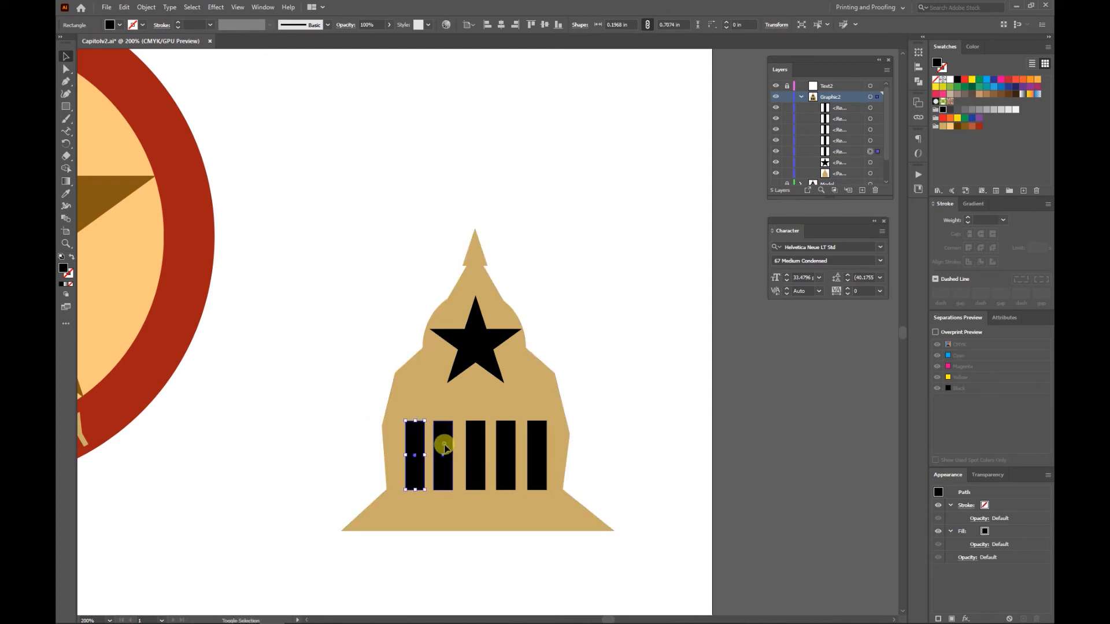
{"action": "left_click", "coordinate": [505, 455], "text": "shift"}
{"action": "left_click", "coordinate": [537, 455], "text": "shift"}
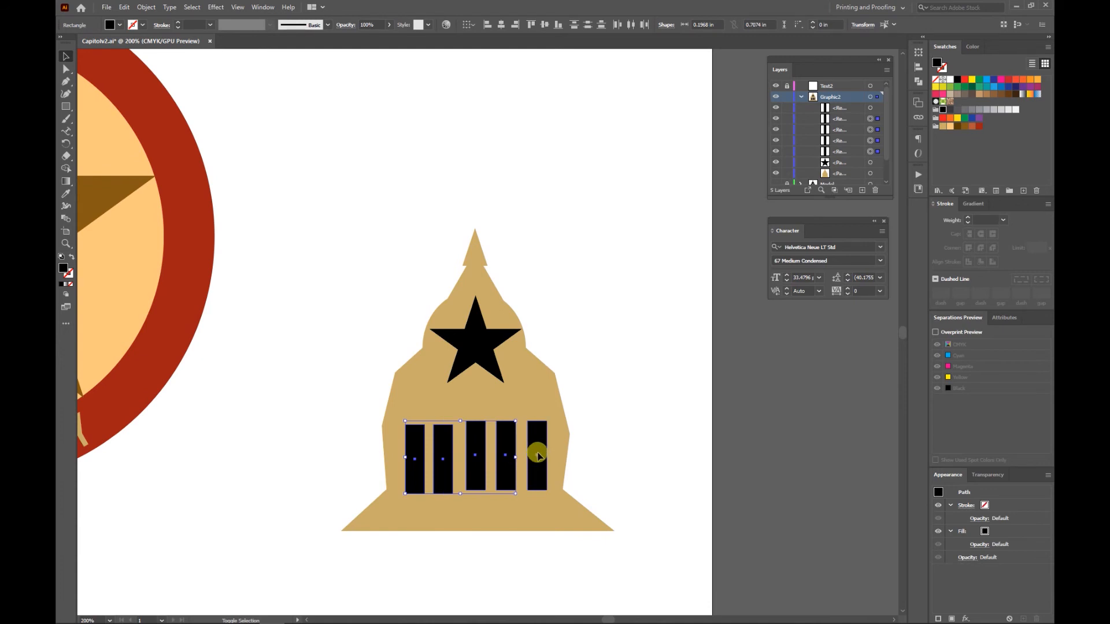
{"action": "left_click", "coordinate": [559, 25]}
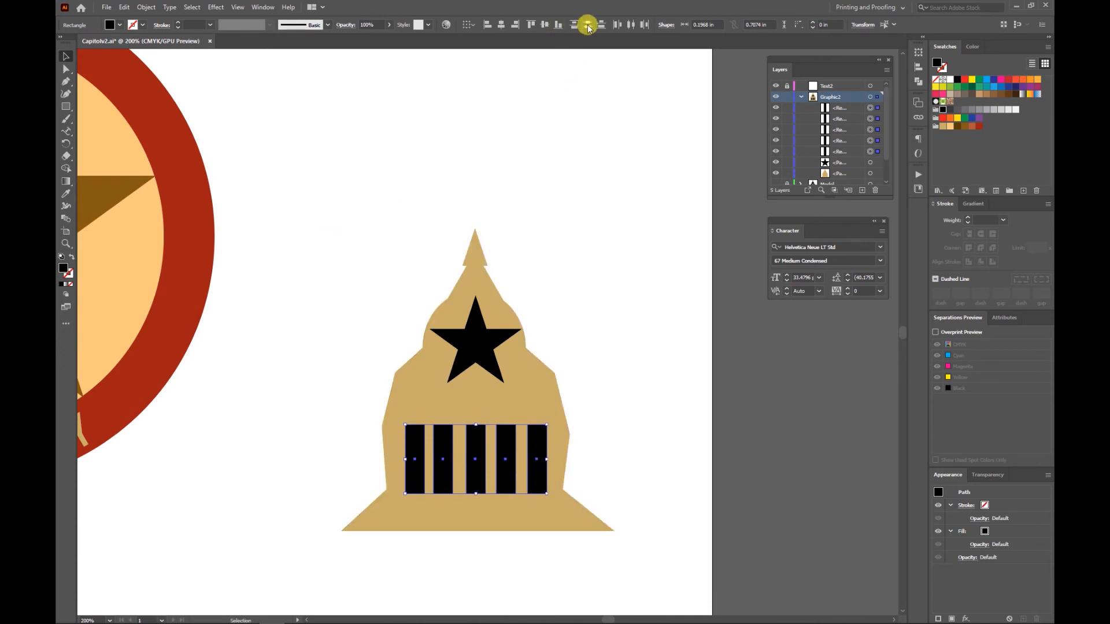
{"action": "left_click", "coordinate": [630, 26]}
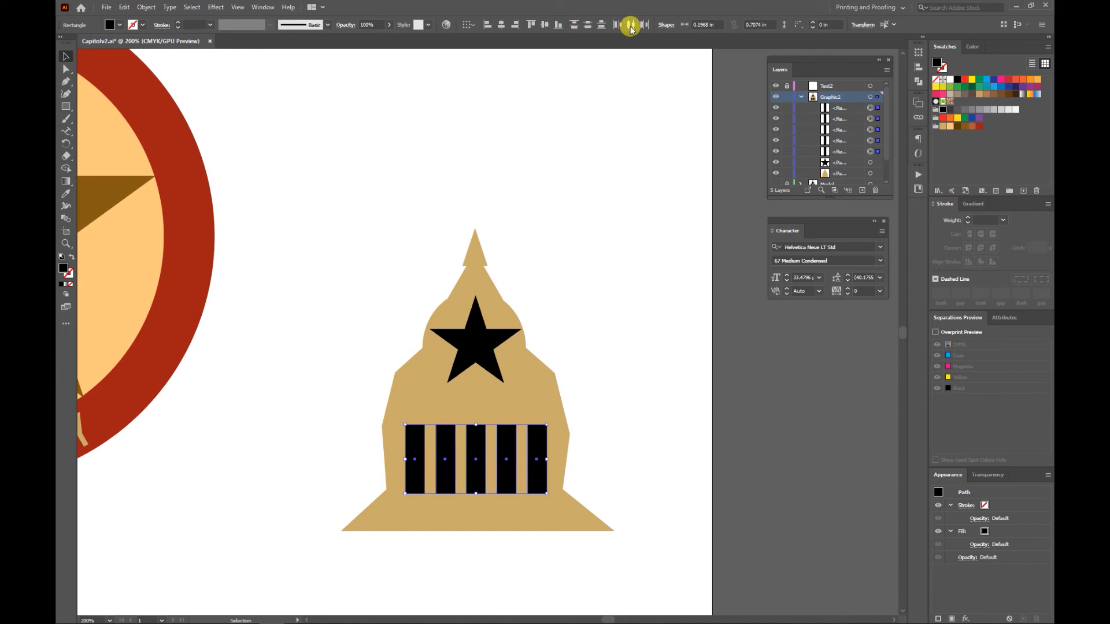
Nudge the row of five columns slightly left and up to center it on the capitol body.
{"action": "key", "text": "Left"}
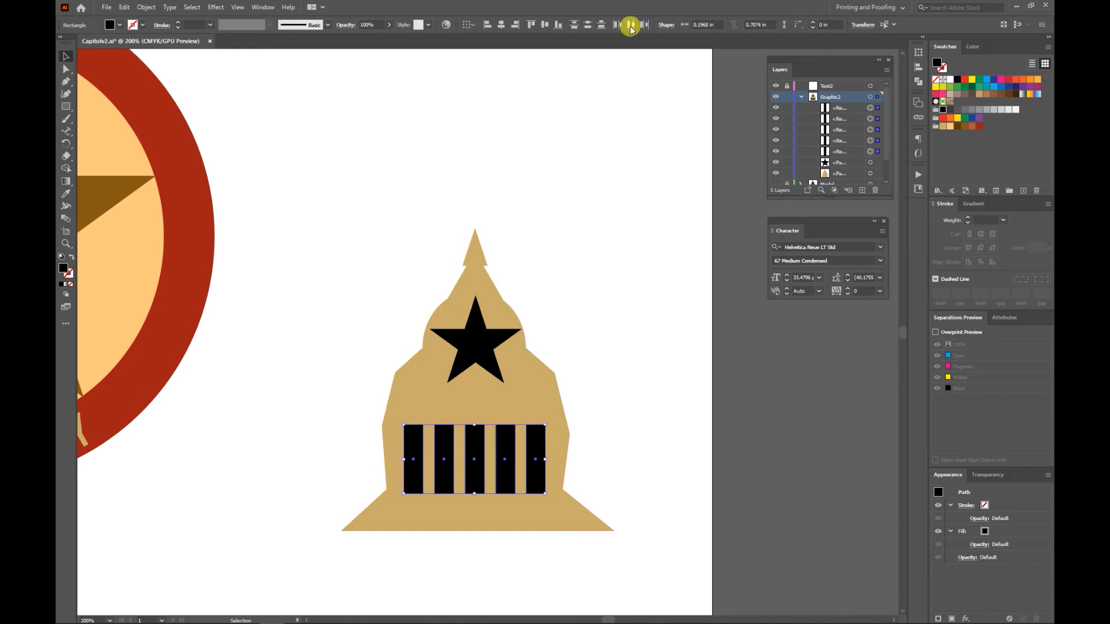
{"action": "key", "text": "Up"}
{"action": "key", "text": "Up"}
{"action": "key", "text": "Up"}
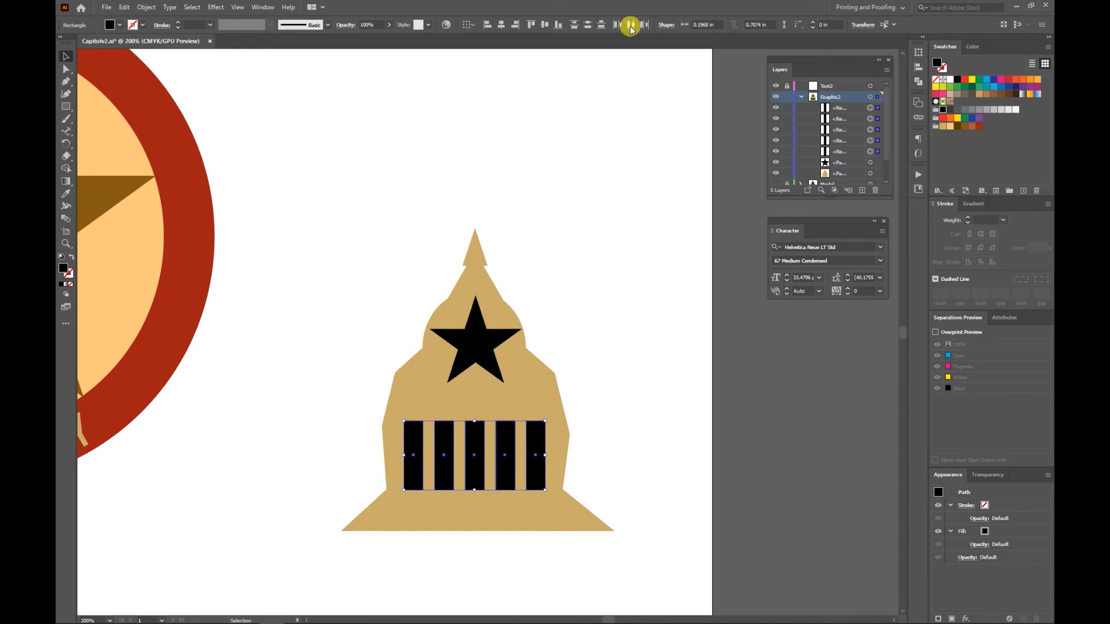
Scale the black star down to about 0.69 by 0.66 in, reposition it within the dome, and deselect it.
{"action": "left_click", "coordinate": [475, 347]}
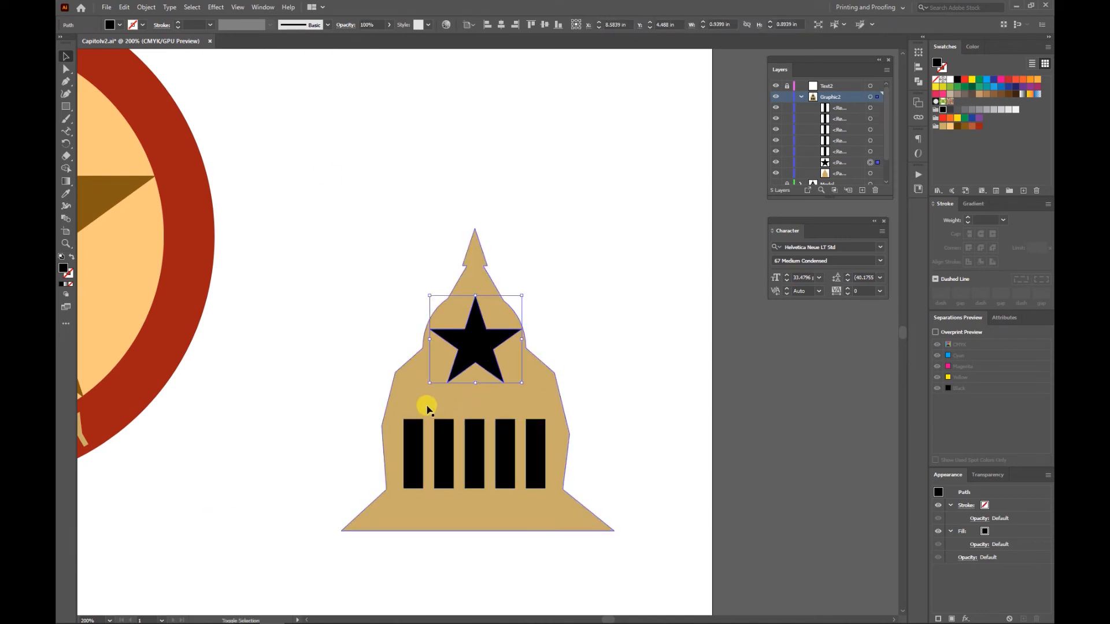
{"action": "left_click_drag", "start_coordinate": [429, 383], "coordinate": [453, 360]}
{"action": "left_click_drag", "start_coordinate": [489, 331], "coordinate": [470, 336]}
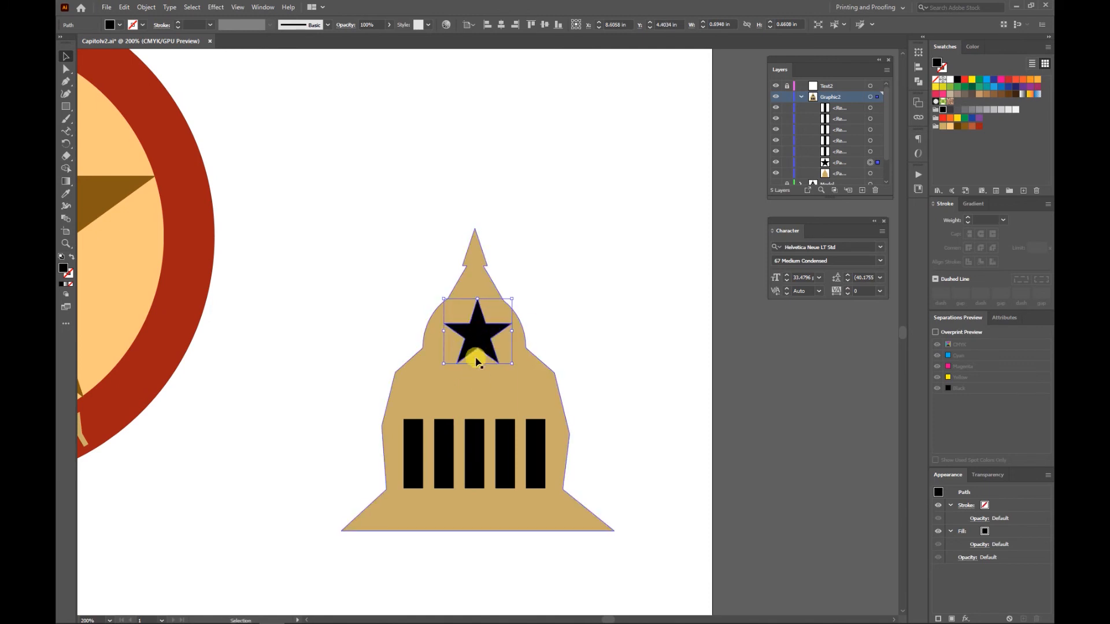
{"action": "left_click", "coordinate": [624, 356]}
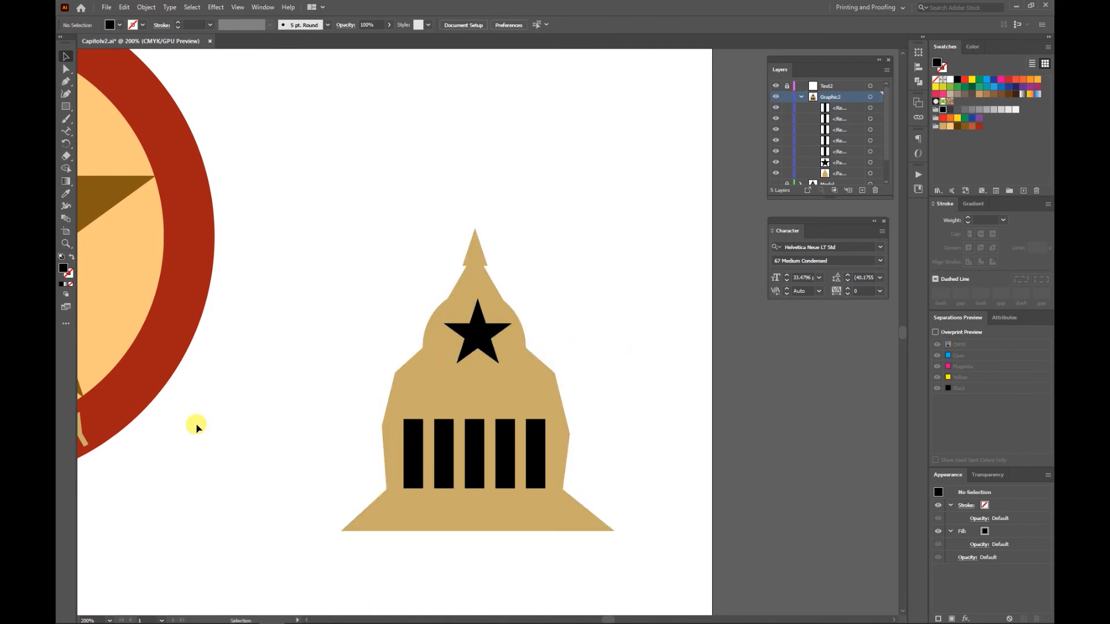
Collapse and lock the Graphic2 layer, and make Text2 the unlocked active layer.
{"action": "left_click", "coordinate": [799, 97]}
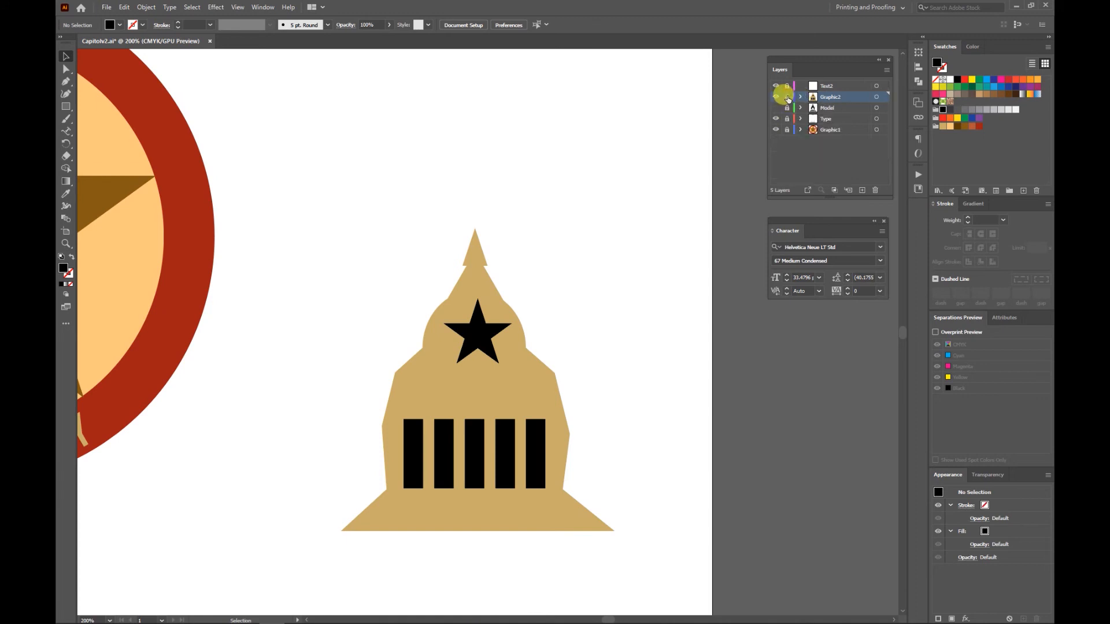
{"action": "left_click", "coordinate": [786, 86]}
{"action": "left_click", "coordinate": [825, 86]}
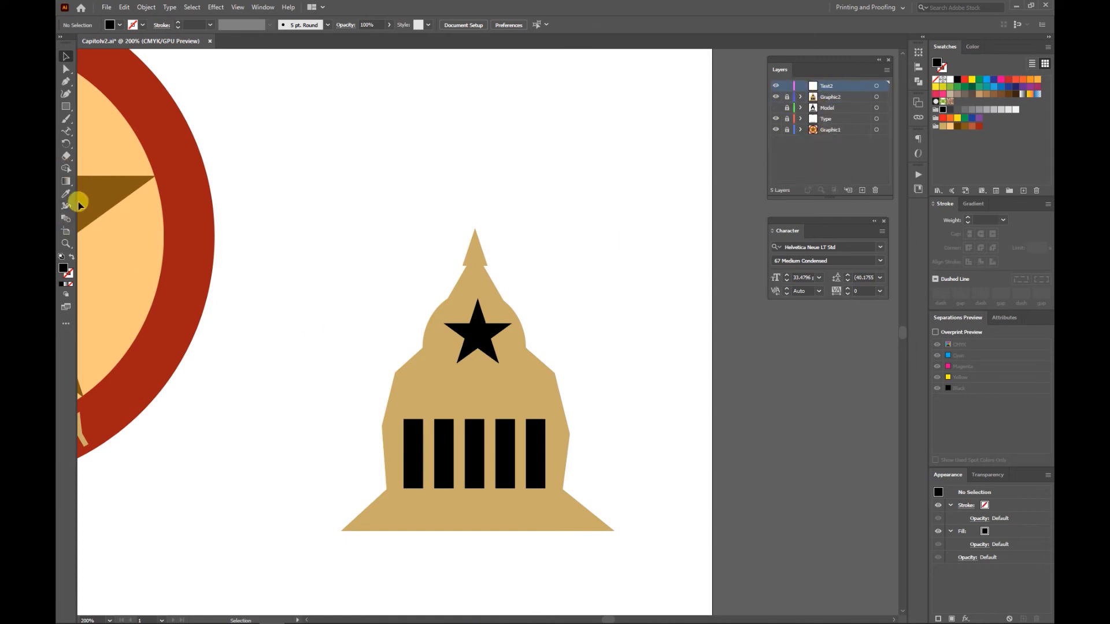
Add the point text "CAPITOL CARTOGRAPHY" on the Text2 layer over the base of the capitol silhouette.
{"action": "left_click_drag", "start_coordinate": [67, 134], "coordinate": [113, 130]}
{"action": "left_click", "coordinate": [379, 512]}
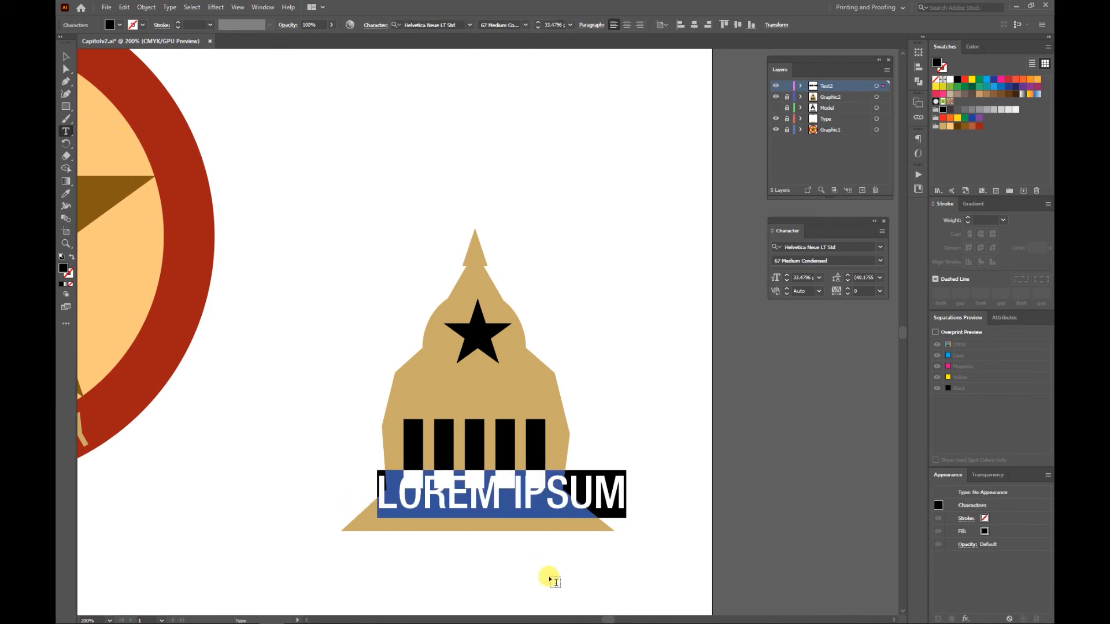
{"action": "type", "text": "CAP"}
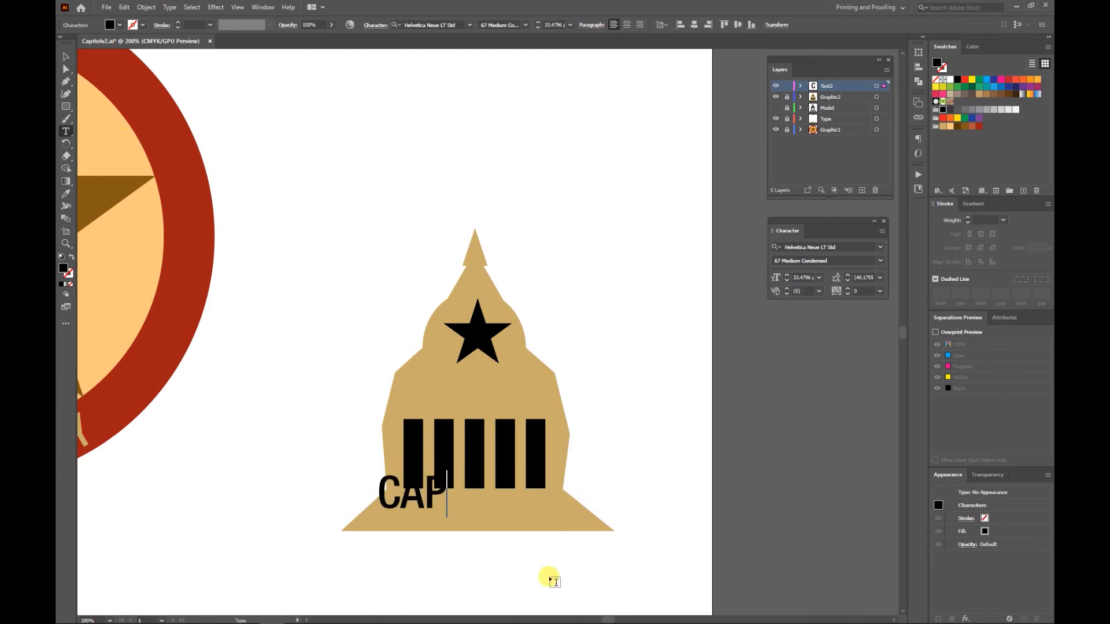
{"action": "type", "text": "ITOL C"}
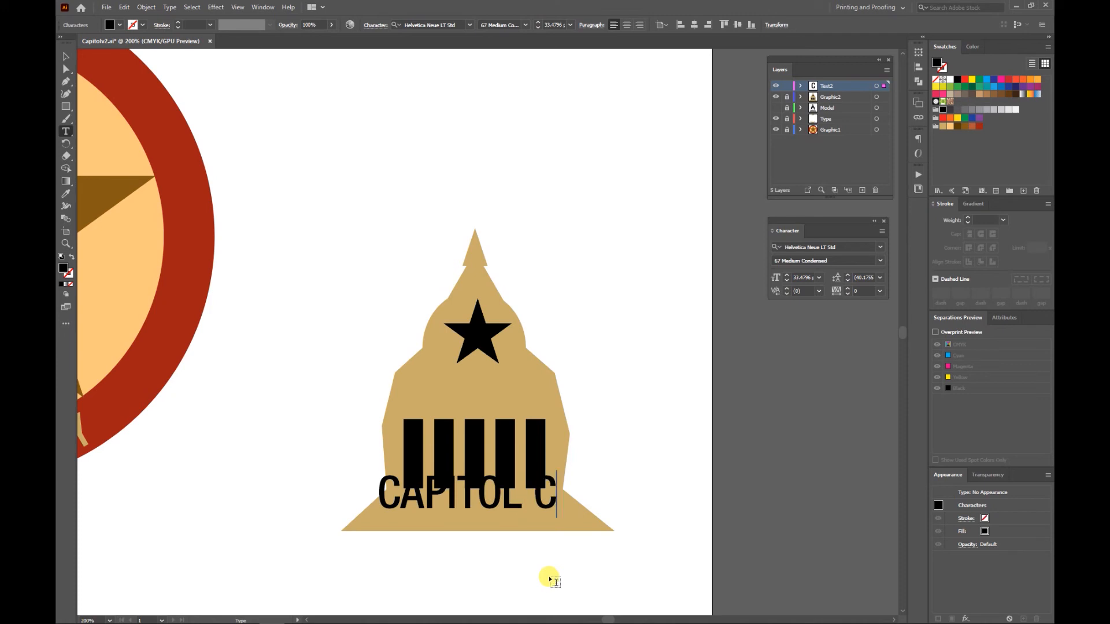
{"action": "type", "text": "ARTOGRAPHY"}
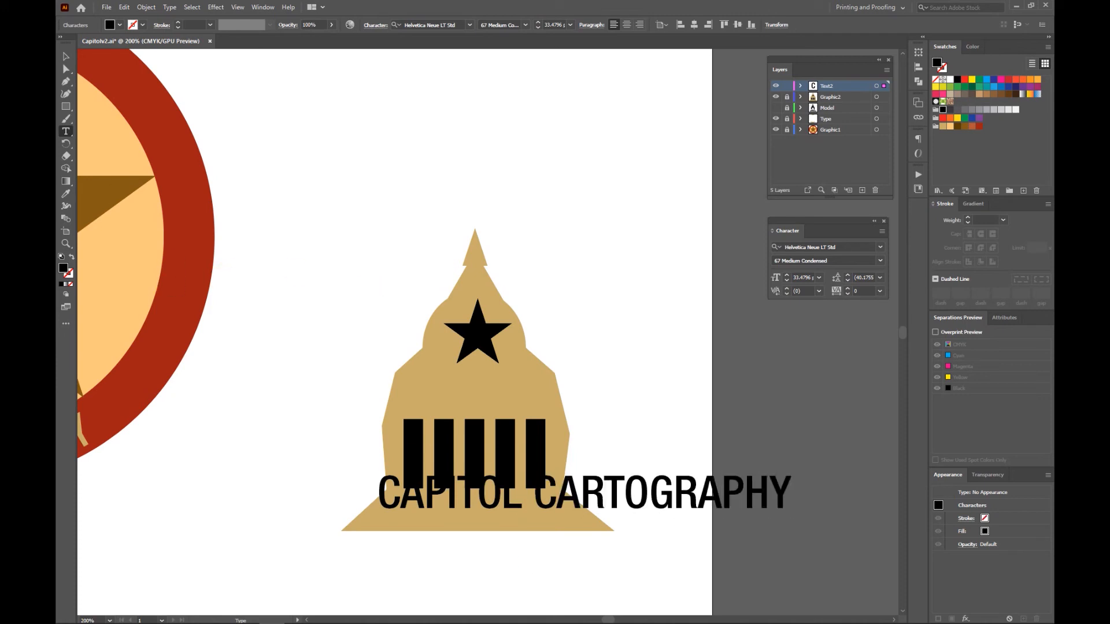
{"action": "left_click", "coordinate": [66, 69]}
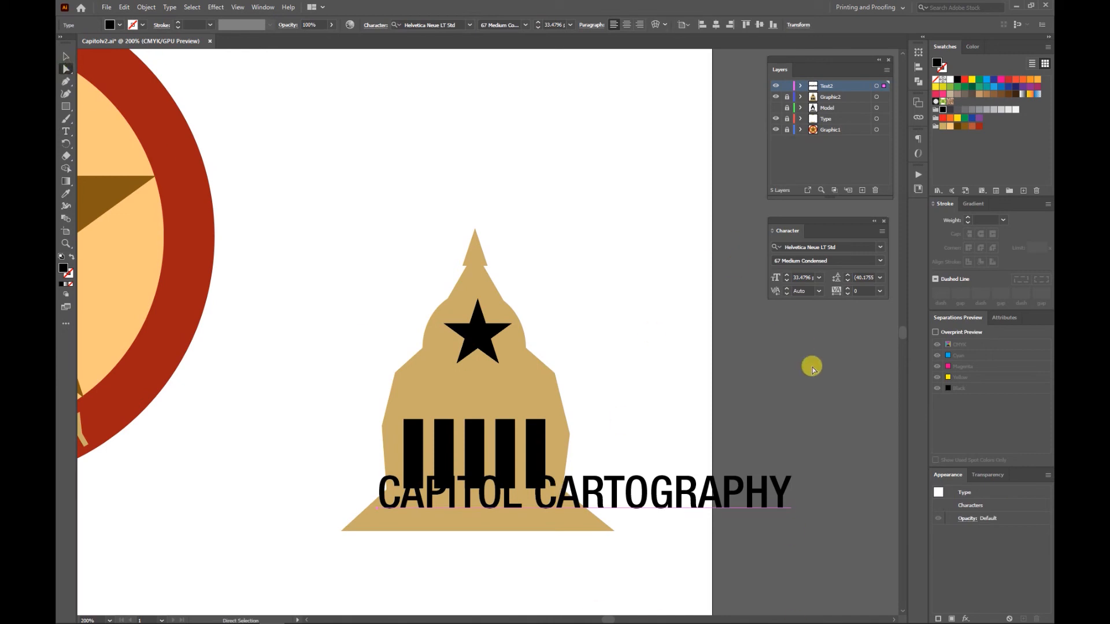
Set the CAPITOL CARTOGRAPHY text to 21 pt and place it just beneath the capitol's base, starting at the base's left corner.
{"action": "left_click", "coordinate": [820, 279]}
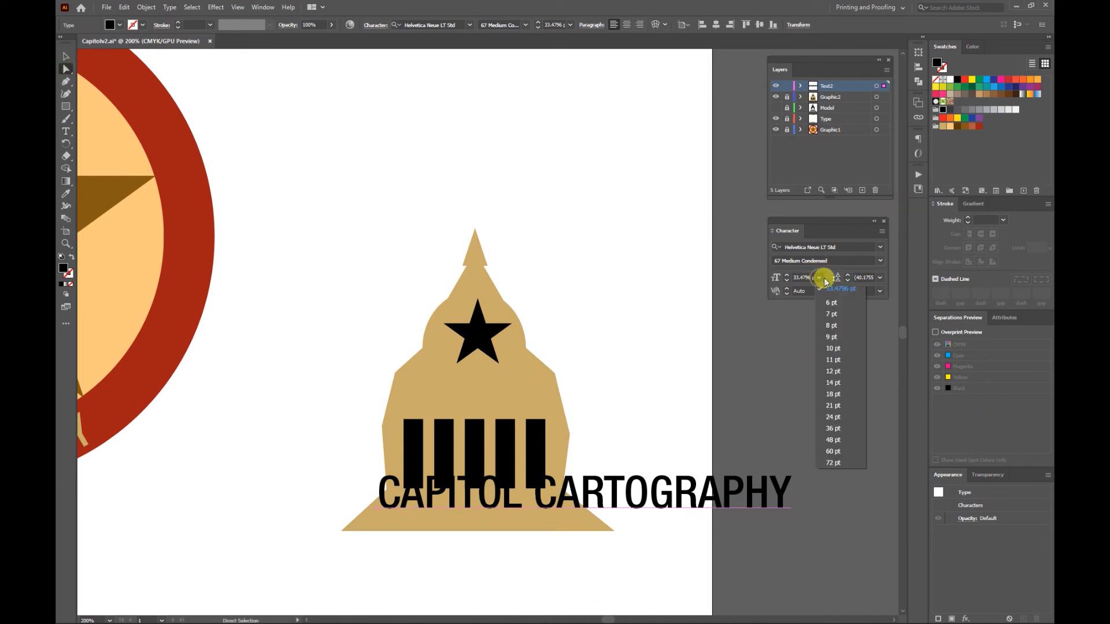
{"action": "left_click", "coordinate": [833, 383]}
{"action": "left_click_drag", "start_coordinate": [500, 507], "coordinate": [484, 543]}
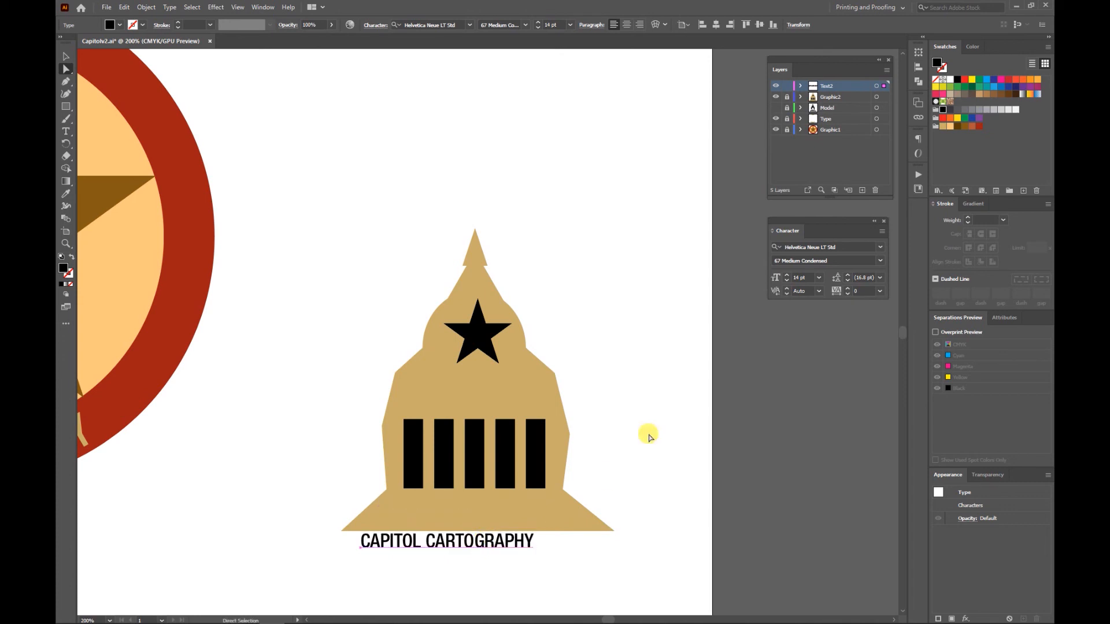
{"action": "left_click", "coordinate": [818, 279]}
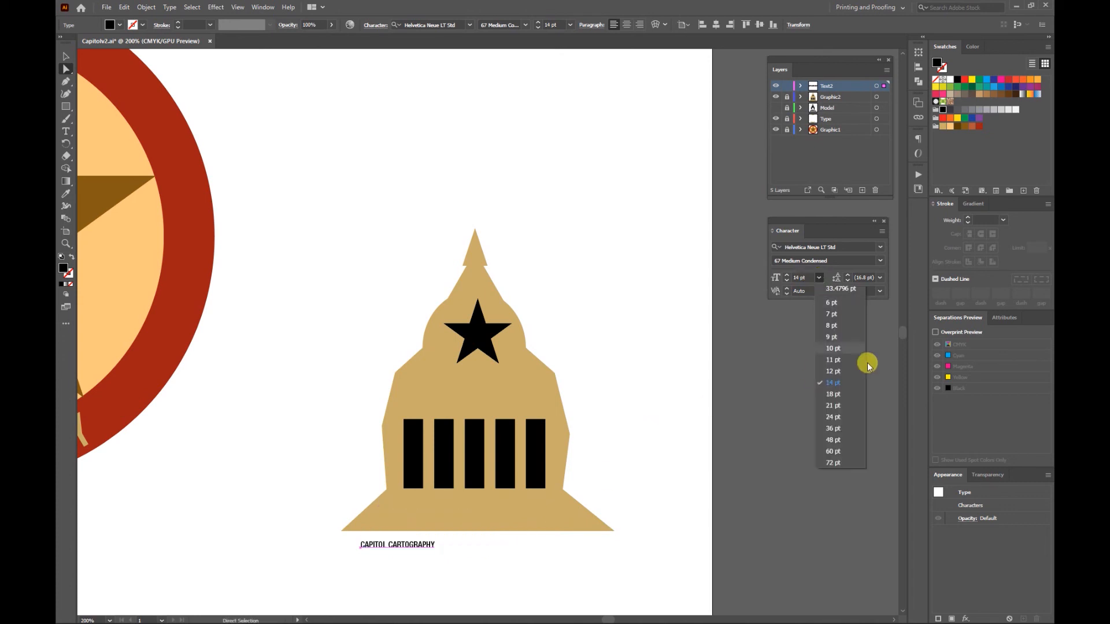
{"action": "left_click", "coordinate": [840, 405]}
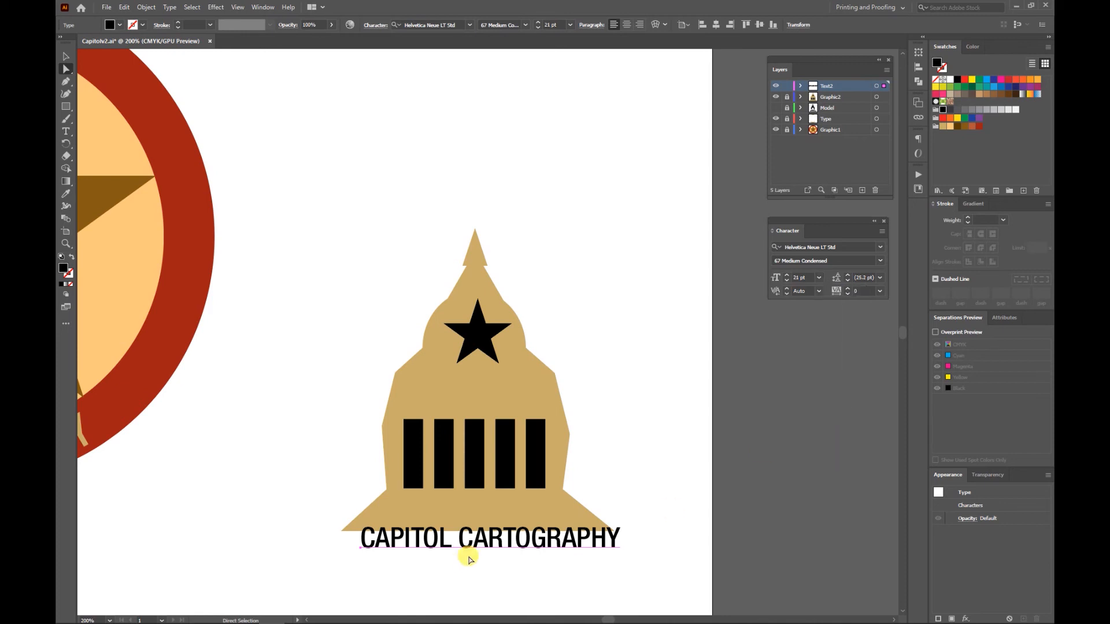
{"action": "left_click_drag", "start_coordinate": [495, 540], "coordinate": [476, 549]}
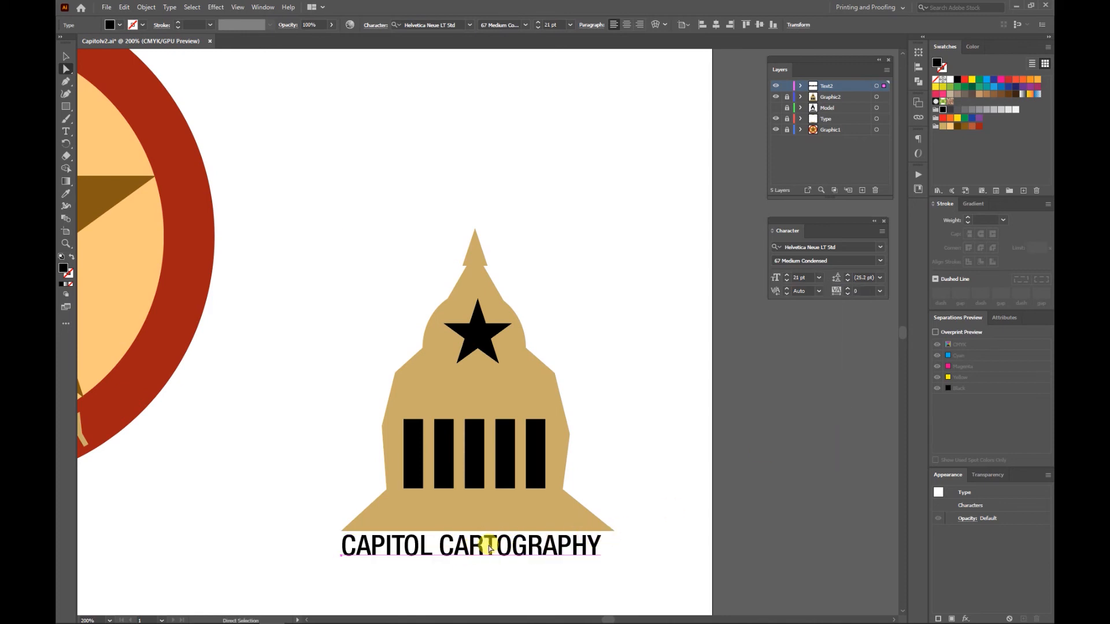
Show the full character options, set the CAPITOL CARTOGRAPHY text's tracking to 25 so it spans the capitol's base, and deselect it.
{"action": "left_click", "coordinate": [882, 233]}
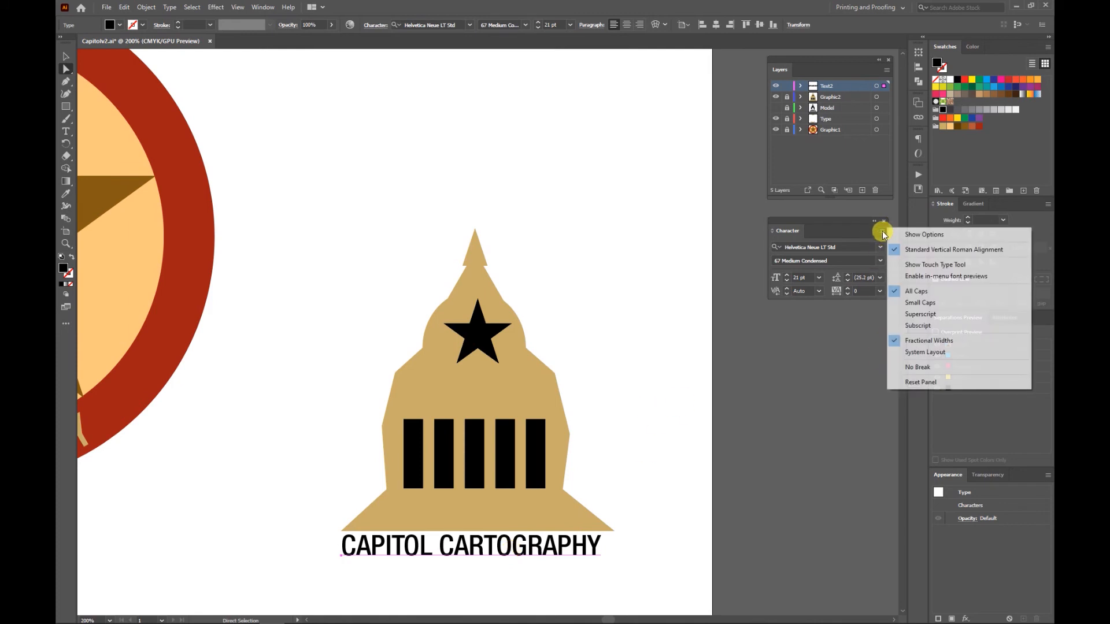
{"action": "left_click", "coordinate": [912, 235]}
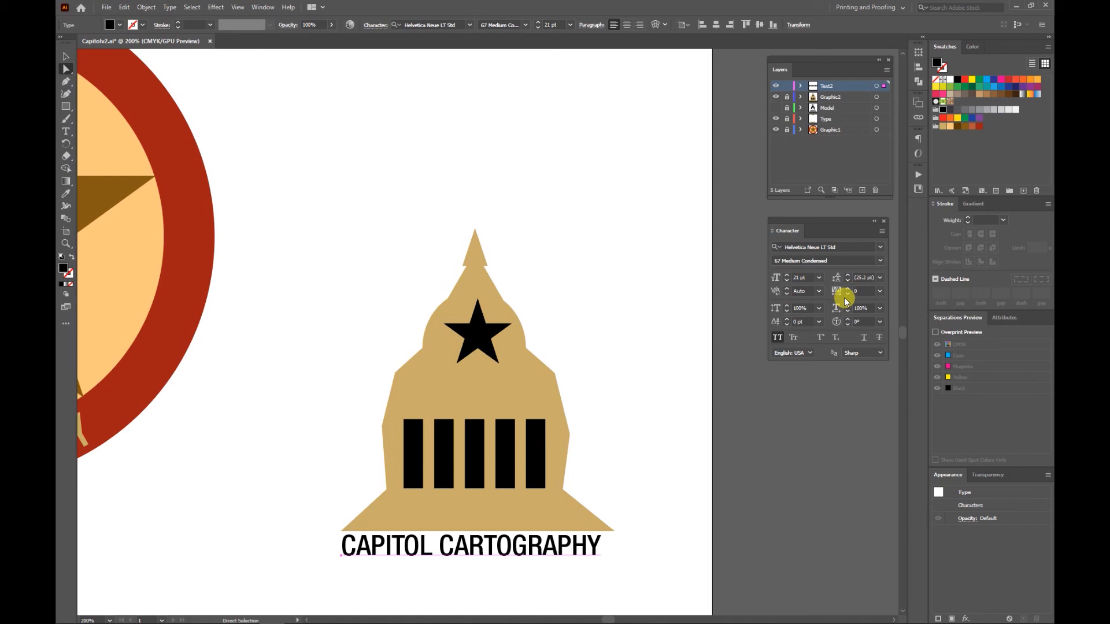
{"action": "left_click", "coordinate": [880, 291]}
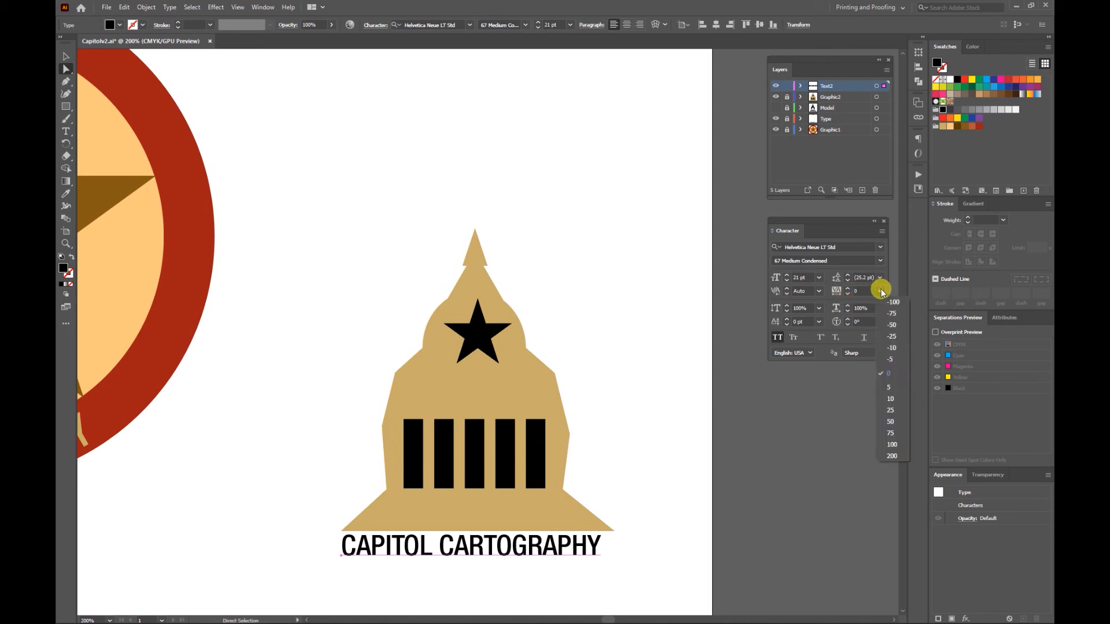
{"action": "left_click", "coordinate": [893, 414]}
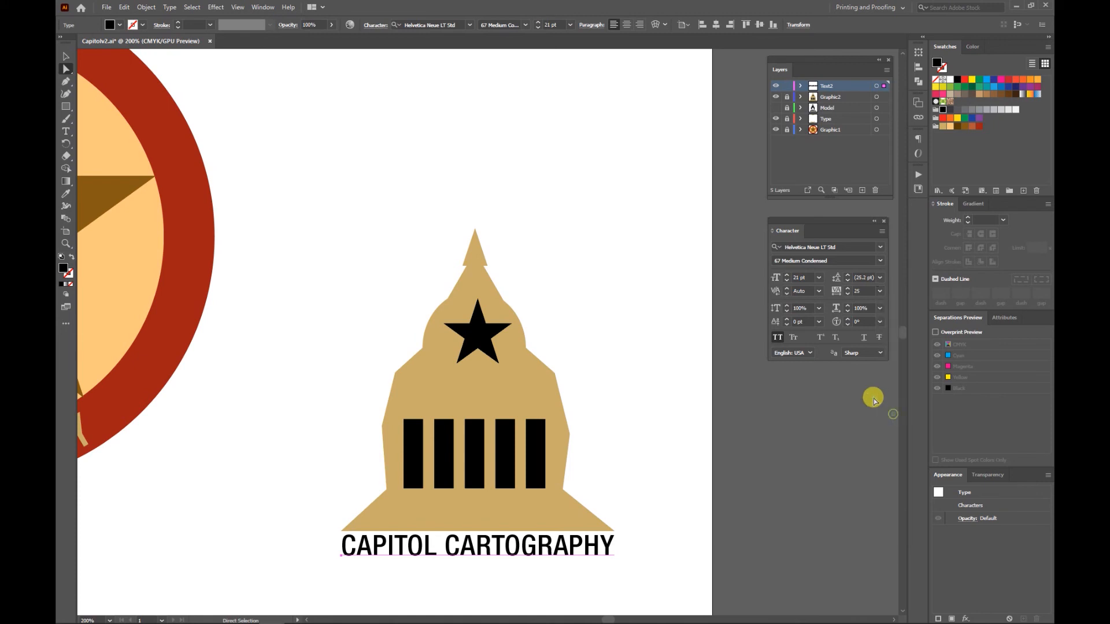
{"action": "left_click", "coordinate": [636, 583]}
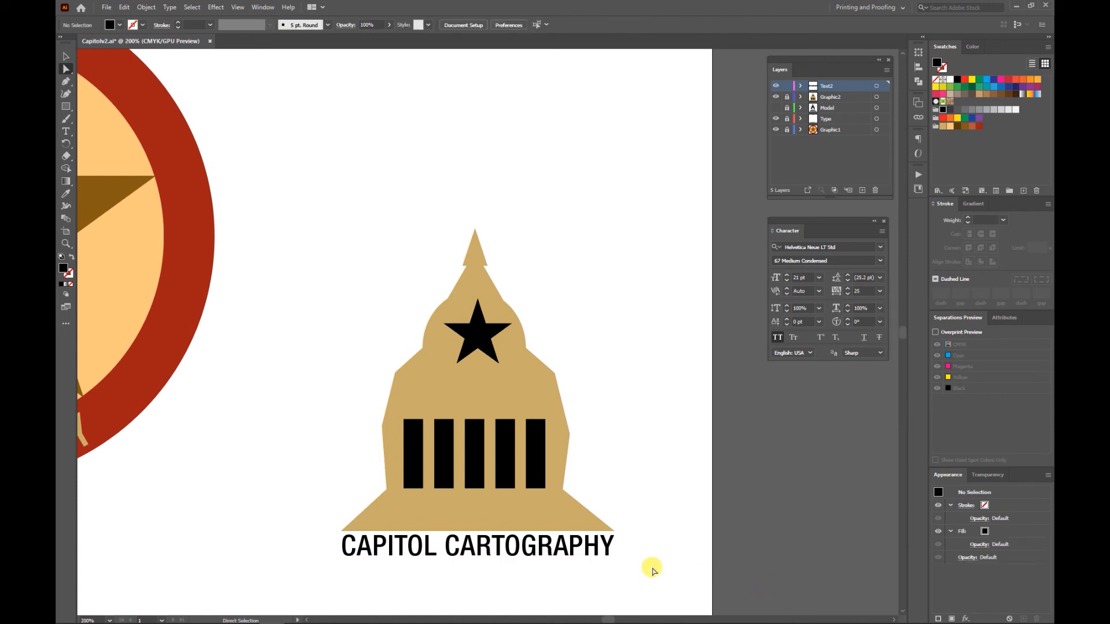
Save the changes to the Capitolv2.ai document.
{"action": "key", "text": "ctrl+s"}
{"action": "mouse_move", "coordinate": [641, 620]}
{"action": "key", "text": "ctrl+minus"}
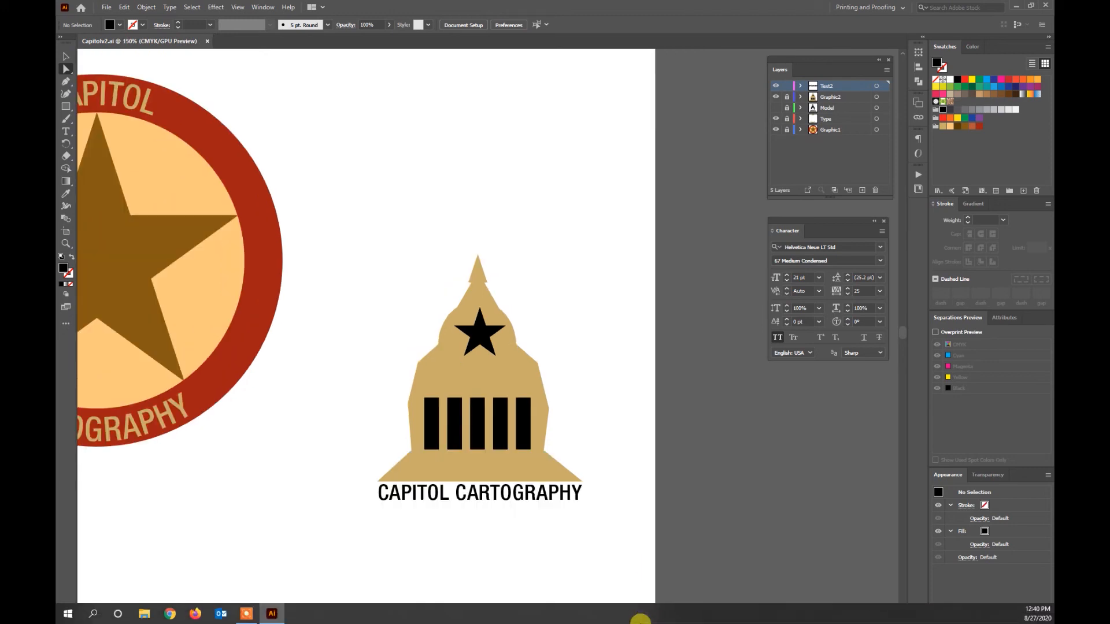
{"action": "key", "text": "ctrl+0"}
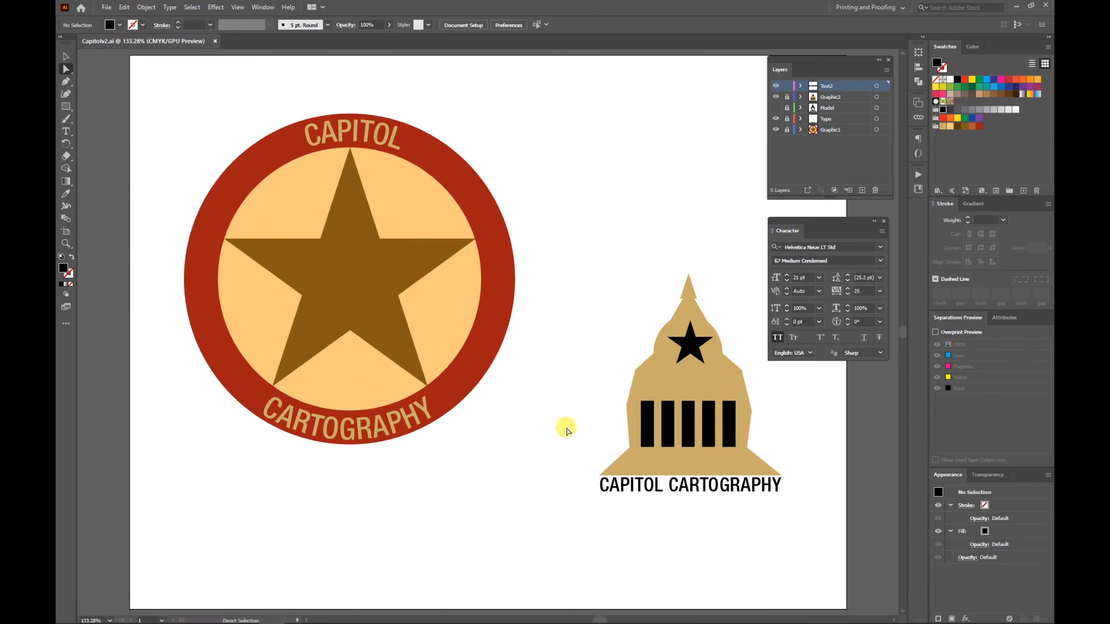
Export the artwork to the Desktop as the JPEG file Capitolv2.jpg with Use Artboards enabled.
{"action": "left_click", "coordinate": [107, 7]}
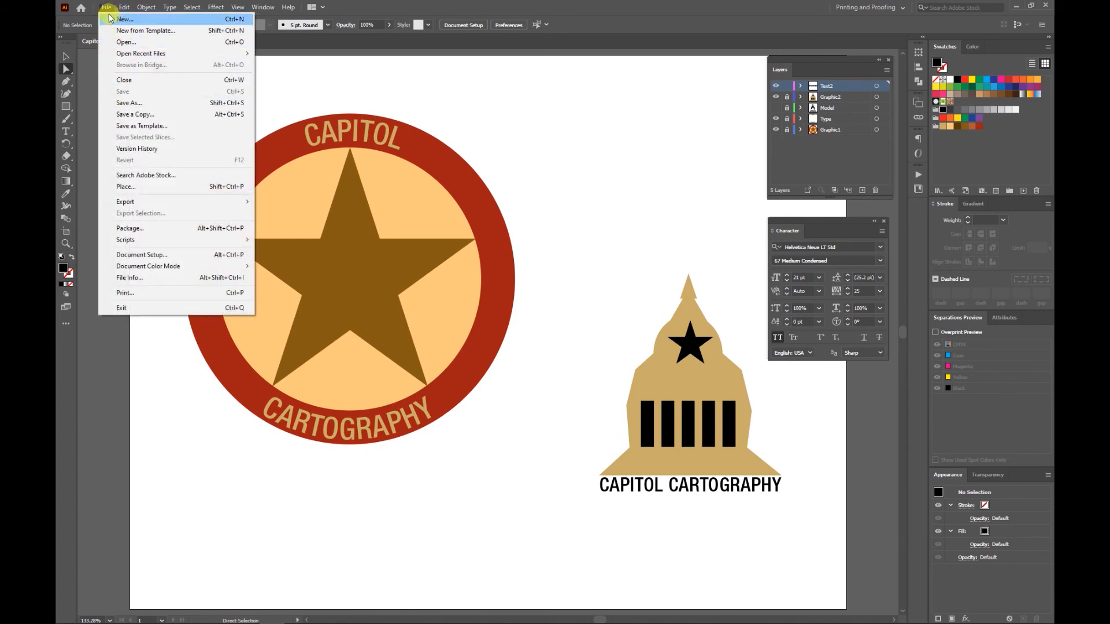
{"action": "mouse_move", "coordinate": [136, 205]}
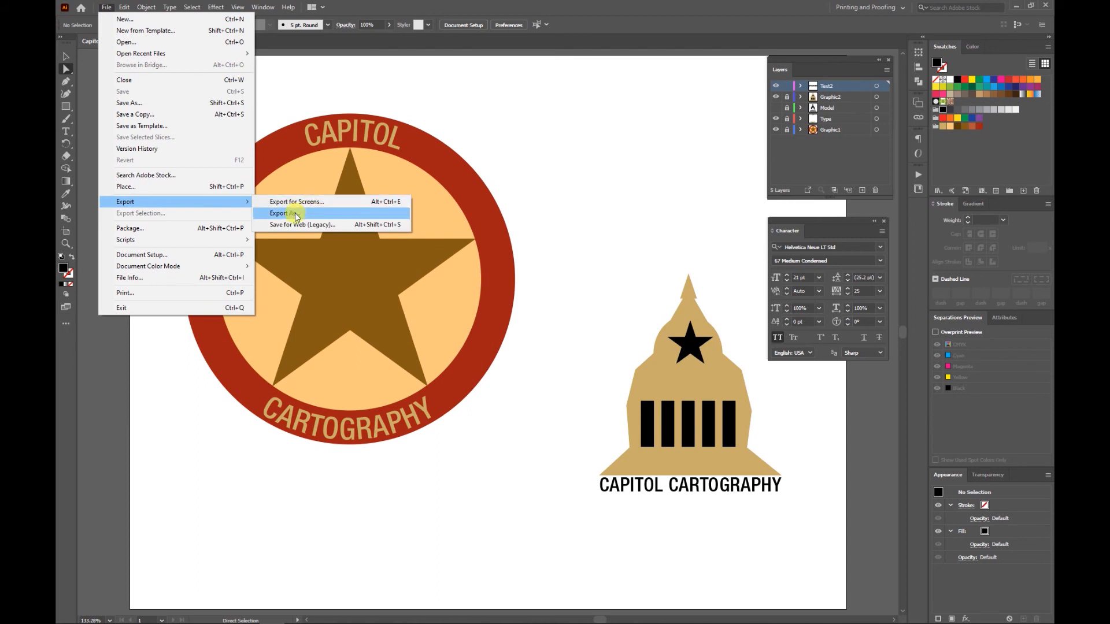
{"action": "left_click", "coordinate": [289, 214]}
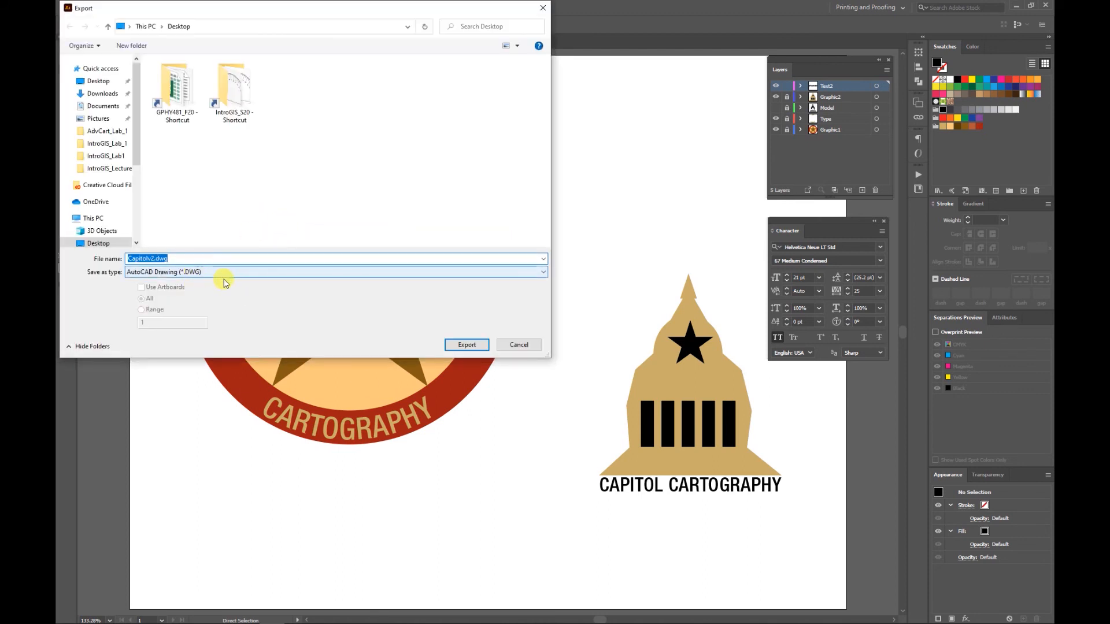
{"action": "left_click", "coordinate": [222, 277]}
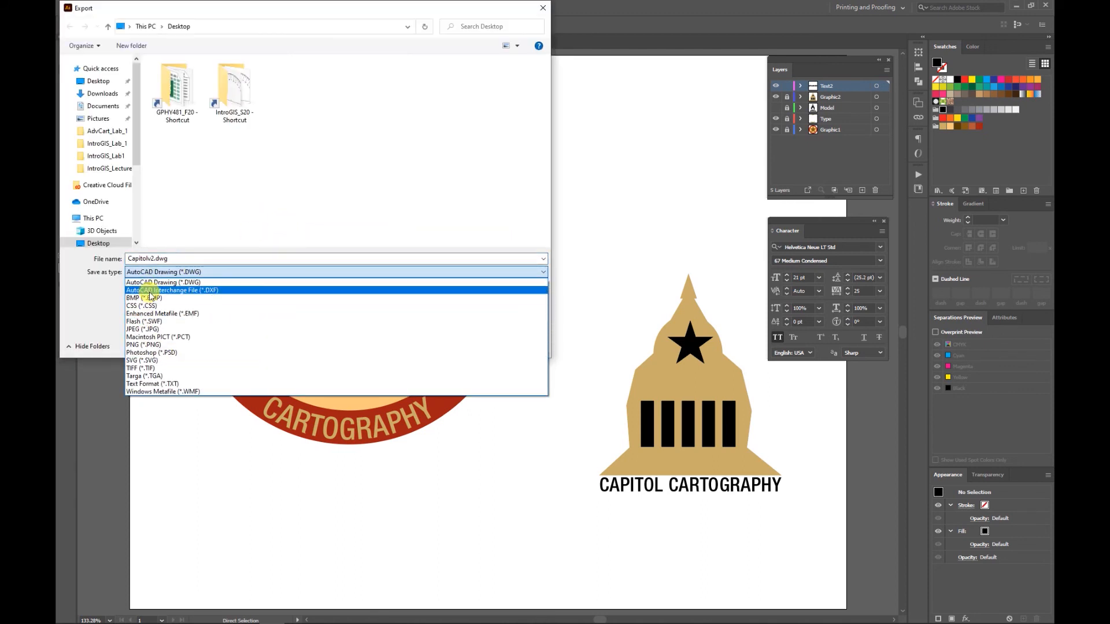
{"action": "left_click", "coordinate": [145, 328]}
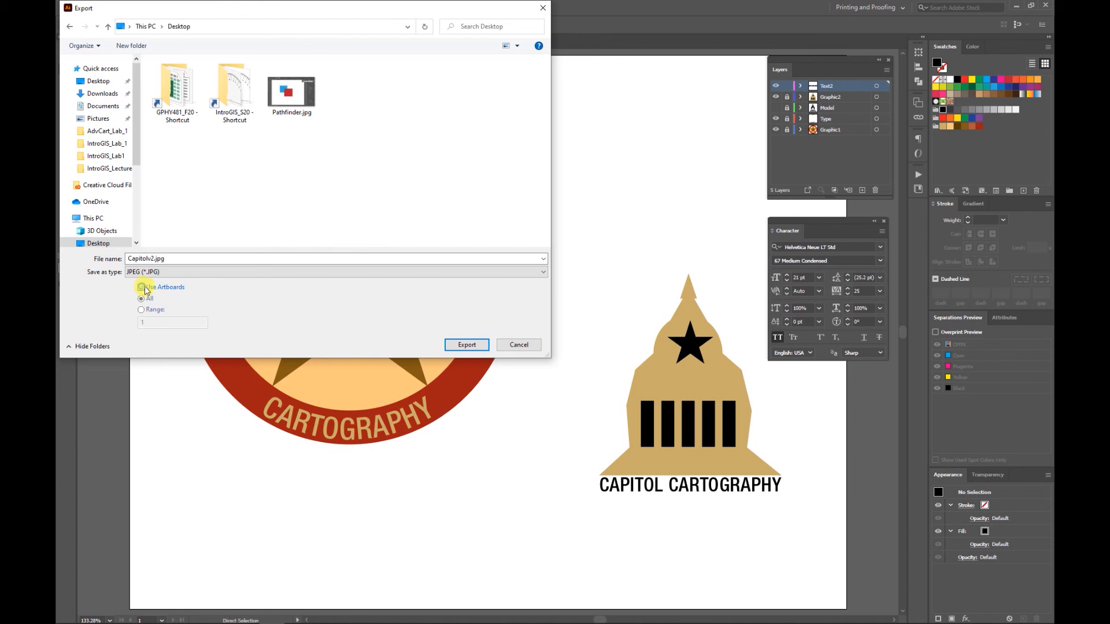
{"action": "left_click", "coordinate": [142, 288]}
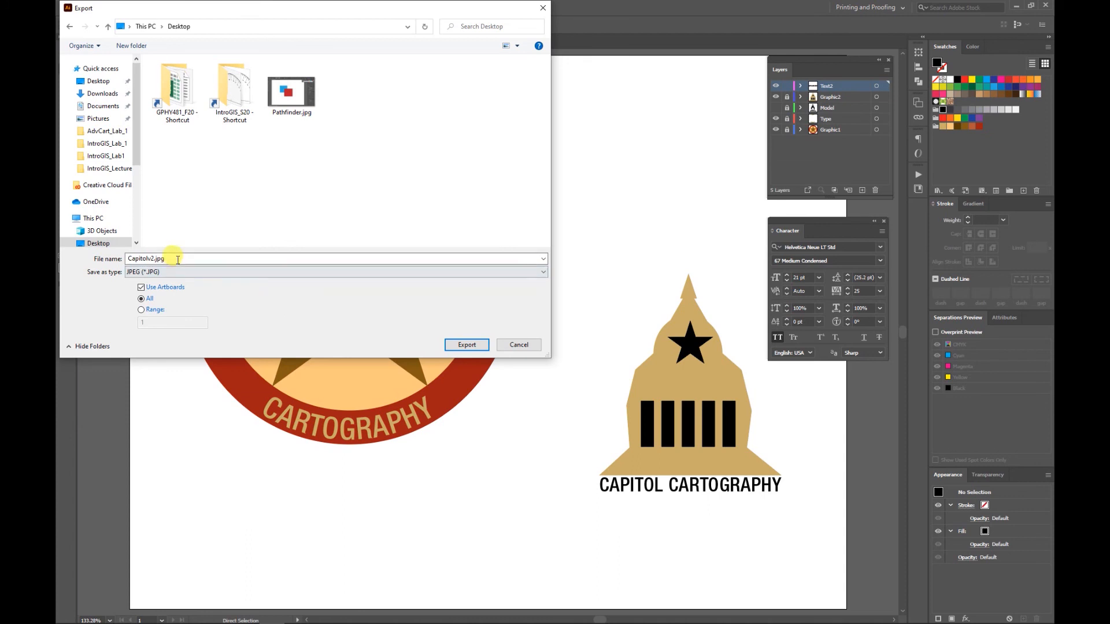
{"action": "left_click", "coordinate": [467, 345]}
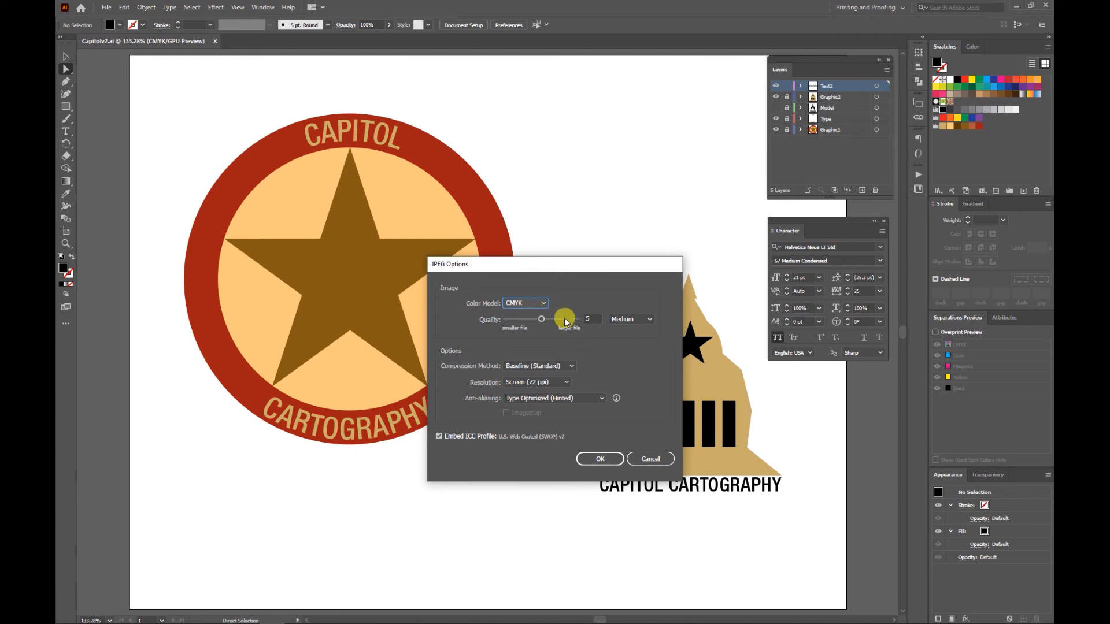
Set the JPEG quality to 10 (Maximum), resolution to Medium (150 ppi) and anti-aliasing to Art Optimized (Supersampling).
{"action": "left_click", "coordinate": [541, 319]}
{"action": "left_click_drag", "start_coordinate": [542, 320], "coordinate": [594, 318]}
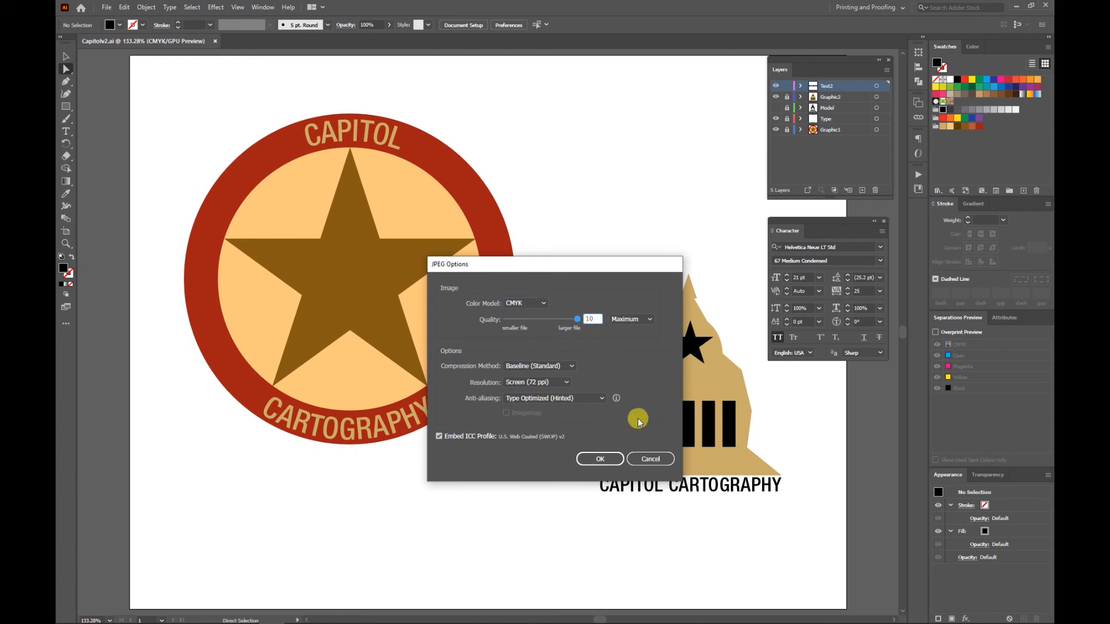
{"action": "left_click", "coordinate": [567, 383]}
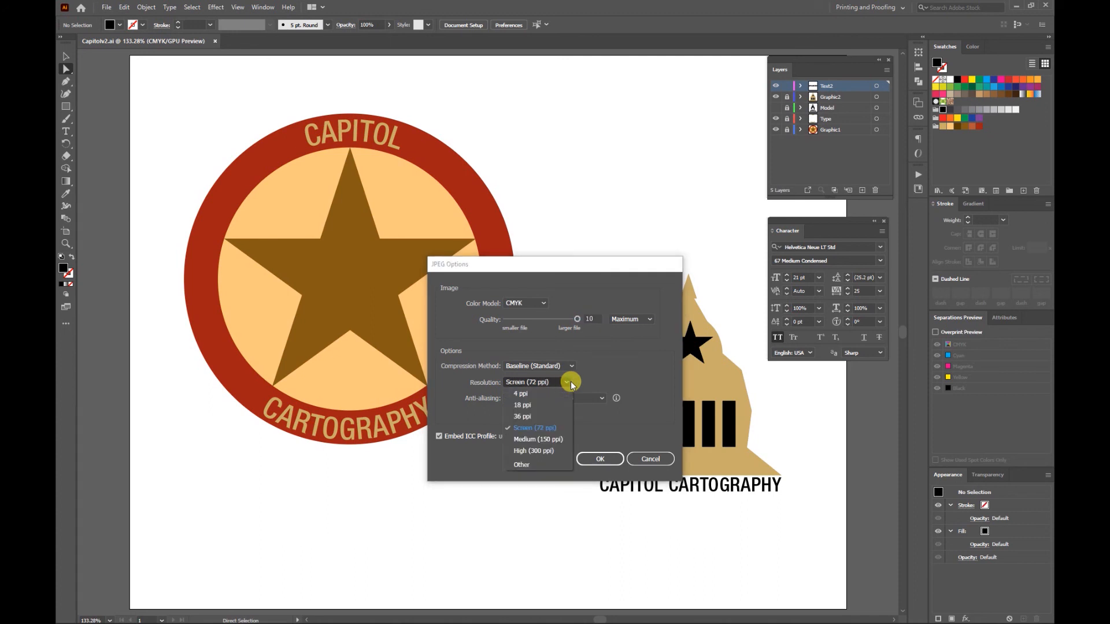
{"action": "left_click", "coordinate": [542, 440]}
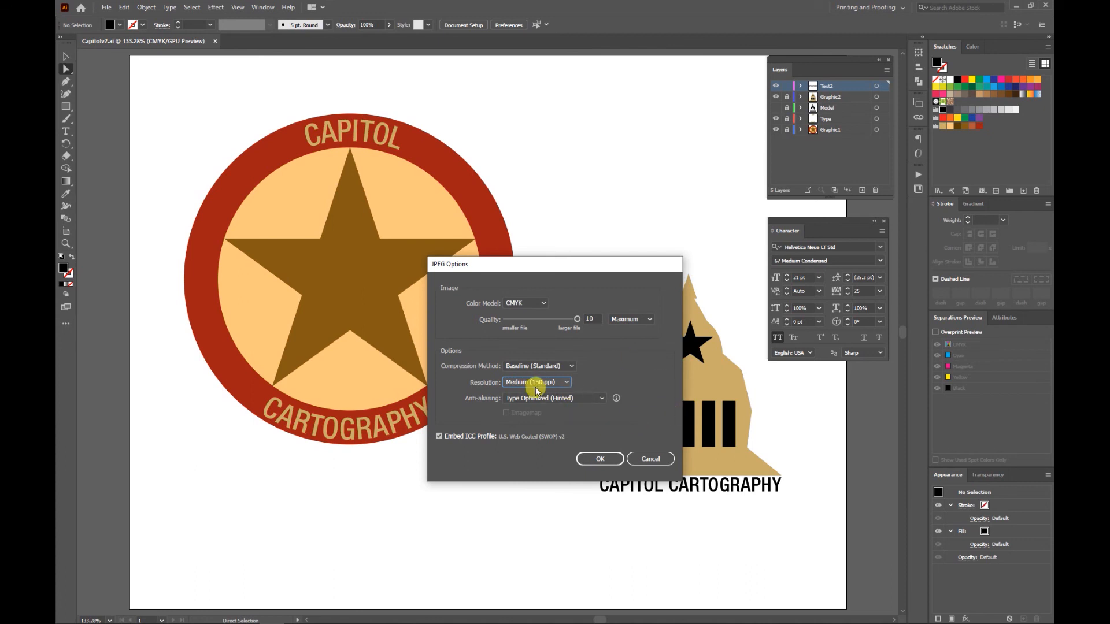
{"action": "left_click", "coordinate": [601, 399]}
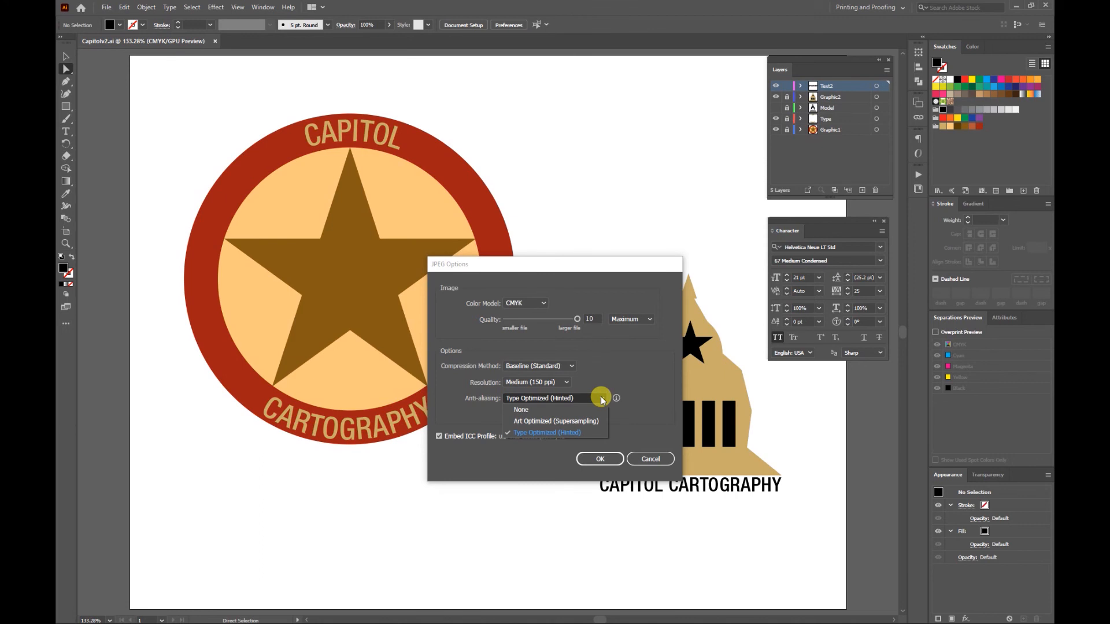
{"action": "left_click", "coordinate": [545, 421]}
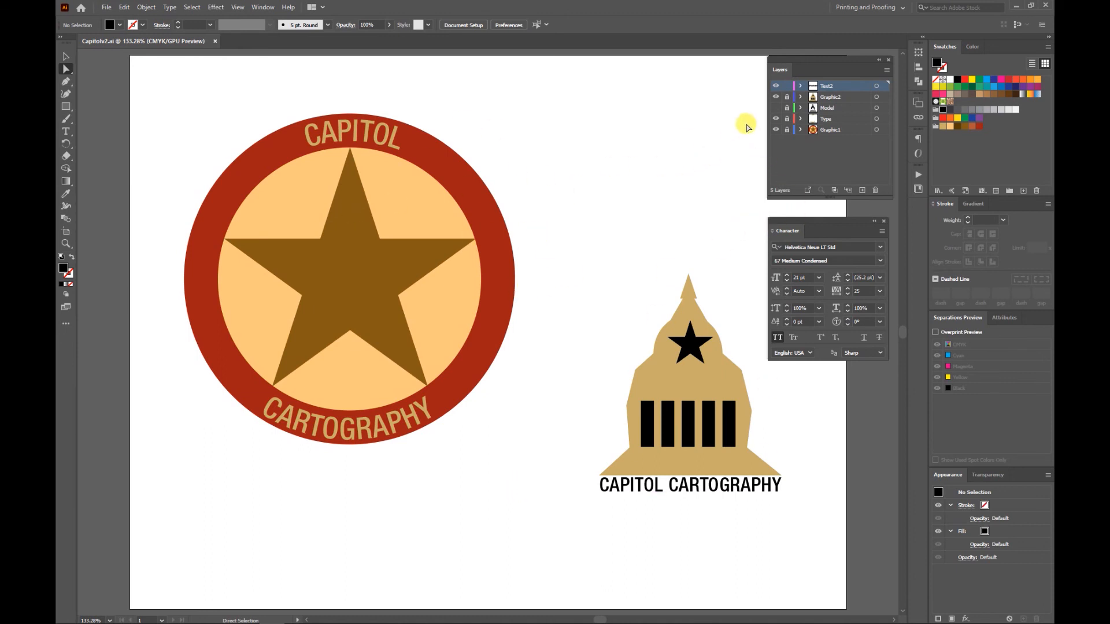
Unlock the Type and Graphic1 layers and select all their contents, the whole circle-and-star badge with its curved text.
{"action": "left_click", "coordinate": [786, 119]}
{"action": "left_click", "coordinate": [786, 129]}
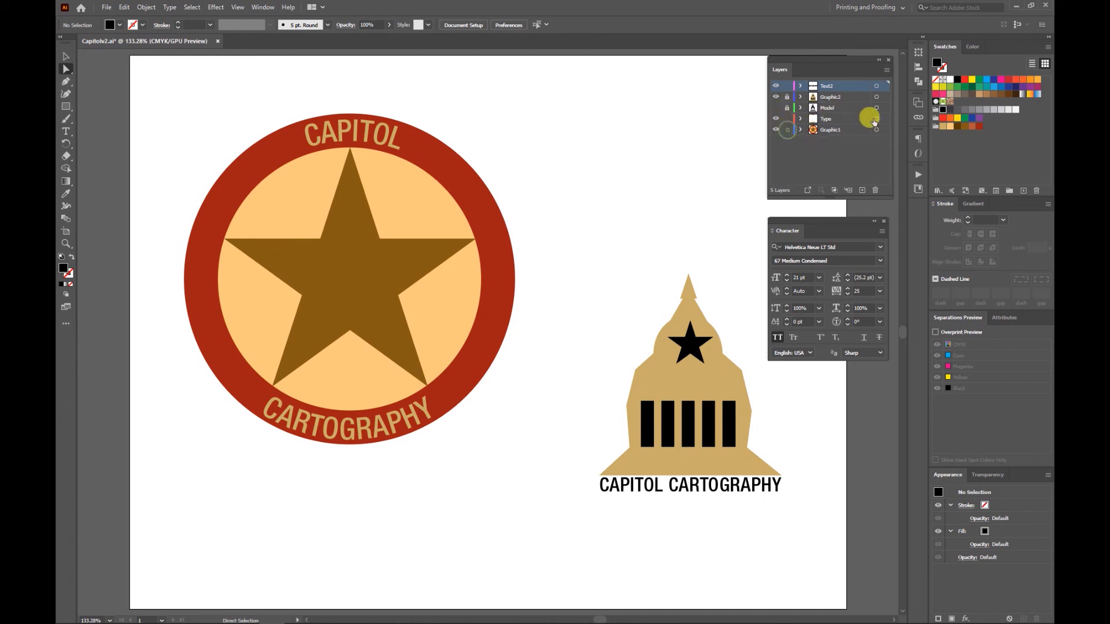
{"action": "left_click", "coordinate": [862, 123]}
{"action": "left_click", "coordinate": [877, 118]}
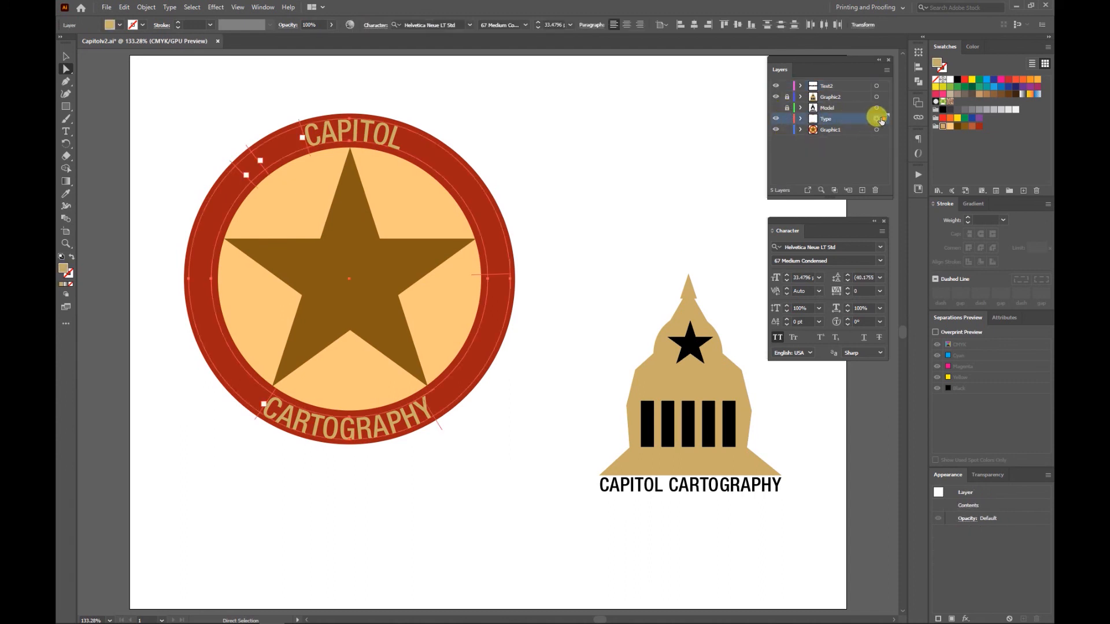
{"action": "left_click", "coordinate": [877, 129], "text": "shift"}
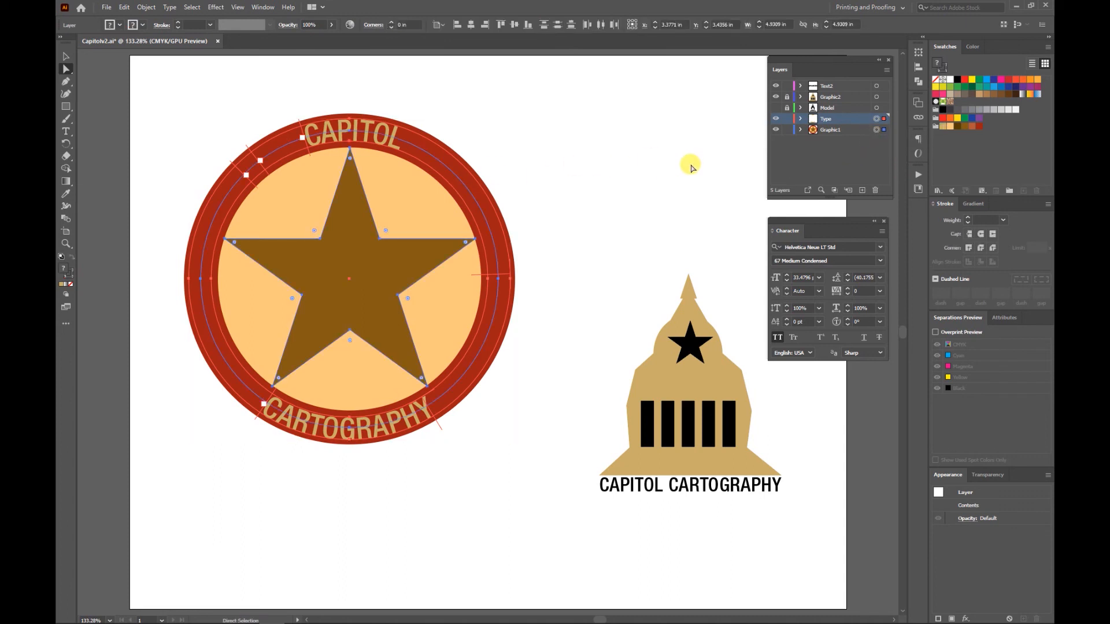
Create a new landscape CMYK document in inches, 11 in wide and 2 in high.
{"action": "left_click", "coordinate": [111, 6]}
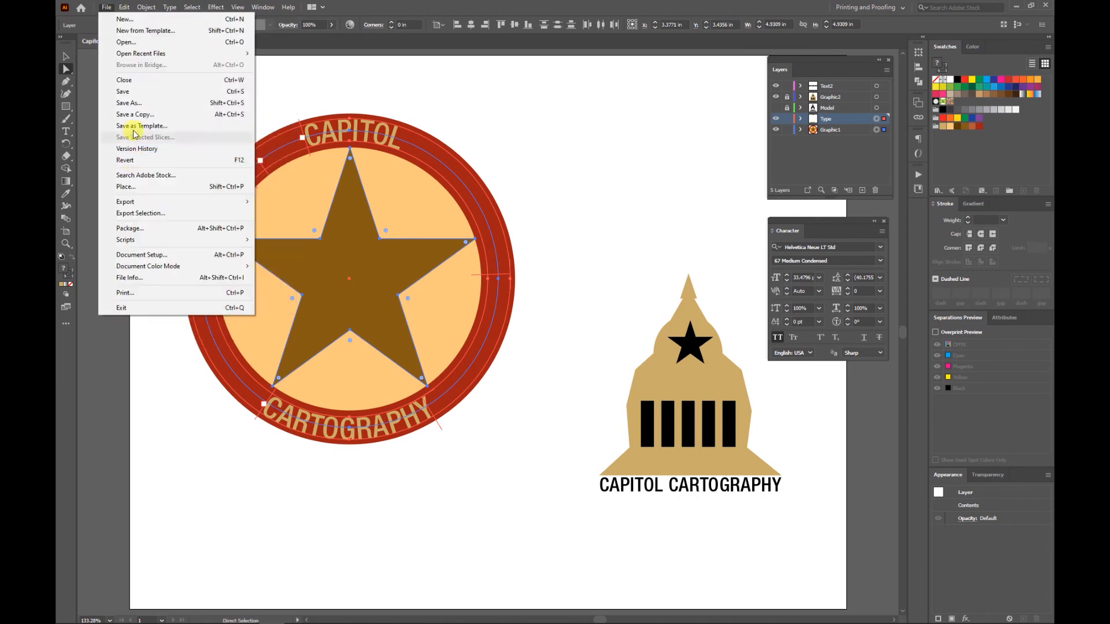
{"action": "left_click", "coordinate": [122, 19]}
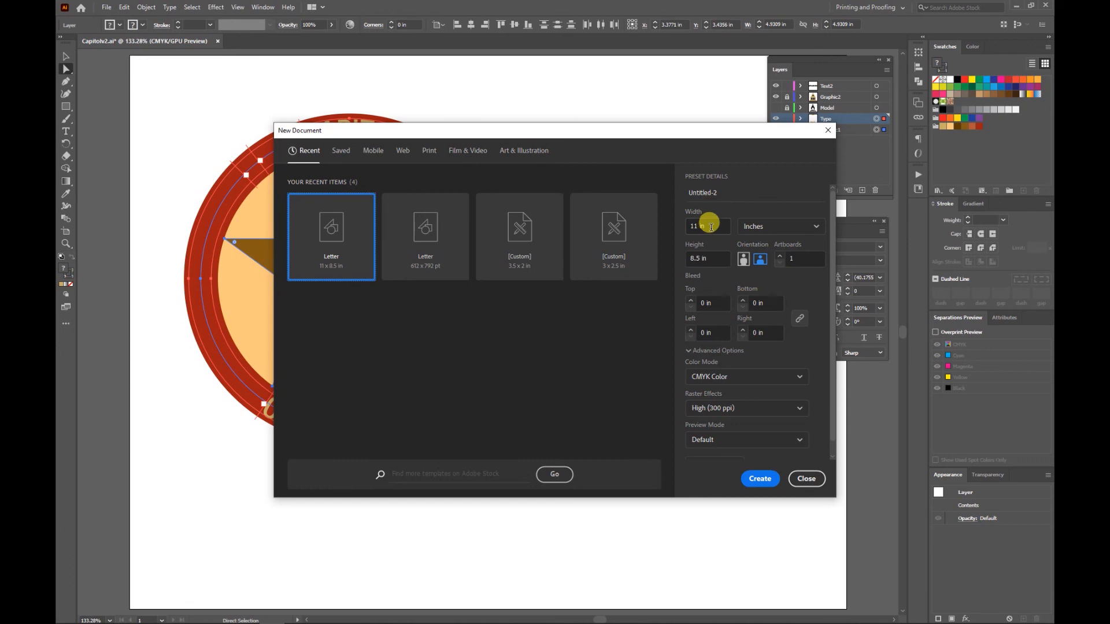
{"action": "left_click", "coordinate": [714, 256]}
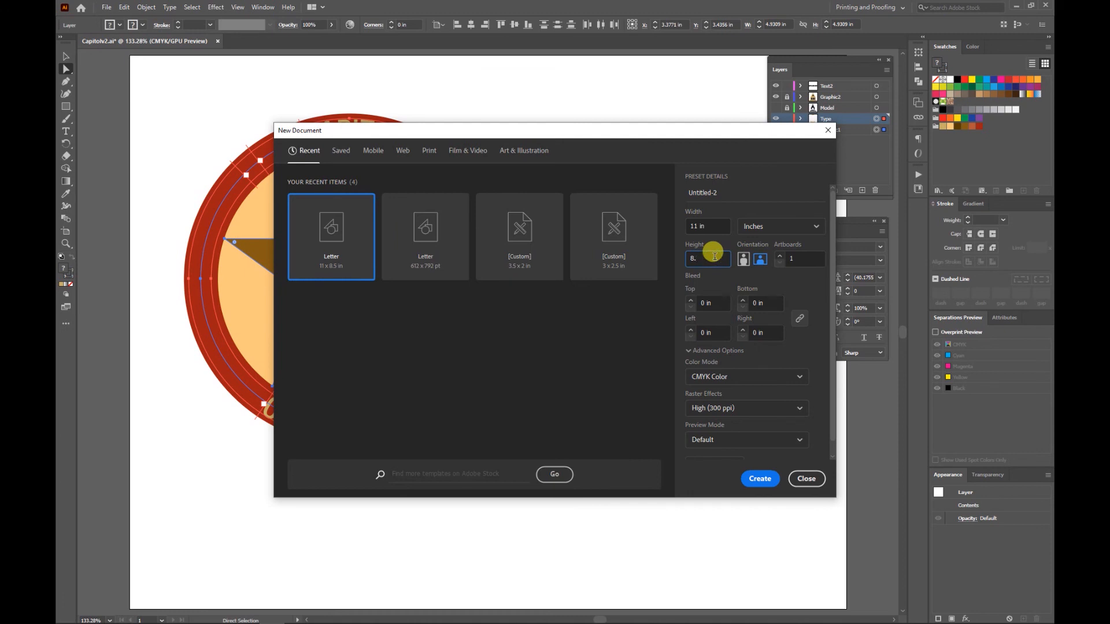
{"action": "type", "text": "2"}
{"action": "left_click", "coordinate": [754, 479]}
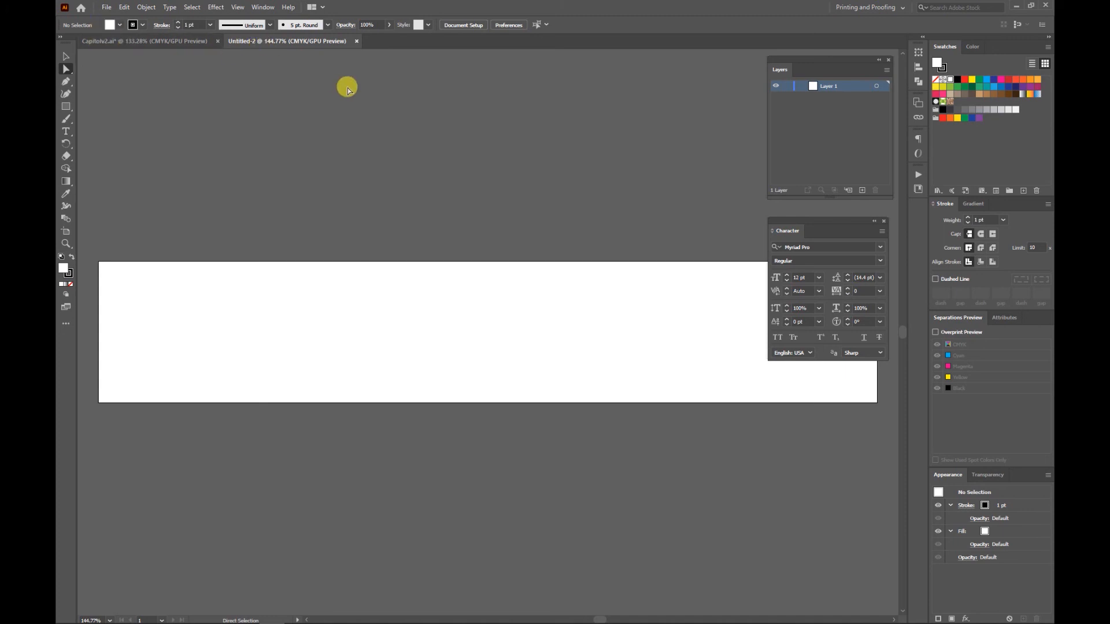
Edit the new document's artboard and set its width to 3.5 in, keeping the 2 in height.
{"action": "left_click", "coordinate": [107, 8]}
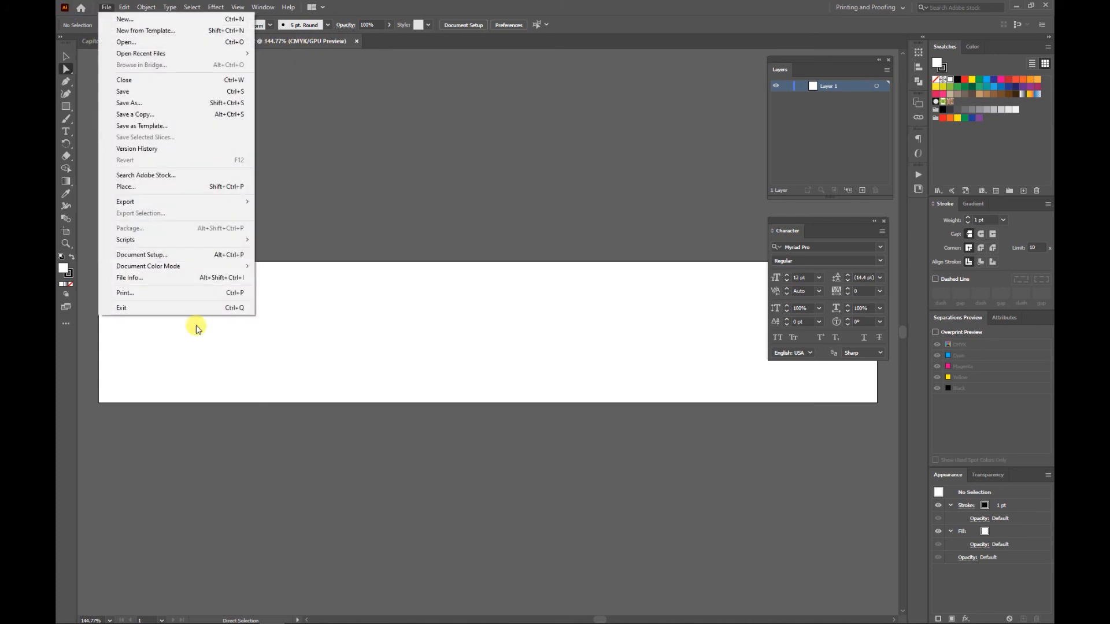
{"action": "left_click", "coordinate": [137, 257]}
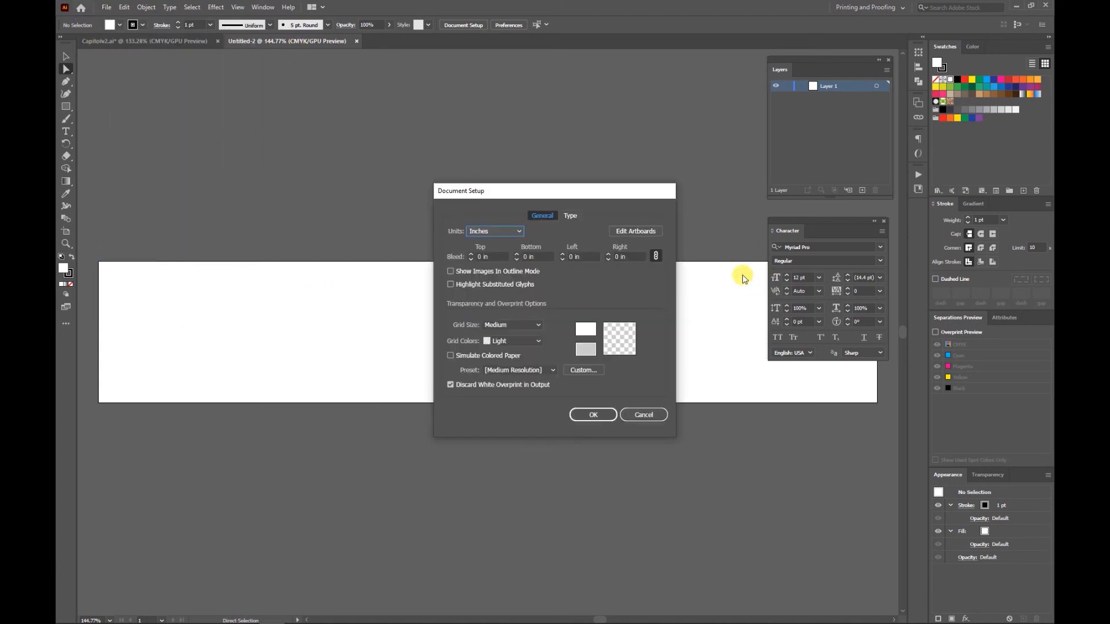
{"action": "left_click", "coordinate": [645, 228]}
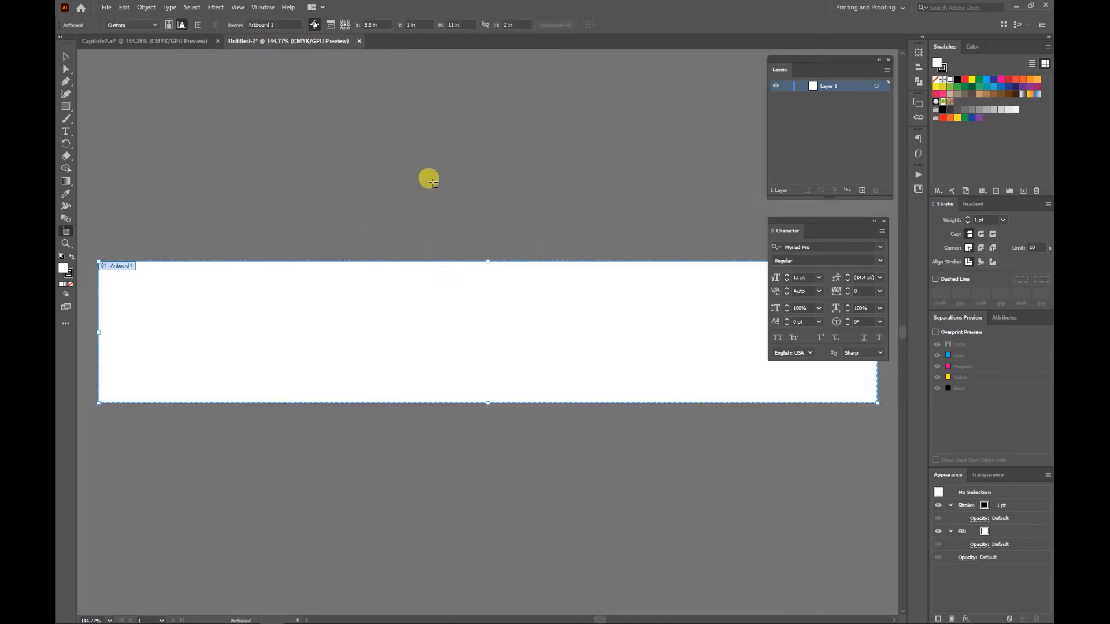
{"action": "left_click", "coordinate": [464, 25]}
{"action": "type", "text": "3.5"}
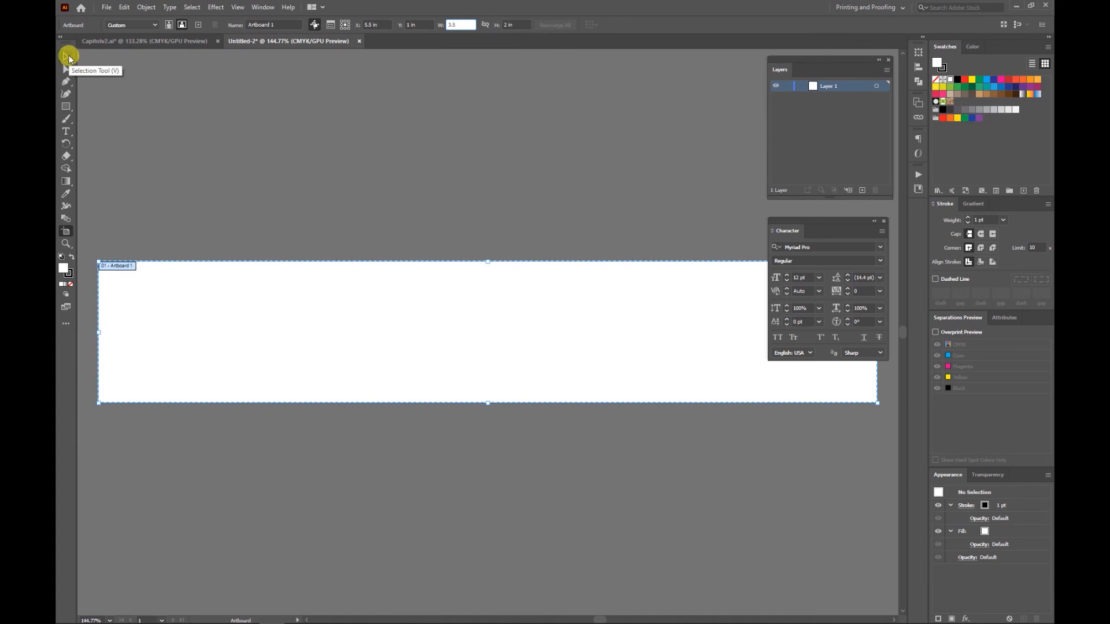
{"action": "key", "text": "Return"}
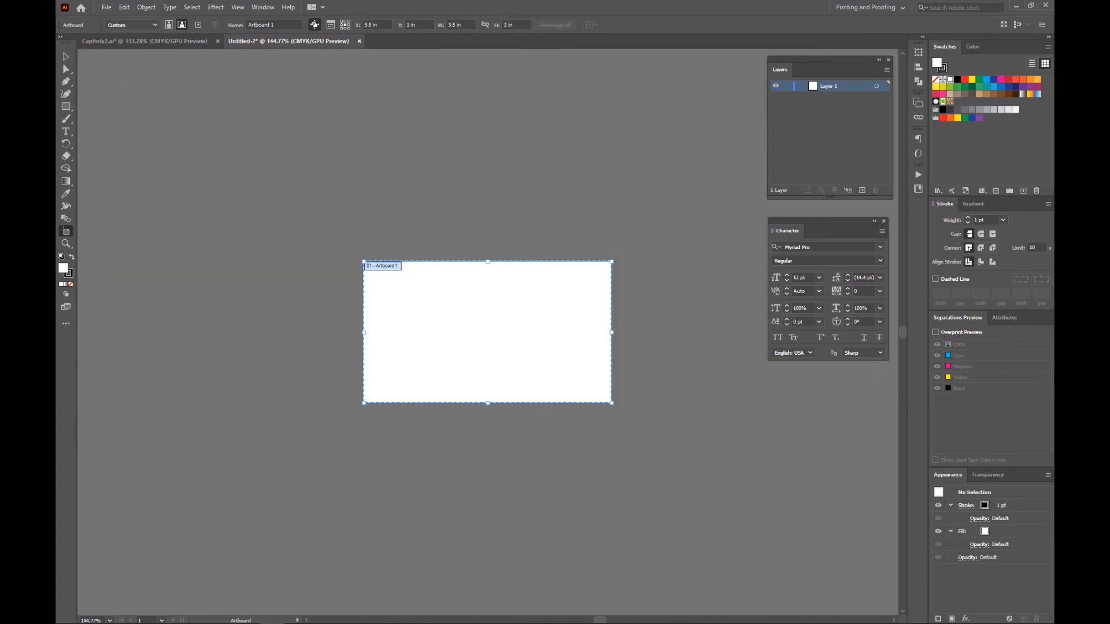
{"action": "left_click", "coordinate": [67, 58]}
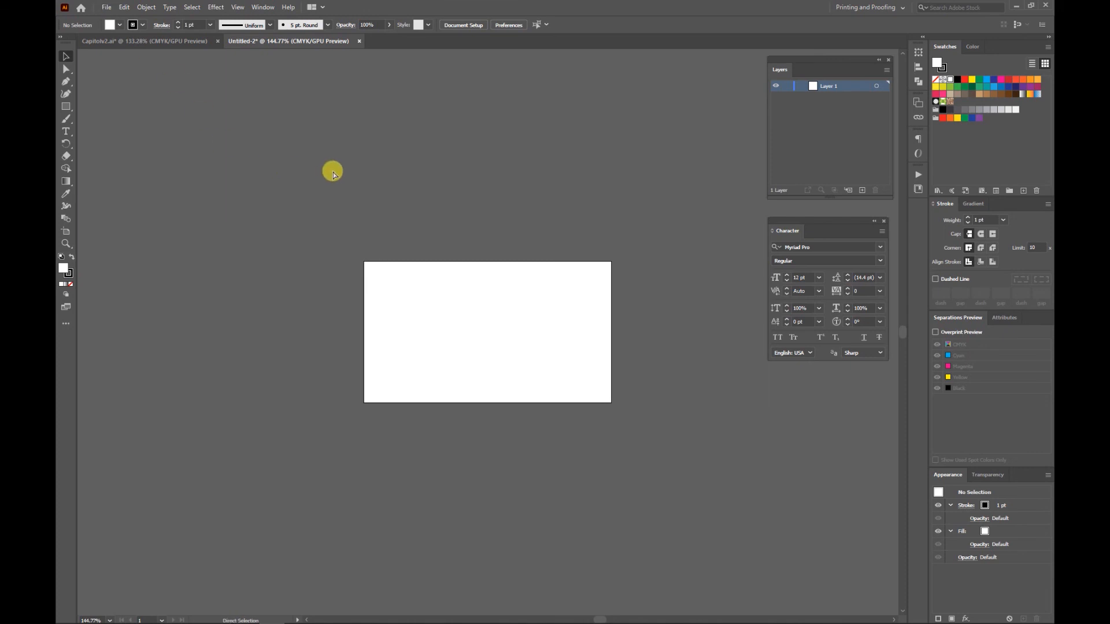
Paste the copied badge into the new document and scale it uniformly to 20%, including strokes and effects.
{"action": "key", "text": "ctrl+v"}
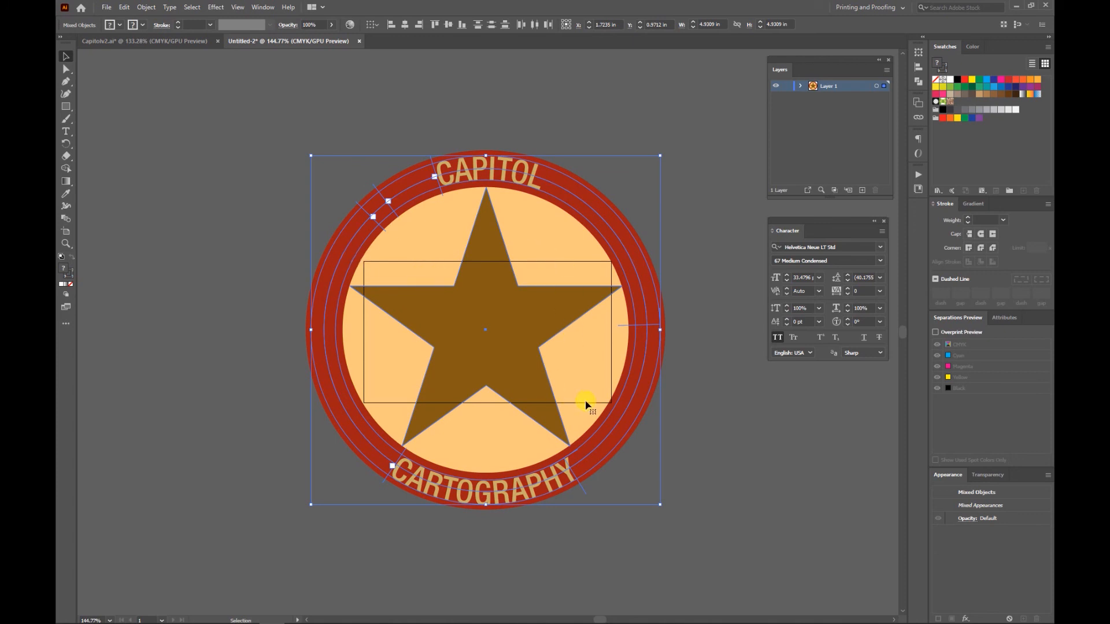
{"action": "left_click", "coordinate": [800, 86]}
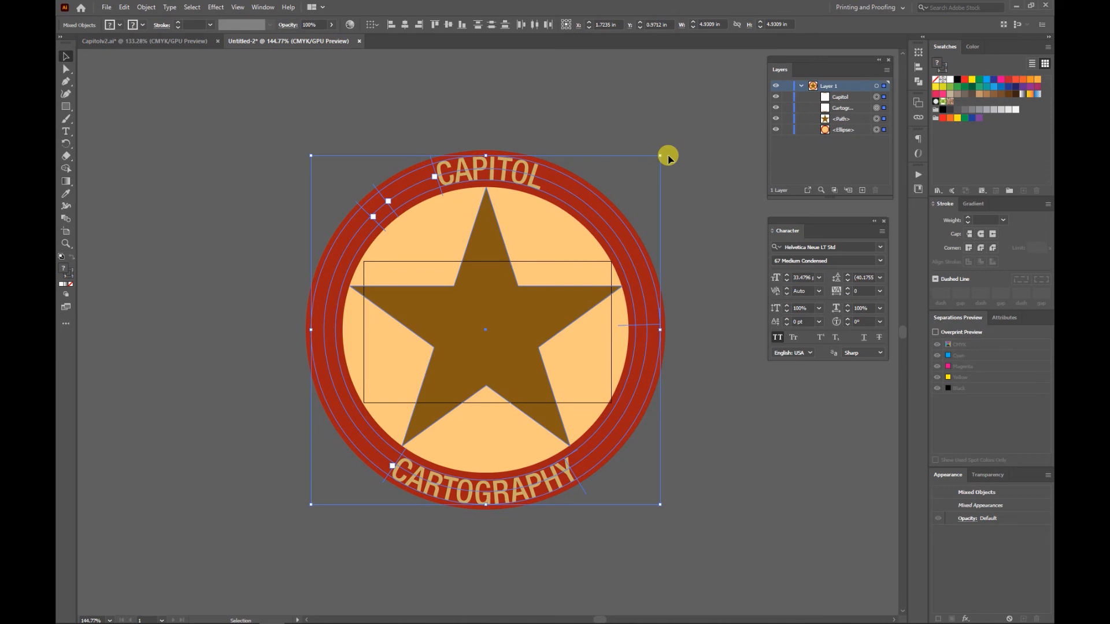
{"action": "right_click", "coordinate": [518, 300]}
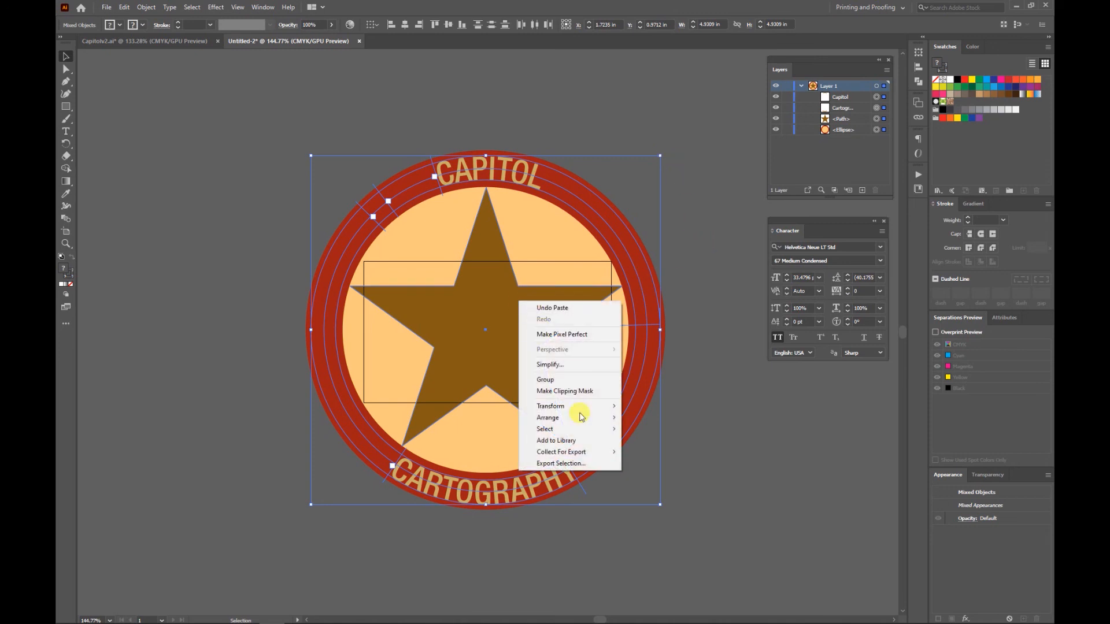
{"action": "mouse_move", "coordinate": [554, 412]}
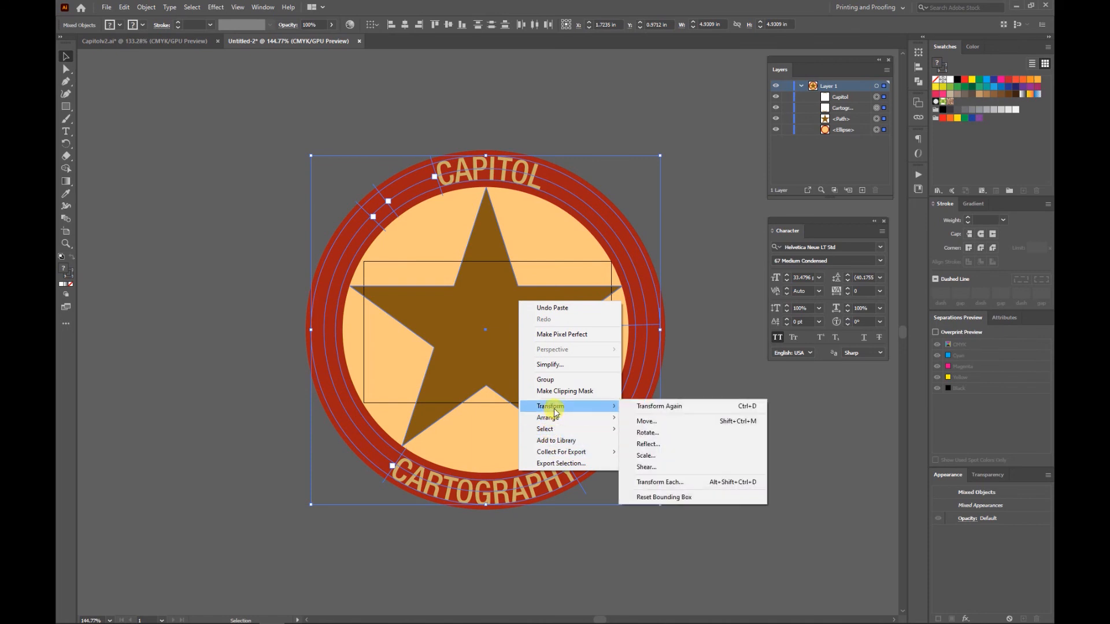
{"action": "left_click", "coordinate": [645, 456]}
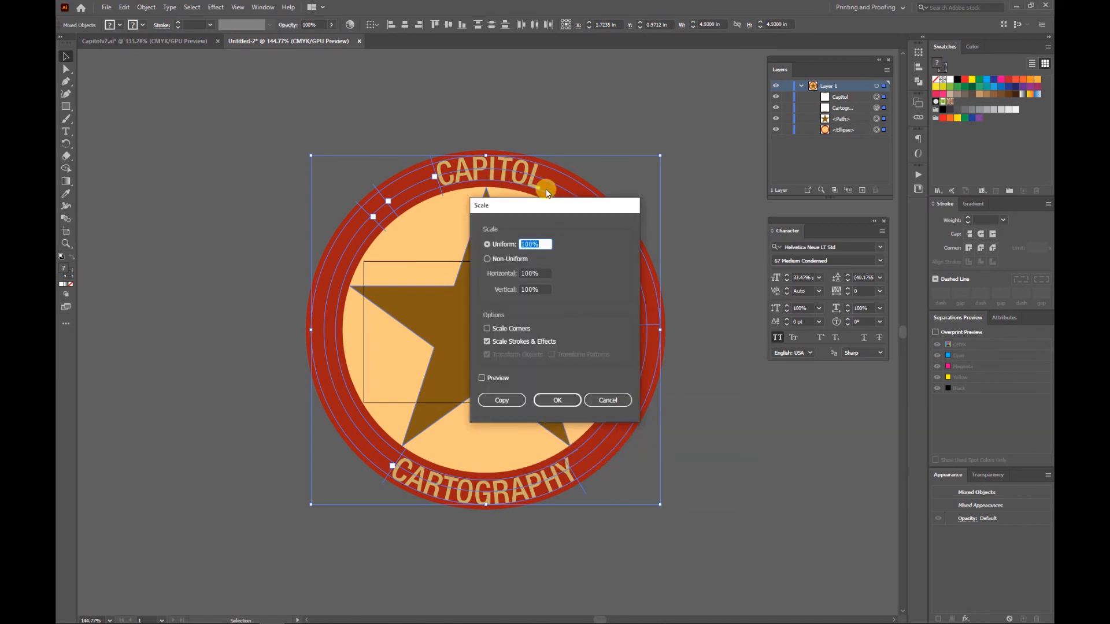
{"action": "left_click_drag", "start_coordinate": [552, 205], "coordinate": [196, 202]}
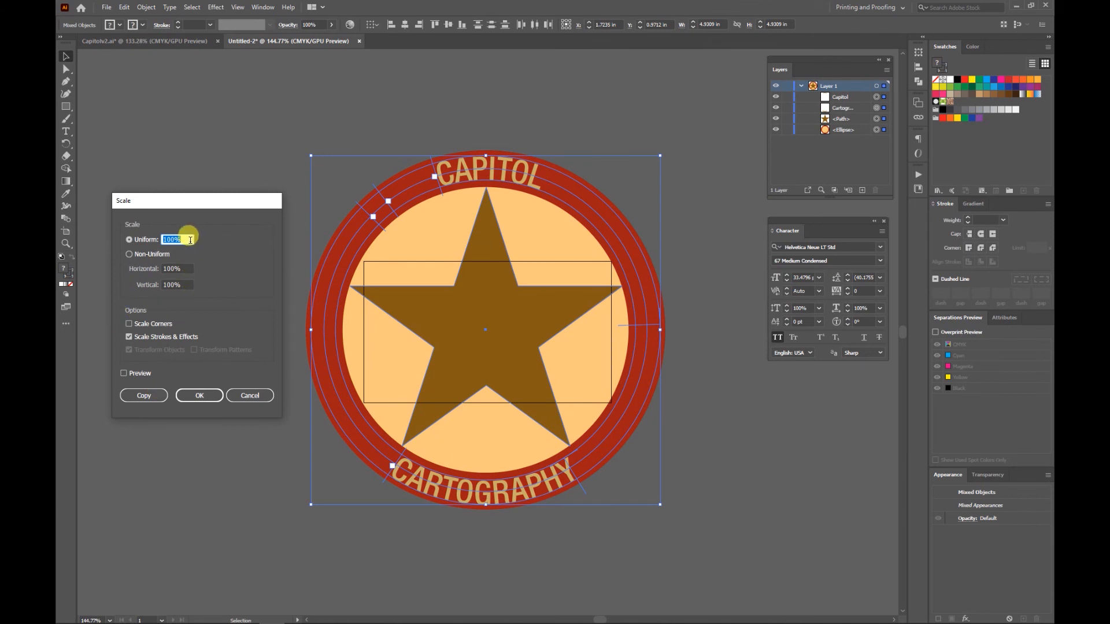
{"action": "type", "text": "20"}
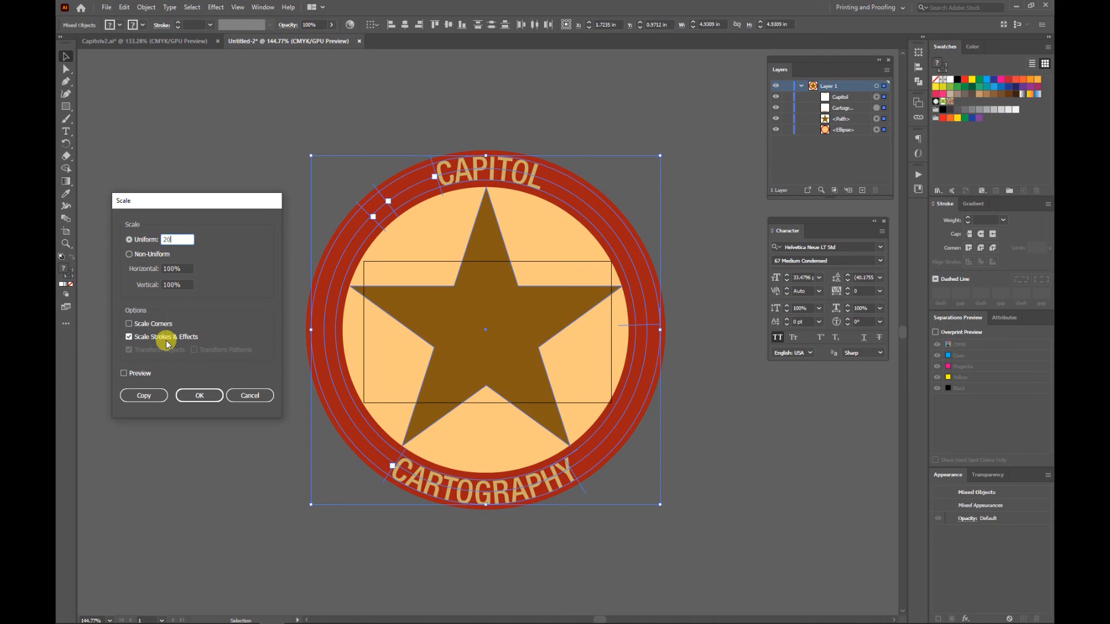
{"action": "left_click", "coordinate": [123, 373]}
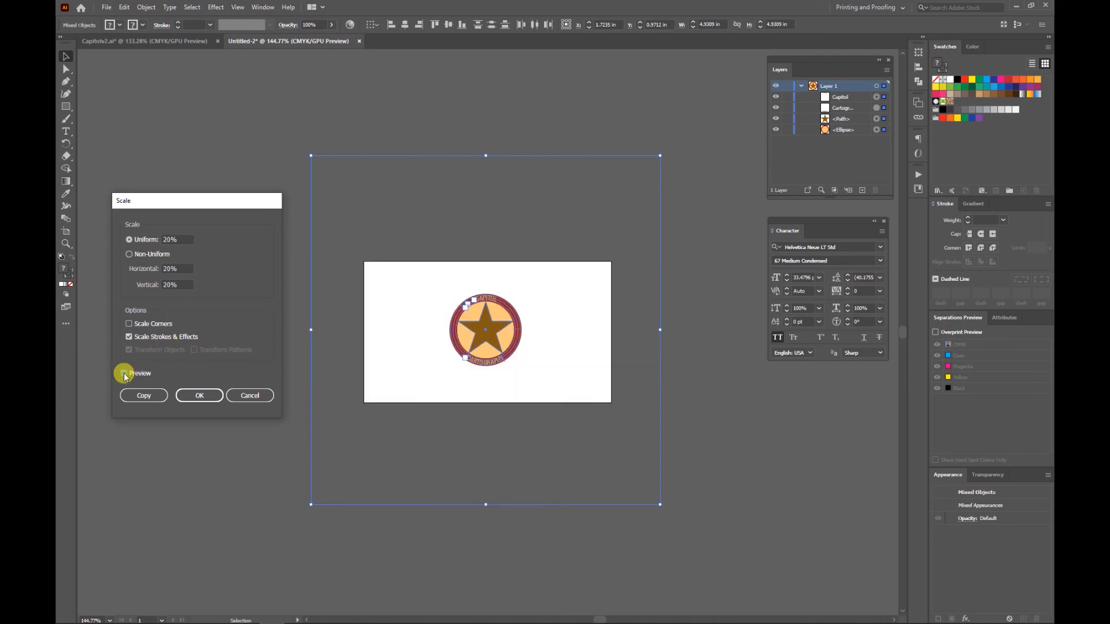
{"action": "left_click", "coordinate": [203, 393]}
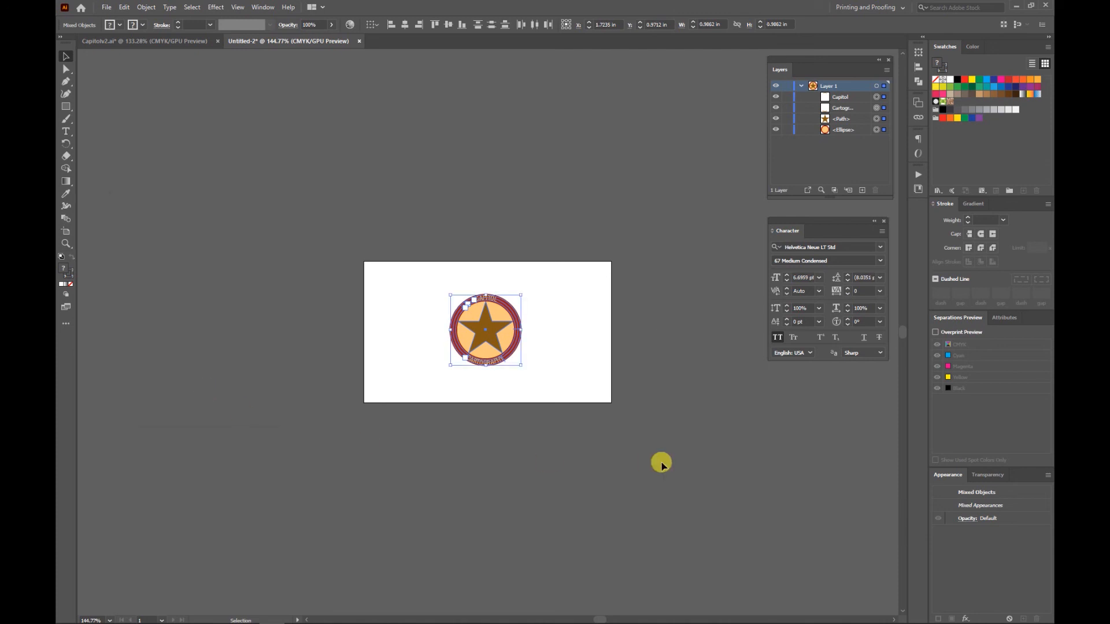
Move the scaled badge into the upper-left corner of the artboard, near its edges, and deselect it.
{"action": "key", "text": "ctrl+0"}
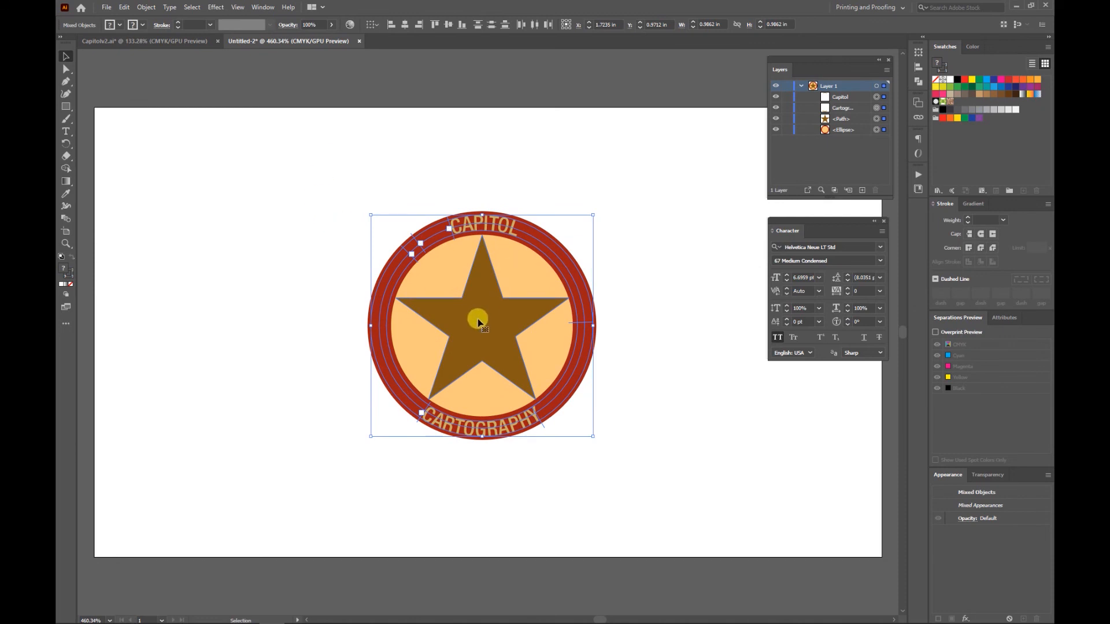
{"action": "left_click_drag", "start_coordinate": [477, 322], "coordinate": [215, 235]}
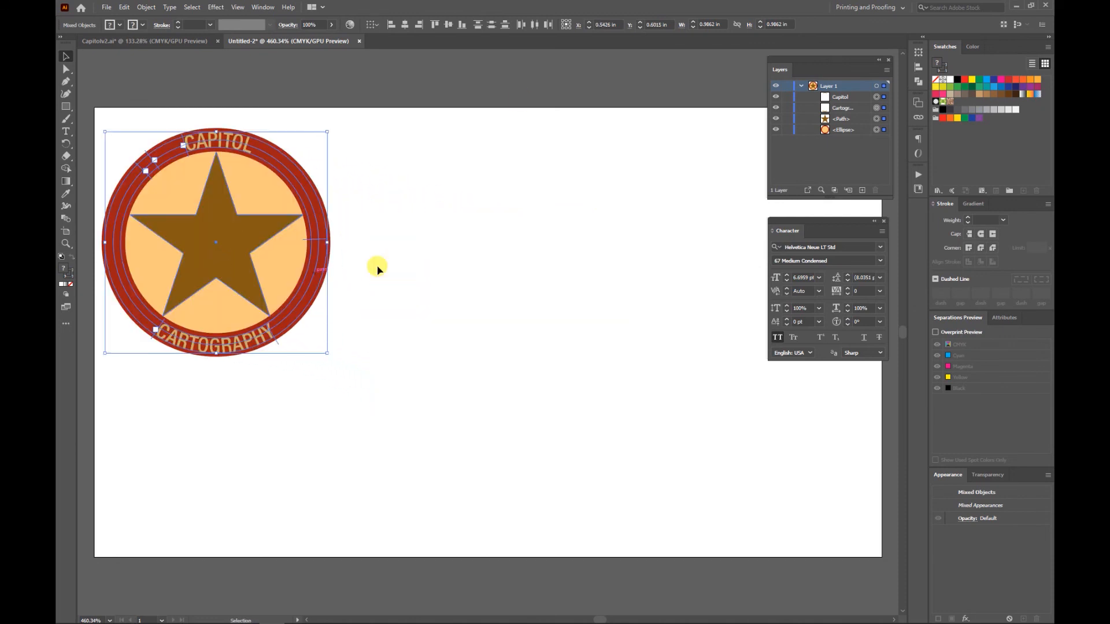
{"action": "left_click", "coordinate": [493, 87]}
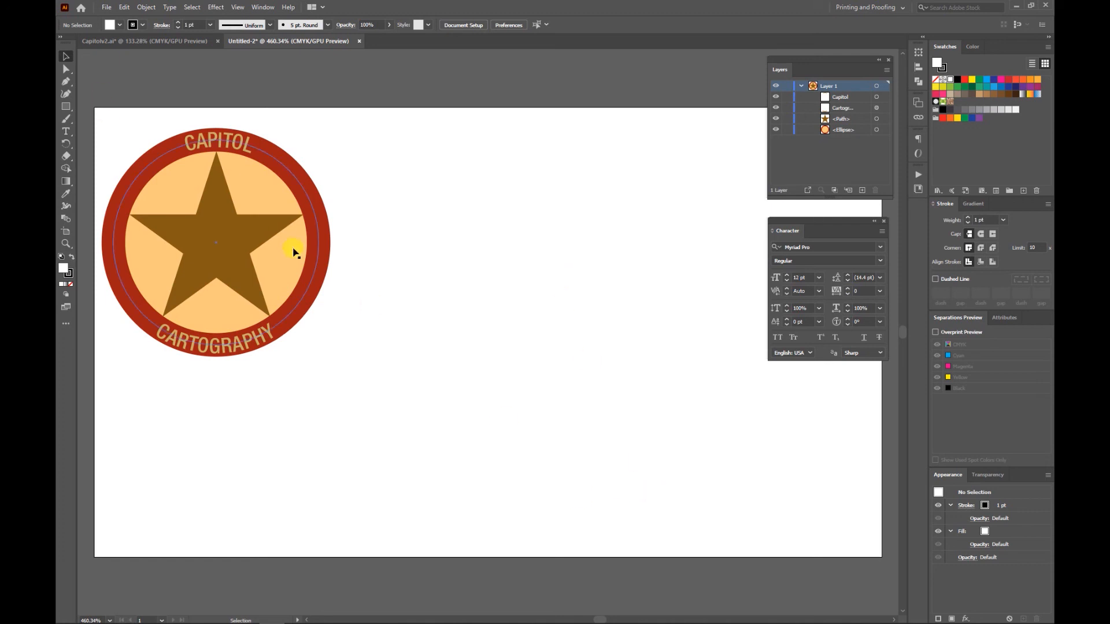
Try a TIFF export of the card to the Desktop with Use Artboards enabled, and cancel at the TIFF options.
{"action": "left_click", "coordinate": [106, 6]}
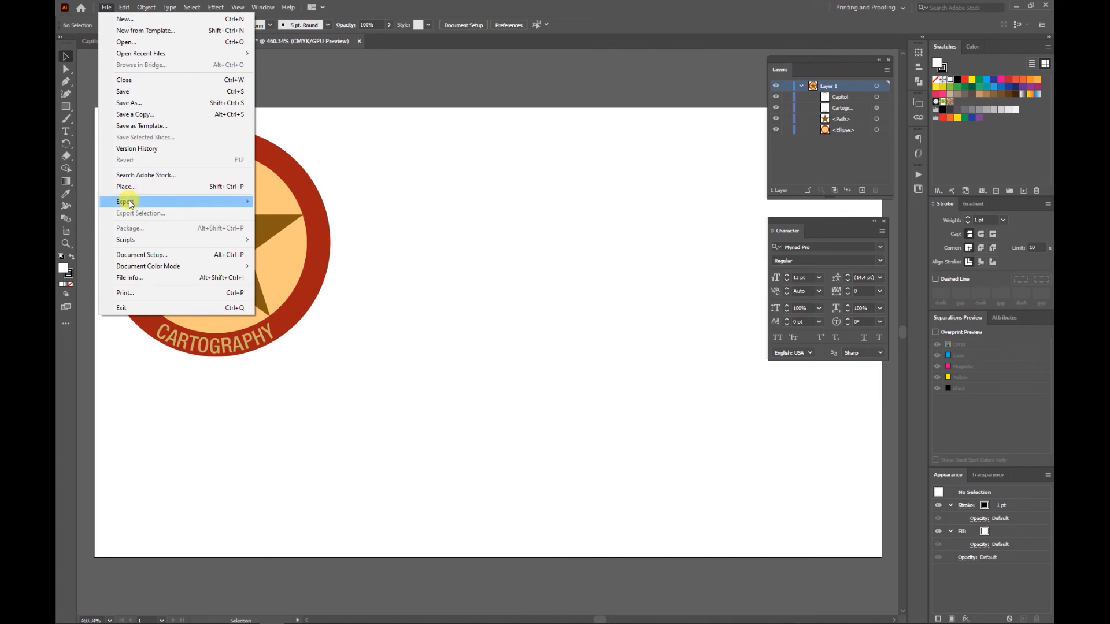
{"action": "mouse_move", "coordinate": [131, 204]}
{"action": "left_click", "coordinate": [283, 213]}
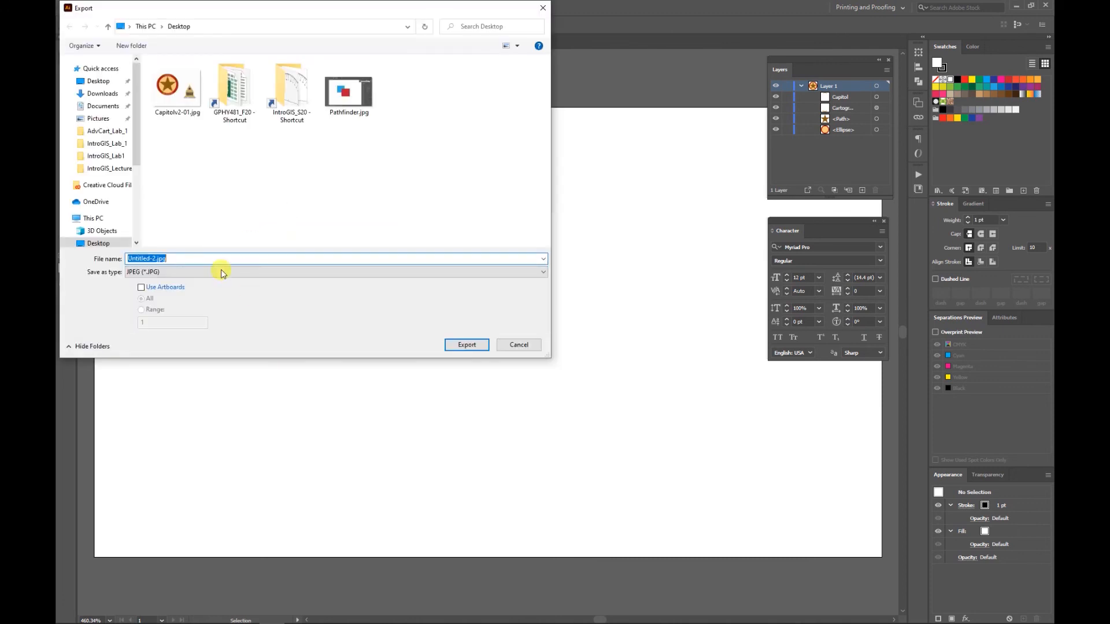
{"action": "left_click", "coordinate": [179, 274]}
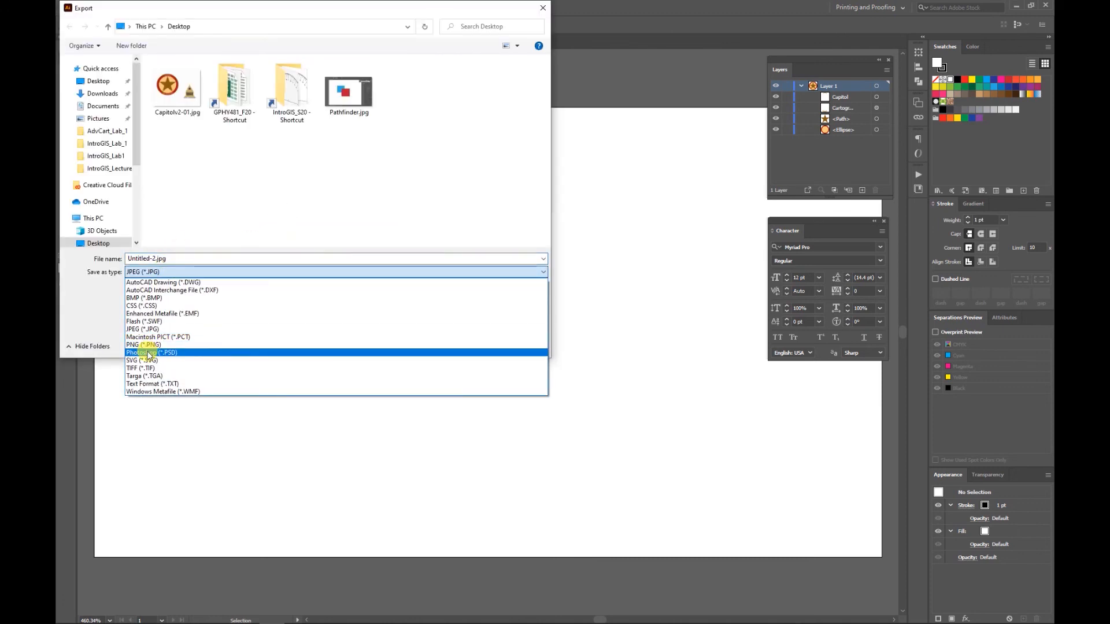
{"action": "left_click", "coordinate": [141, 369]}
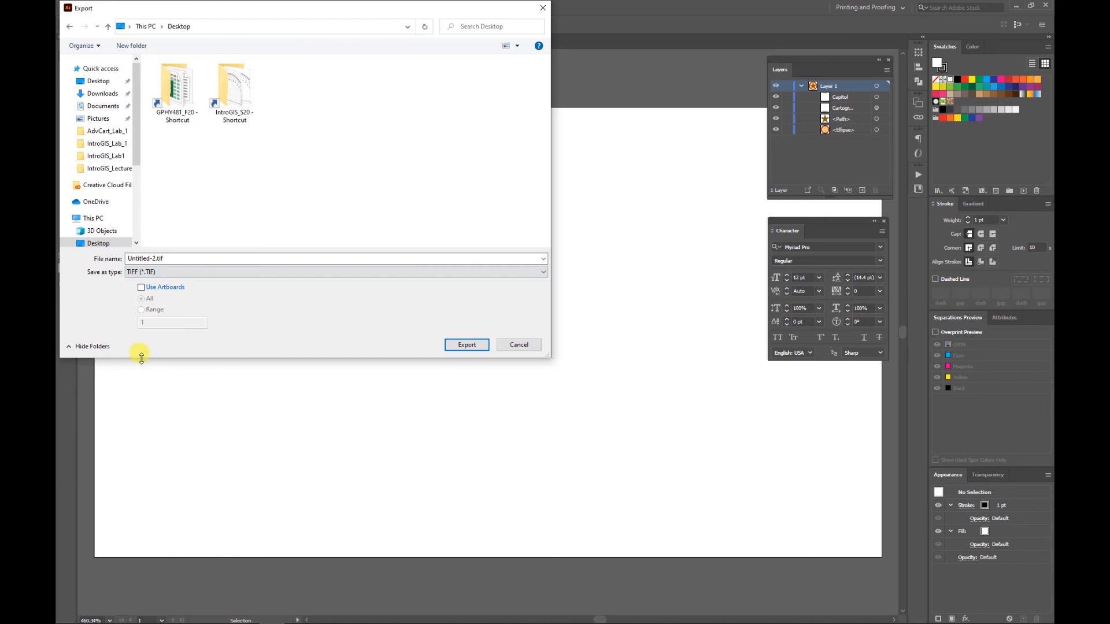
{"action": "left_click", "coordinate": [141, 287]}
{"action": "left_click", "coordinate": [466, 346]}
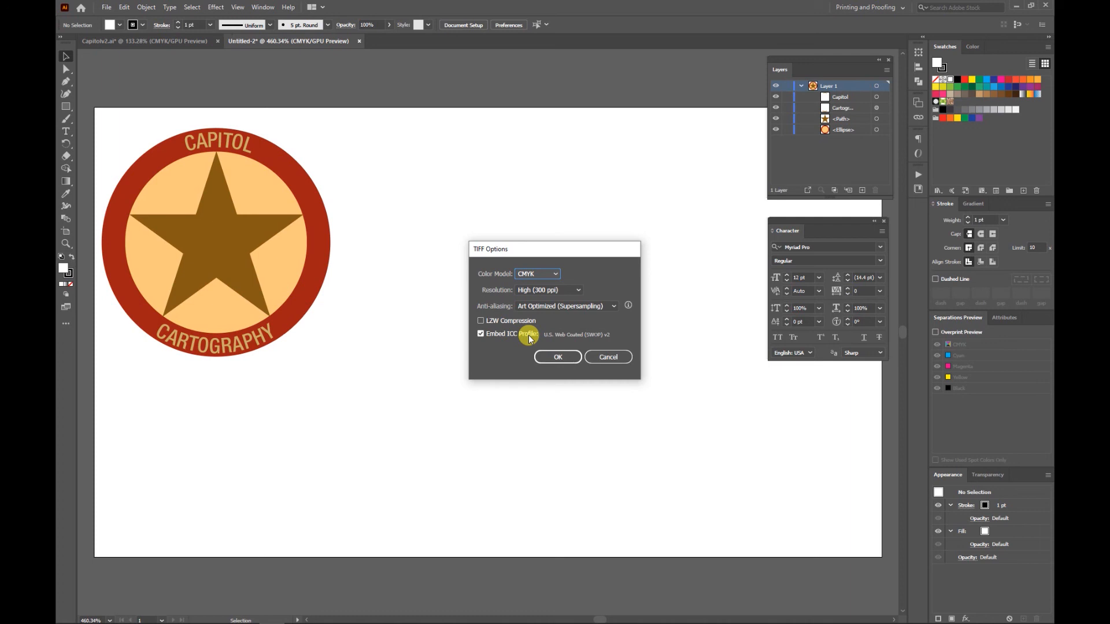
{"action": "left_click", "coordinate": [610, 357]}
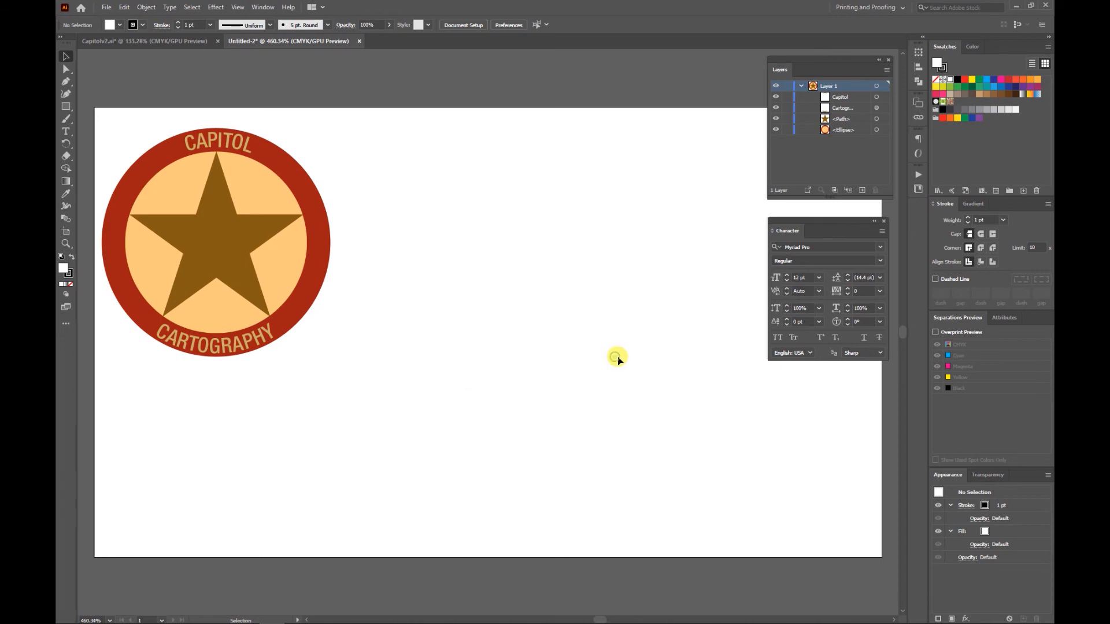